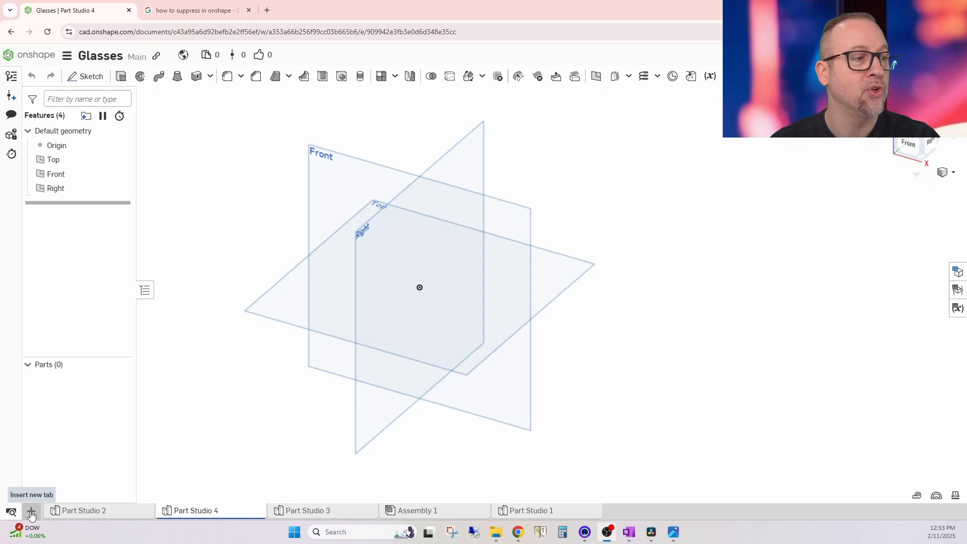
Step: Create a new Part Studio in the Glasses document
{"action": "left_click", "coordinate": [31, 513]}
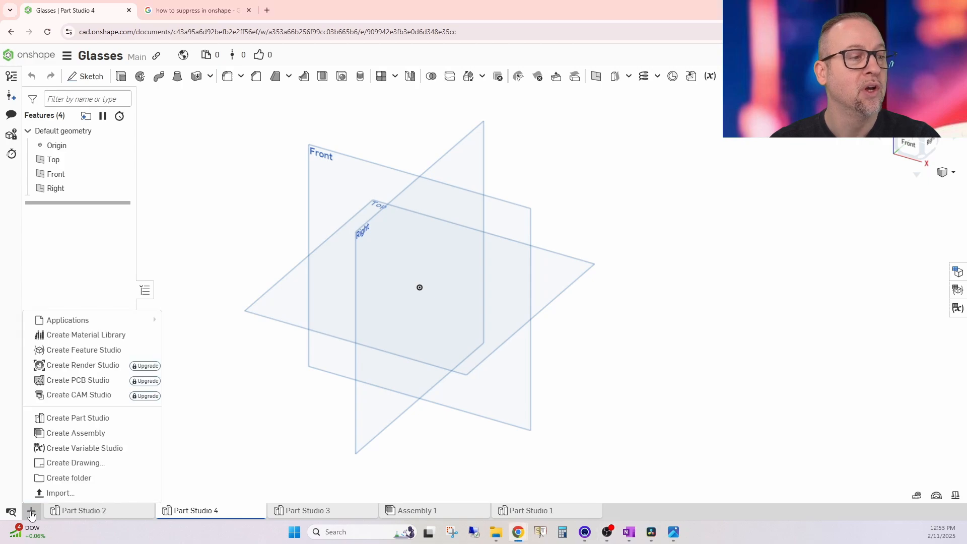
{"action": "left_click", "coordinate": [107, 423]}
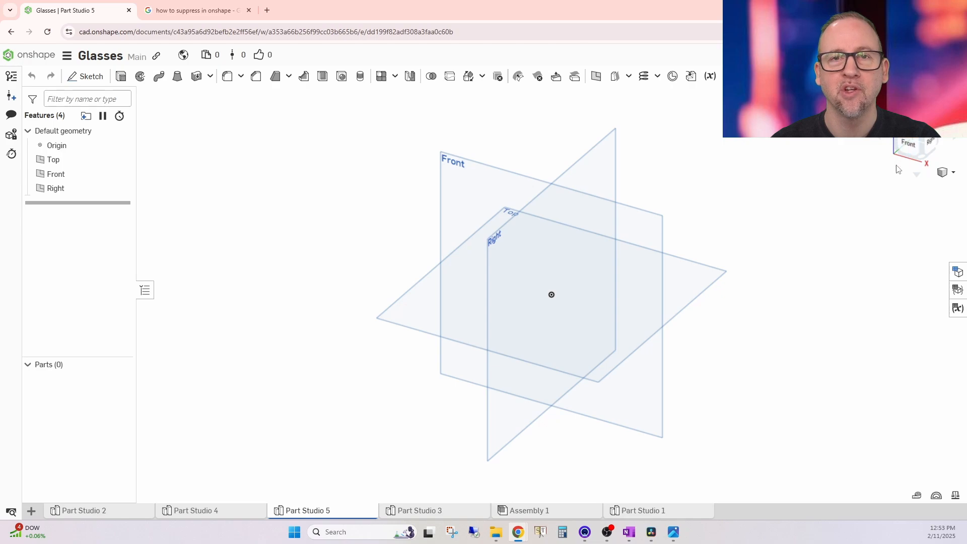
Step: Examine the default Front, Top and Right planes face-on from the front and from angled viewpoints at different magnifications
{"action": "left_click", "coordinate": [907, 148]}
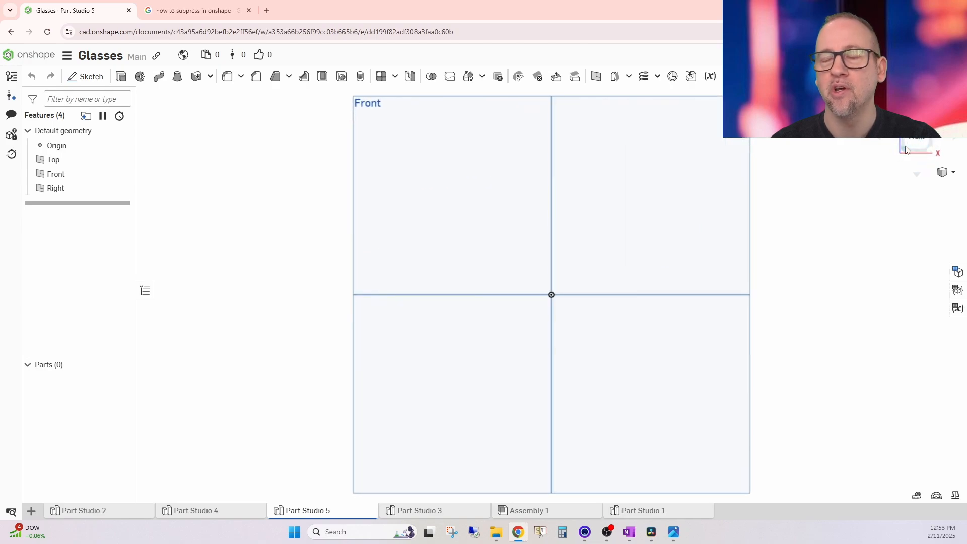
{"action": "right_click_drag", "start_coordinate": [914, 201], "coordinate": [906, 200]}
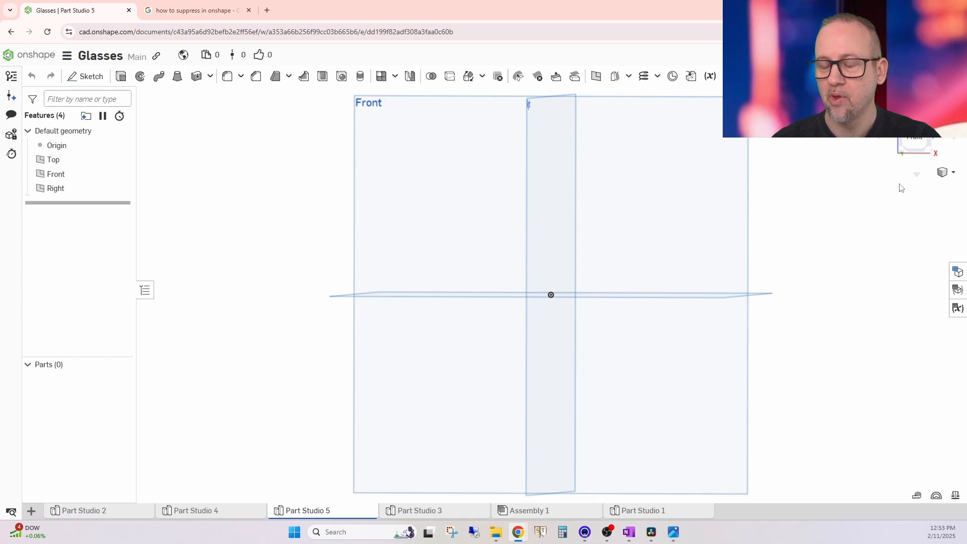
{"action": "right_click_drag", "start_coordinate": [901, 187], "coordinate": [878, 209]}
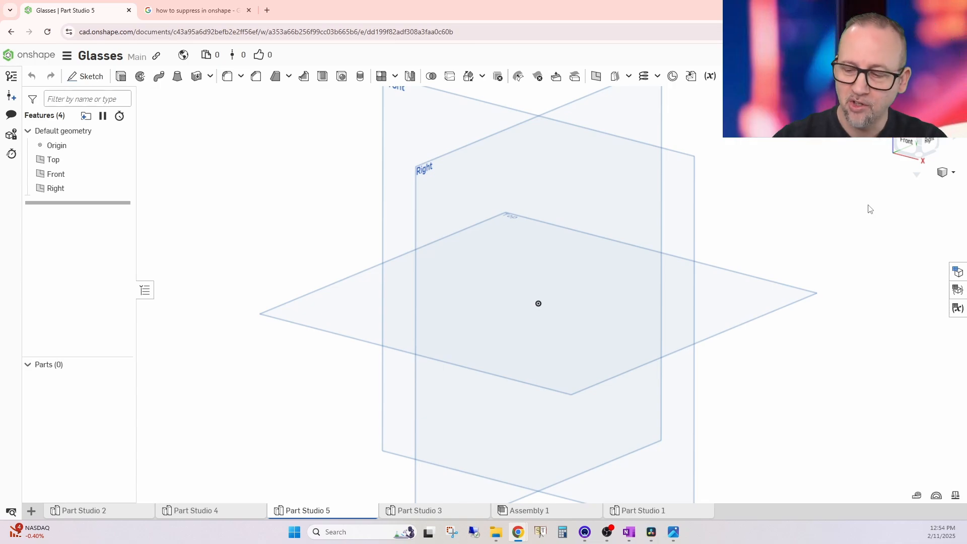
{"action": "middle_click_drag", "start_coordinate": [861, 201], "coordinate": [750, 197]}
{"action": "scroll", "coordinate": [812, 195], "scroll_direction": "down", "scroll_amount": 1}
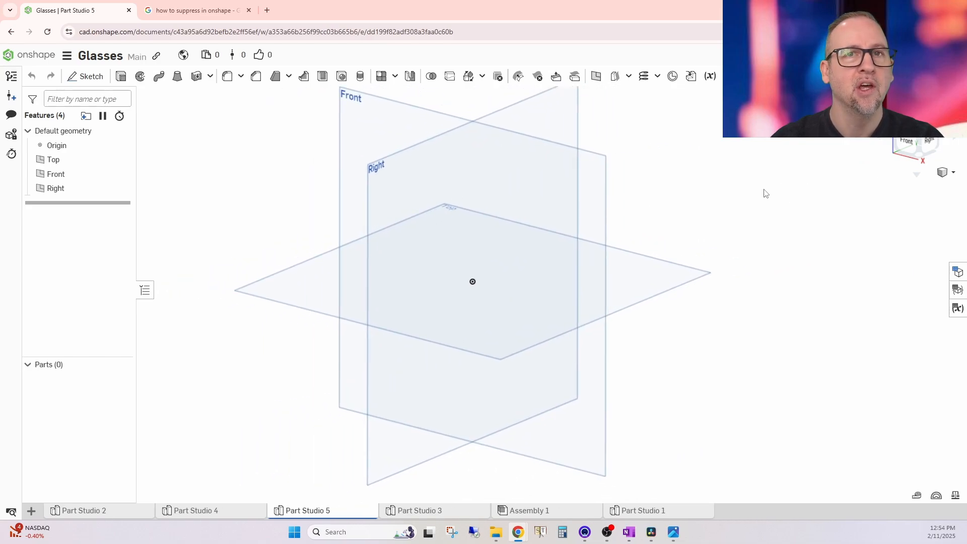
{"action": "scroll", "coordinate": [764, 193], "scroll_direction": "up", "scroll_amount": 2}
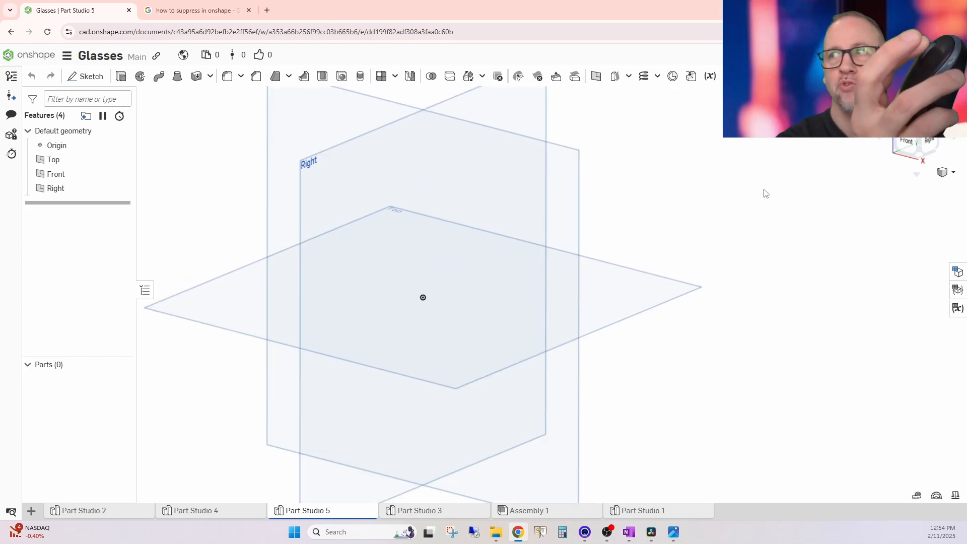
{"action": "scroll", "coordinate": [763, 194], "scroll_direction": "down", "scroll_amount": 2}
{"action": "scroll", "coordinate": [763, 194], "scroll_direction": "up", "scroll_amount": 2}
{"action": "scroll", "coordinate": [763, 194], "scroll_direction": "down", "scroll_amount": 1}
{"action": "scroll", "coordinate": [763, 193], "scroll_direction": "up", "scroll_amount": 2}
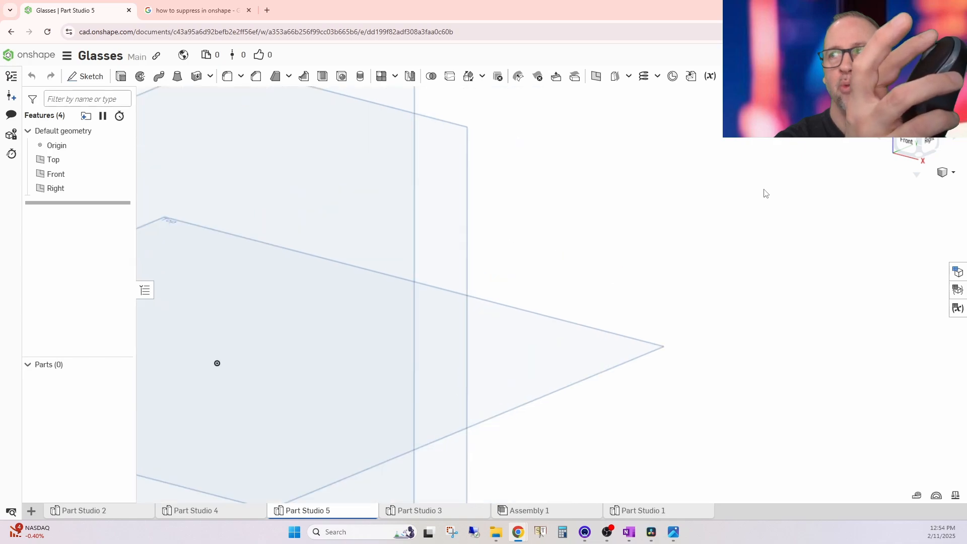
{"action": "scroll", "coordinate": [763, 193], "scroll_direction": "down", "scroll_amount": 2}
{"action": "scroll", "coordinate": [763, 193], "scroll_direction": "up", "scroll_amount": 2}
{"action": "scroll", "coordinate": [763, 193], "scroll_direction": "down", "scroll_amount": 3}
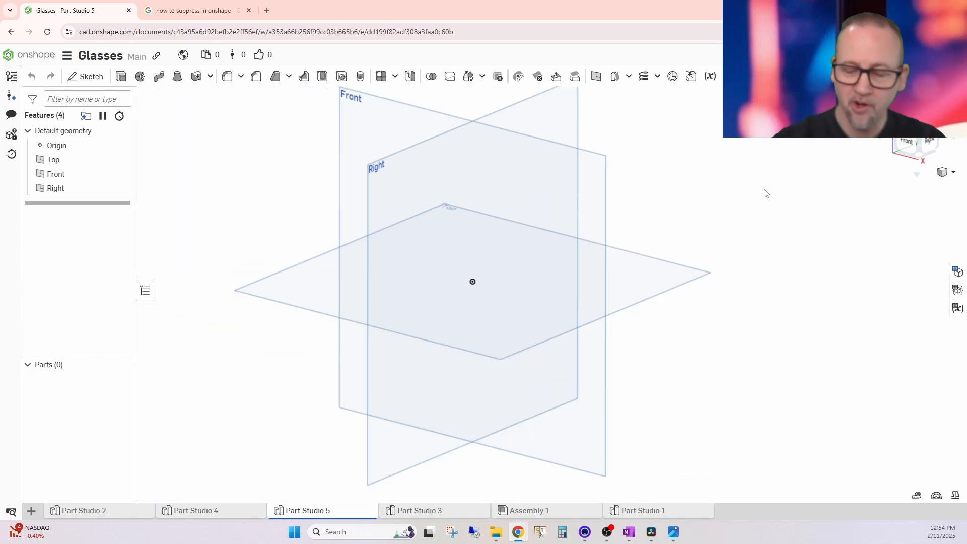
{"action": "right_click_drag", "start_coordinate": [672, 330], "coordinate": [732, 334]}
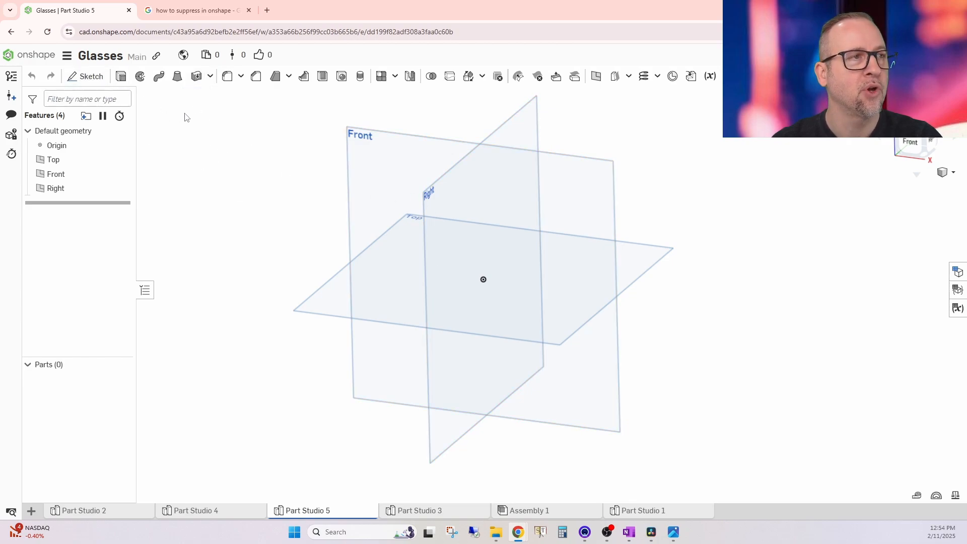
Step: Create a sketch on the Front plane, accept it empty and reopen it for editing
{"action": "left_click", "coordinate": [91, 78]}
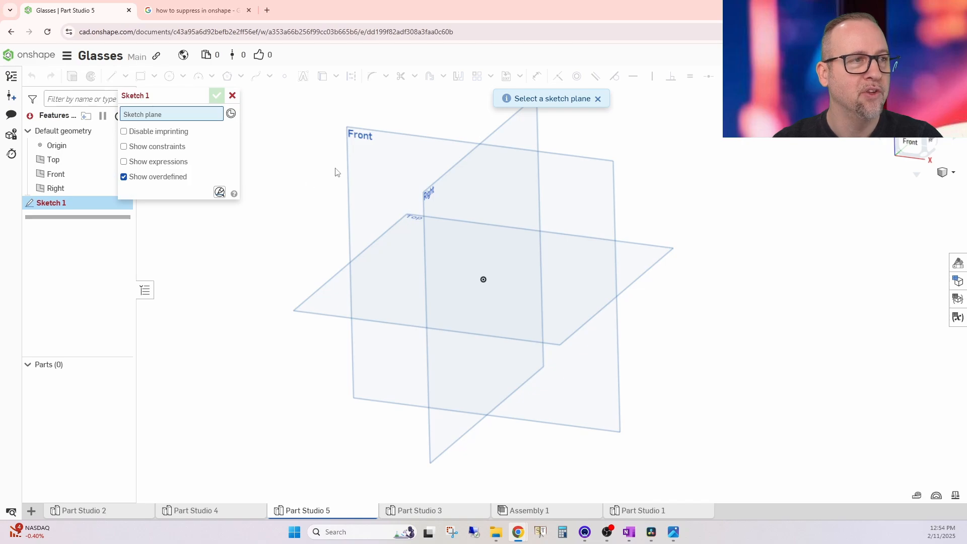
{"action": "left_click", "coordinate": [353, 154]}
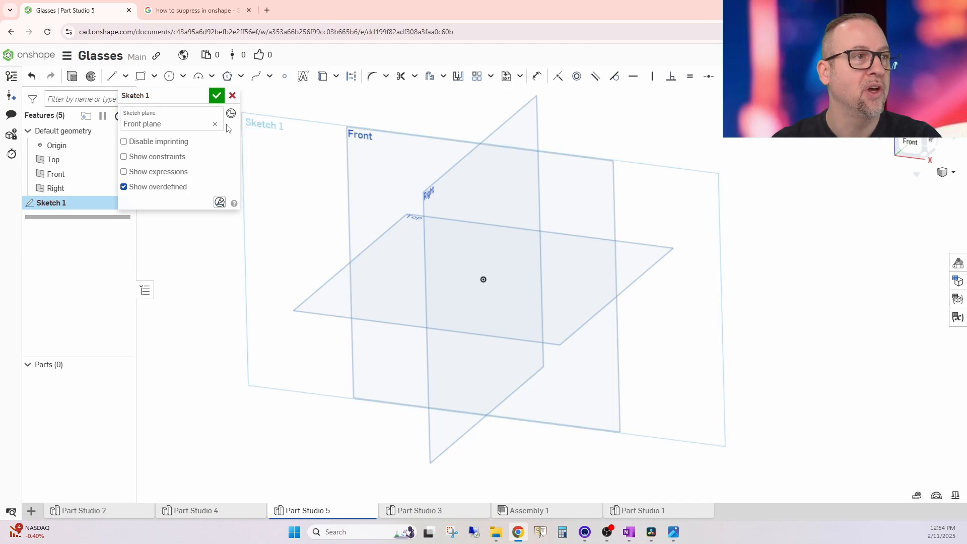
{"action": "left_click", "coordinate": [217, 96]}
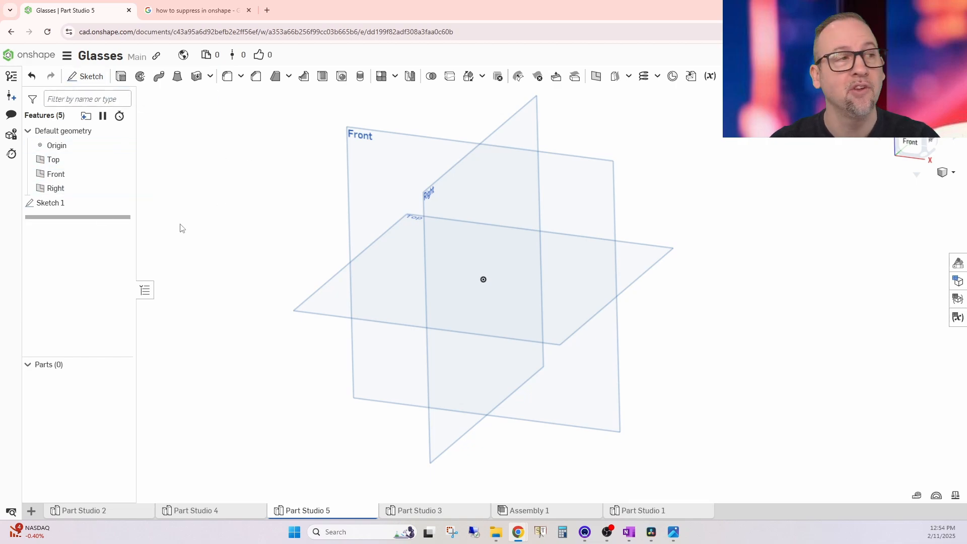
{"action": "double_click", "coordinate": [52, 203]}
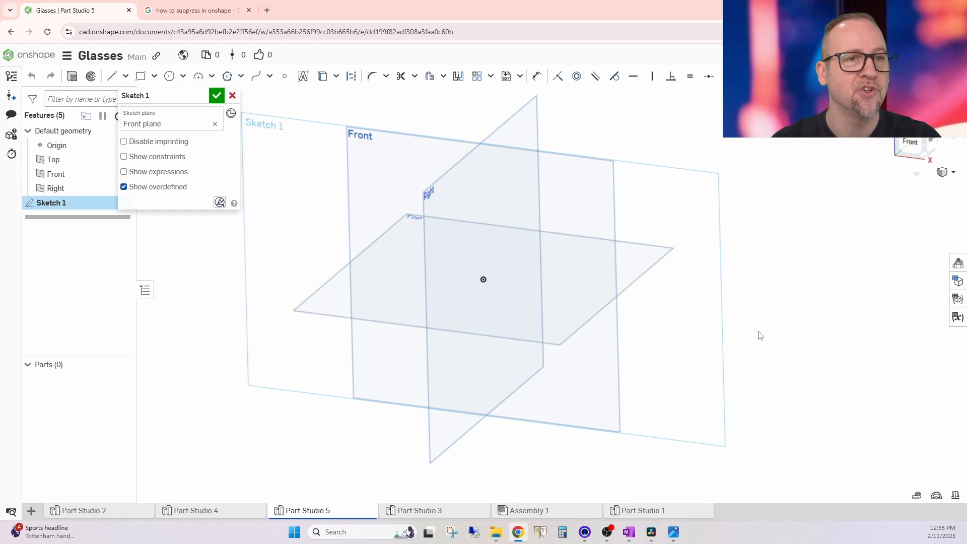
Step: Sketch connected lines from the origin: about 41 up, 41 to the left, 41 down, and about 51 back horizontally past the origin
{"action": "right_click_drag", "start_coordinate": [760, 336], "coordinate": [787, 327]}
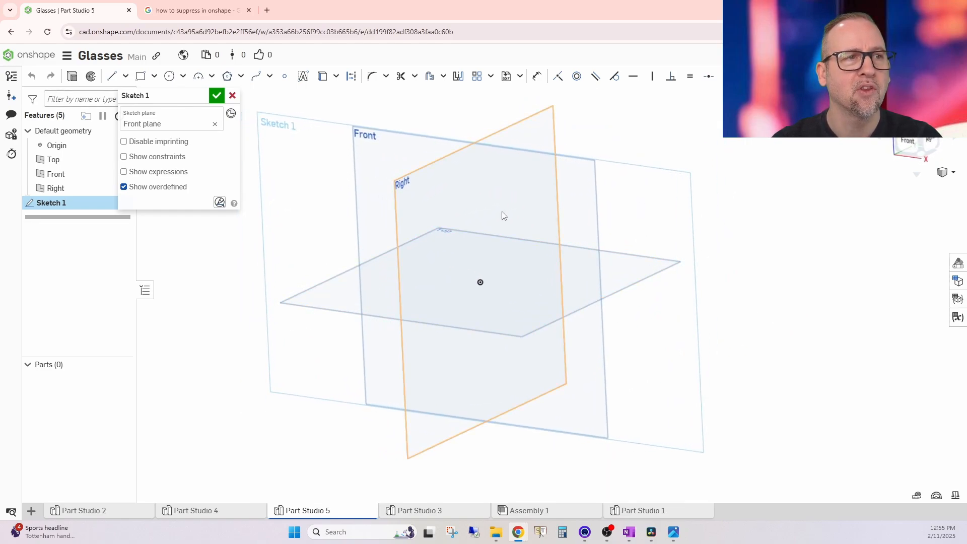
{"action": "right_click_drag", "start_coordinate": [528, 262], "coordinate": [421, 171]}
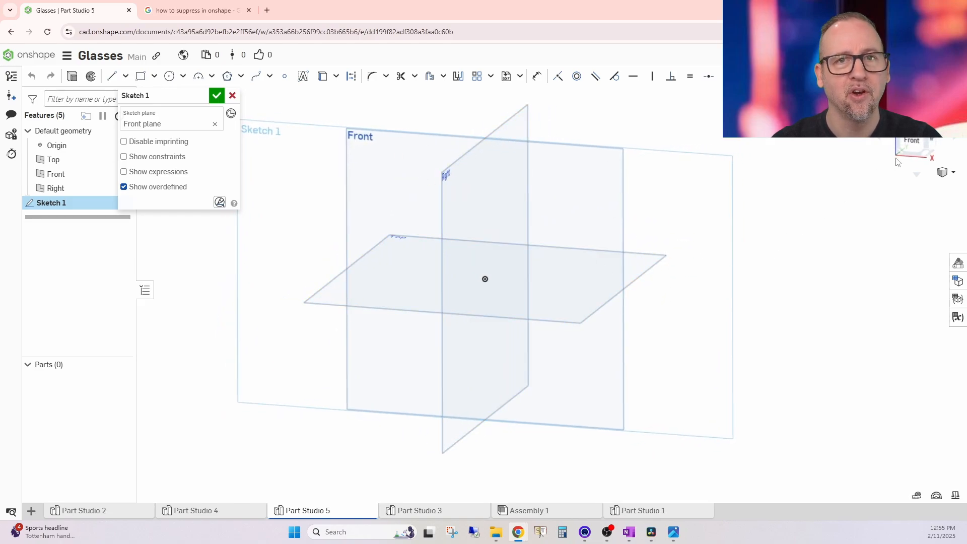
{"action": "left_click", "coordinate": [921, 149]}
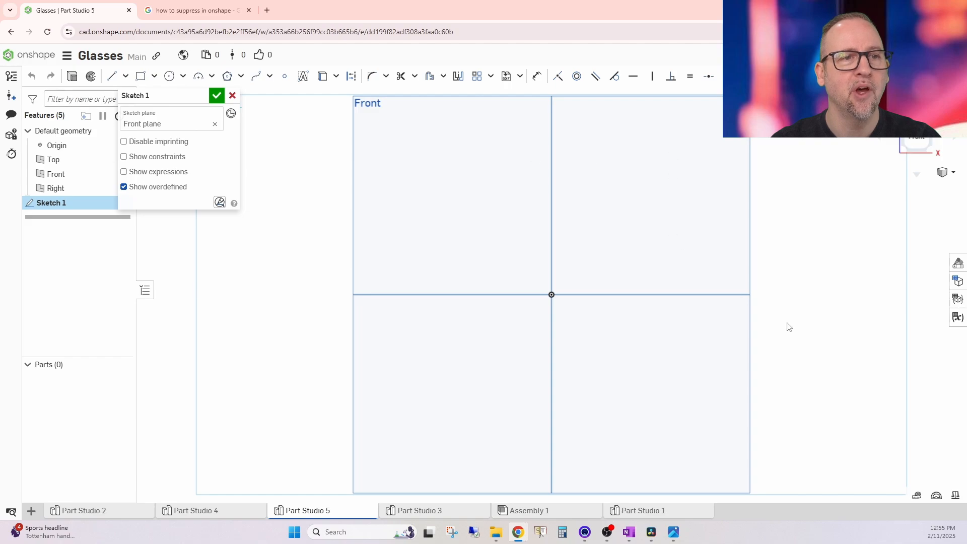
{"action": "scroll", "coordinate": [781, 324], "scroll_direction": "down", "scroll_amount": 2}
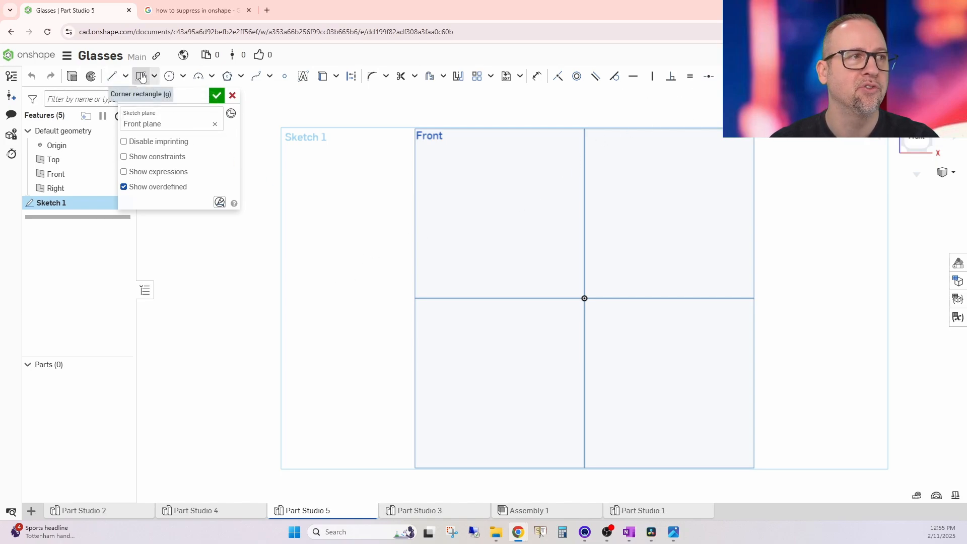
{"action": "left_click", "coordinate": [112, 81]}
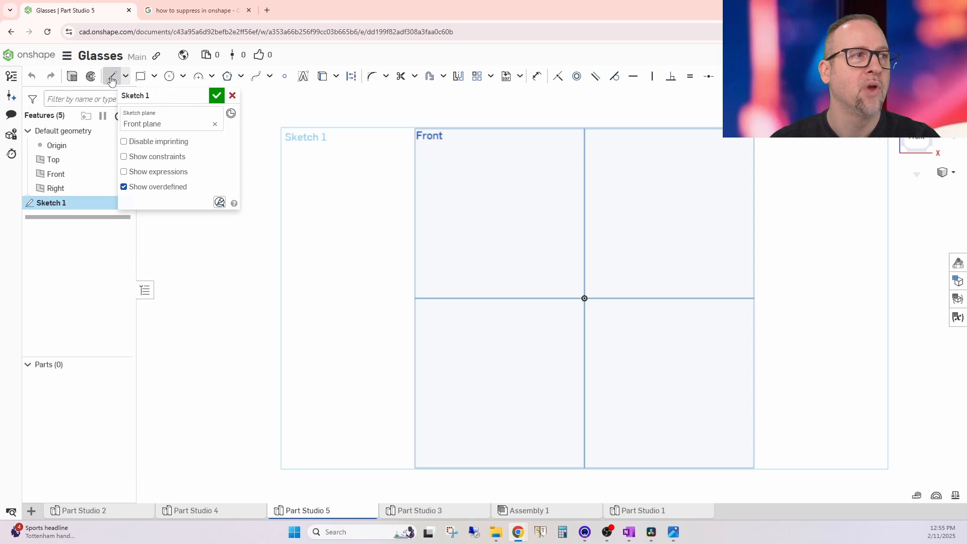
{"action": "left_click", "coordinate": [584, 299]}
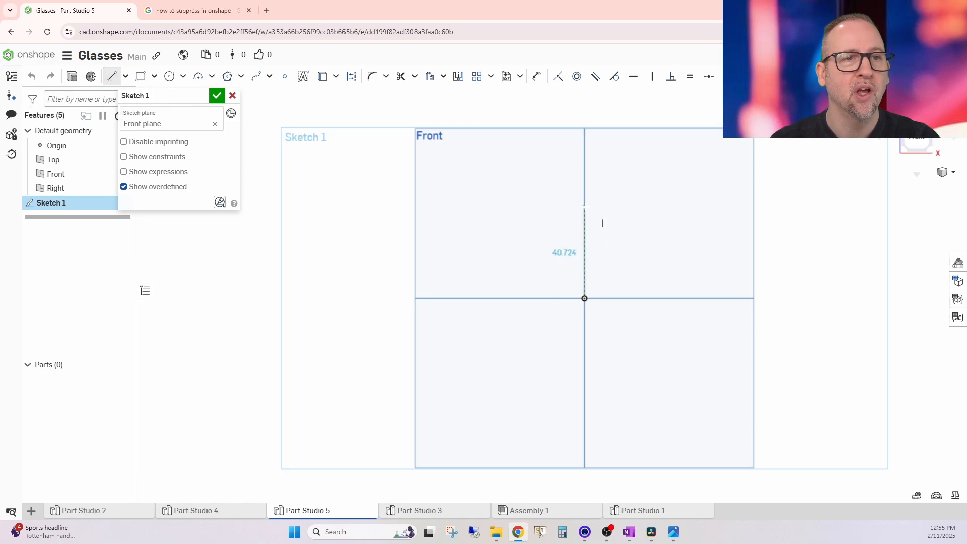
{"action": "left_click", "coordinate": [584, 206]}
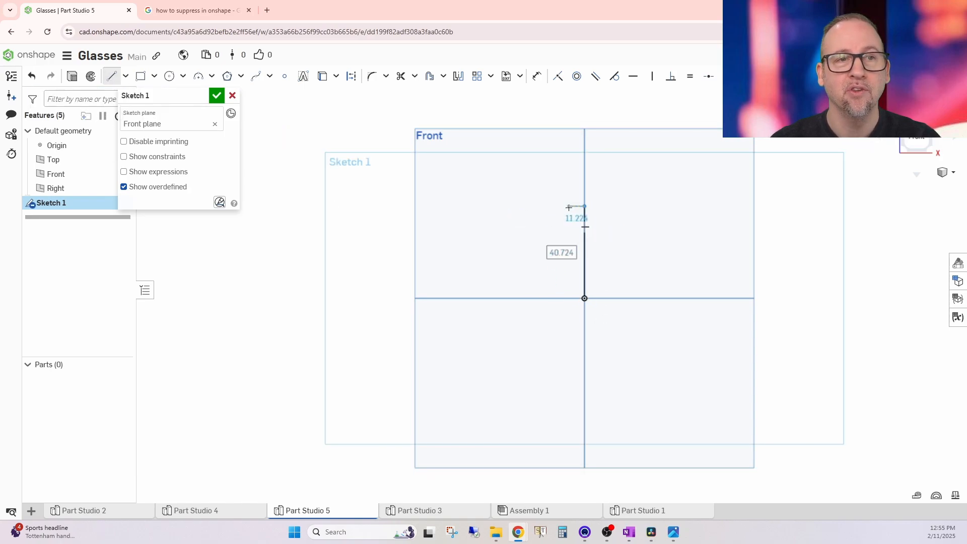
{"action": "left_click", "coordinate": [490, 206]}
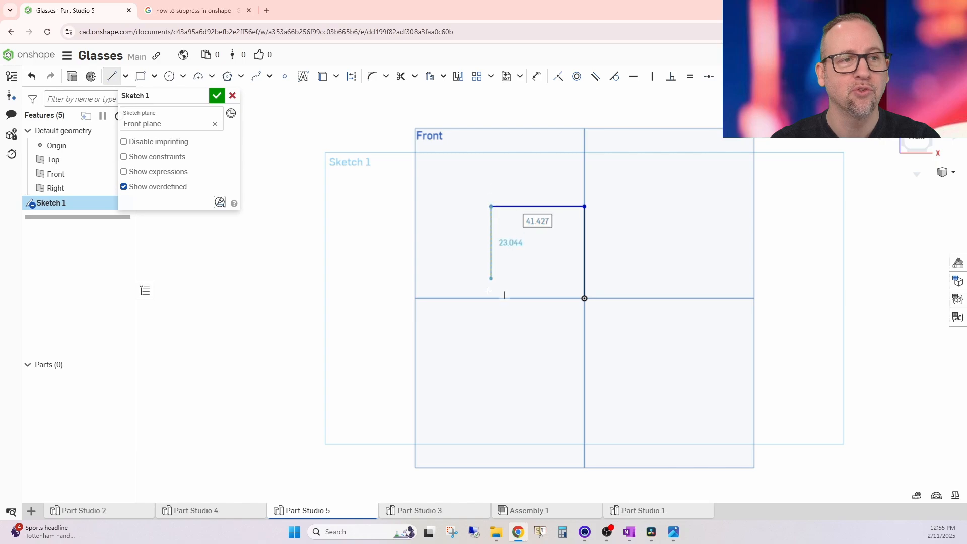
{"action": "left_click", "coordinate": [490, 299]}
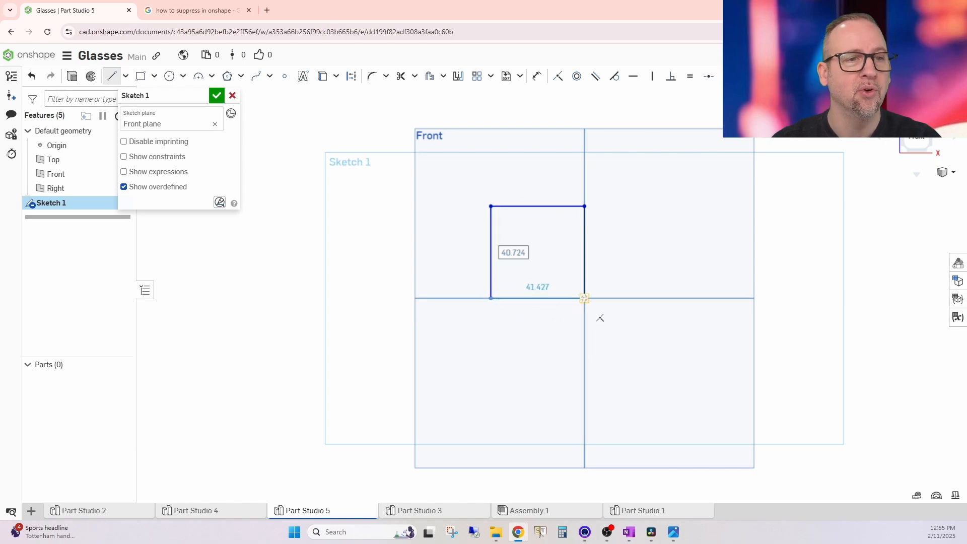
{"action": "left_click", "coordinate": [606, 298]}
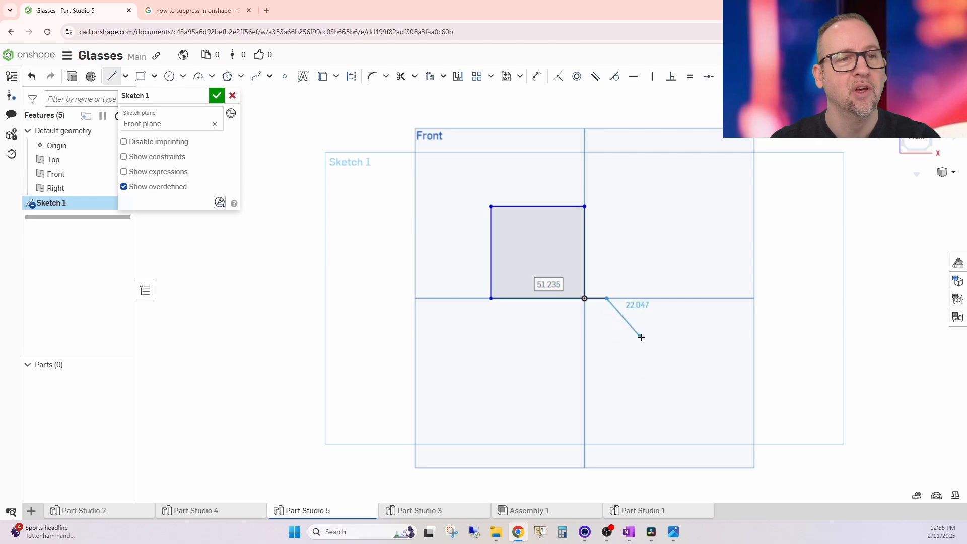
Step: Start a tangent arc from the free end of the last line, abandon it and accept the sketch
{"action": "key", "text": "t"}
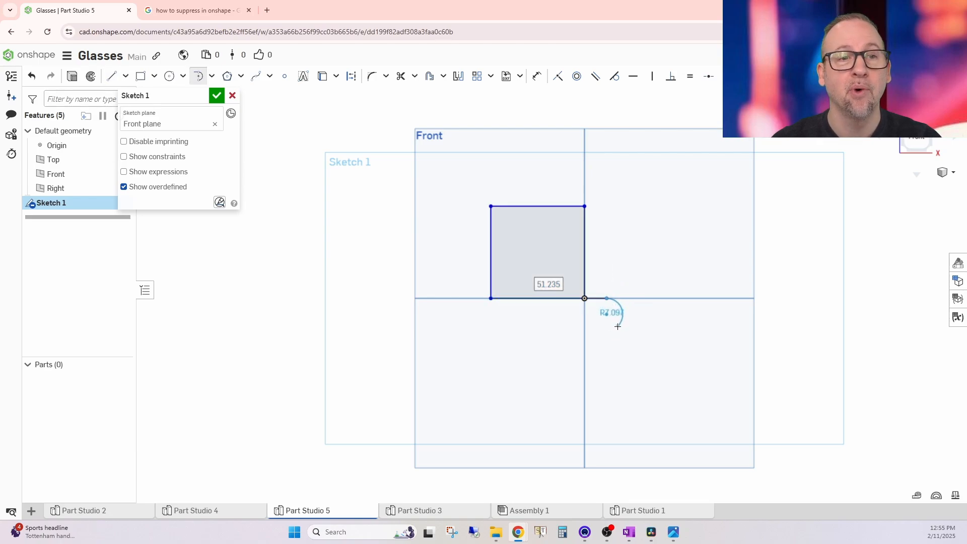
{"action": "right_click", "coordinate": [622, 331]}
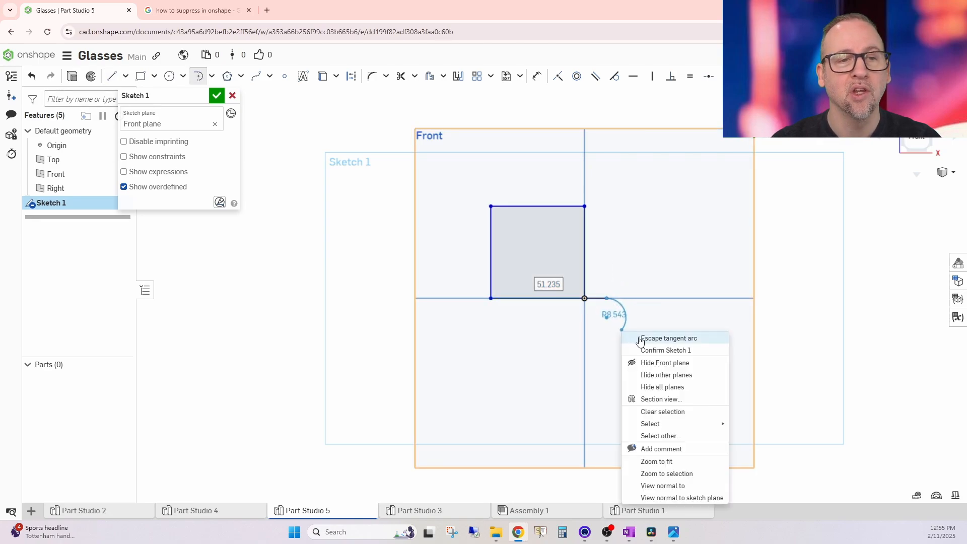
{"action": "left_click", "coordinate": [648, 350]}
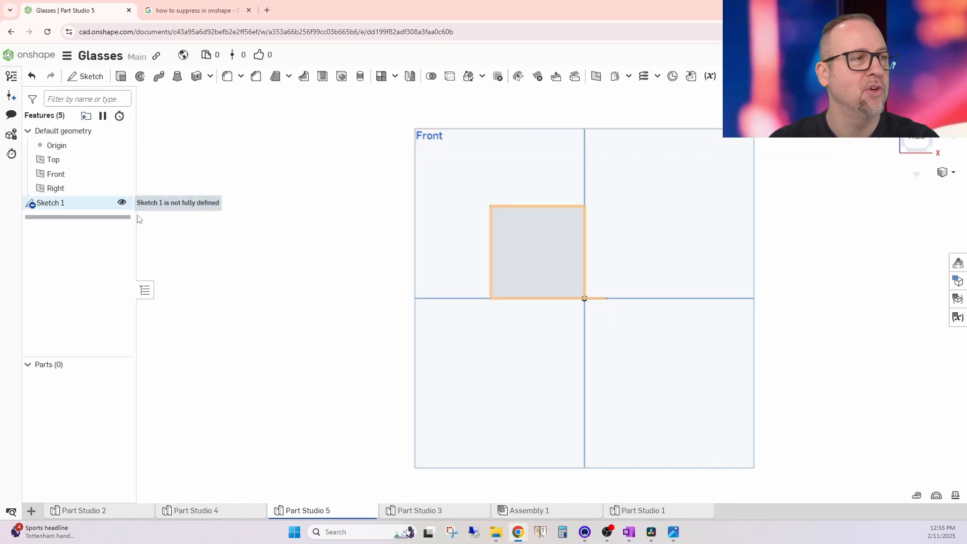
Step: Reopen the sketch and draw a corner rectangle from the origin up and to the right, about 32.9 wide by 21.8 high
{"action": "double_click", "coordinate": [56, 204]}
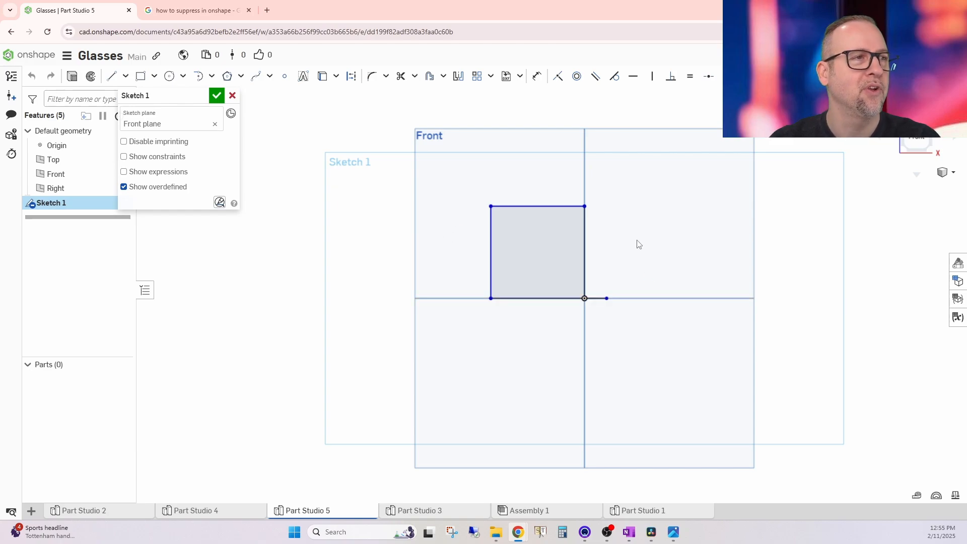
{"action": "left_click", "coordinate": [125, 76]}
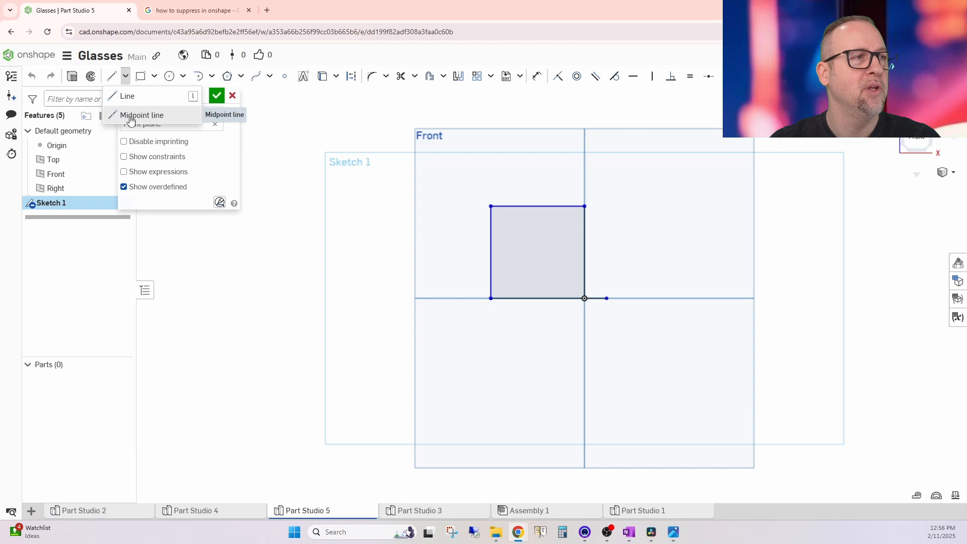
{"action": "left_click", "coordinate": [141, 76]}
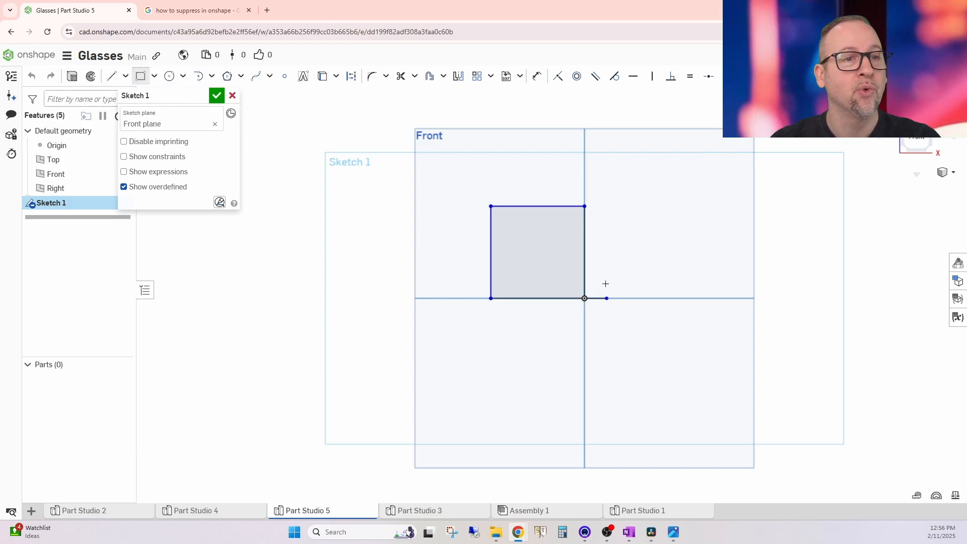
{"action": "left_click", "coordinate": [584, 298]}
{"action": "left_click", "coordinate": [659, 249]}
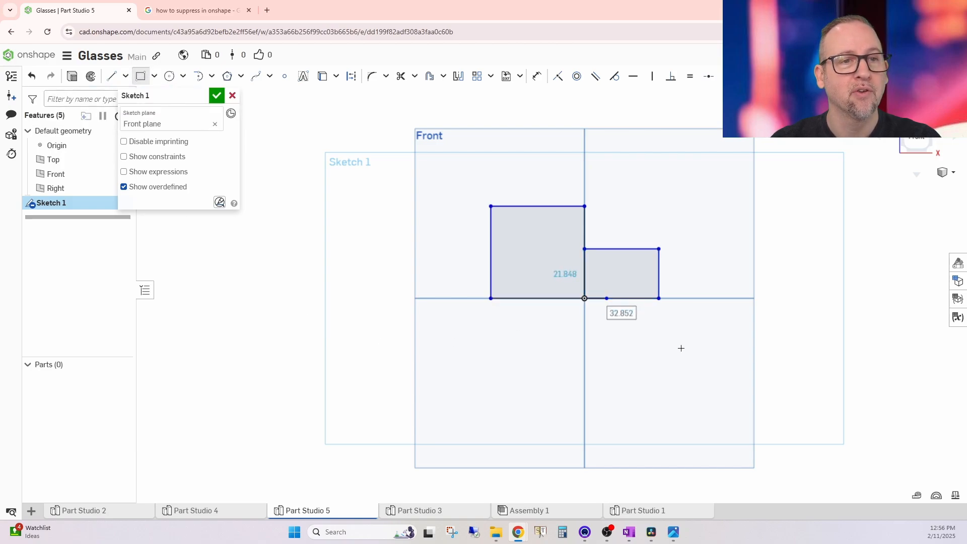
{"action": "key", "text": "Tab"}
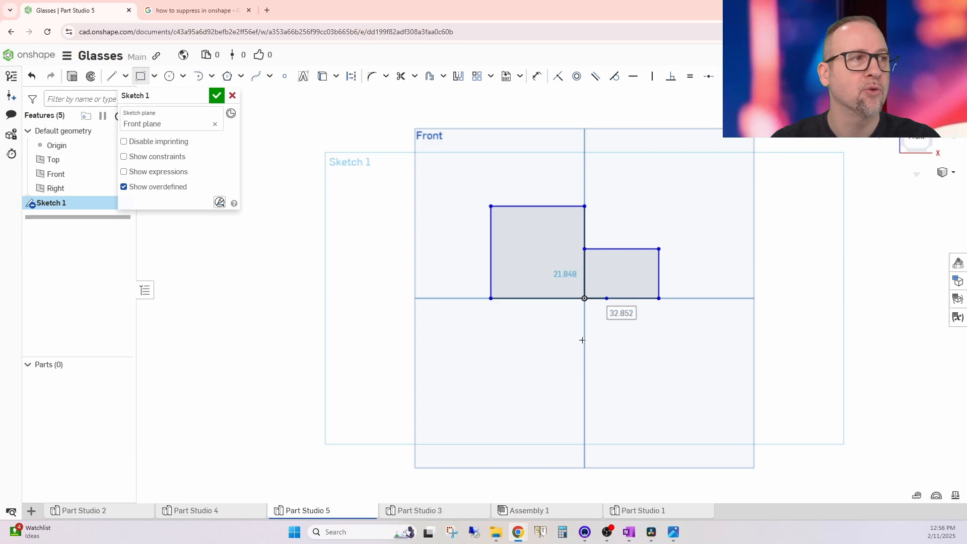
Step: Draw a center point rectangle about the origin, about 48 wide by 21 high
{"action": "left_click", "coordinate": [155, 77]}
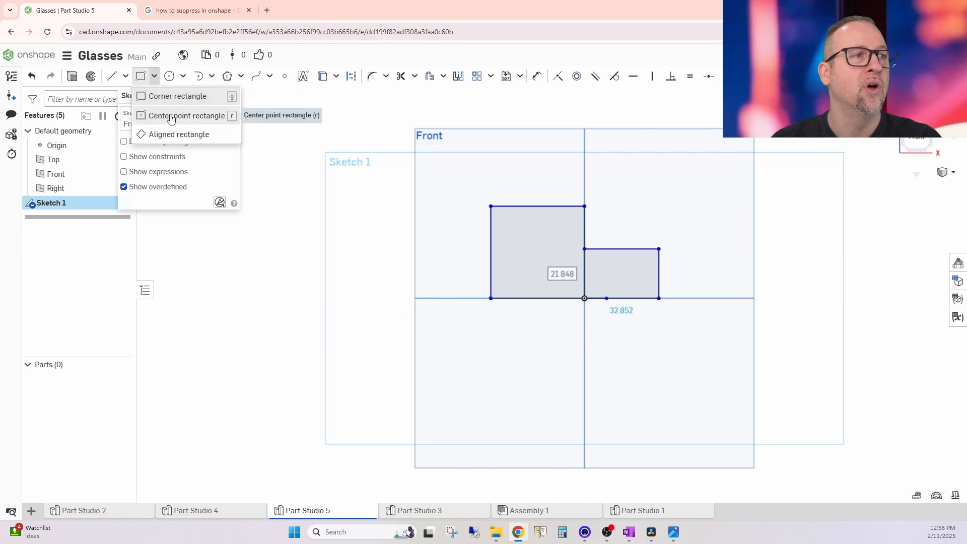
{"action": "left_click", "coordinate": [200, 116]}
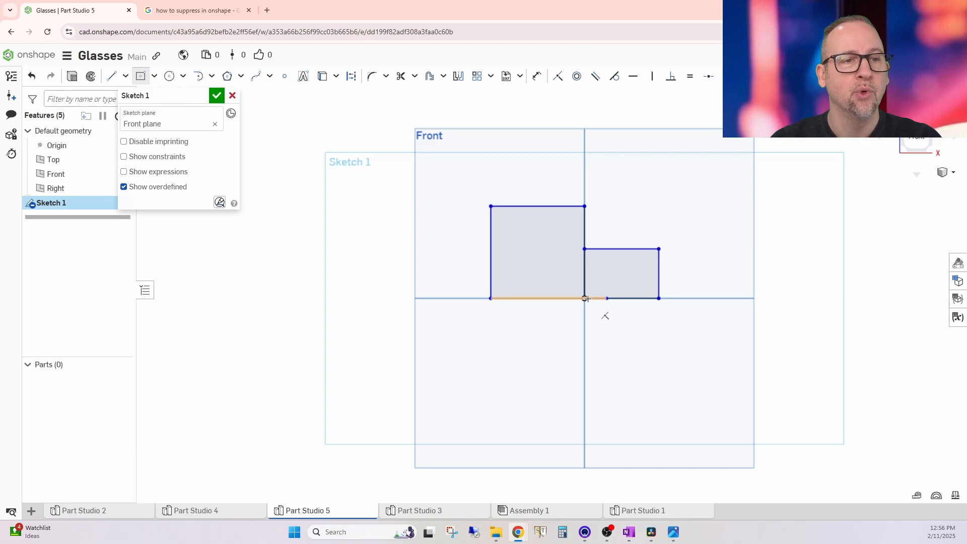
{"action": "left_click", "coordinate": [584, 298]}
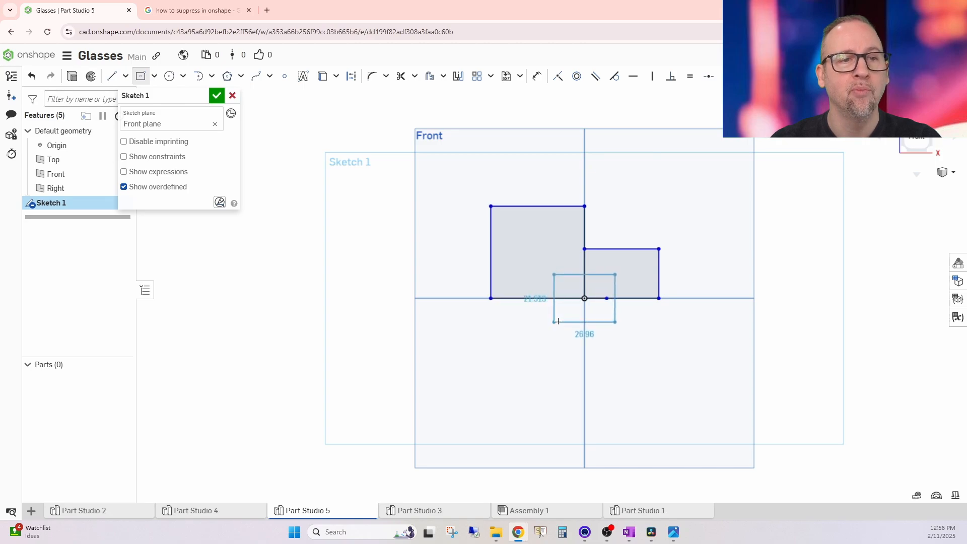
{"action": "left_click", "coordinate": [530, 321]}
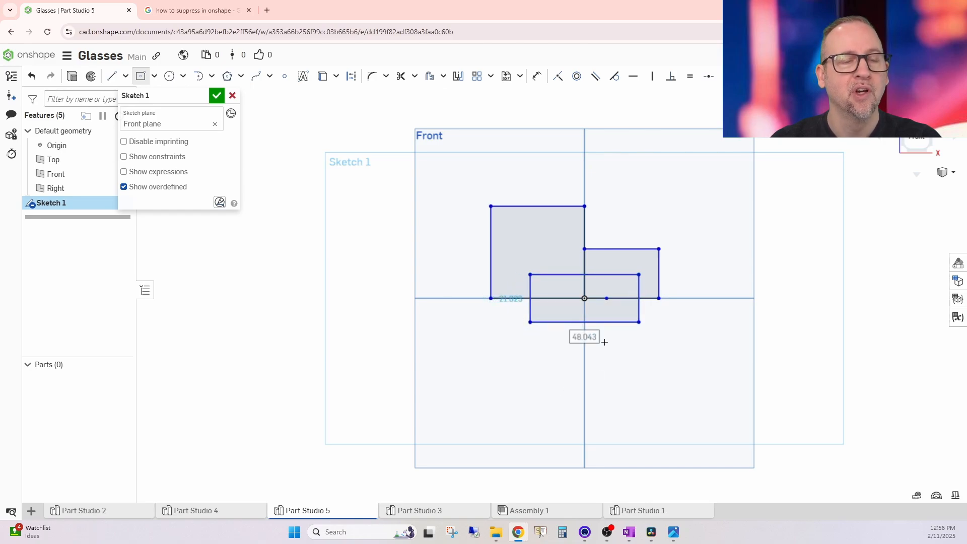
Step: Draw an aligned rectangle from the origin, tilted down and to the left, with sides of about 37.4 and 51.7
{"action": "mouse_move", "coordinate": [712, 357]}
{"action": "middle_mouse_down"}
{"action": "mouse_move", "coordinate": [695, 362]}
{"action": "mouse_move", "coordinate": [723, 367]}
{"action": "middle_mouse_up"}
{"action": "mouse_move", "coordinate": [723, 368]}
{"action": "right_mouse_down"}
{"action": "mouse_move", "coordinate": [730, 359]}
{"action": "mouse_move", "coordinate": [677, 352]}
{"action": "right_mouse_up"}
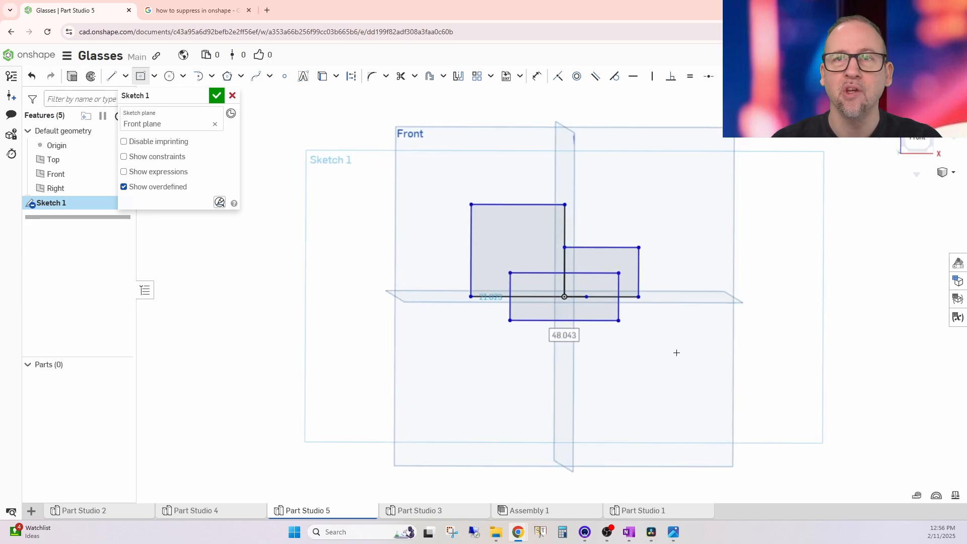
{"action": "left_click", "coordinate": [926, 139]}
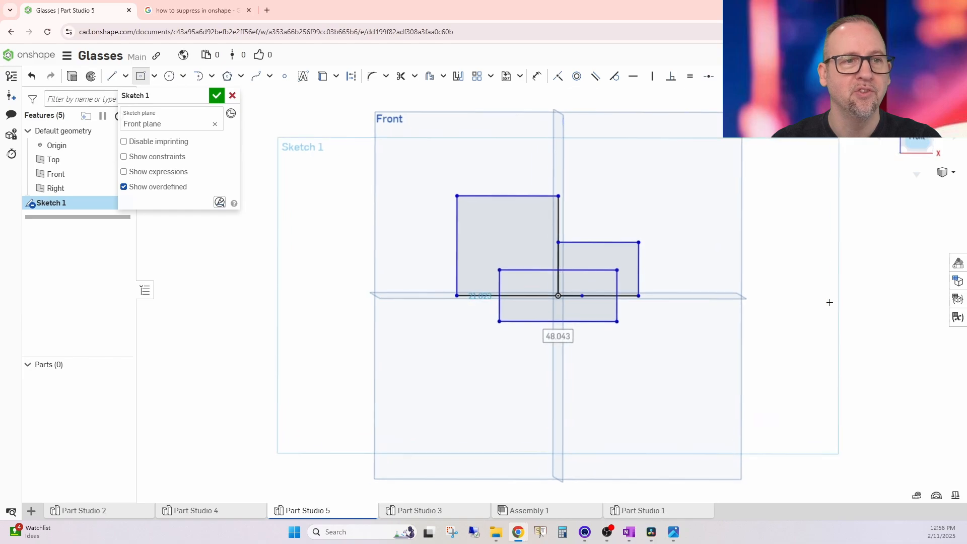
{"action": "middle_click_drag", "start_coordinate": [633, 374], "coordinate": [695, 383]}
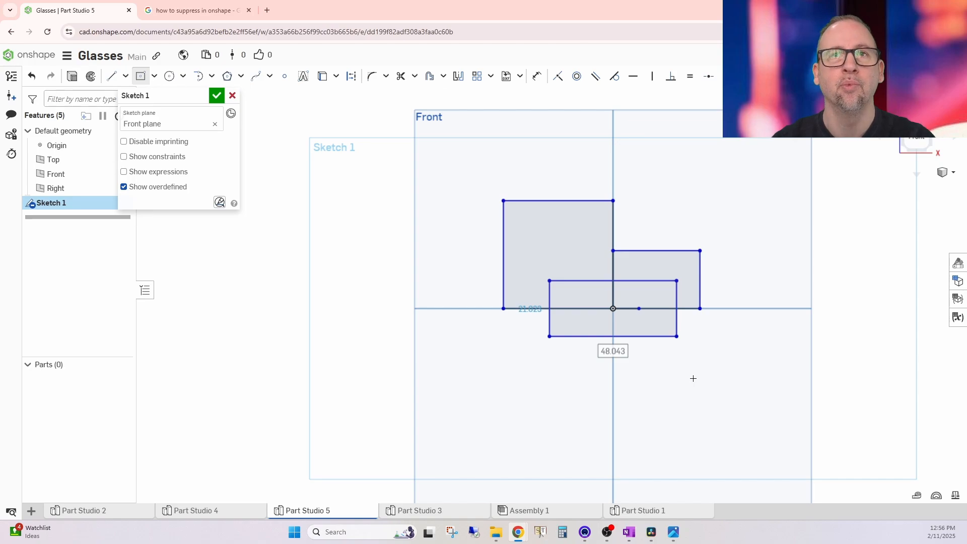
{"action": "scroll", "coordinate": [685, 405], "scroll_direction": "down", "scroll_amount": 1}
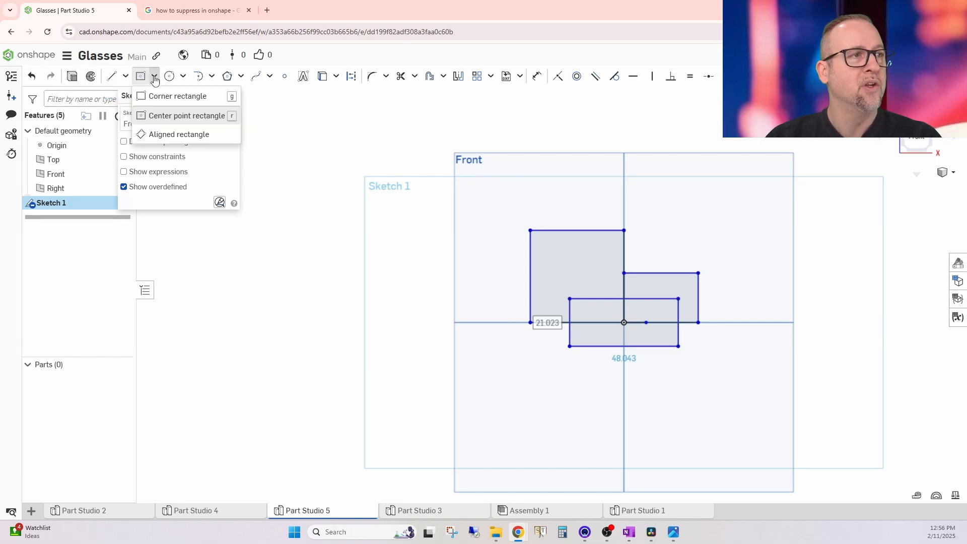
{"action": "left_click", "coordinate": [171, 134]}
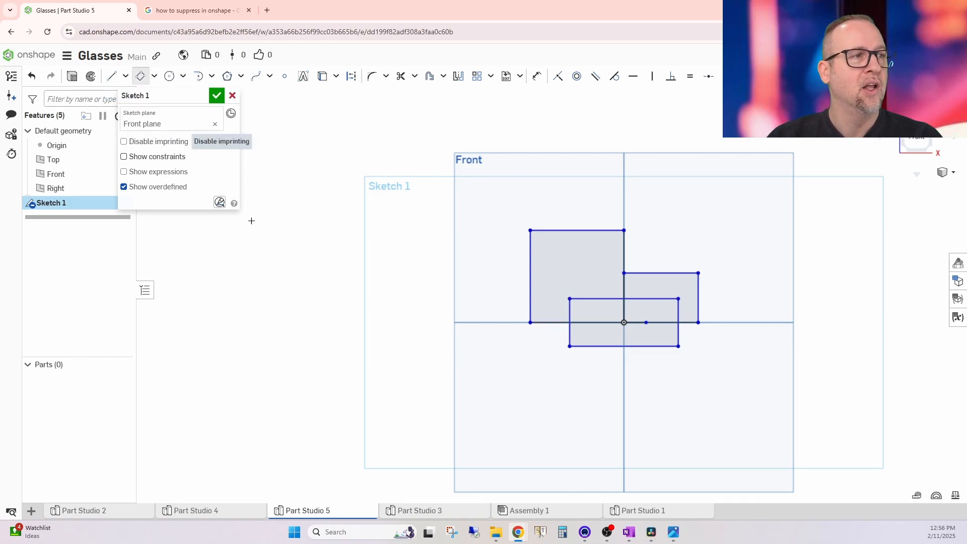
{"action": "left_click", "coordinate": [624, 323]}
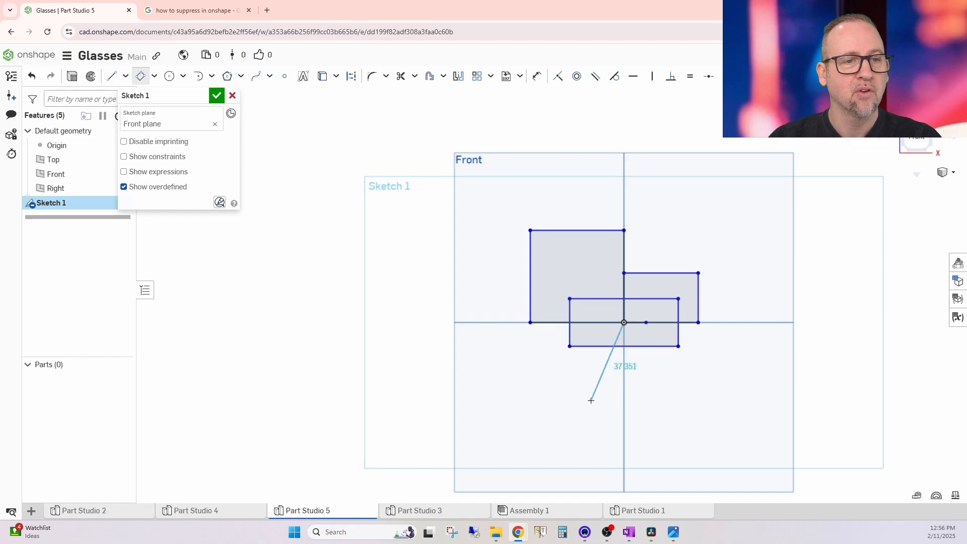
{"action": "left_click", "coordinate": [591, 400]}
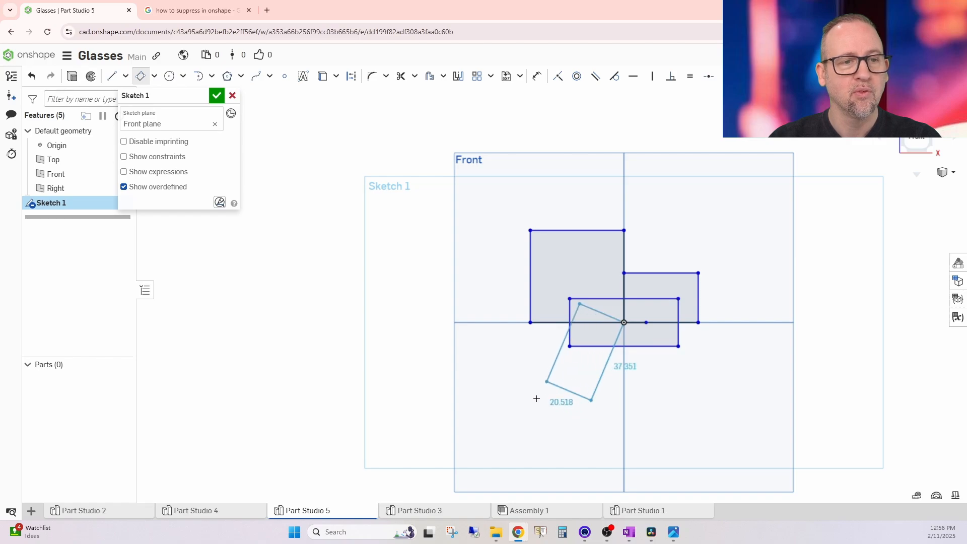
{"action": "left_click", "coordinate": [487, 346]}
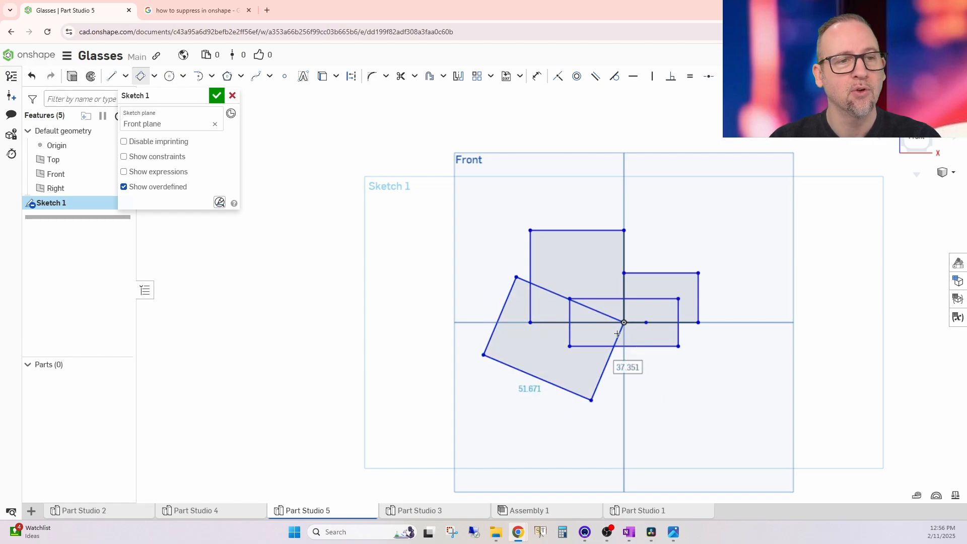
Step: Dimension the tilted rectangle between its two shorter sides and set the distance to 50 mm
{"action": "middle_click_drag", "start_coordinate": [769, 287], "coordinate": [770, 283]}
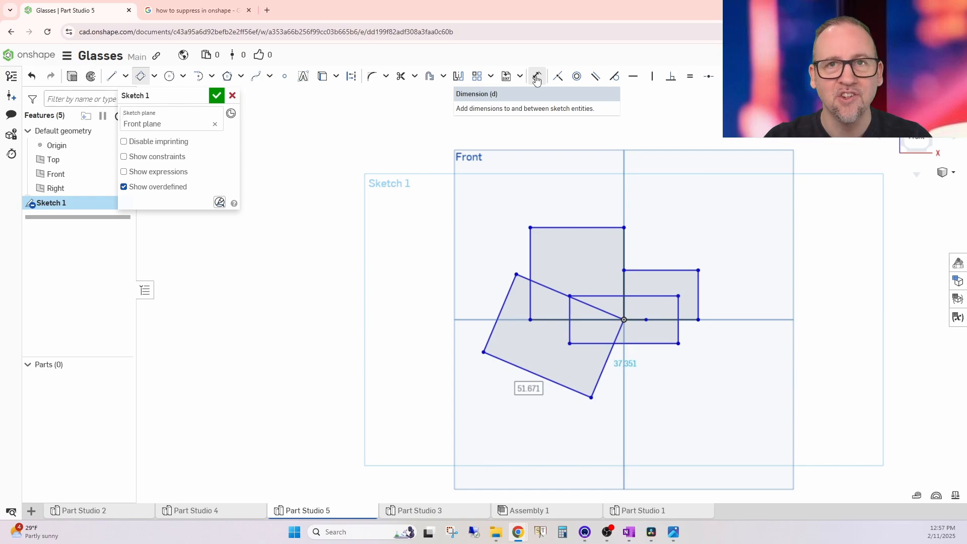
{"action": "left_click", "coordinate": [537, 78]}
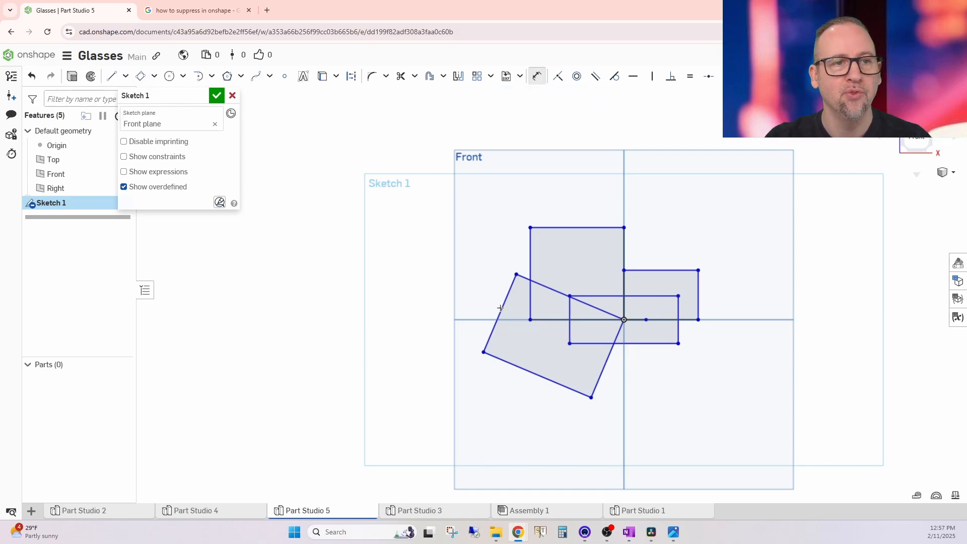
{"action": "left_click", "coordinate": [501, 310]}
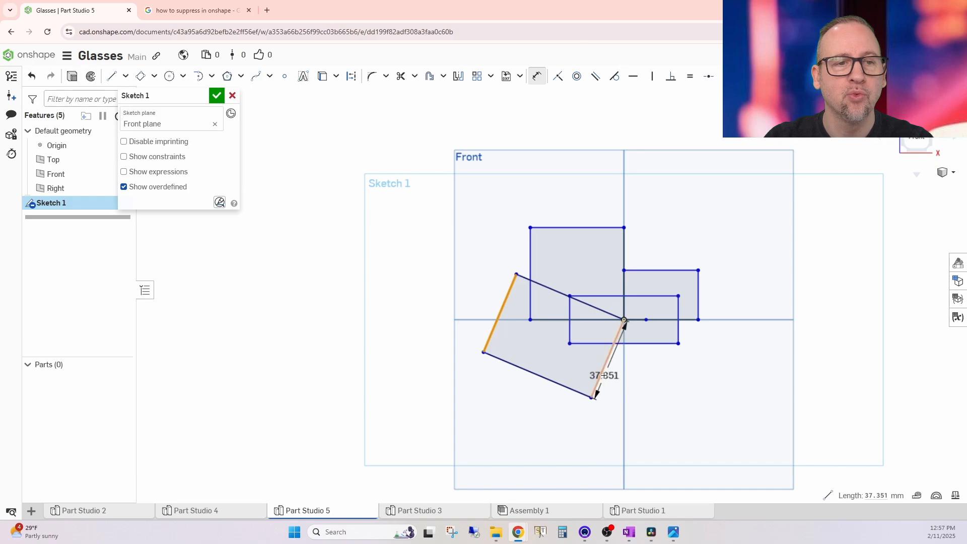
{"action": "left_click", "coordinate": [601, 375]}
{"action": "left_click", "coordinate": [517, 400]}
{"action": "type", "text": "50"}
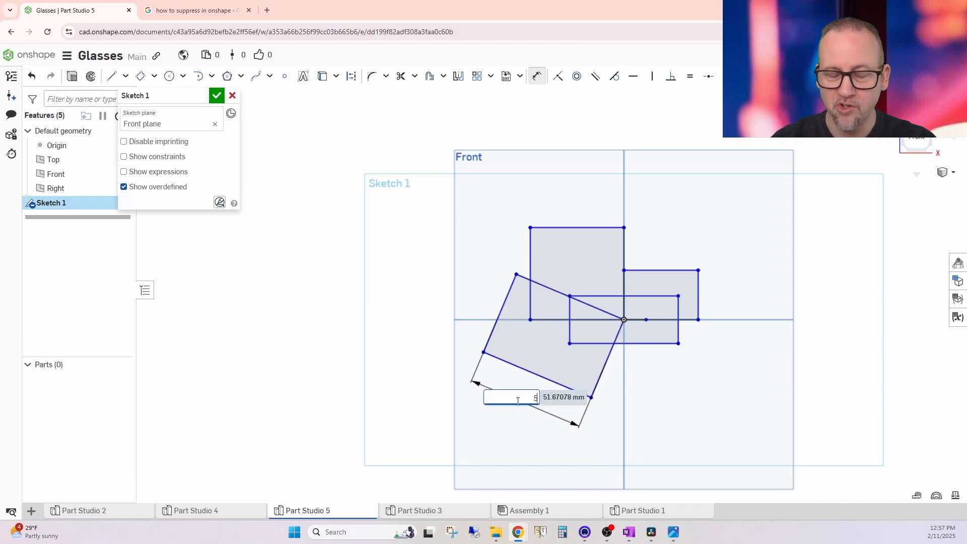
{"action": "key", "text": "Return"}
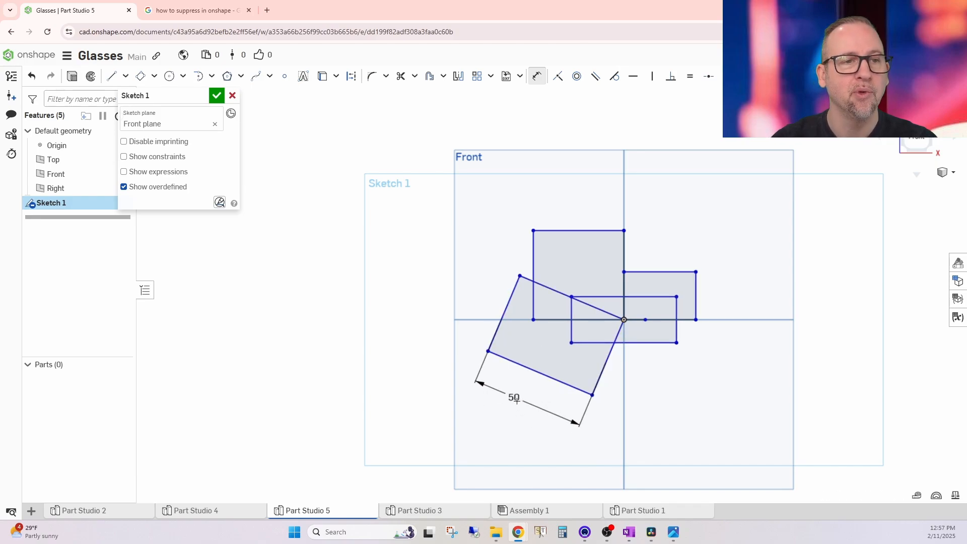
Step: Dimension the tilted rectangle between its two longer sides and set the distance to 35 mm
{"action": "left_click", "coordinate": [539, 284]}
{"action": "left_click", "coordinate": [509, 360]}
{"action": "left_click", "coordinate": [477, 302]}
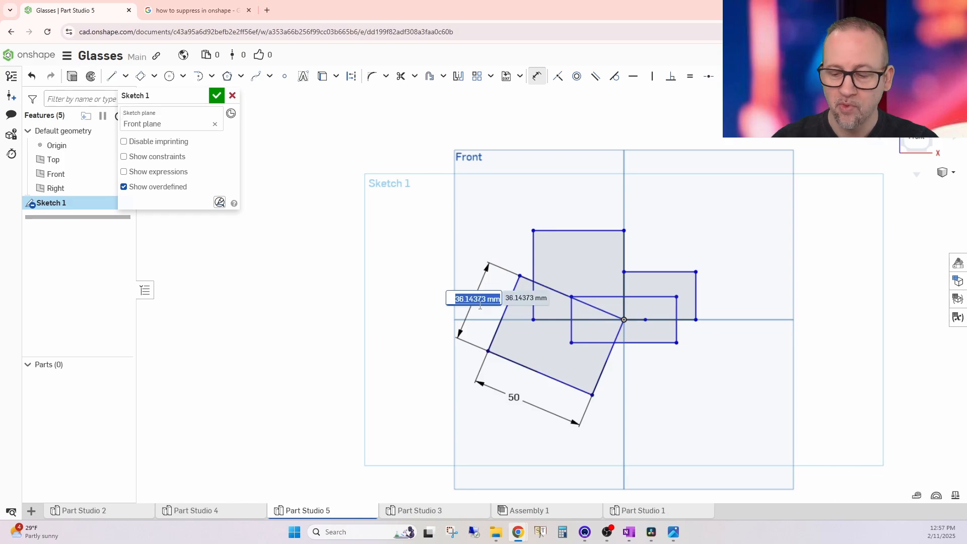
{"action": "type", "text": "35"}
{"action": "key", "text": "Return"}
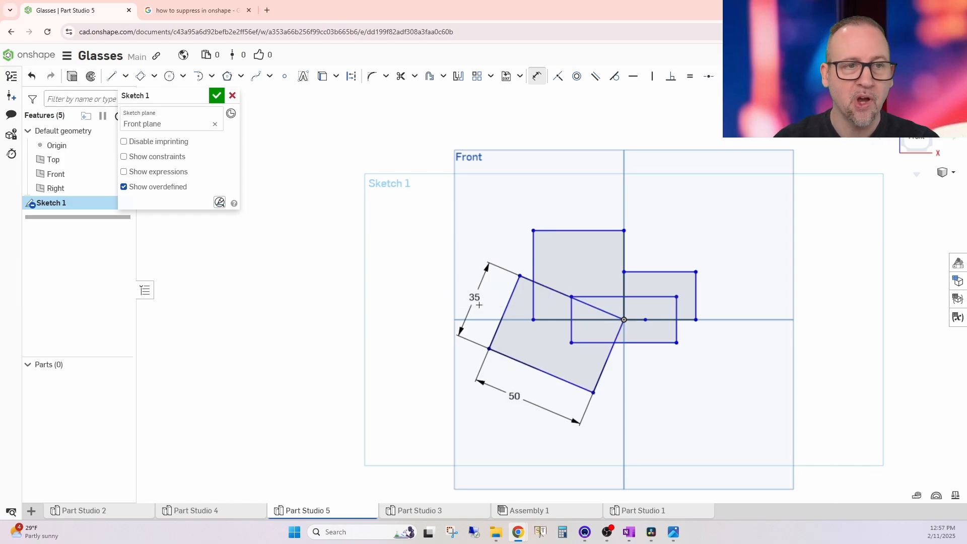
Step: Dimension the width of the square above and left of the origin as 40 mm
{"action": "left_click", "coordinate": [534, 242]}
{"action": "left_click", "coordinate": [624, 249]}
{"action": "left_click", "coordinate": [619, 206]}
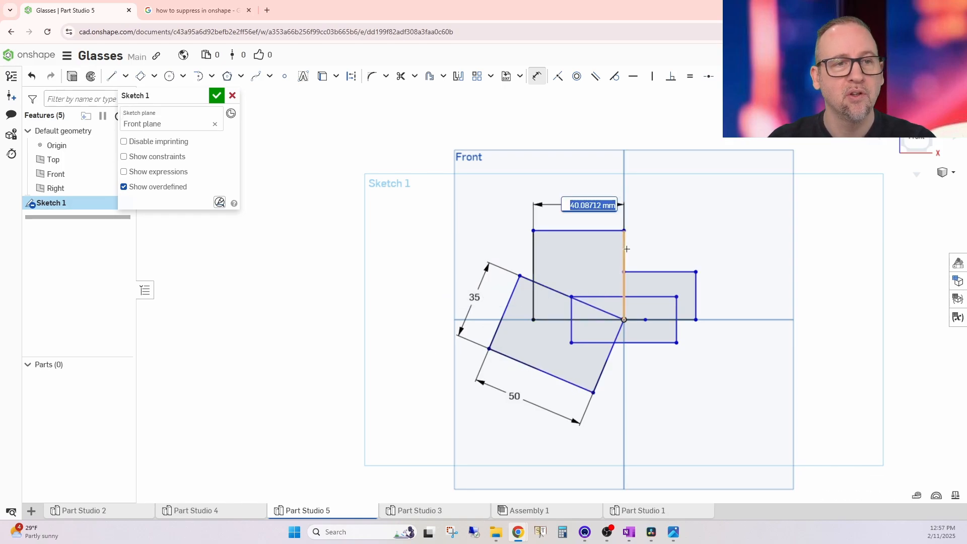
{"action": "type", "text": "40"}
{"action": "key", "text": "Return"}
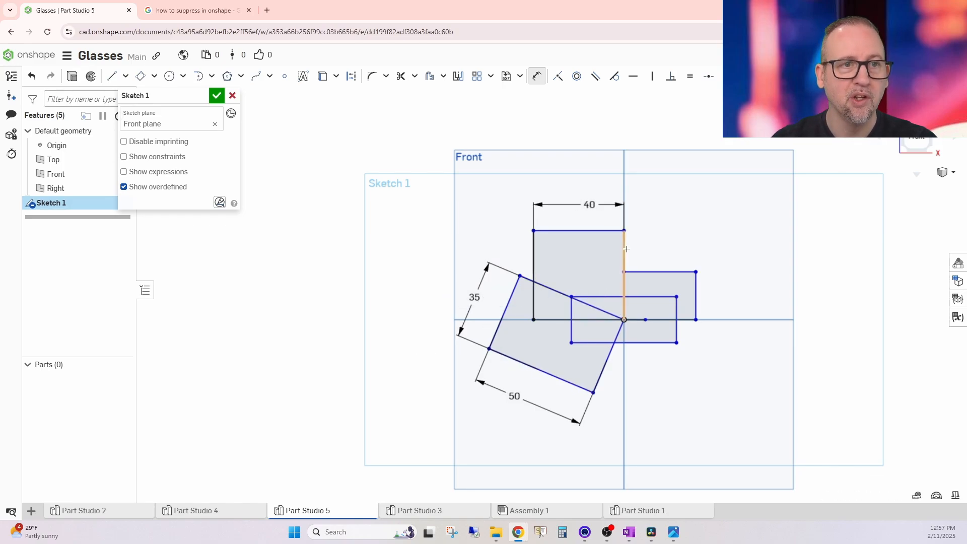
Step: Dimension the height of the square above and left of the origin as 40 mm
{"action": "left_click", "coordinate": [564, 231]}
{"action": "left_click", "coordinate": [549, 320]}
{"action": "left_click", "coordinate": [428, 277]}
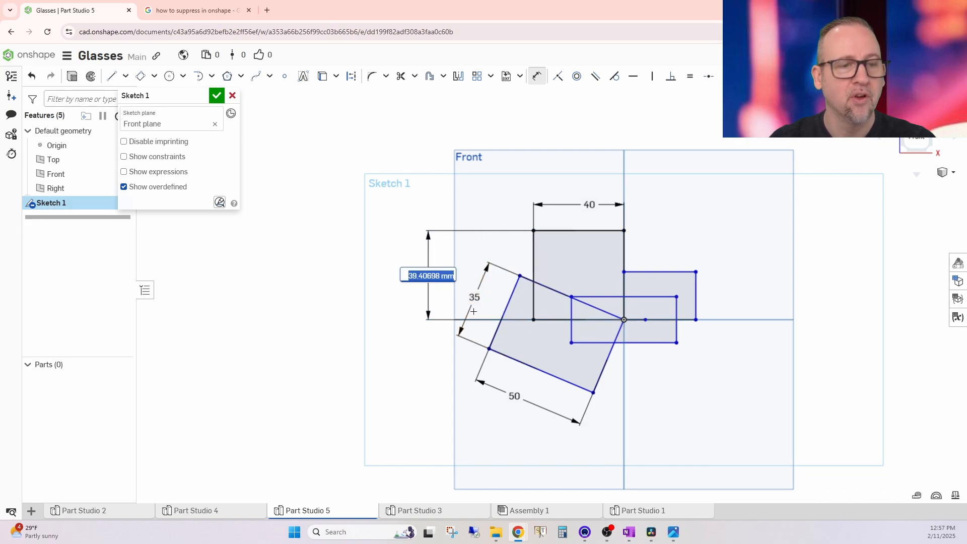
{"action": "type", "text": "40"}
{"action": "key", "text": "Return"}
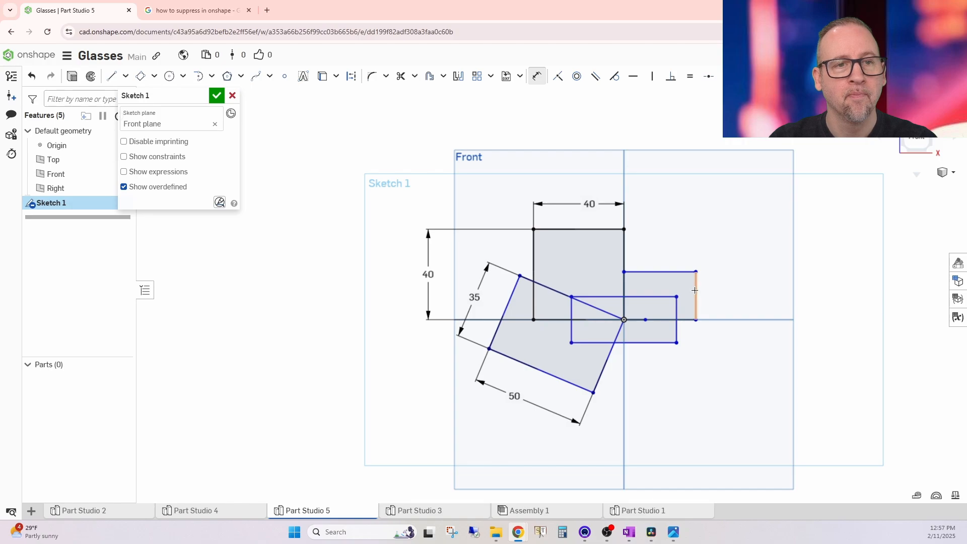
Step: Dimension the origin-centered rectangle's width, set it to 50 mm and undo that value change
{"action": "left_click", "coordinate": [638, 344]}
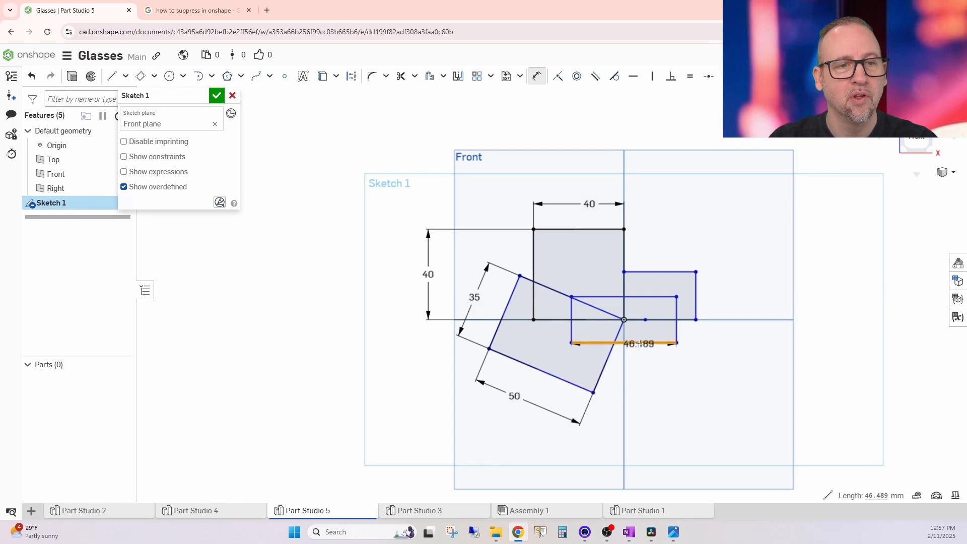
{"action": "left_click", "coordinate": [635, 370]}
{"action": "type", "text": "50"}
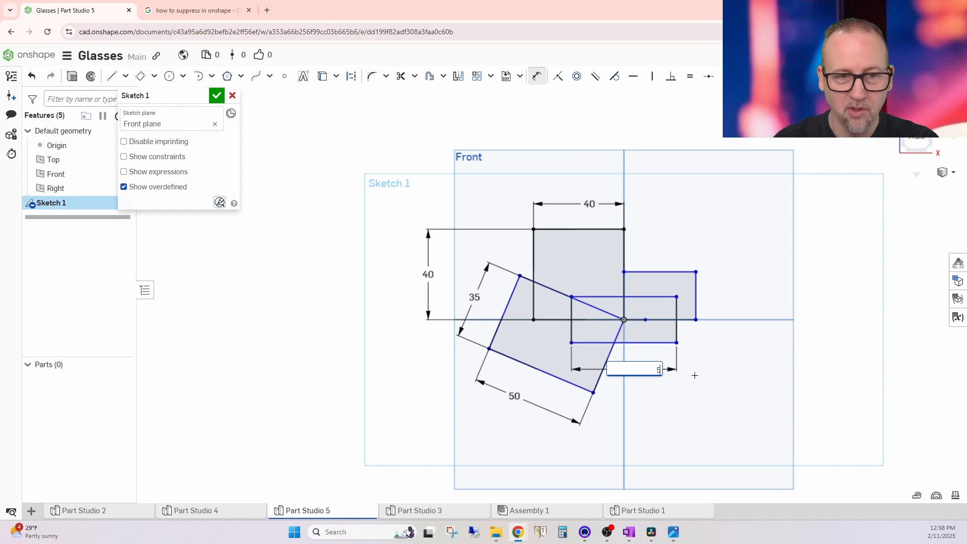
{"action": "key", "text": "Return"}
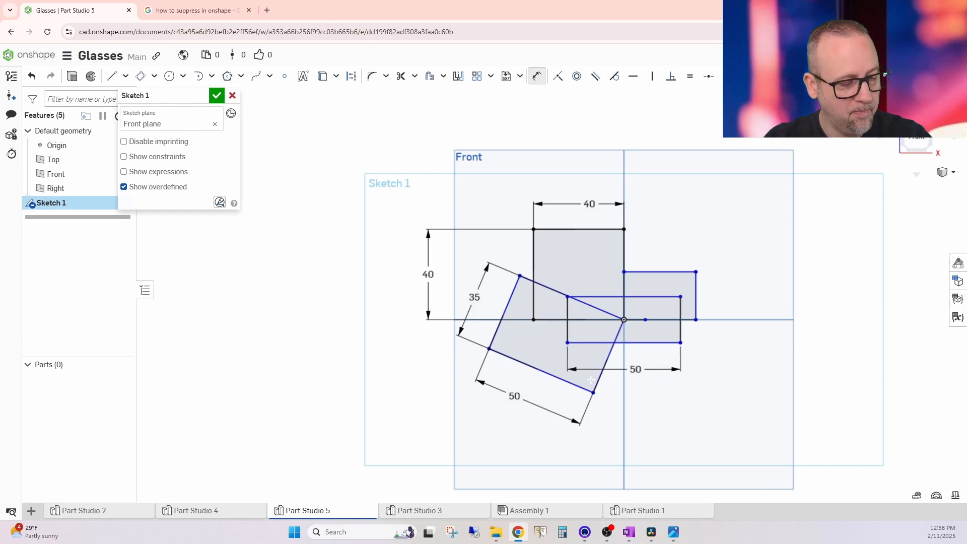
{"action": "key", "text": "Escape"}
{"action": "key", "text": "ctrl+z"}
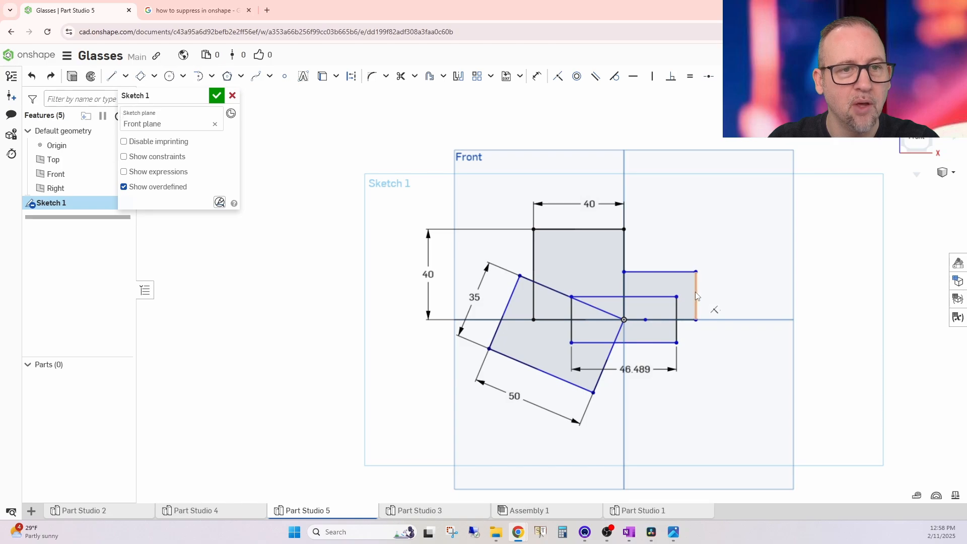
Step: Enlarge the undimensioned corner rectangle in both directions and stretch the origin-centered rectangle's height to about 26.2 mm
{"action": "left_click_drag", "start_coordinate": [697, 297], "coordinate": [705, 262]}
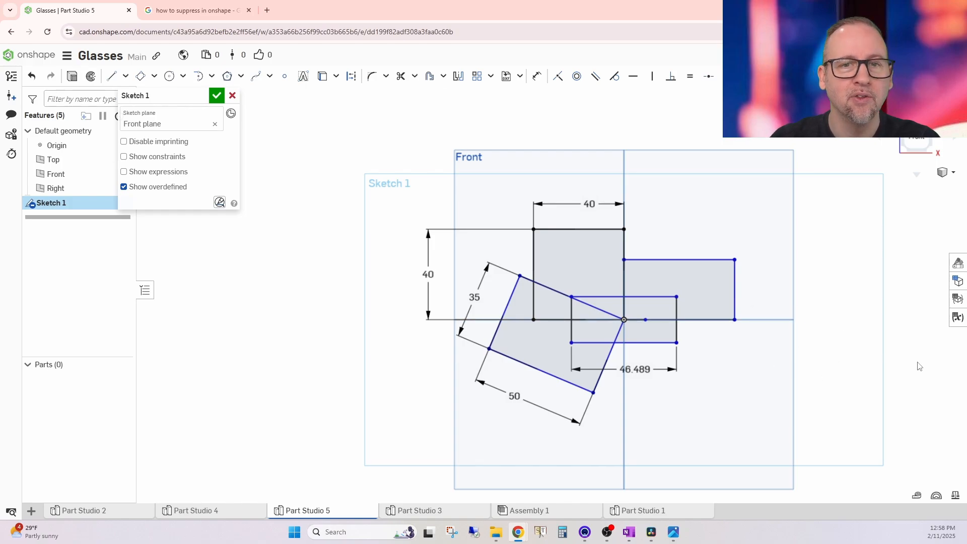
{"action": "mouse_move", "coordinate": [733, 300]}
{"action": "left_mouse_down"}
{"action": "mouse_move", "coordinate": [712, 300]}
{"action": "mouse_move", "coordinate": [734, 303]}
{"action": "left_mouse_up"}
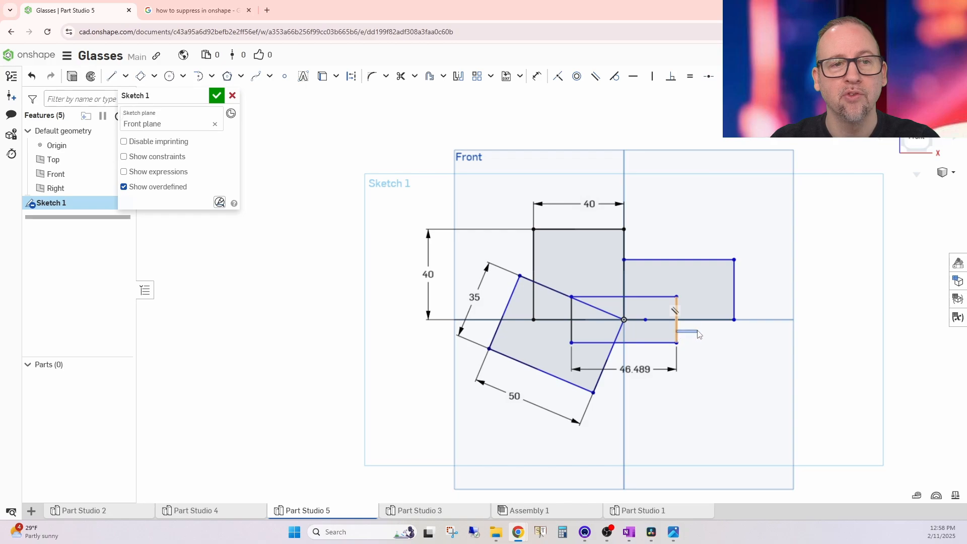
{"action": "left_click", "coordinate": [677, 335]}
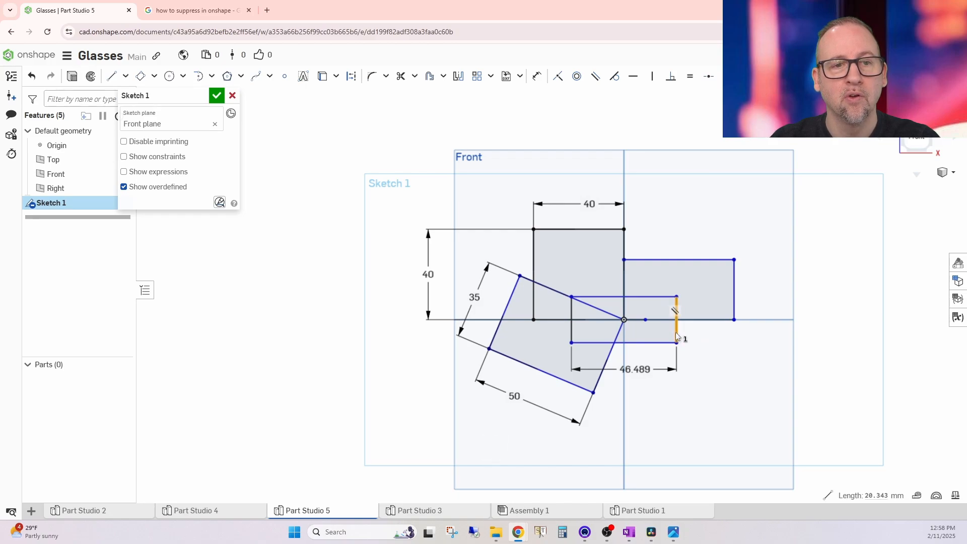
{"action": "left_click", "coordinate": [715, 367]}
{"action": "left_click", "coordinate": [650, 343]}
{"action": "mouse_move", "coordinate": [648, 351]}
{"action": "left_mouse_down"}
{"action": "mouse_move", "coordinate": [654, 361]}
{"action": "mouse_move", "coordinate": [648, 352]}
{"action": "left_mouse_up"}
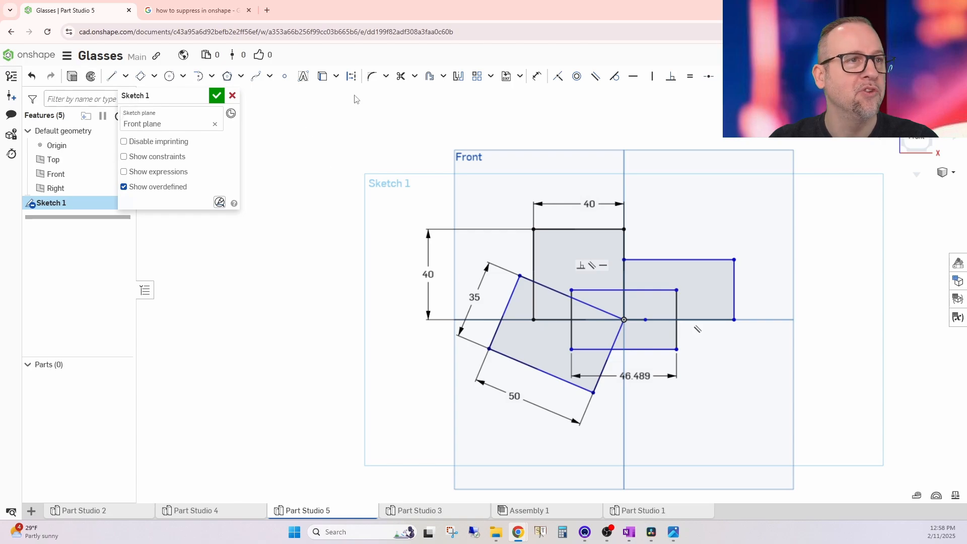
Step: Try to add a second width dimension of 45 mm above the origin-centered rectangle
{"action": "left_click", "coordinate": [537, 76]}
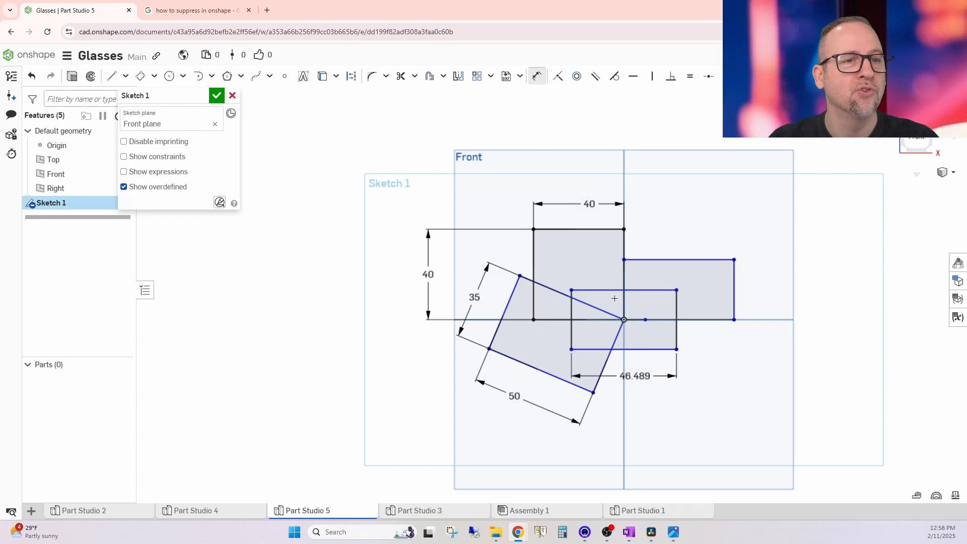
{"action": "left_click", "coordinate": [676, 305]}
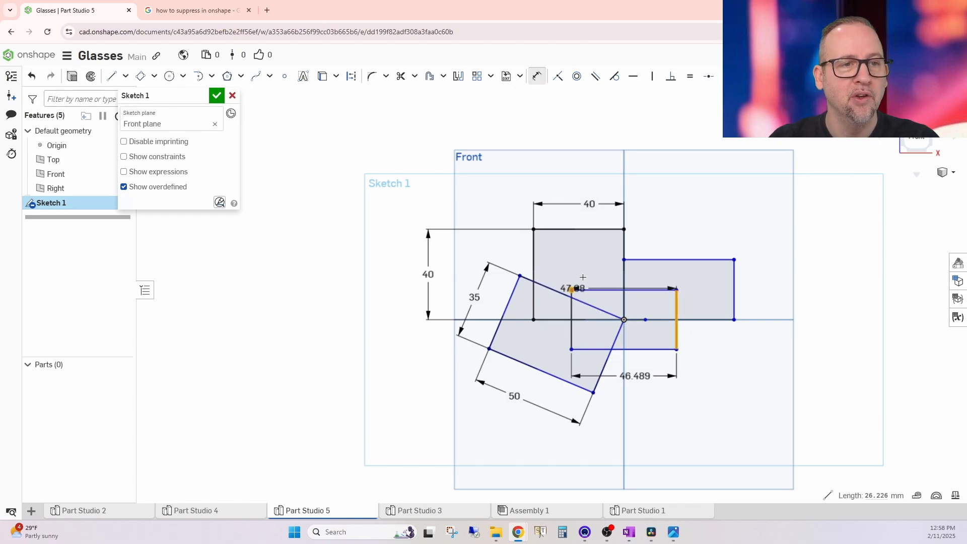
{"action": "left_click", "coordinate": [586, 258]}
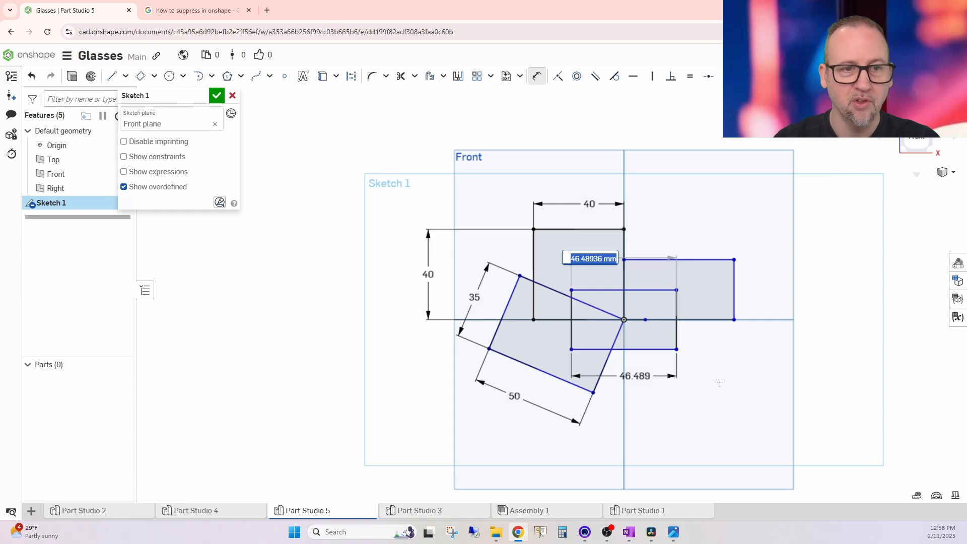
{"action": "type", "text": "45"}
{"action": "key", "text": "Return"}
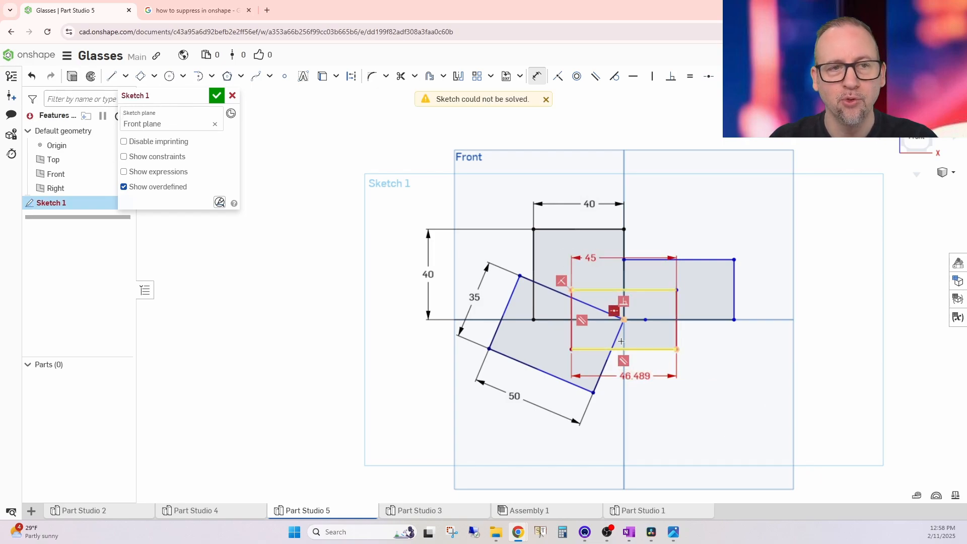
Step: Set the width dimension below the origin-centered rectangle to 45 mm and delete the duplicate width dimension above it
{"action": "double_click", "coordinate": [634, 375]}
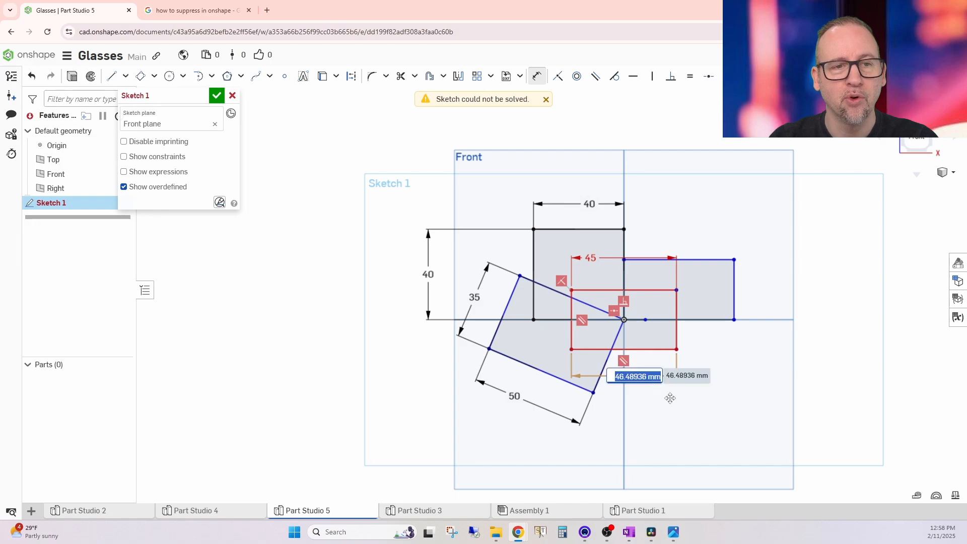
{"action": "type", "text": "45"}
{"action": "key", "text": "Return"}
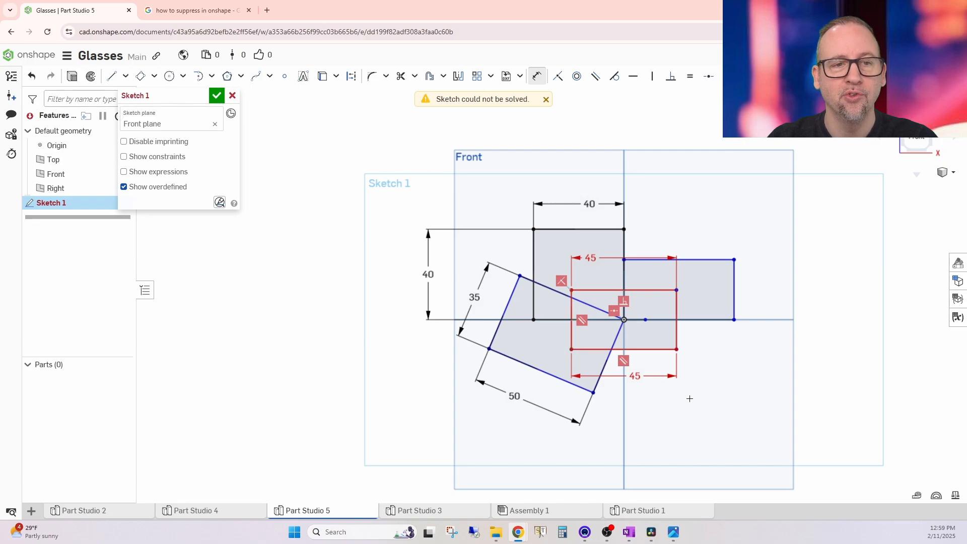
{"action": "left_click", "coordinate": [591, 258]}
{"action": "key", "text": "Delete"}
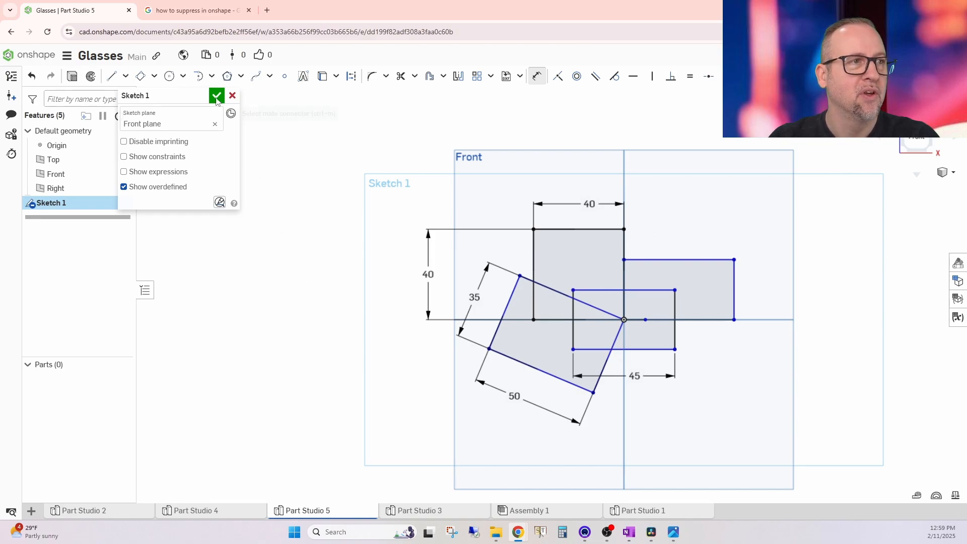
Step: Sketch a center point circle about 24.1 mm in diameter in the empty area left of the rectangles
{"action": "left_click", "coordinate": [170, 77]}
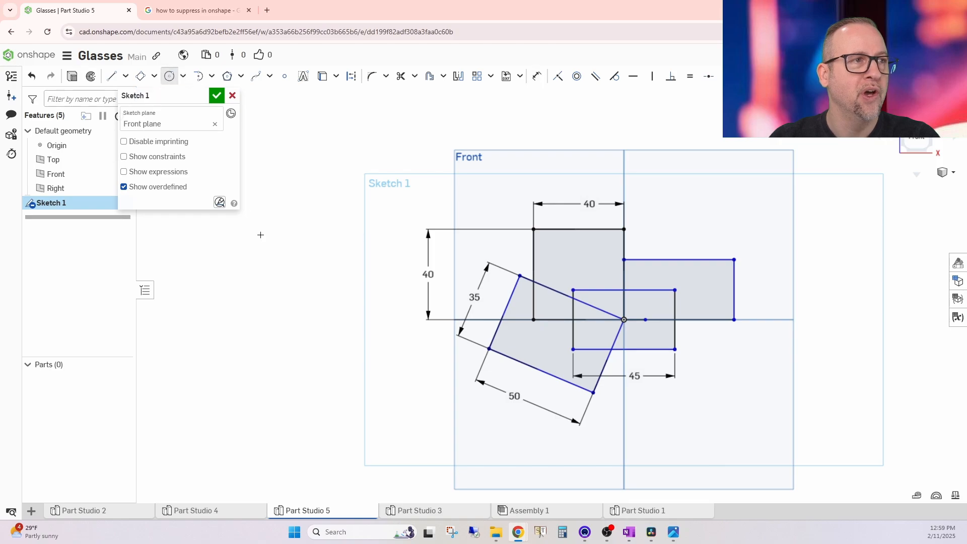
{"action": "left_click", "coordinate": [312, 311]}
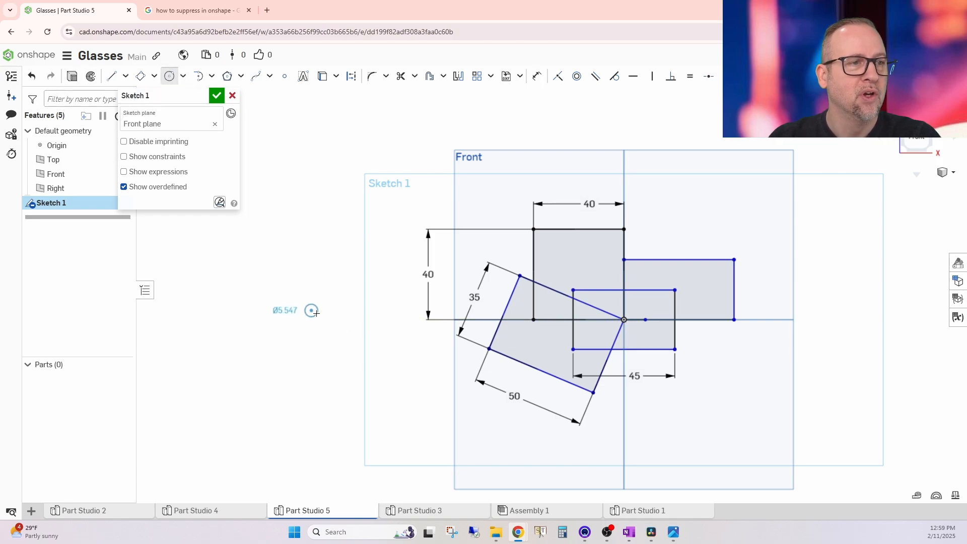
{"action": "left_click", "coordinate": [182, 79]}
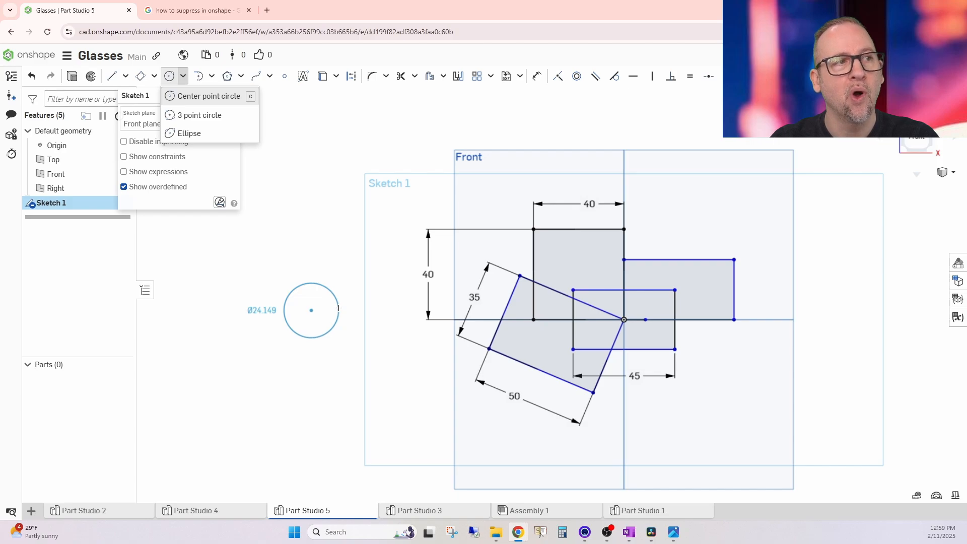
{"action": "left_click", "coordinate": [338, 307]}
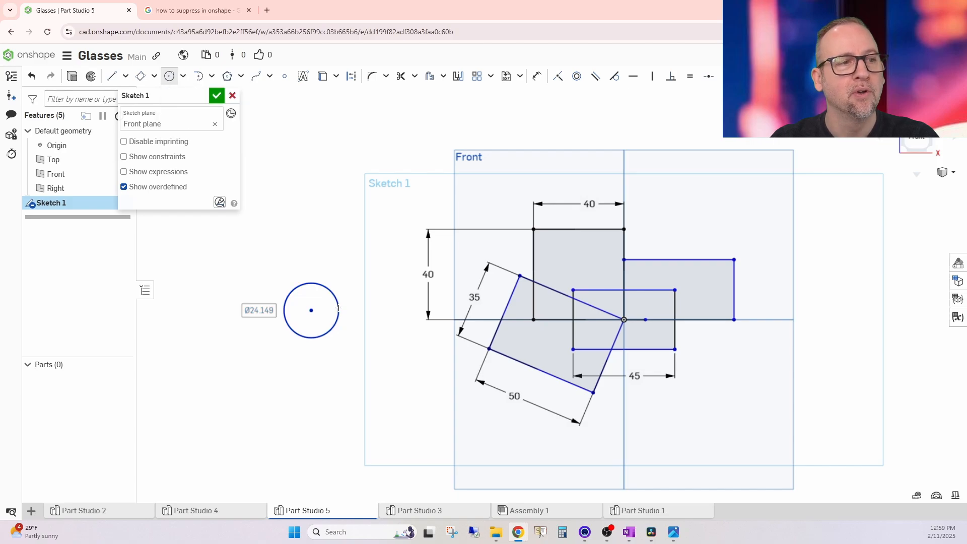
Step: Sketch a 3 point circle about 44.9 mm in diameter above and slightly right of the small circle
{"action": "left_click", "coordinate": [183, 77]}
{"action": "left_click", "coordinate": [190, 116]}
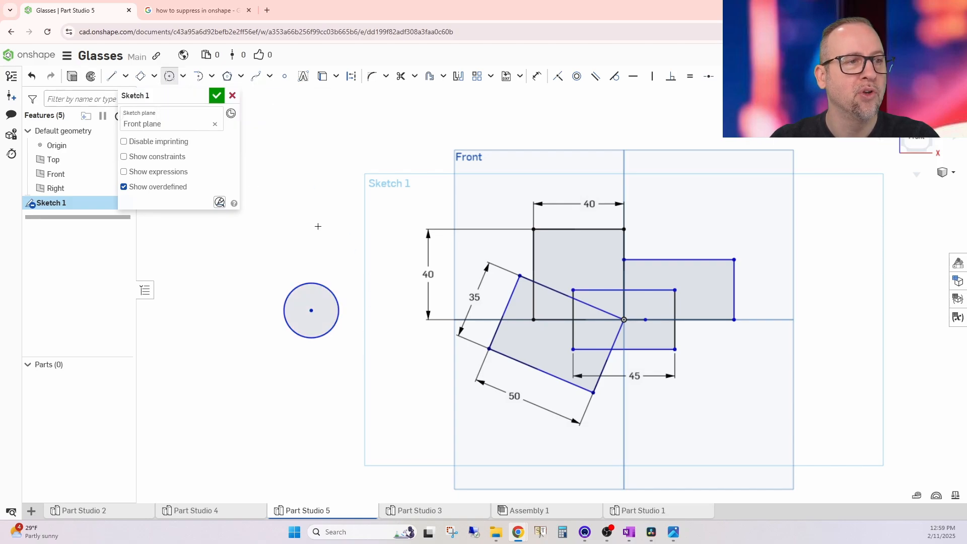
{"action": "left_click", "coordinate": [337, 252]}
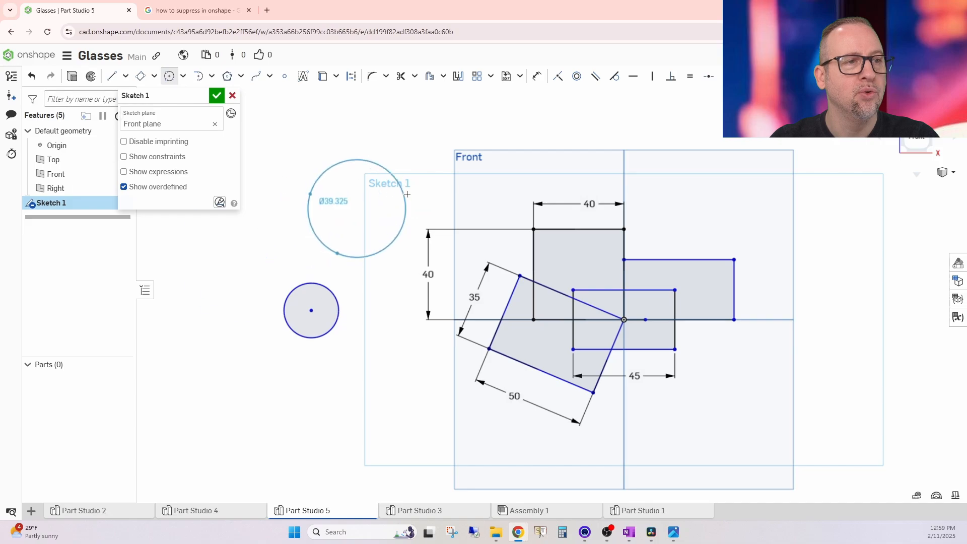
{"action": "left_click", "coordinate": [407, 192]}
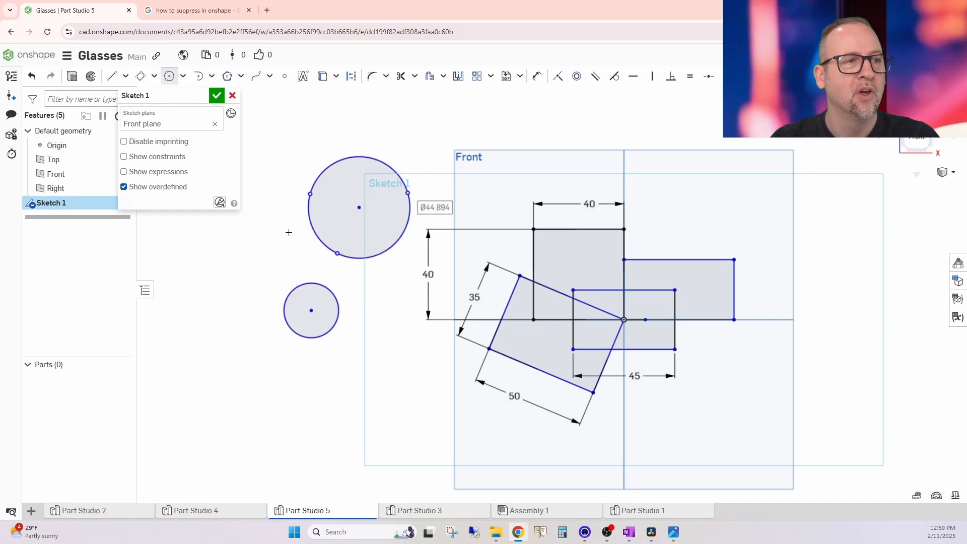
Step: Dimension the small center point circle's diameter as 25 mm
{"action": "left_click", "coordinate": [538, 77]}
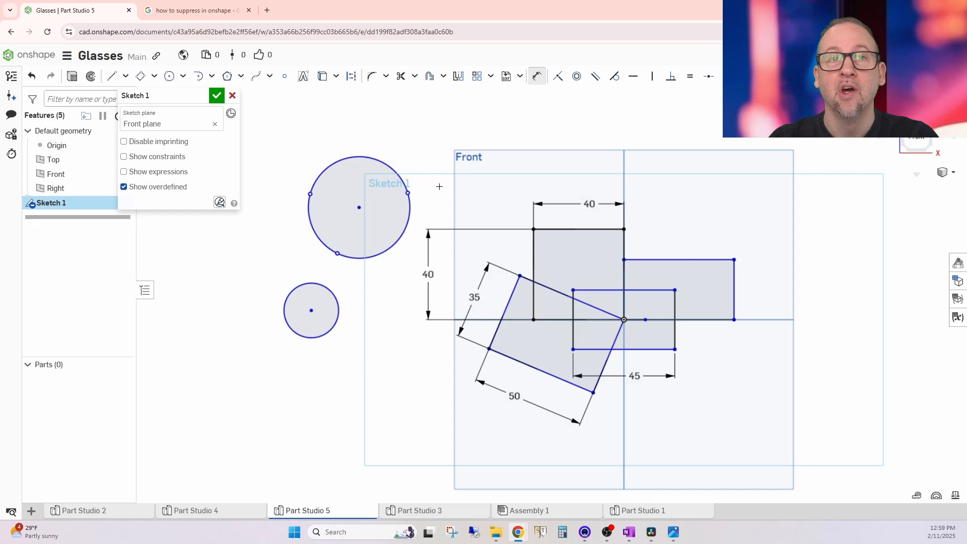
{"action": "left_click", "coordinate": [295, 288]}
{"action": "left_click", "coordinate": [280, 271]}
{"action": "type", "text": "25"}
{"action": "key", "text": "Return"}
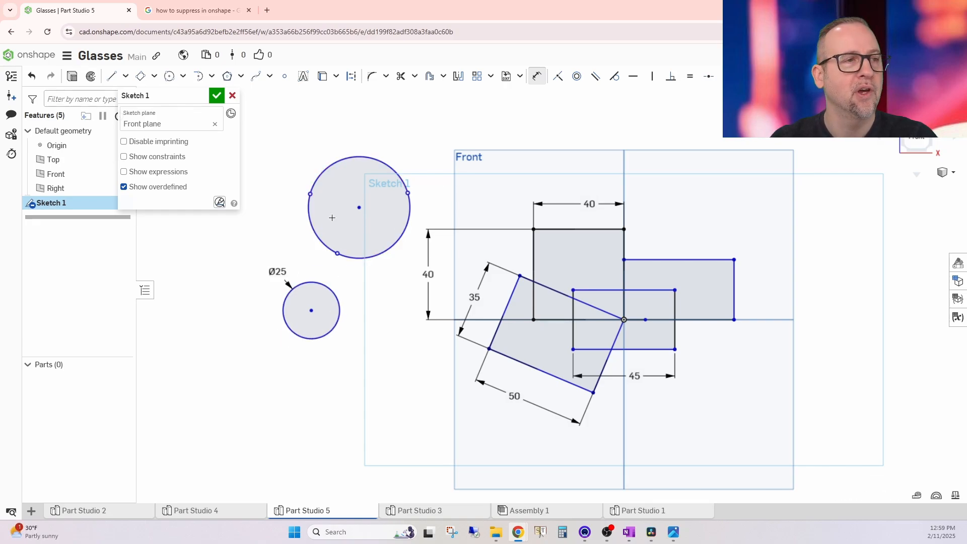
Step: Dimension the larger 3 point circle's diameter as 50 mm
{"action": "left_click", "coordinate": [335, 163]}
{"action": "left_click", "coordinate": [320, 135]}
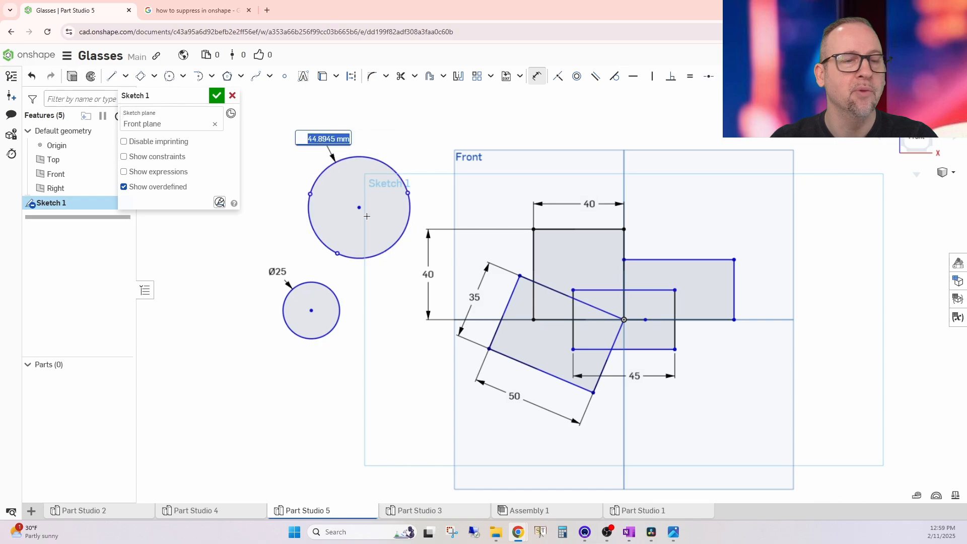
{"action": "type", "text": "50"}
{"action": "key", "text": "Return"}
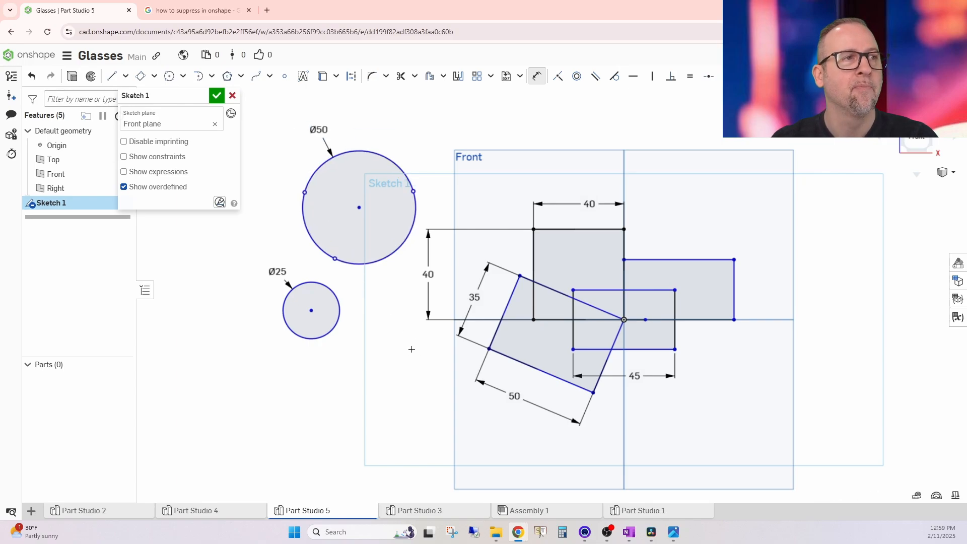
Step: Sketch an upright ellipse about 52 mm tall and 19.7 mm wide below and left of the 25 mm circle
{"action": "left_click", "coordinate": [183, 76]}
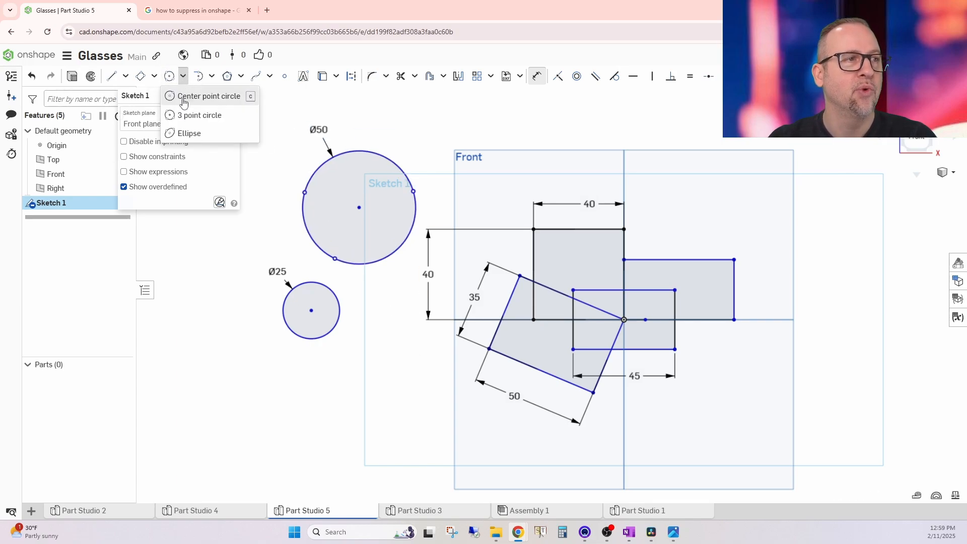
{"action": "left_click", "coordinate": [183, 134]}
{"action": "left_click", "coordinate": [261, 368]}
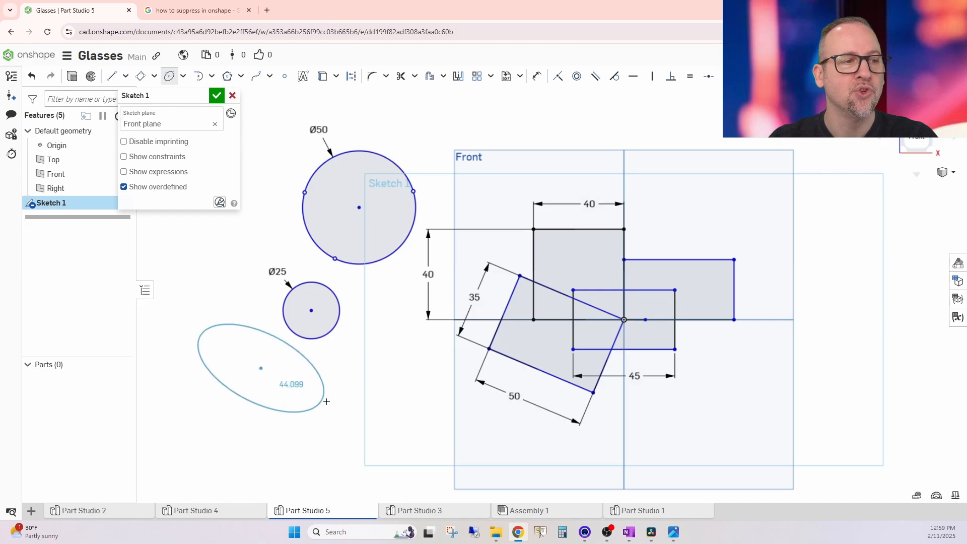
{"action": "left_click", "coordinate": [258, 427]}
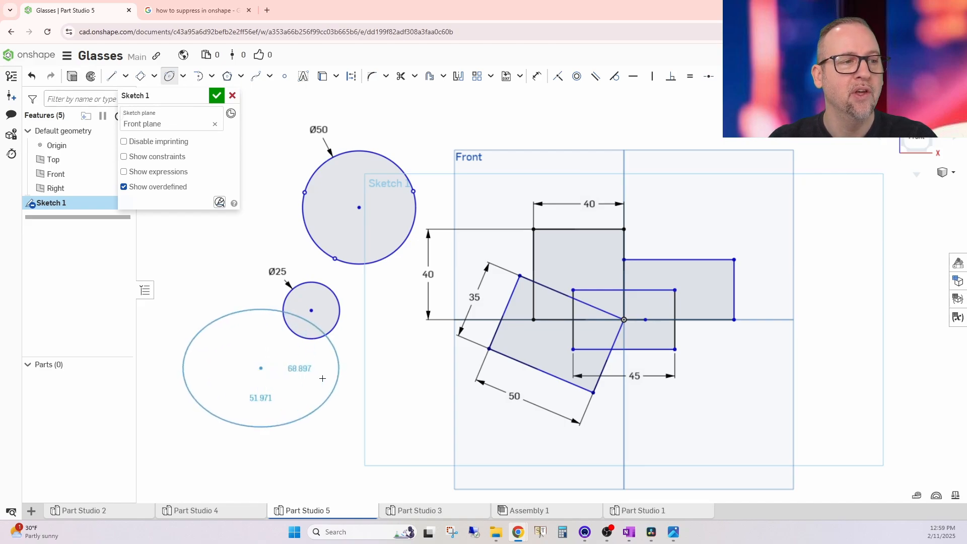
{"action": "left_click", "coordinate": [281, 373]}
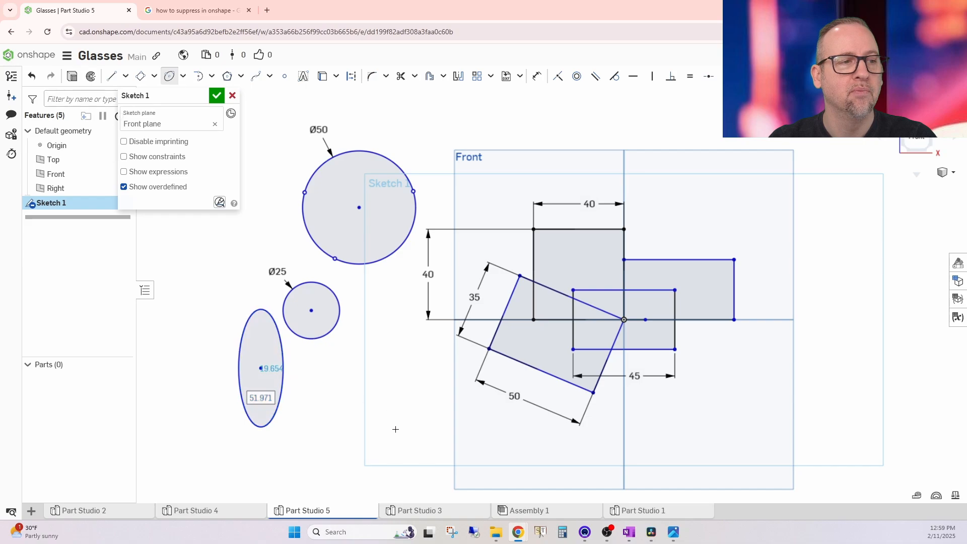
Step: Dimension the ellipse's width as 20 mm, placing the dimension below it
{"action": "left_click", "coordinate": [537, 76]}
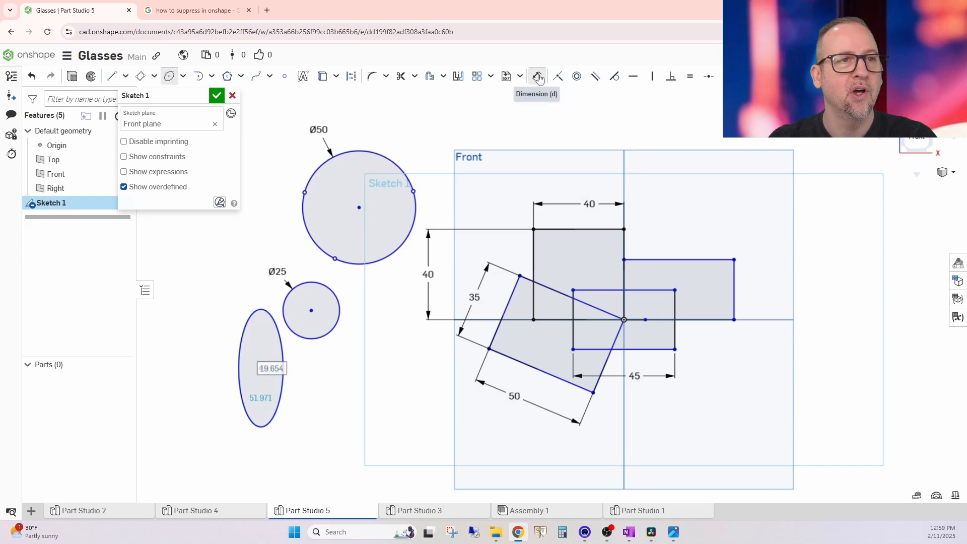
{"action": "left_click", "coordinate": [261, 308]}
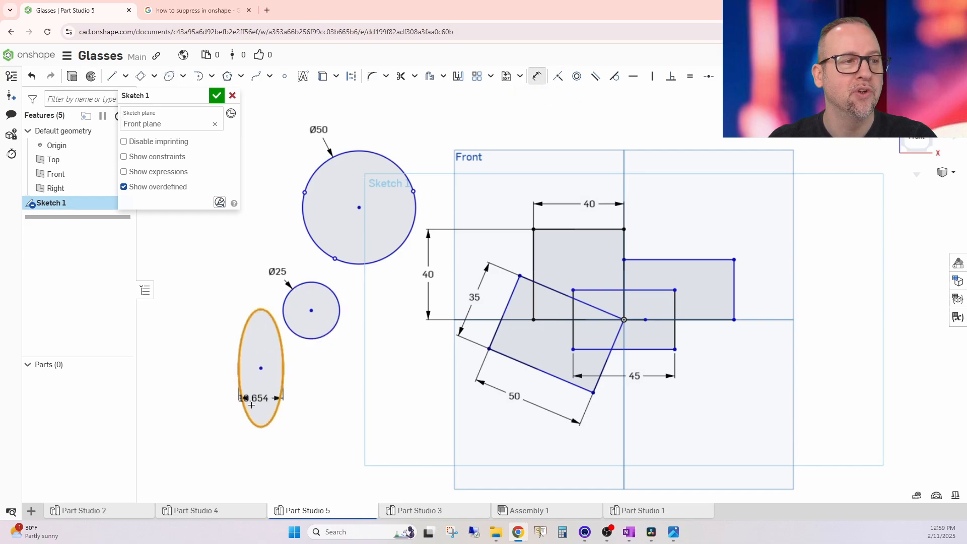
{"action": "left_click", "coordinate": [257, 441]}
{"action": "type", "text": "20"}
{"action": "key", "text": "Return"}
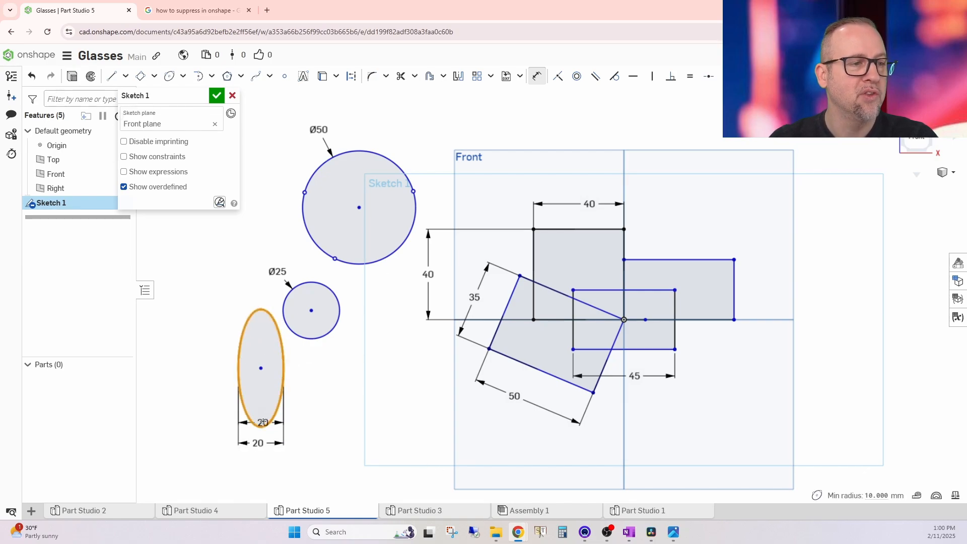
{"action": "key", "text": "Escape"}
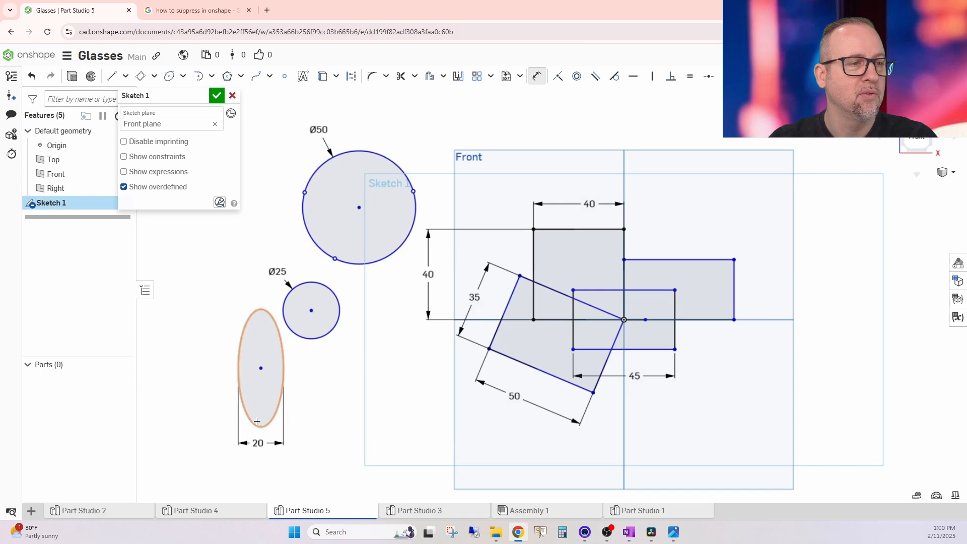
Step: Dimension the ellipse's height as 50 mm, placing the dimension to its right
{"action": "left_click", "coordinate": [262, 360]}
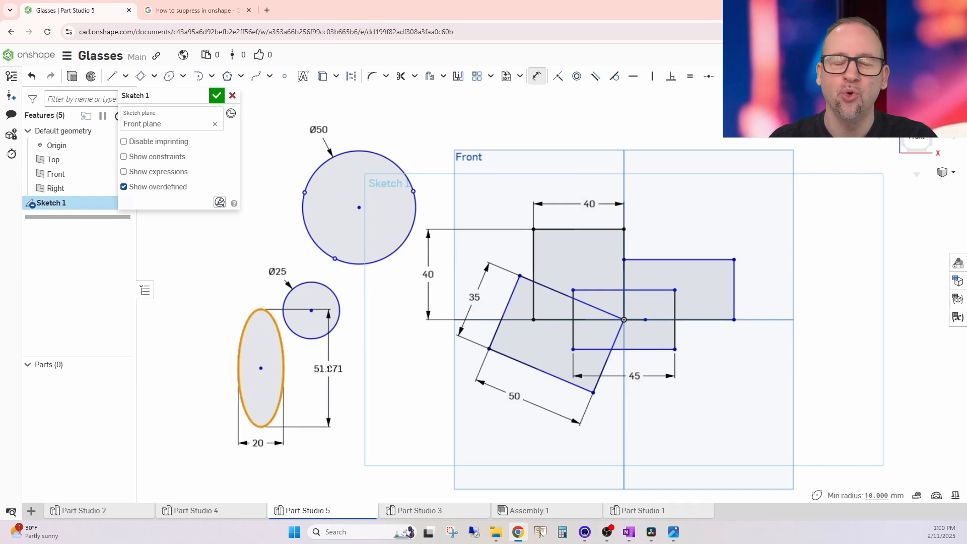
{"action": "left_click", "coordinate": [328, 369]}
{"action": "type", "text": "50"}
{"action": "key", "text": "Return"}
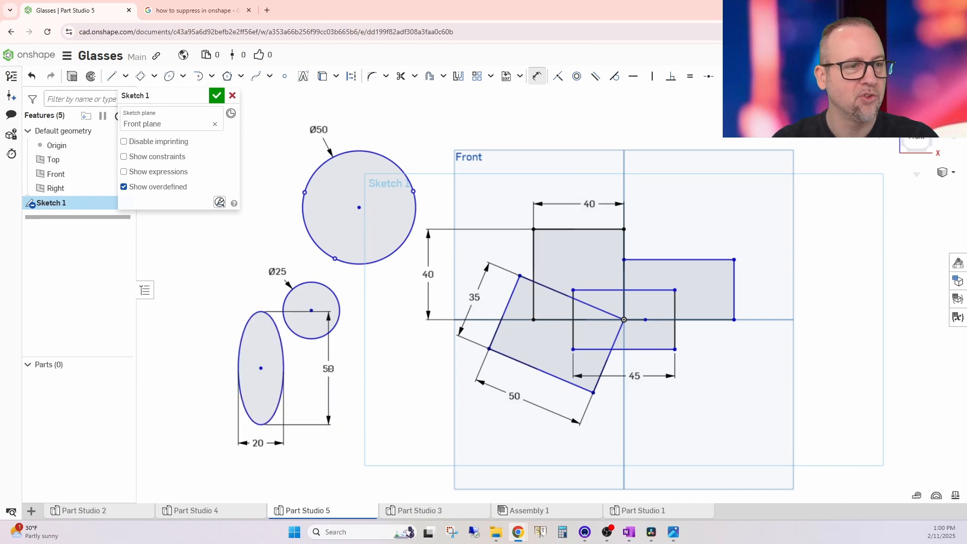
Step: Sketch a tangent arc of about 3 mm radius outward from the upper-right corner of the undimensioned corner rectangle
{"action": "middle_click_drag", "start_coordinate": [452, 376], "coordinate": [451, 375]}
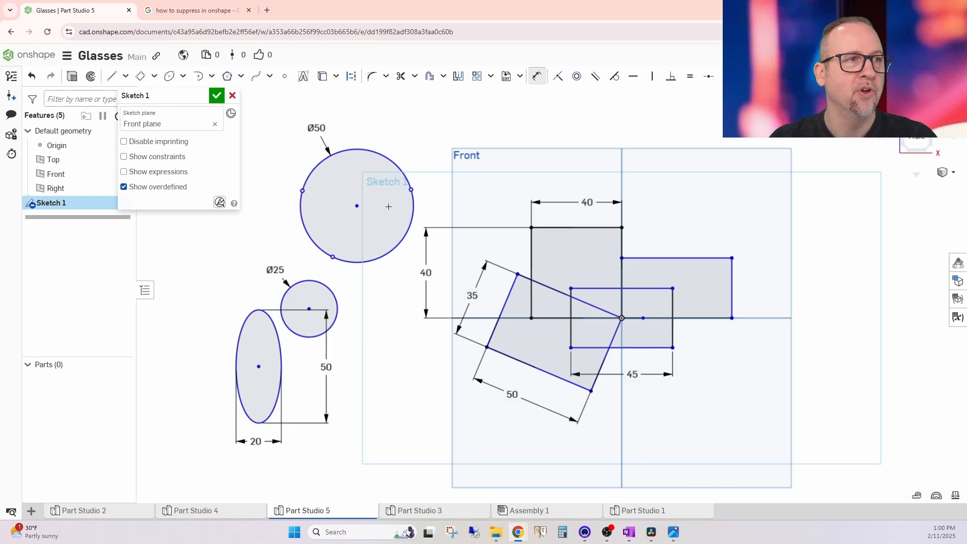
{"action": "left_click", "coordinate": [200, 78]}
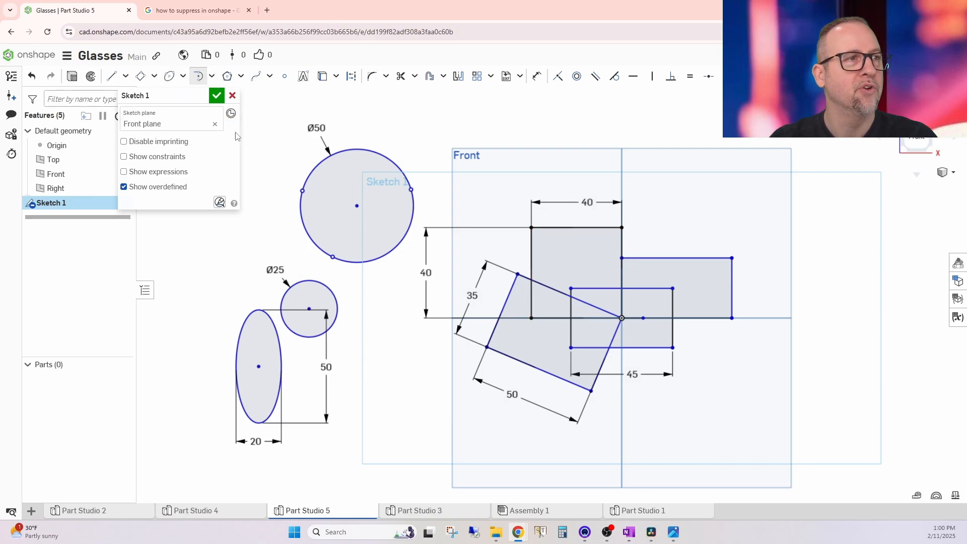
{"action": "left_click", "coordinate": [732, 258]}
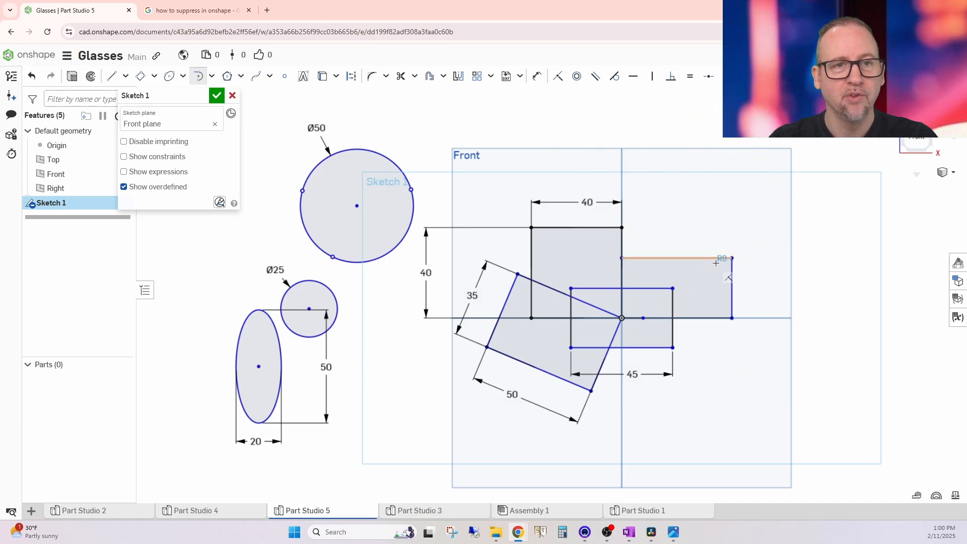
{"action": "scroll", "coordinate": [729, 259], "scroll_direction": "up", "scroll_amount": 6}
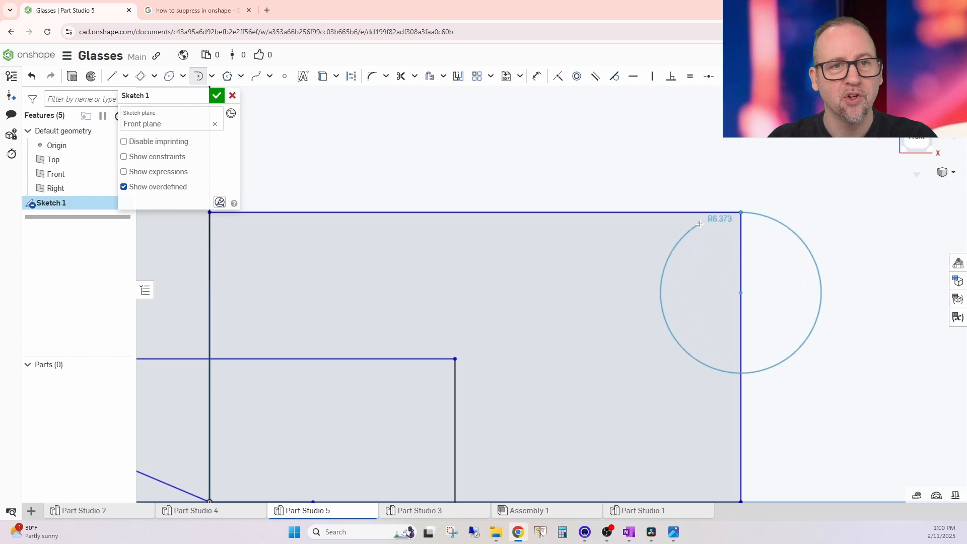
{"action": "left_click", "coordinate": [773, 250]}
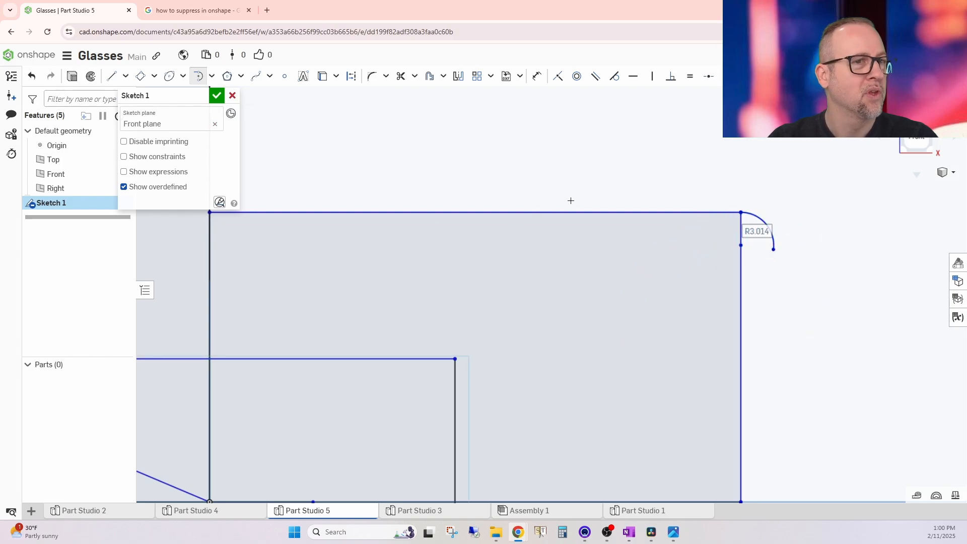
Step: Sketch a center point arc of about 10.5 mm radius centered on the corner rectangle's top edge, running from its right edge to its top edge
{"action": "left_click", "coordinate": [213, 76]}
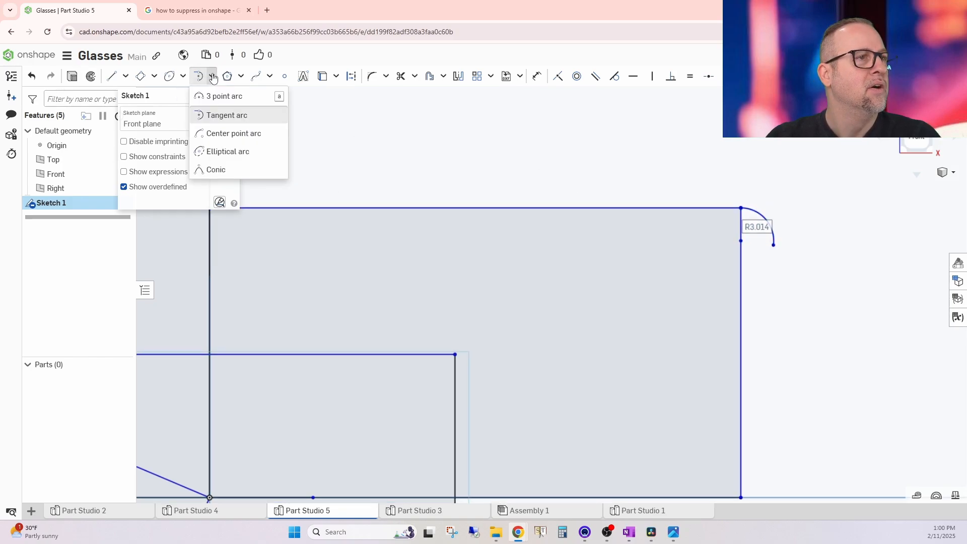
{"action": "left_click", "coordinate": [229, 134]}
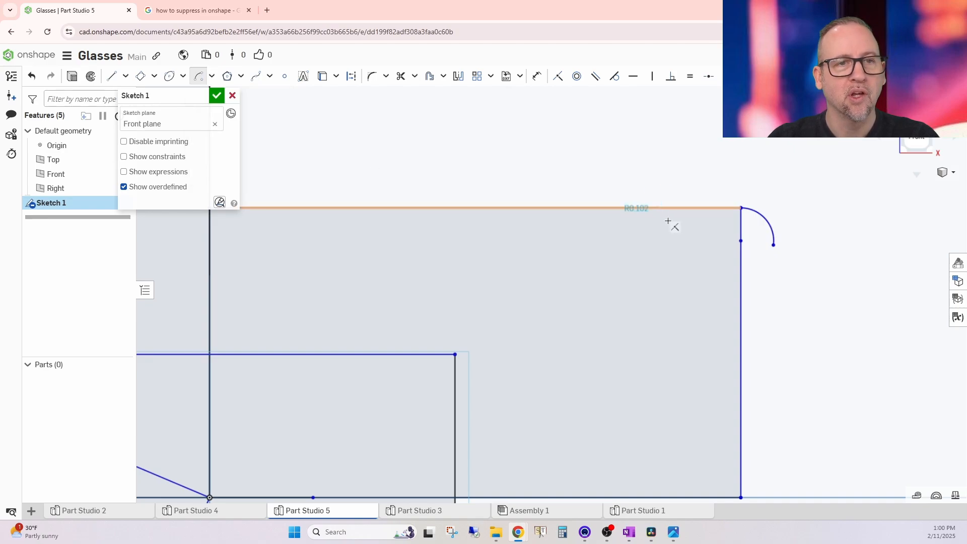
{"action": "left_click", "coordinate": [657, 208]}
{"action": "left_click", "coordinate": [741, 286]}
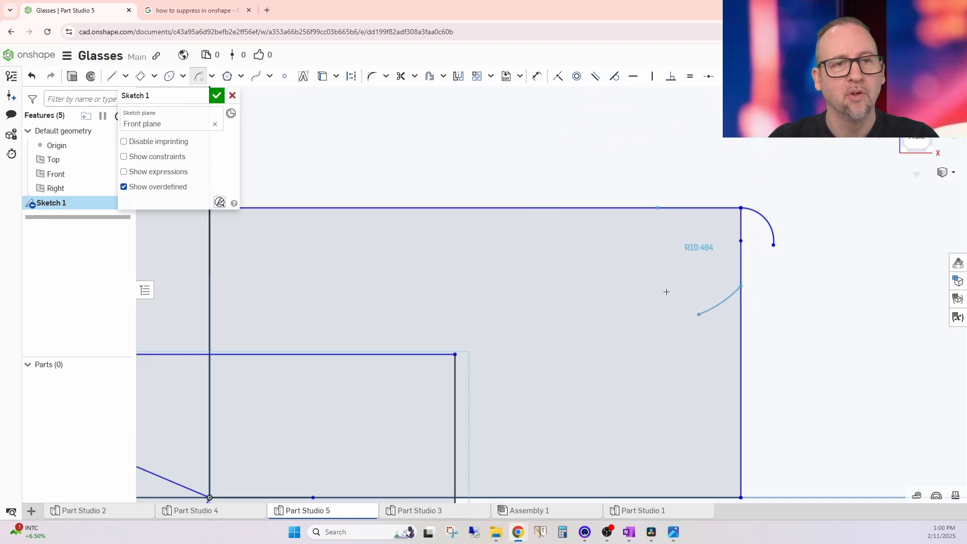
{"action": "left_click", "coordinate": [561, 210]}
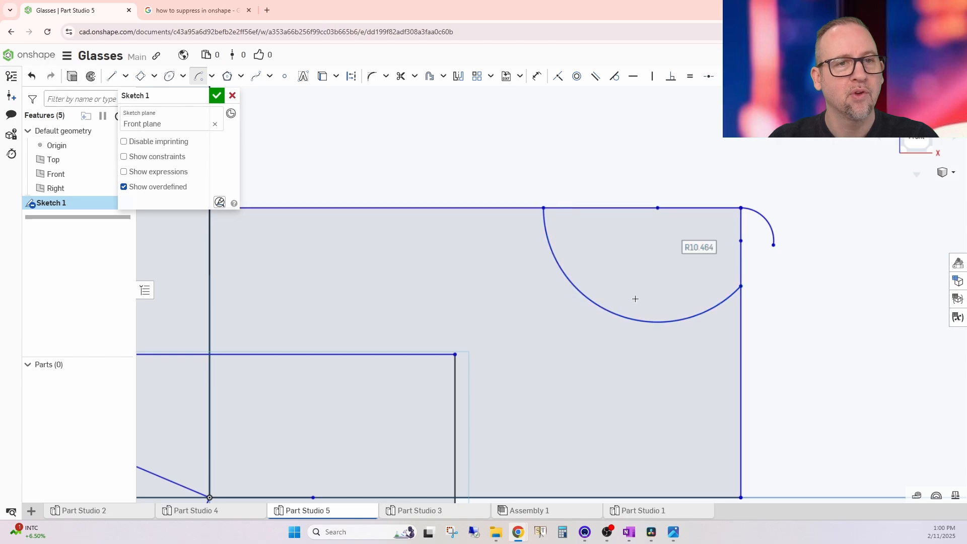
Step: Sketch a center point arc of about 7.6 mm radius centered on the corner rectangle's right edge, running outside from its top edge to its right edge
{"action": "left_click", "coordinate": [742, 262]}
{"action": "left_click", "coordinate": [678, 208]}
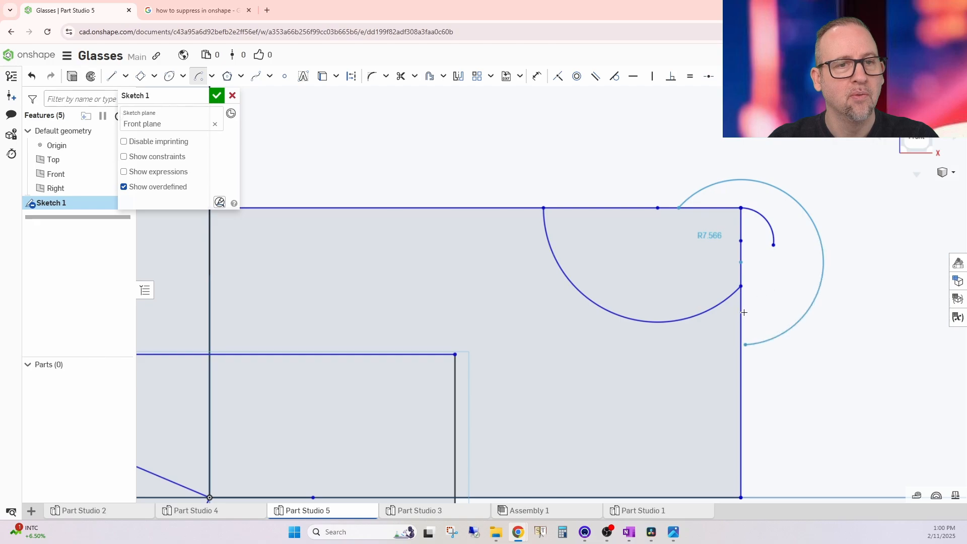
{"action": "left_click", "coordinate": [741, 345]}
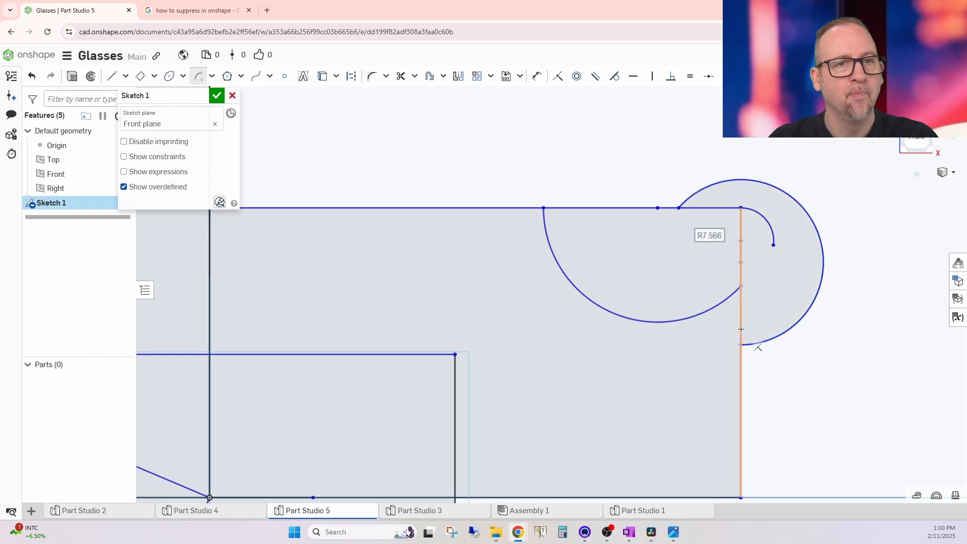
{"action": "left_click", "coordinate": [212, 76]}
{"action": "left_click", "coordinate": [379, 163]}
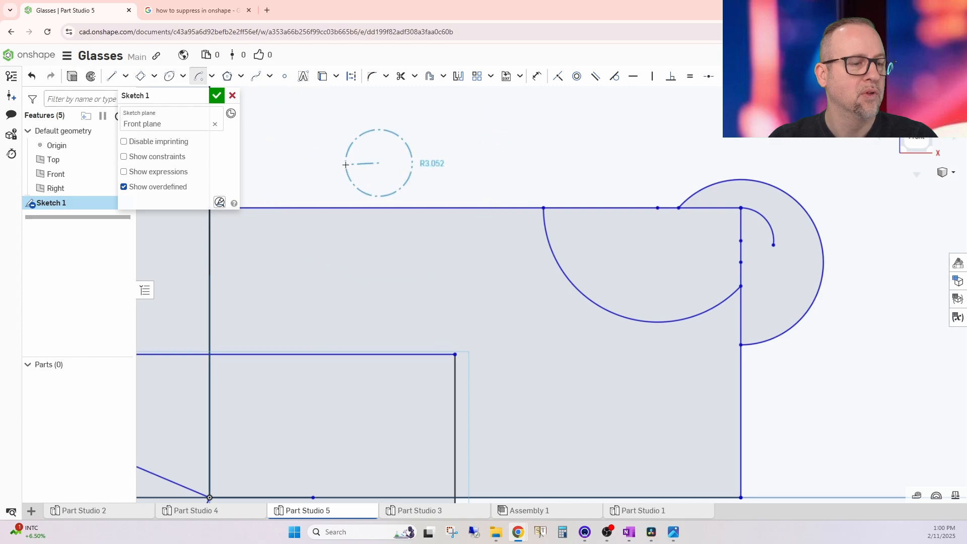
{"action": "key", "text": "Escape"}
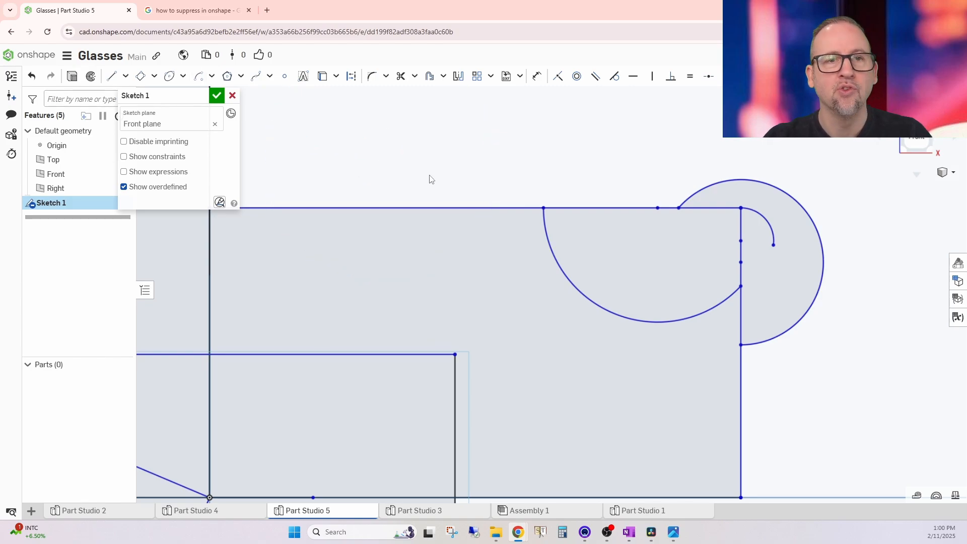
Step: Undo the last three arcs drawn around the corner rectangle's upper-right corner
{"action": "key", "text": "ctrl+z"}
{"action": "key", "text": "ctrl+z"}
{"action": "key", "text": "ctrl+z"}
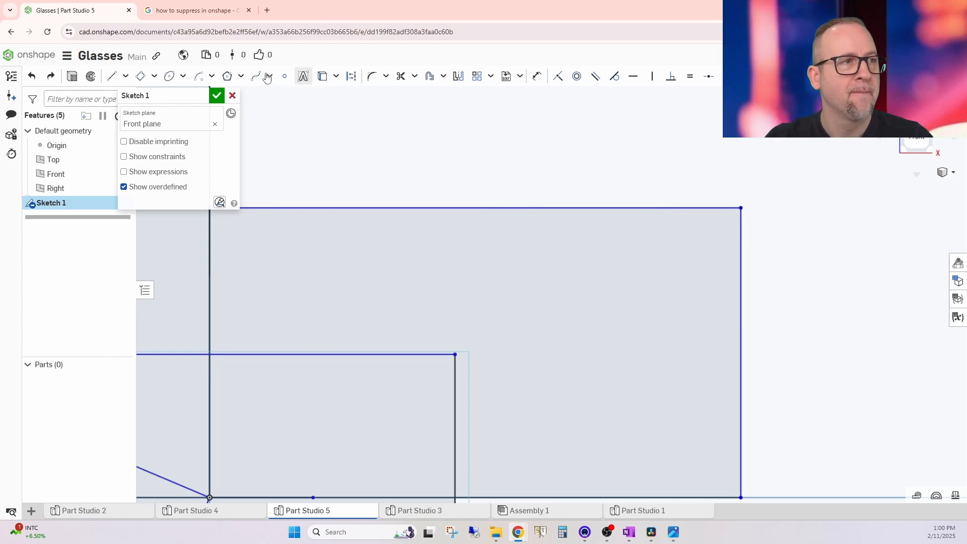
Step: Sketch a 3 point arc of about 5.9 mm radius inside the corner rectangle, near its upper-right corner
{"action": "left_click", "coordinate": [199, 79]}
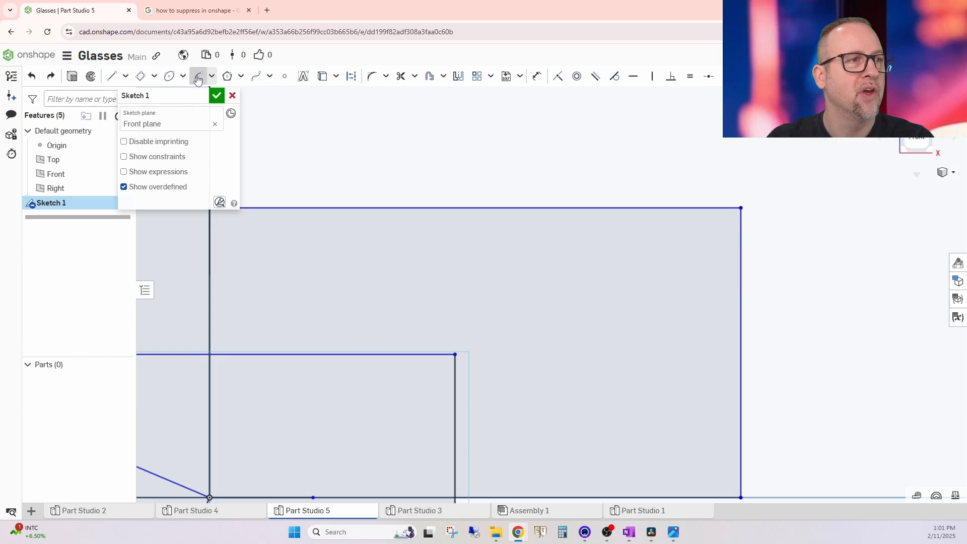
{"action": "left_click", "coordinate": [212, 76]}
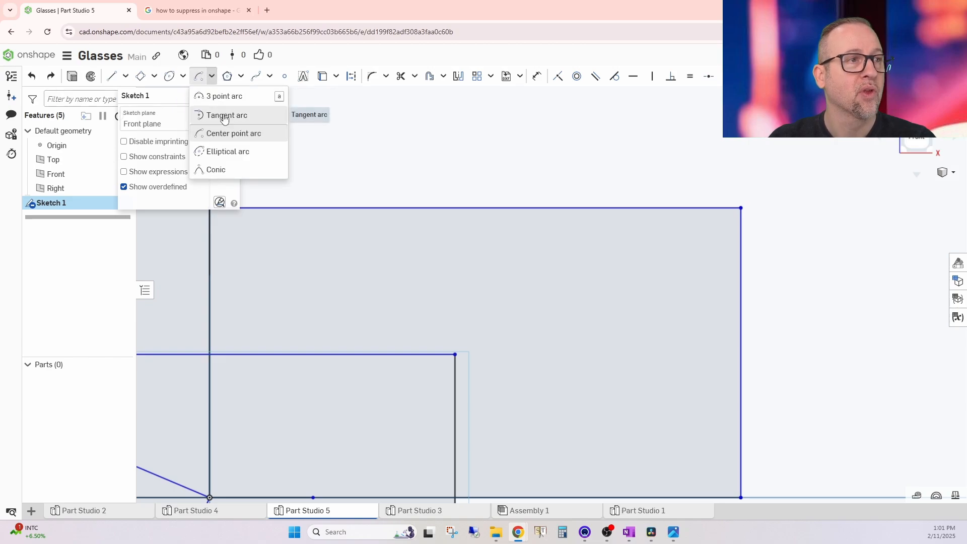
{"action": "left_click", "coordinate": [220, 96]}
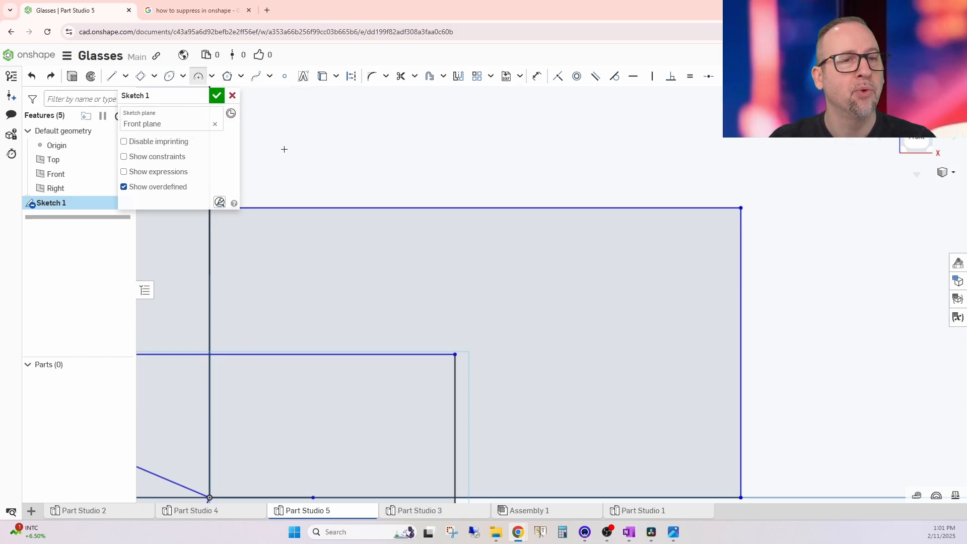
{"action": "left_click", "coordinate": [557, 228]}
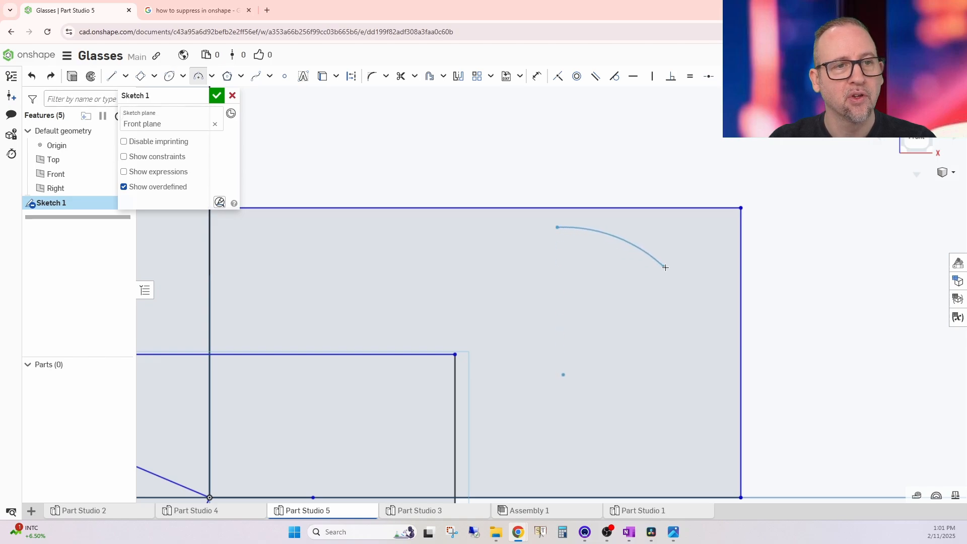
{"action": "left_click", "coordinate": [645, 286]}
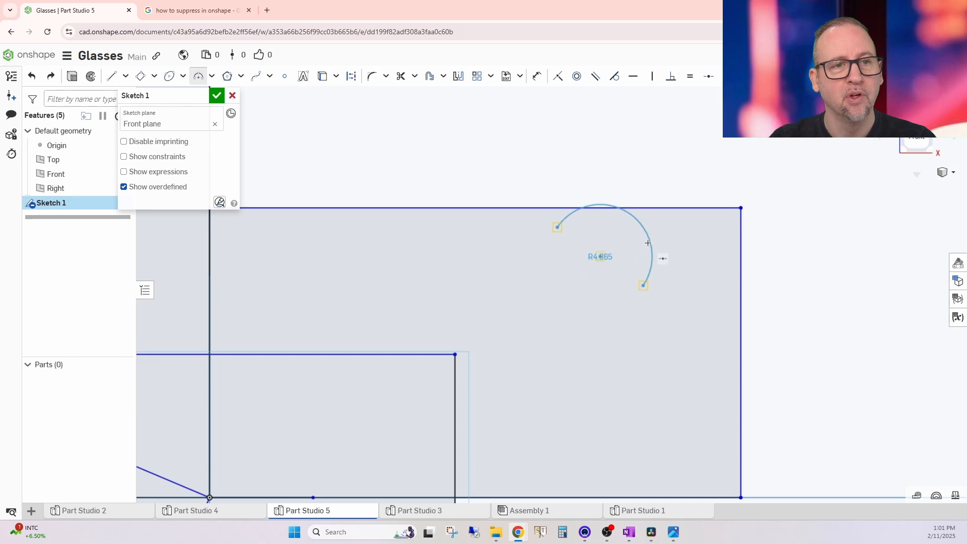
{"action": "left_click", "coordinate": [632, 253]}
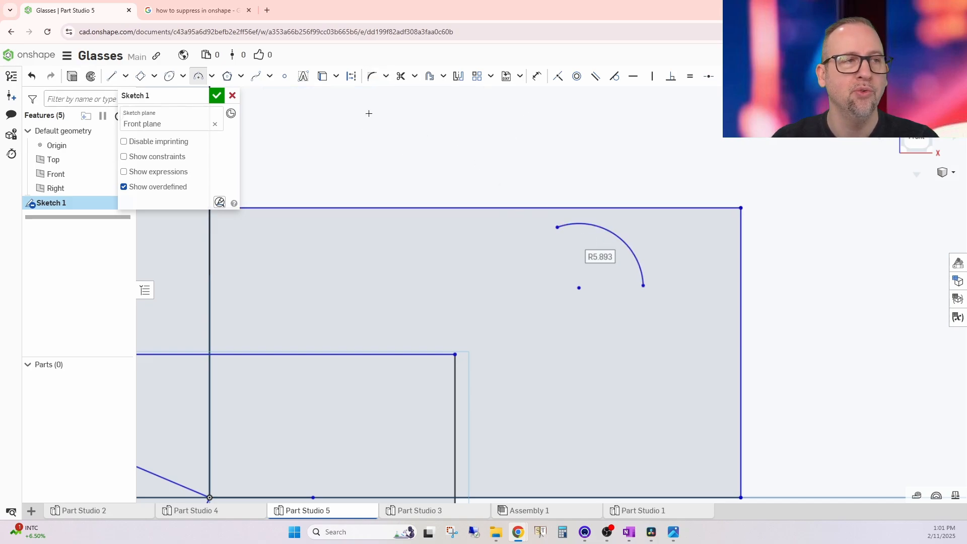
Step: Sketch a tangent arc of about 2.6 mm radius from the rectangle's upper-right corner outward and back to its right edge
{"action": "left_click", "coordinate": [212, 76]}
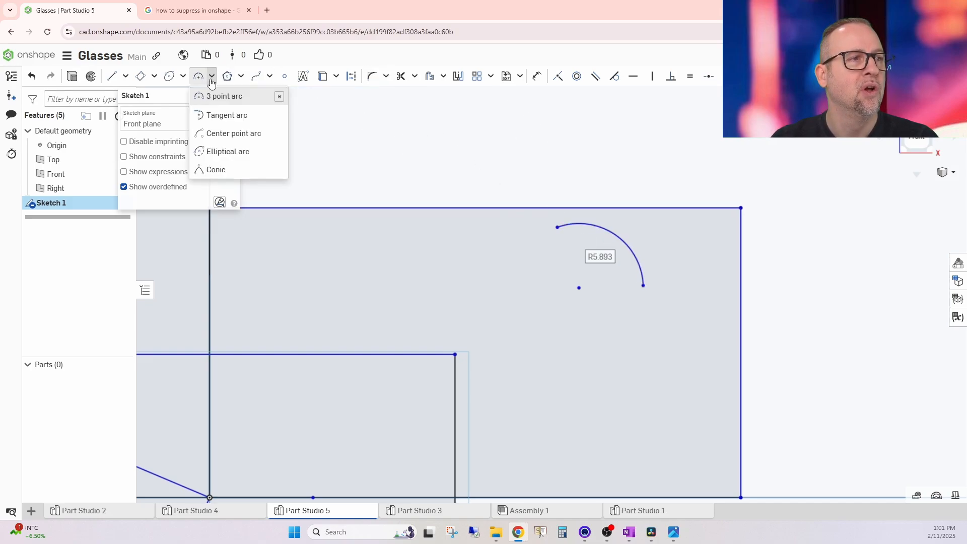
{"action": "left_click", "coordinate": [216, 118]}
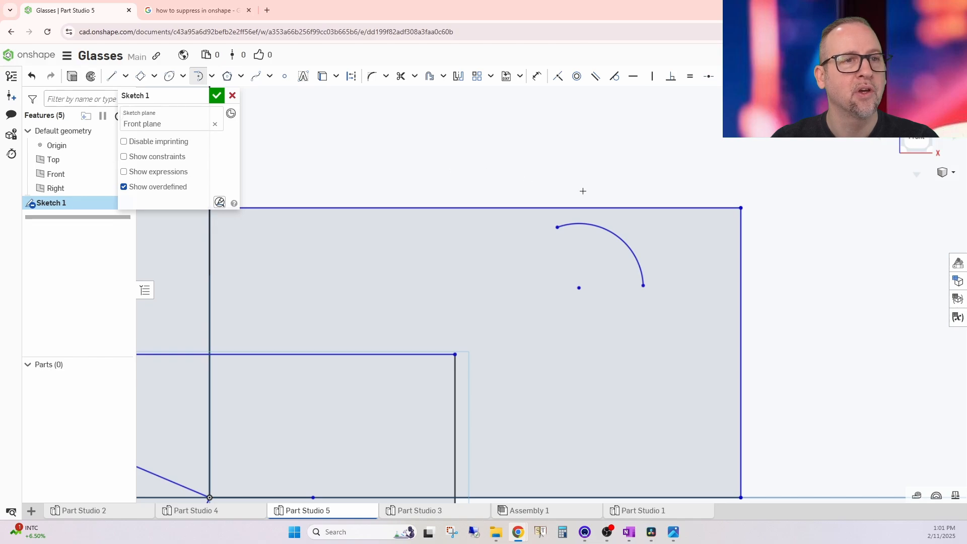
{"action": "left_click", "coordinate": [741, 208]}
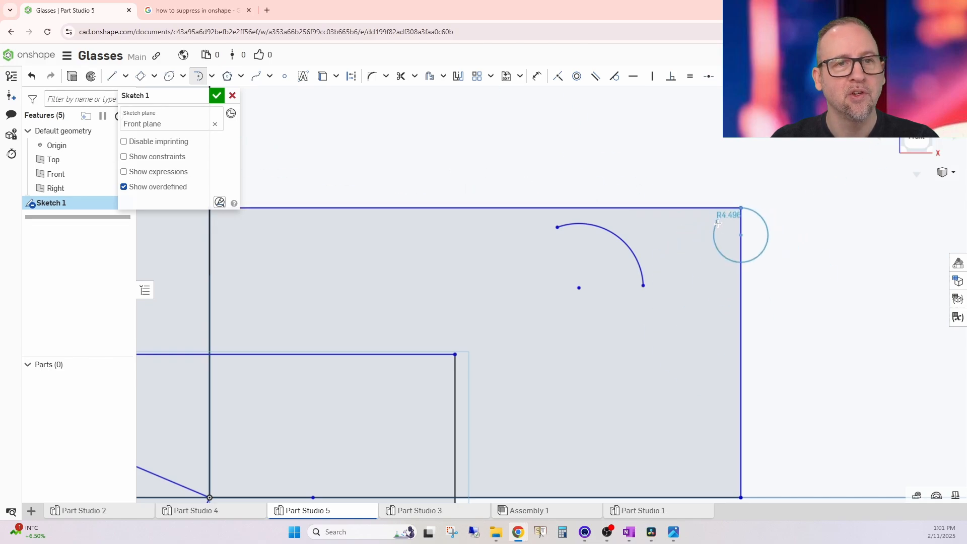
{"action": "left_click", "coordinate": [740, 265]}
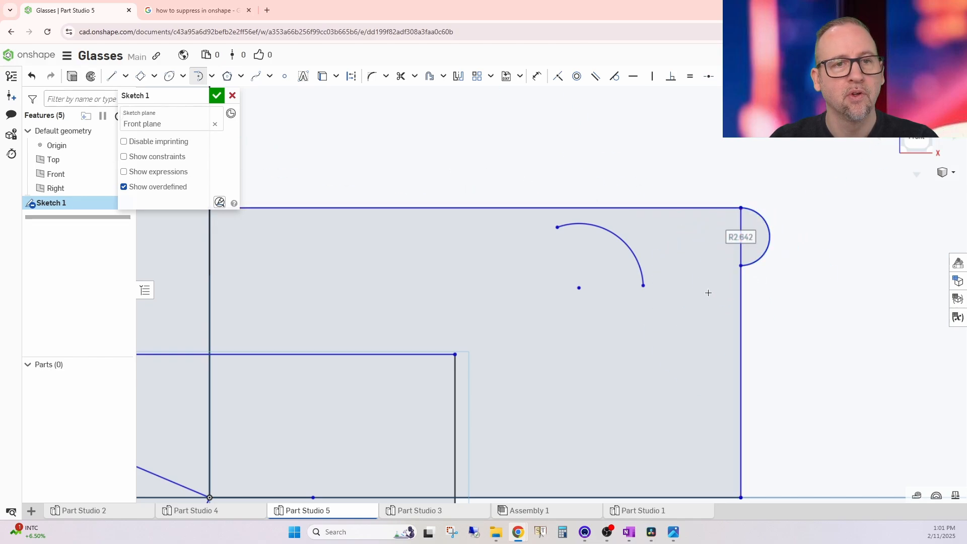
Step: Sketch a center point arc of about 5.5 mm radius centered on the rectangle's upper-right corner, ending above it on the top edge
{"action": "left_click", "coordinate": [212, 76]}
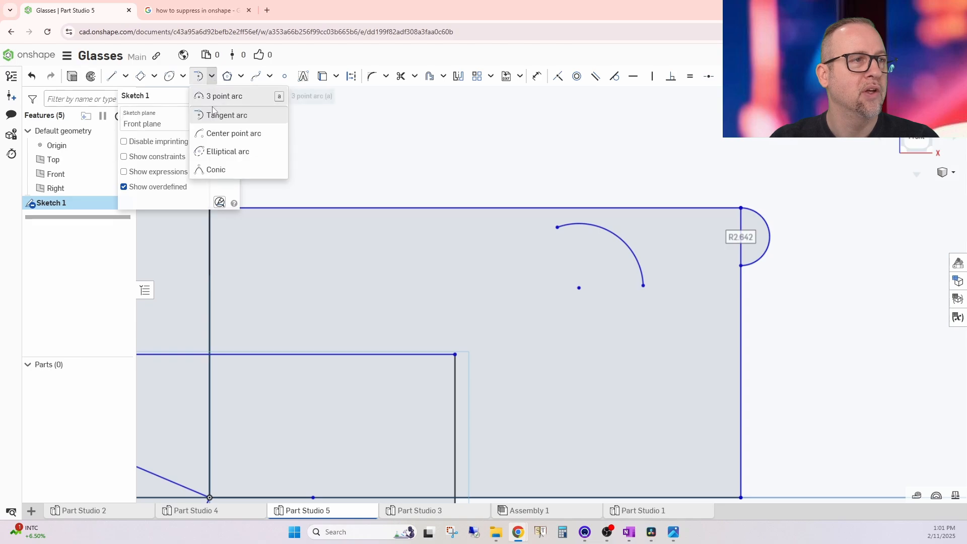
{"action": "left_click", "coordinate": [218, 134]}
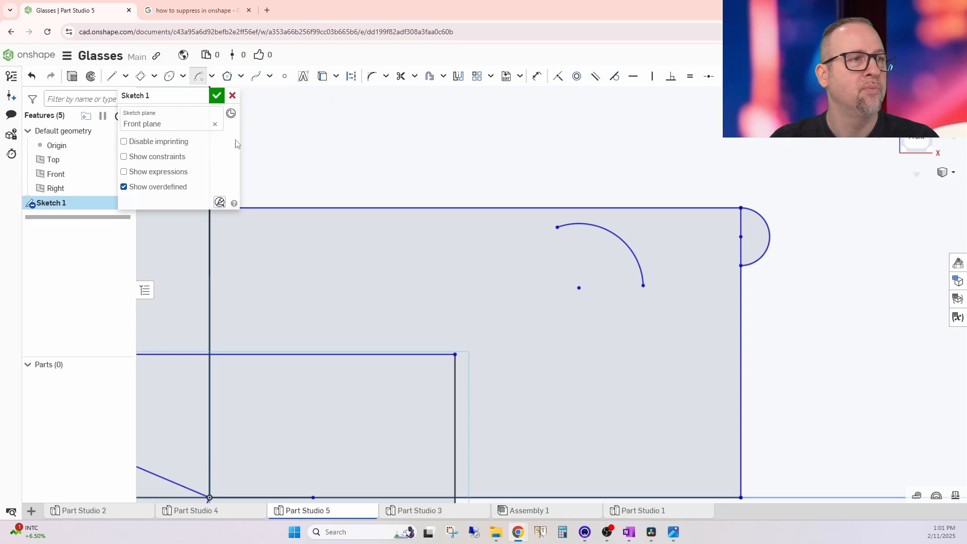
{"action": "left_click", "coordinate": [741, 207]}
{"action": "left_click", "coordinate": [785, 169]}
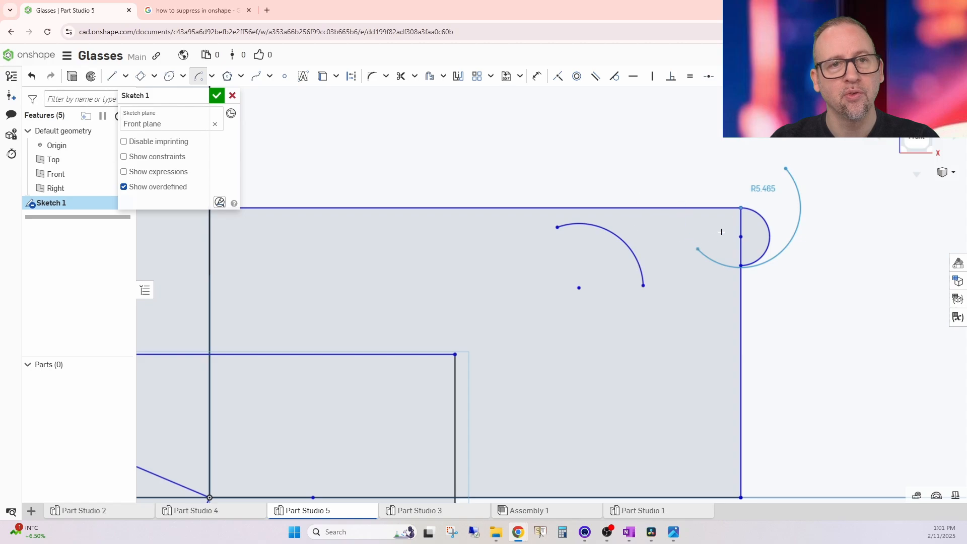
{"action": "left_click", "coordinate": [674, 206]}
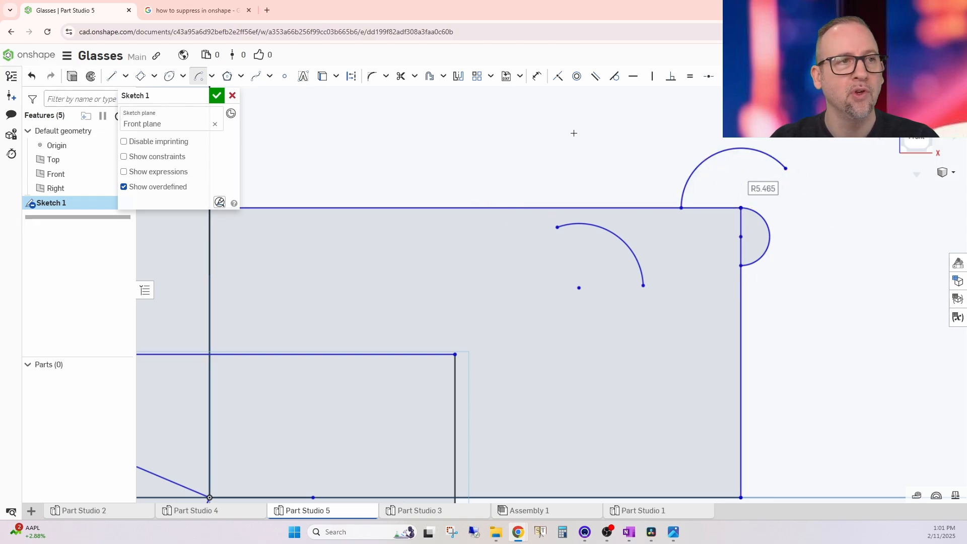
Step: Sketch an elliptical arc about 11.2 mm wide and 7 mm high above the rectangle, open on its right side
{"action": "left_click", "coordinate": [212, 76]}
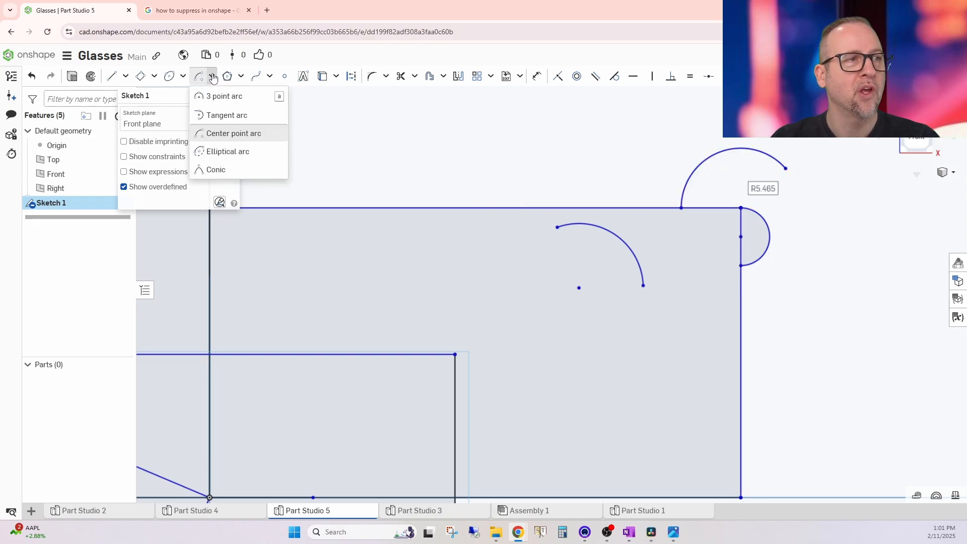
{"action": "left_click", "coordinate": [218, 154]}
{"action": "left_click", "coordinate": [466, 143]}
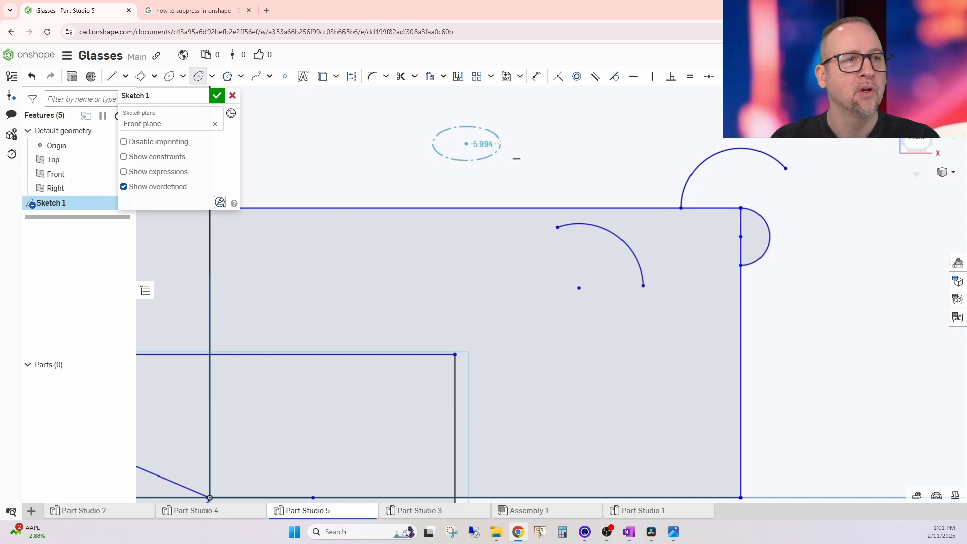
{"action": "left_click", "coordinate": [505, 174]}
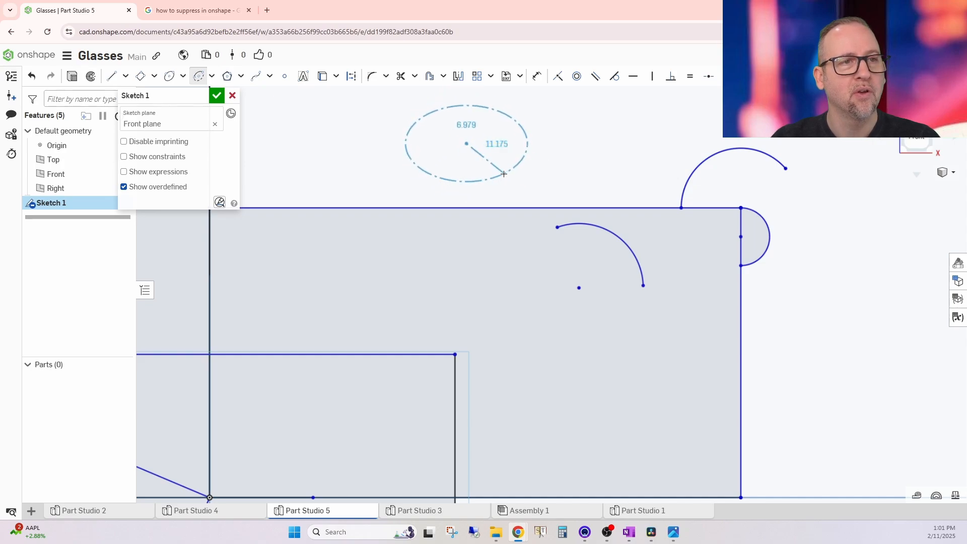
{"action": "left_click", "coordinate": [527, 119]}
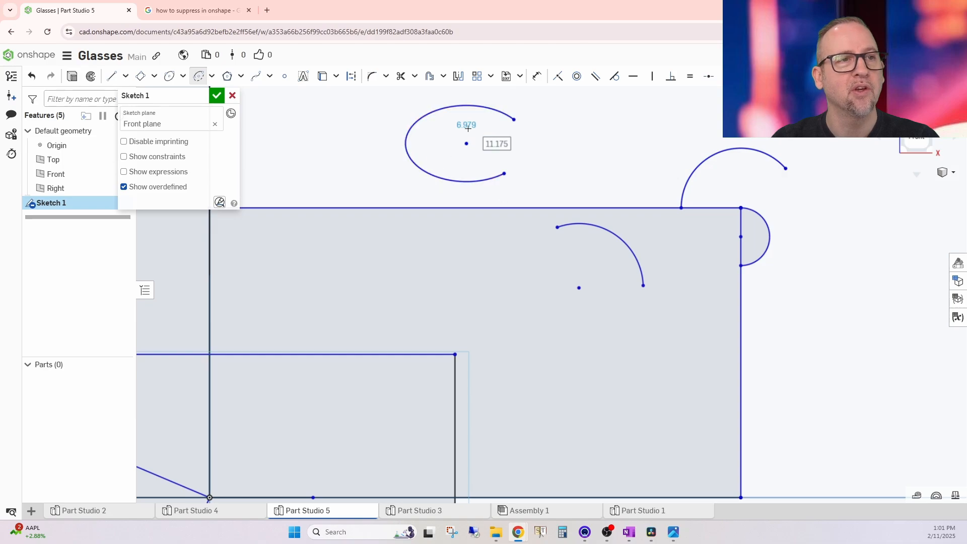
Step: Sketch a conic with a rho of 0.5 above the rectangle, between the elliptical arc and the corner-centered arc, and leave the tool
{"action": "left_click", "coordinate": [211, 76]}
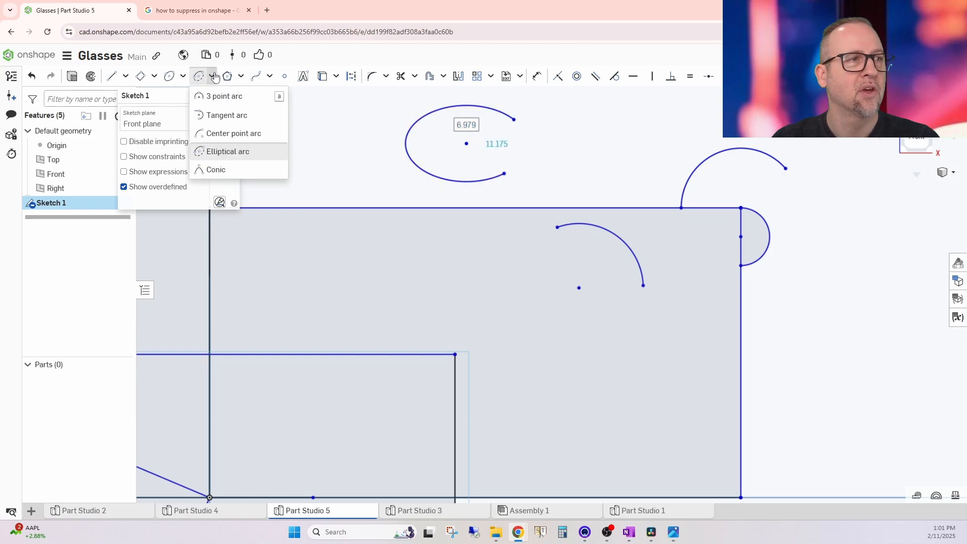
{"action": "left_click", "coordinate": [223, 170]}
{"action": "left_click", "coordinate": [579, 160]}
{"action": "left_click", "coordinate": [633, 117]}
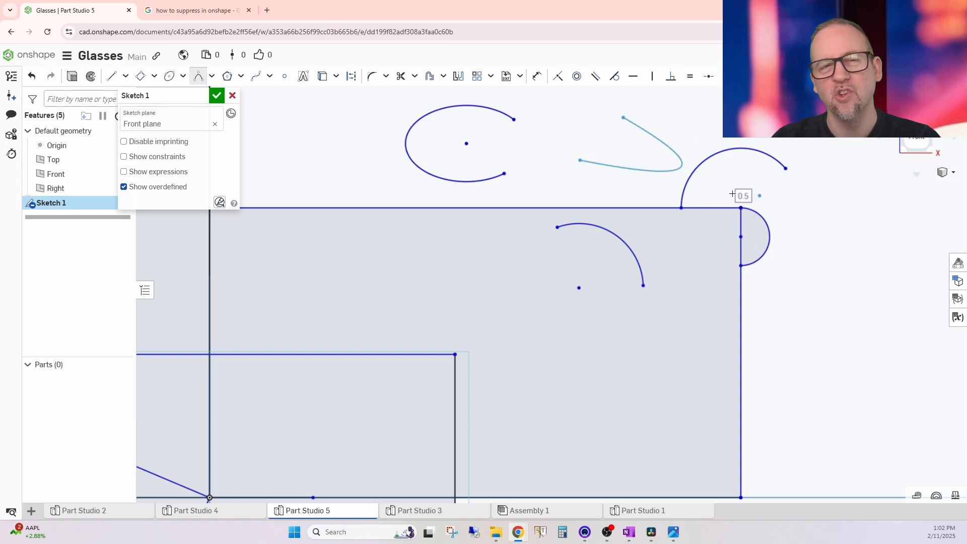
{"action": "left_click", "coordinate": [693, 196]}
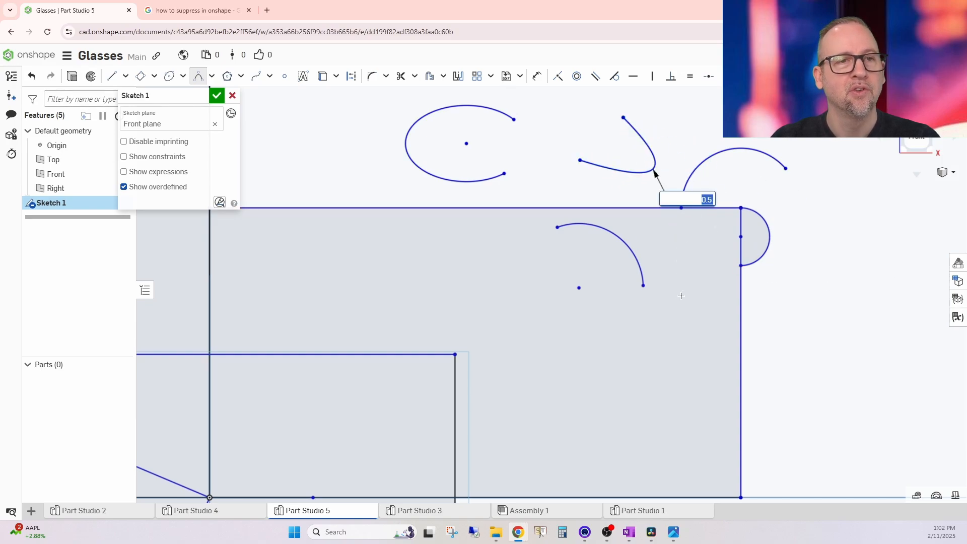
{"action": "right_click_drag", "start_coordinate": [803, 236], "coordinate": [803, 231]}
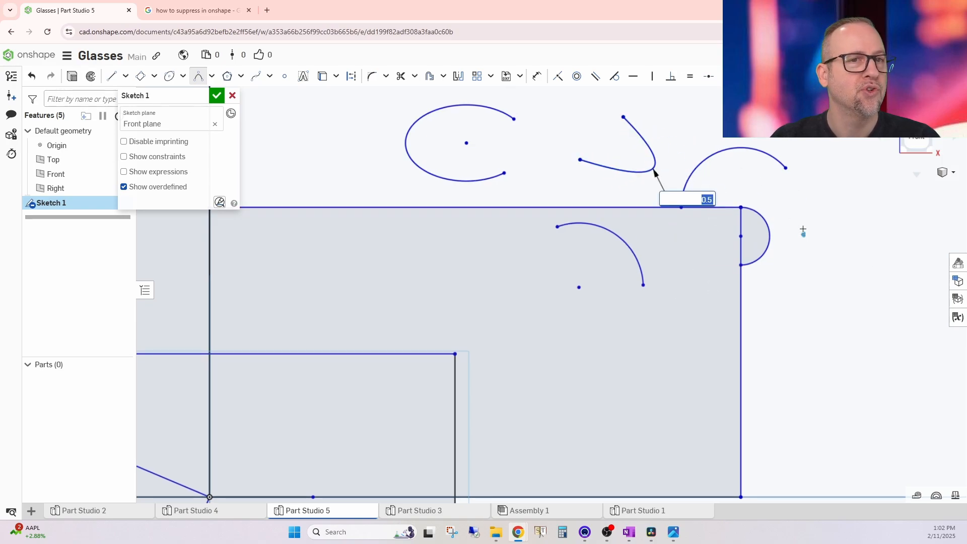
{"action": "right_click", "coordinate": [804, 231]}
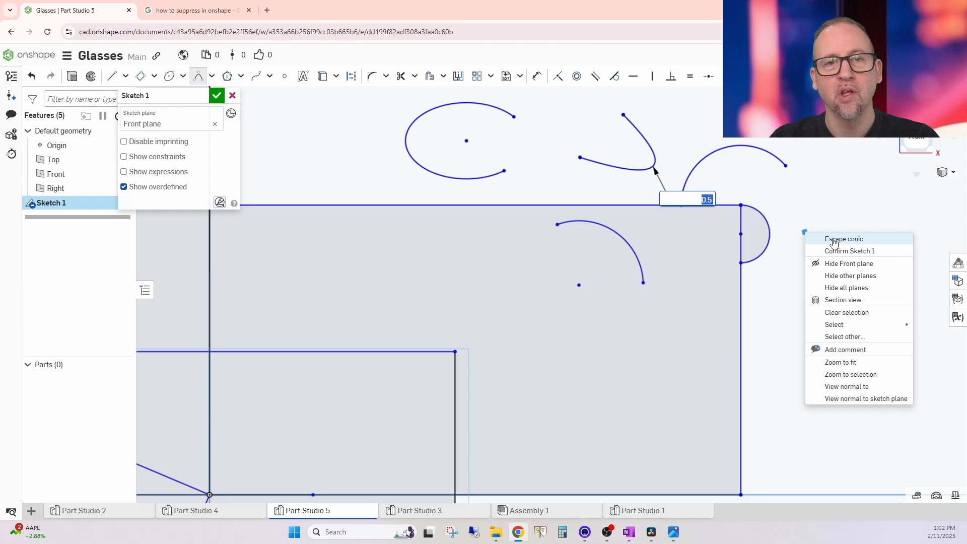
{"action": "left_click", "coordinate": [834, 240]}
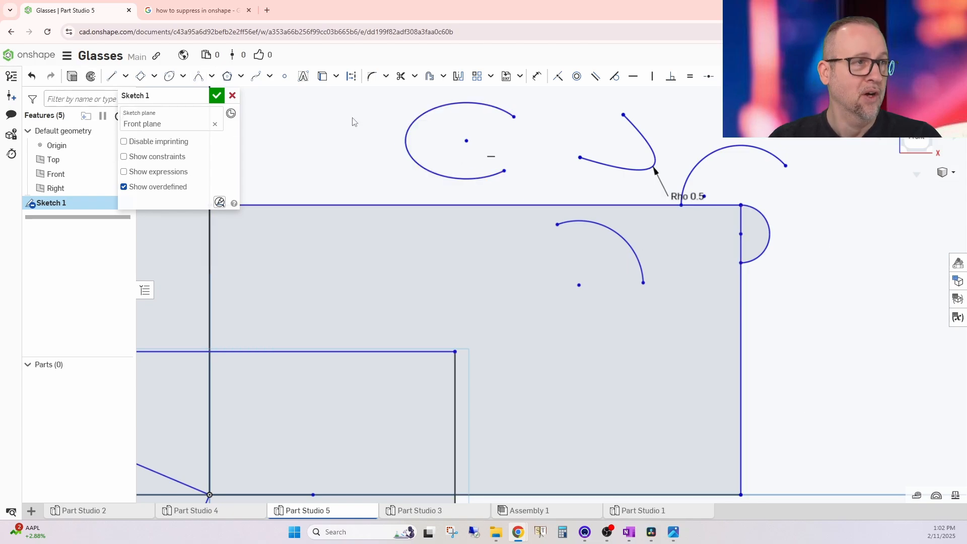
{"action": "left_click", "coordinate": [212, 77]}
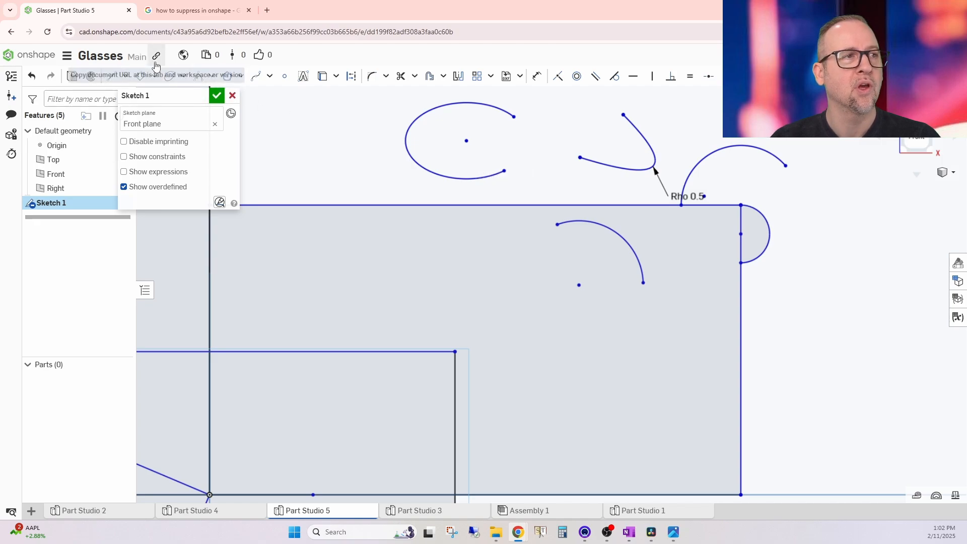
Step: Extend the free end of the corner-centered arc around to the rectangle's right edge
{"action": "left_click", "coordinate": [413, 76]}
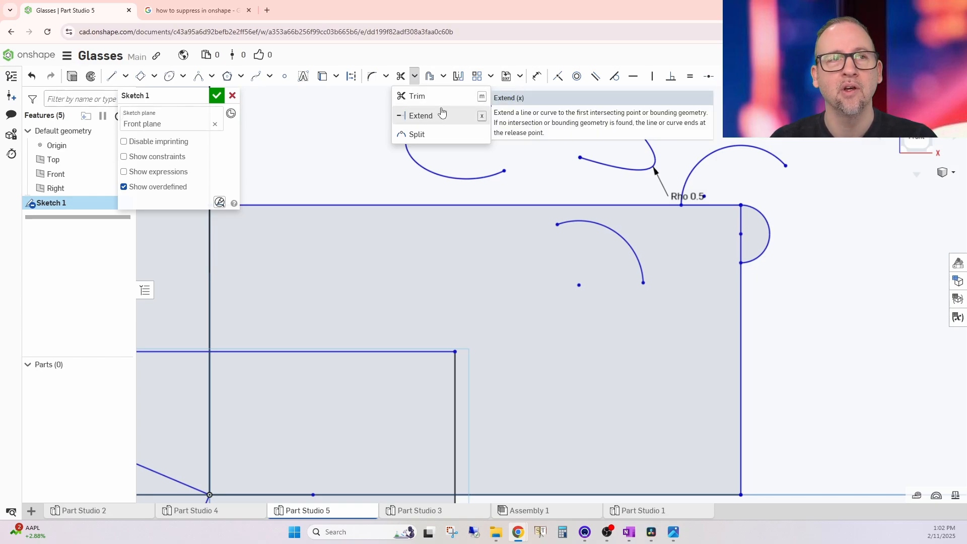
{"action": "left_click", "coordinate": [418, 117]}
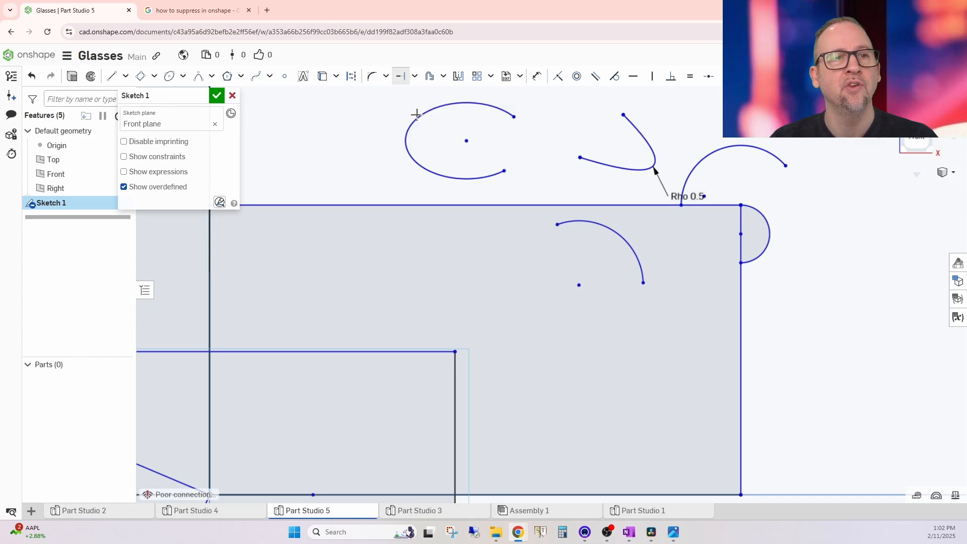
{"action": "left_click", "coordinate": [783, 161]}
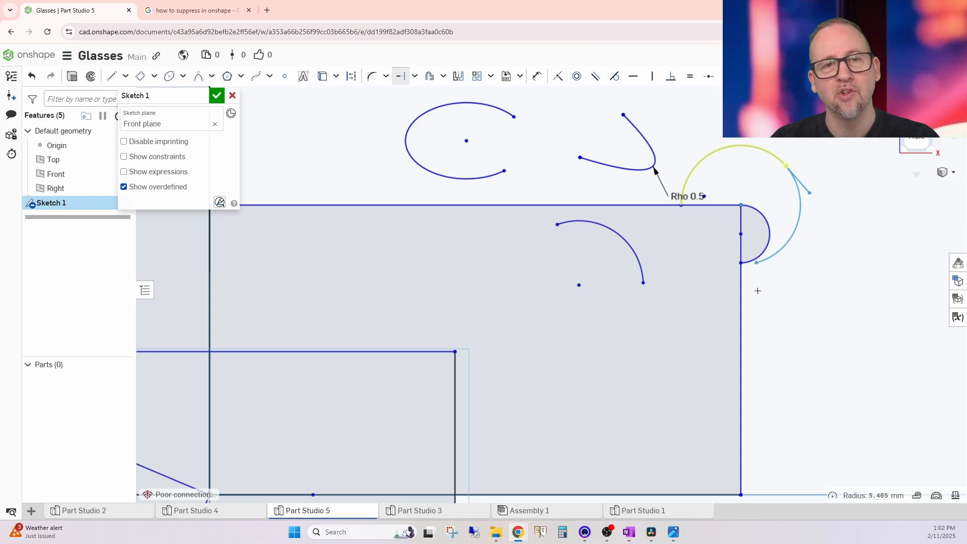
{"action": "scroll", "coordinate": [740, 268], "scroll_direction": "up", "scroll_amount": 5}
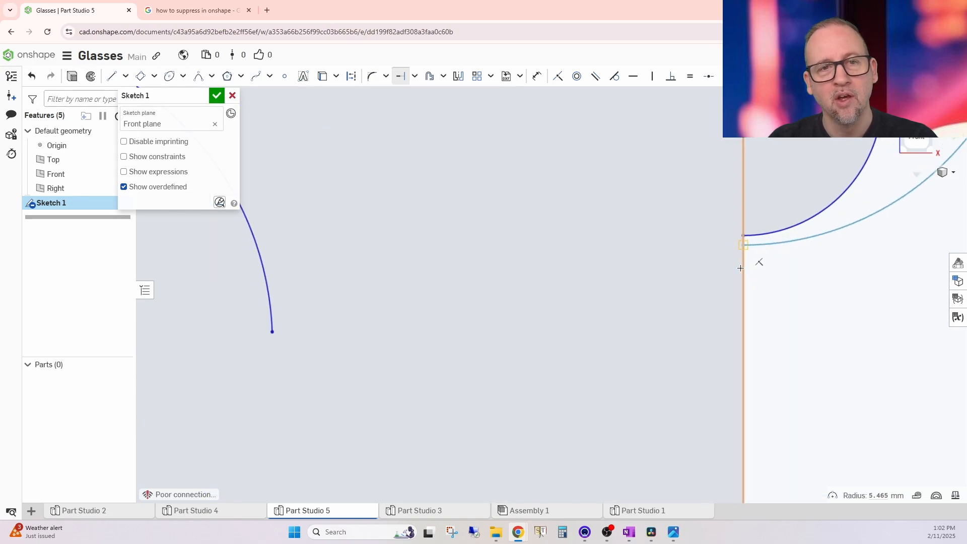
{"action": "left_click", "coordinate": [740, 267]}
{"action": "scroll", "coordinate": [690, 305], "scroll_direction": "down", "scroll_amount": 3}
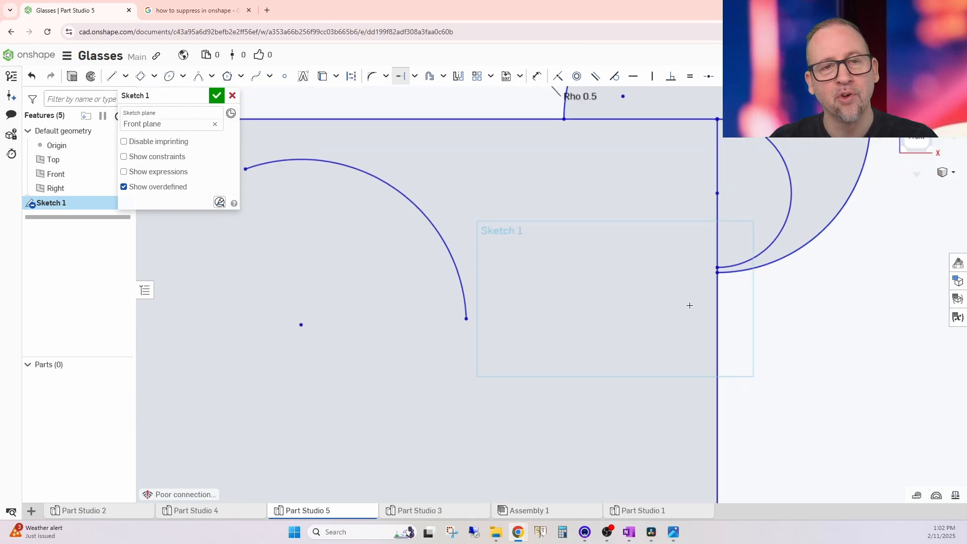
{"action": "scroll", "coordinate": [848, 346], "scroll_direction": "down", "scroll_amount": 4}
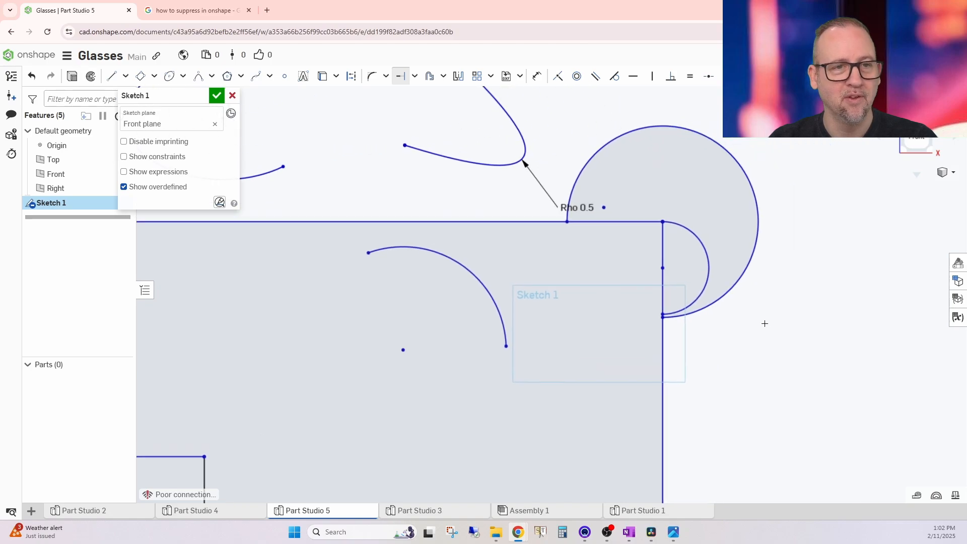
{"action": "middle_click_drag", "start_coordinate": [827, 331], "coordinate": [784, 364]}
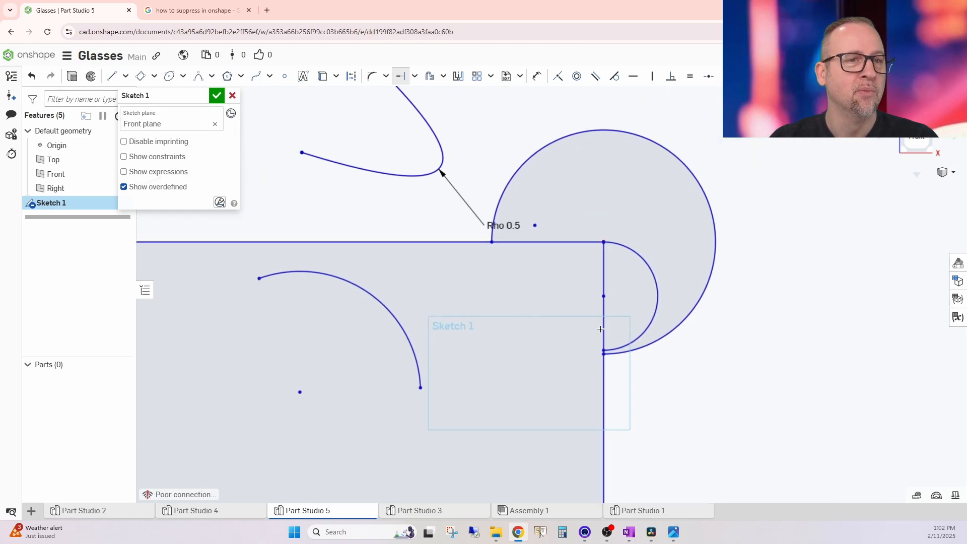
Step: Trim the rectangle's top and right edges inside the large corner arc, and remove the small semicircular arc there
{"action": "left_click", "coordinate": [414, 77]}
{"action": "left_click", "coordinate": [405, 94]}
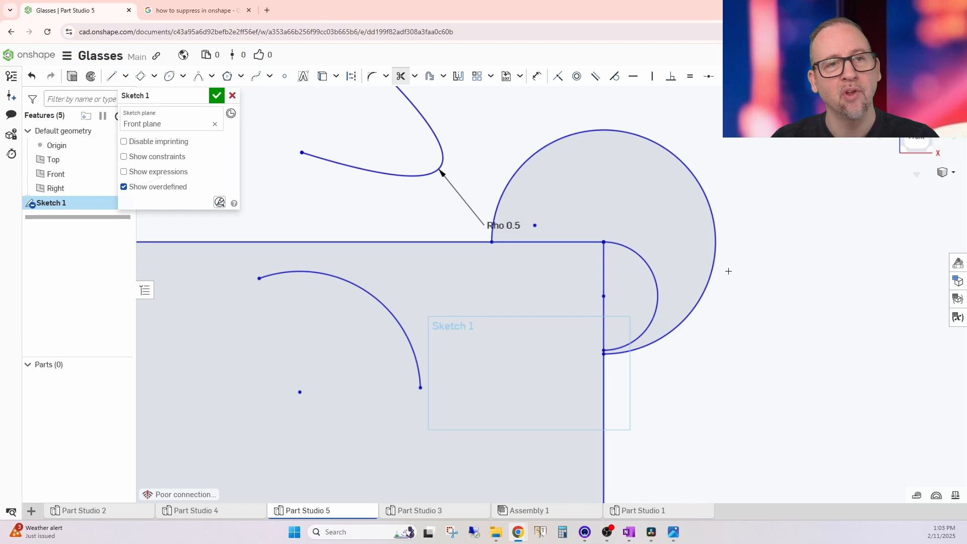
{"action": "left_click", "coordinate": [567, 242]}
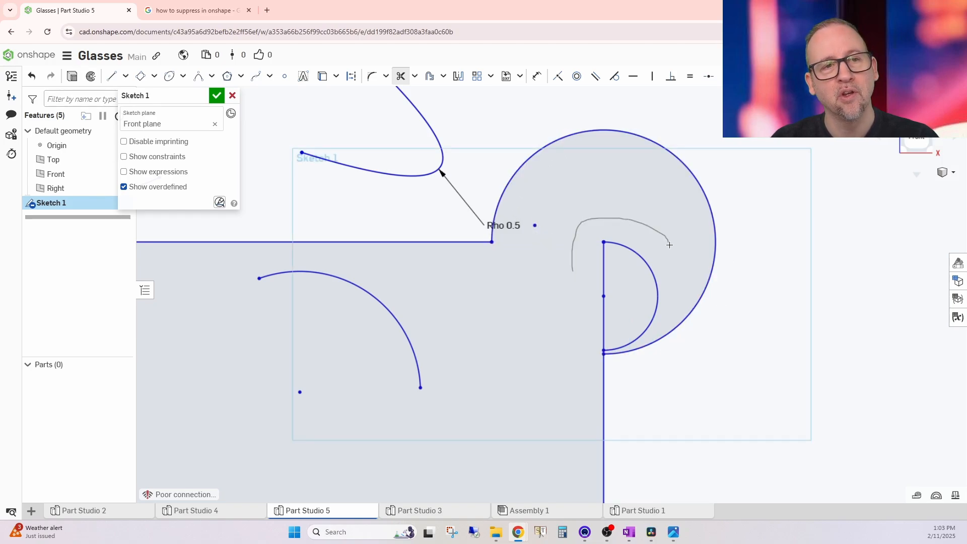
{"action": "left_click_drag", "start_coordinate": [670, 244], "coordinate": [571, 326]}
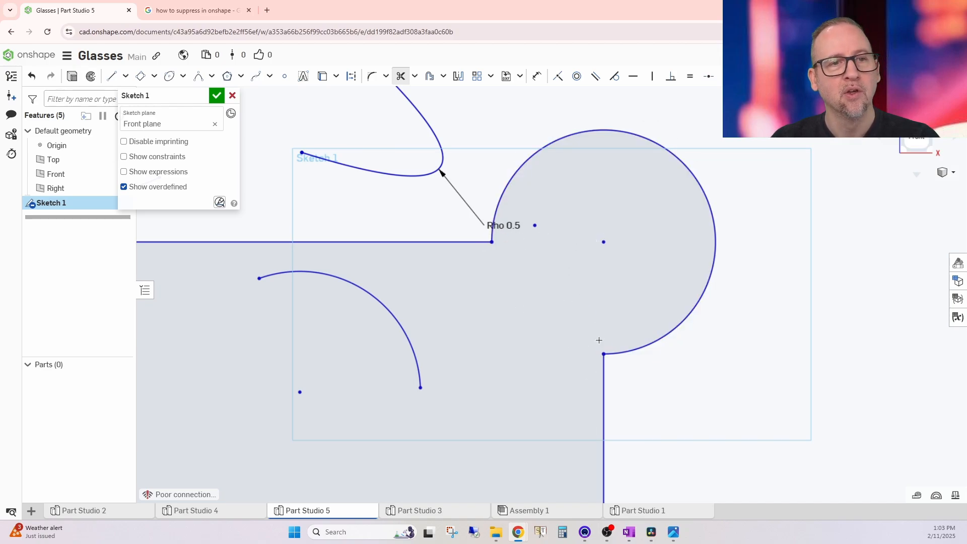
Step: Extend the rectangle's right and top edges back to their shared upper-right corner and leave the tool
{"action": "left_click", "coordinate": [415, 75]}
{"action": "left_click", "coordinate": [413, 134]}
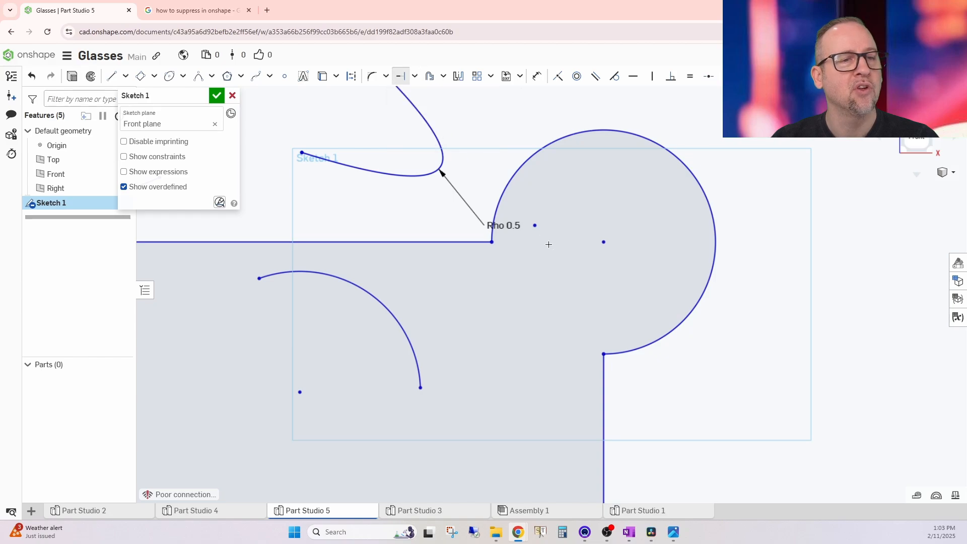
{"action": "left_click", "coordinate": [602, 365]}
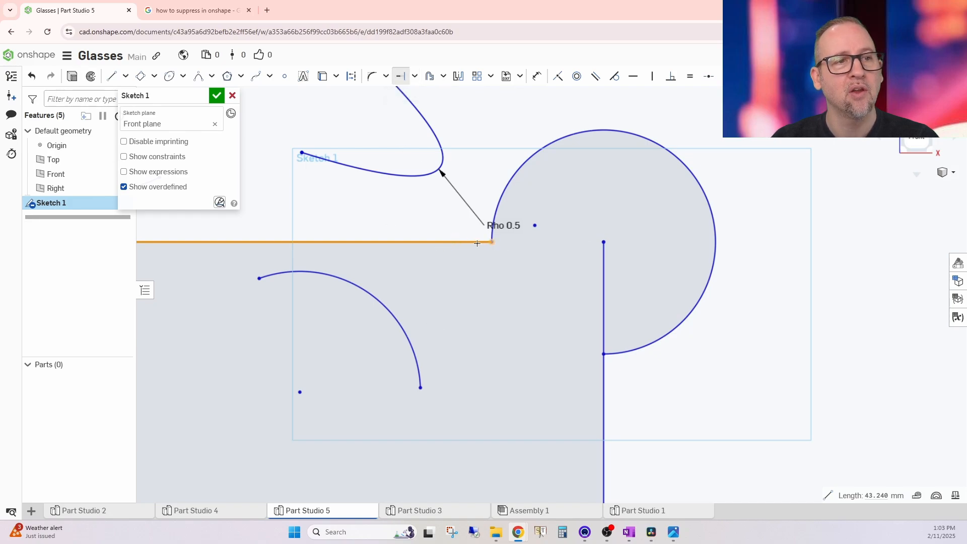
{"action": "left_click", "coordinate": [471, 244]}
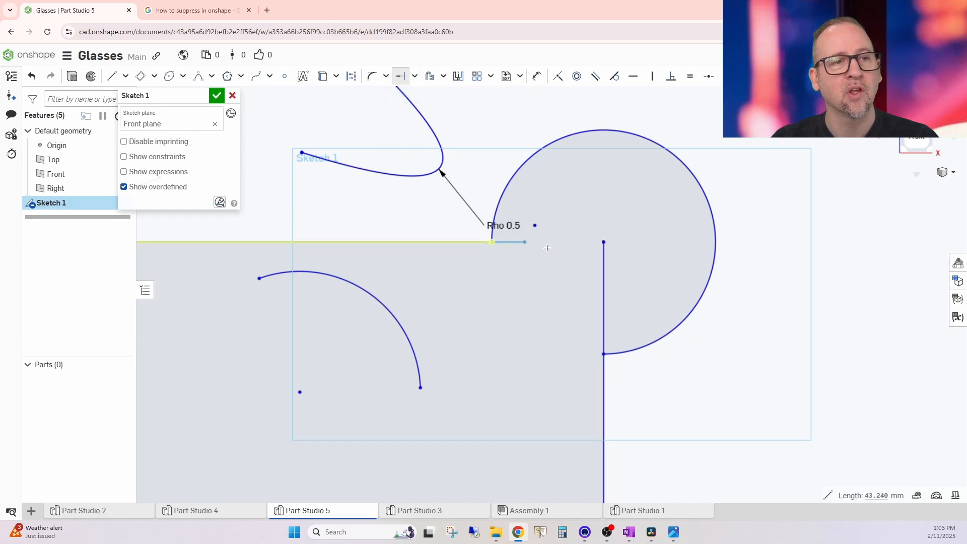
{"action": "left_click_drag", "start_coordinate": [547, 248], "coordinate": [620, 259]}
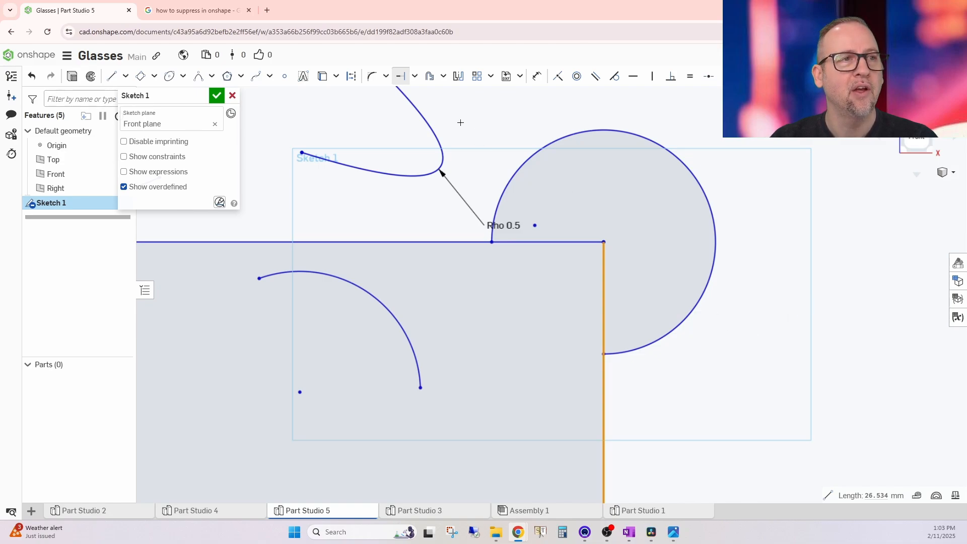
{"action": "left_click", "coordinate": [400, 76]}
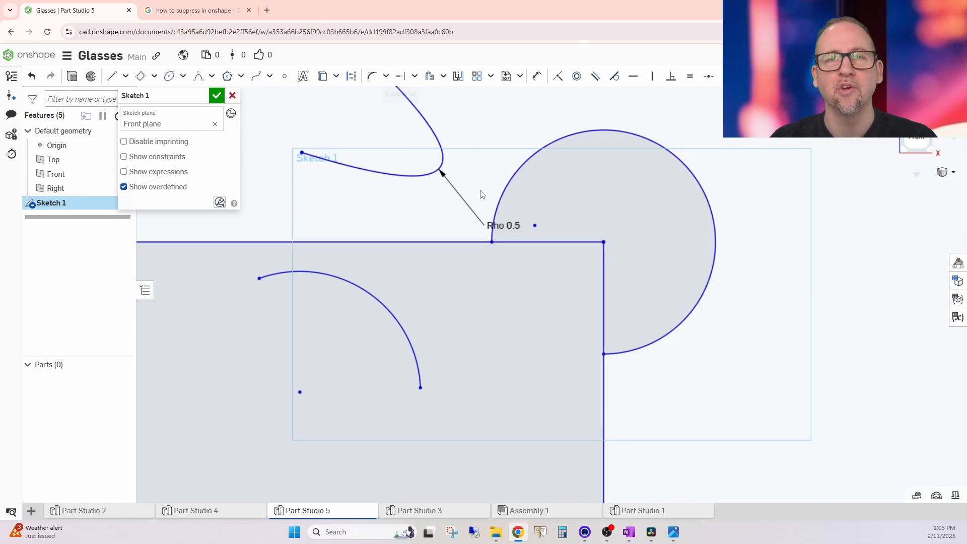
Step: Fillet the rectangle's upper-right corner with a 4 mm radius
{"action": "middle_click_drag", "start_coordinate": [674, 339], "coordinate": [718, 309]}
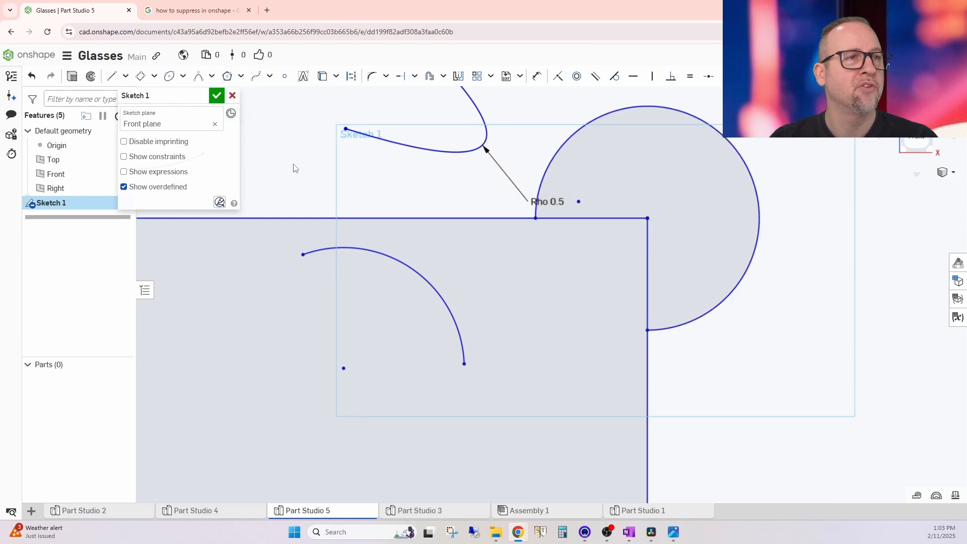
{"action": "left_click", "coordinate": [373, 79]}
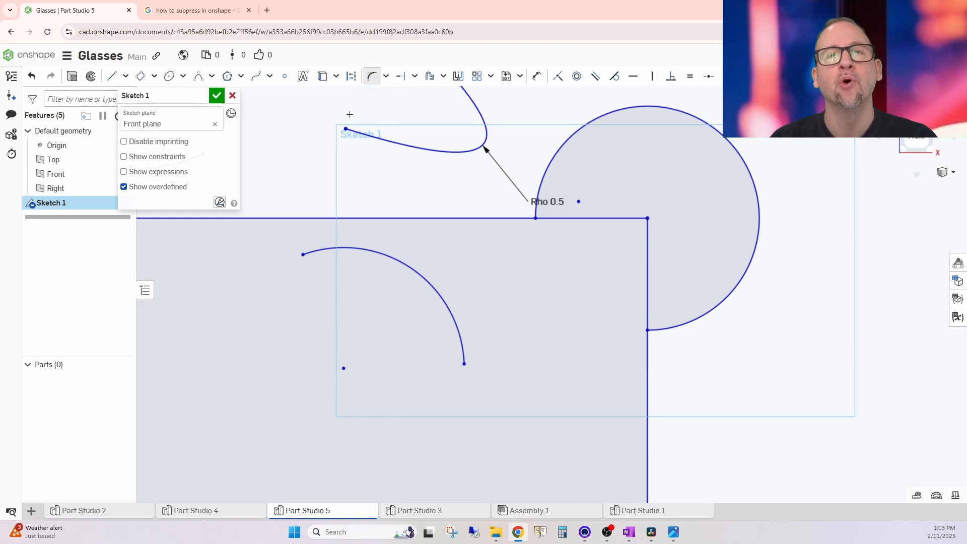
{"action": "left_click", "coordinate": [615, 221]}
{"action": "left_click", "coordinate": [647, 234]}
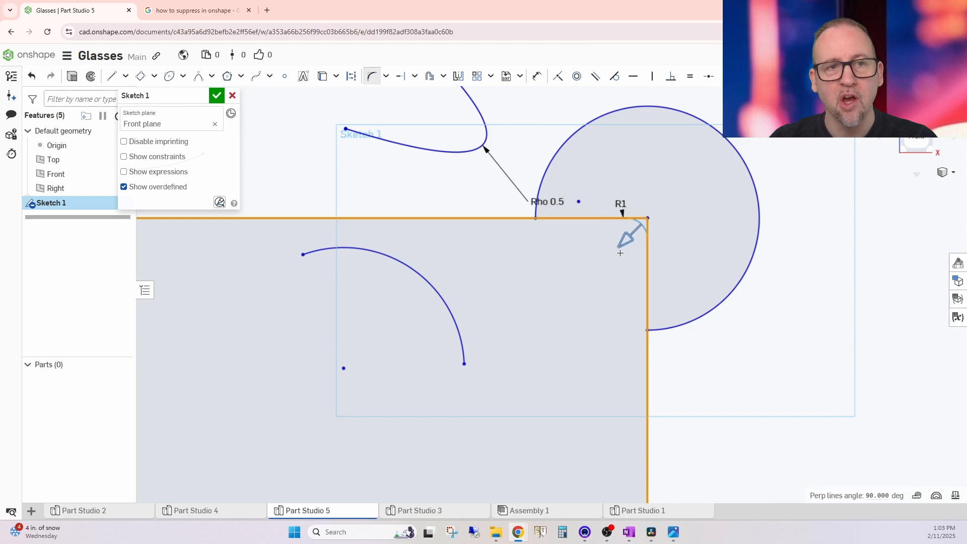
{"action": "left_click", "coordinate": [564, 301]}
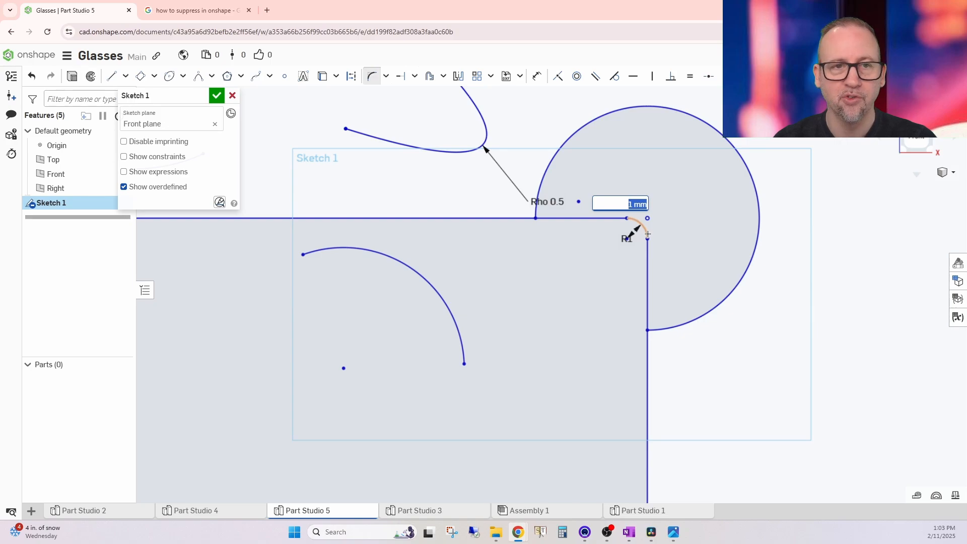
{"action": "type", "text": "4"}
{"action": "key", "text": "Return"}
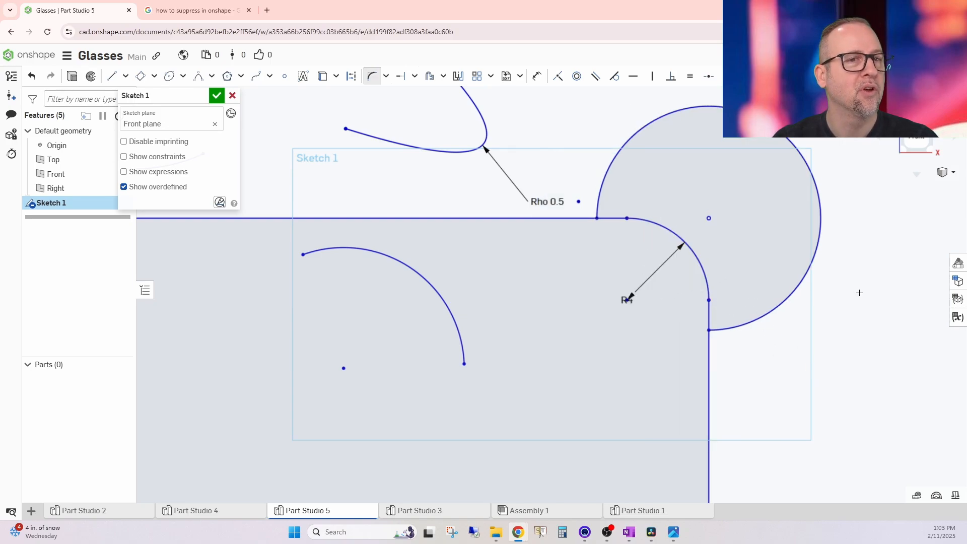
Step: Sketch a nine-sided circumscribed polygon with an inner circle about 14 mm in diameter, to the right of the large corner arc
{"action": "scroll", "coordinate": [859, 291], "scroll_direction": "down", "scroll_amount": 2}
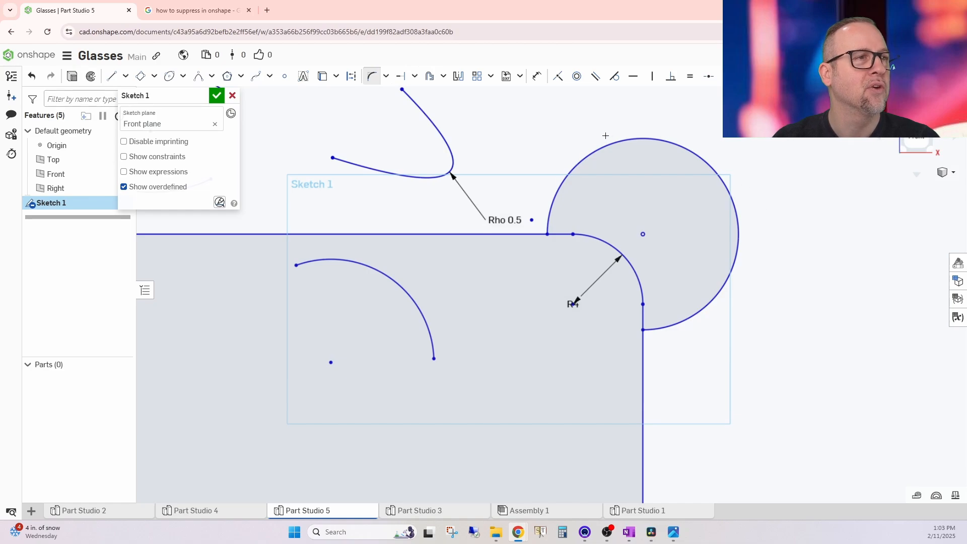
{"action": "left_click", "coordinate": [228, 77]}
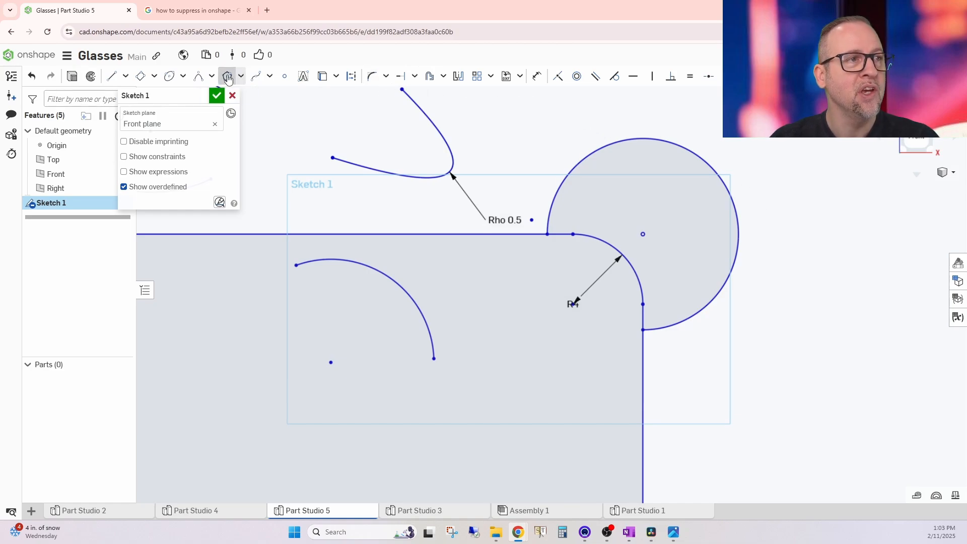
{"action": "scroll", "coordinate": [382, 266], "scroll_direction": "down", "scroll_amount": 2}
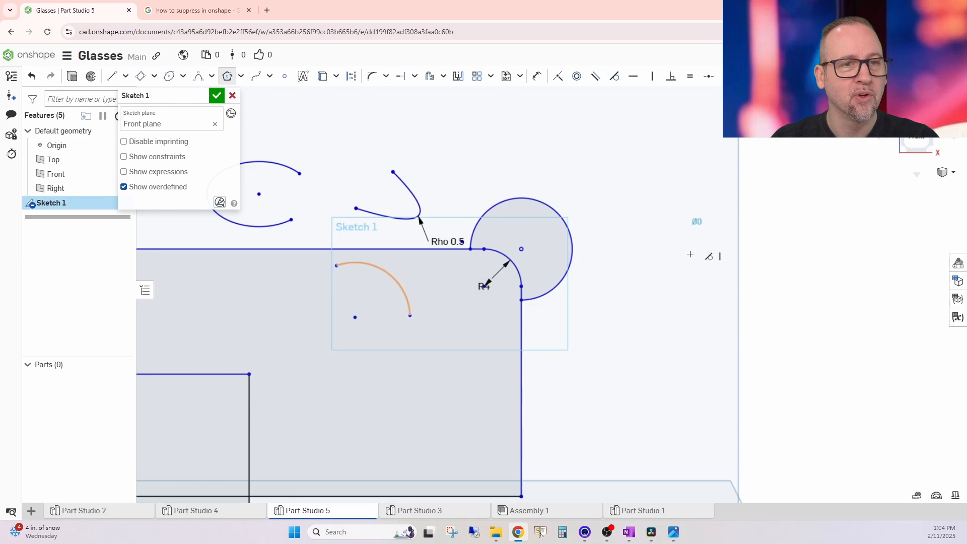
{"action": "left_click", "coordinate": [697, 234]}
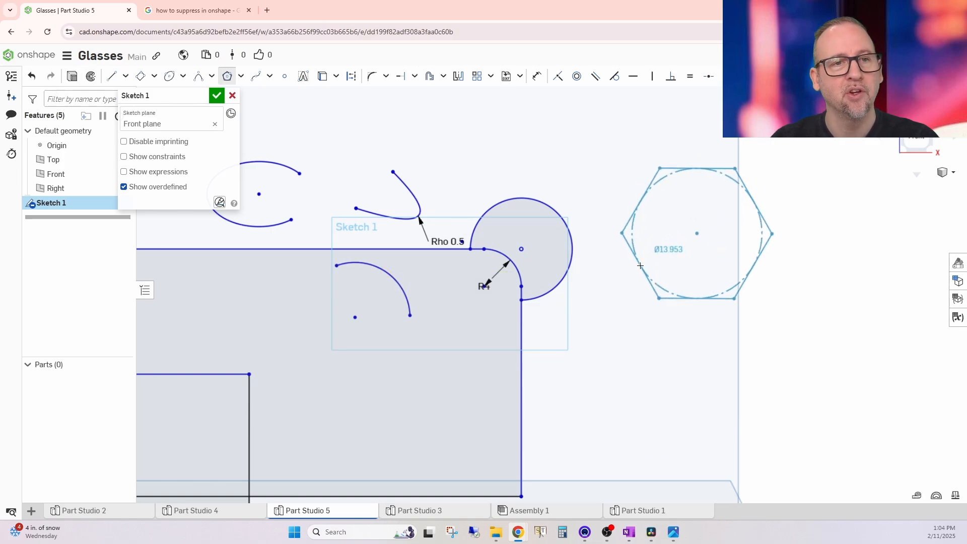
{"action": "key", "text": "Up"}
{"action": "key", "text": "Up"}
{"action": "key", "text": "Up"}
{"action": "key", "text": "Up"}
{"action": "key", "text": "Down"}
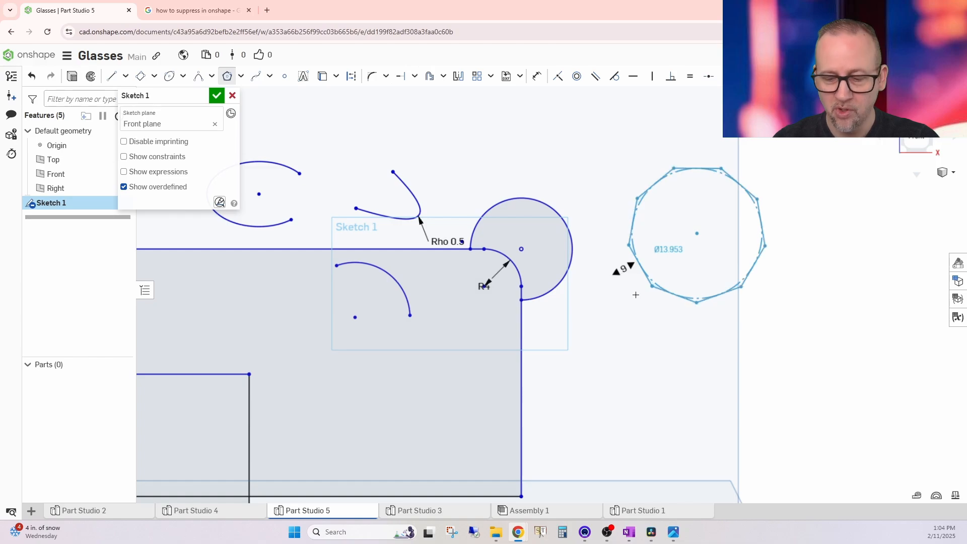
{"action": "left_click", "coordinate": [635, 296]}
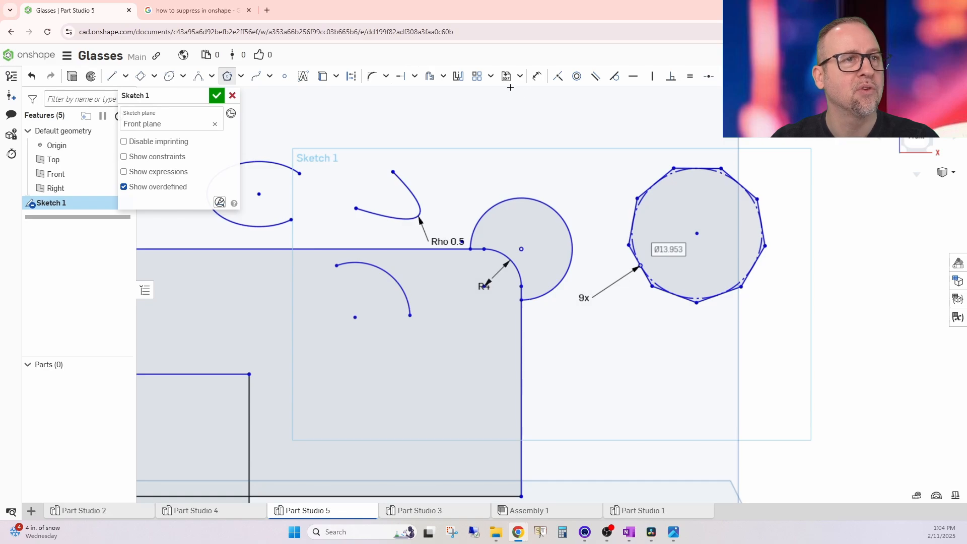
Step: Dimension the polygon's inner construction circle with a diameter of 10 mm
{"action": "left_click", "coordinate": [537, 76]}
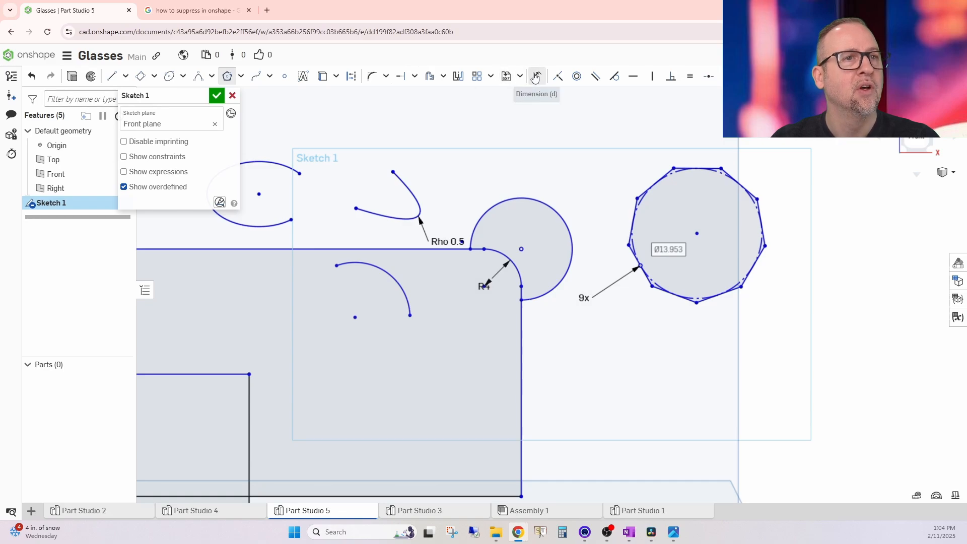
{"action": "left_click", "coordinate": [650, 200]}
{"action": "left_click", "coordinate": [611, 190]}
{"action": "type", "text": "10"}
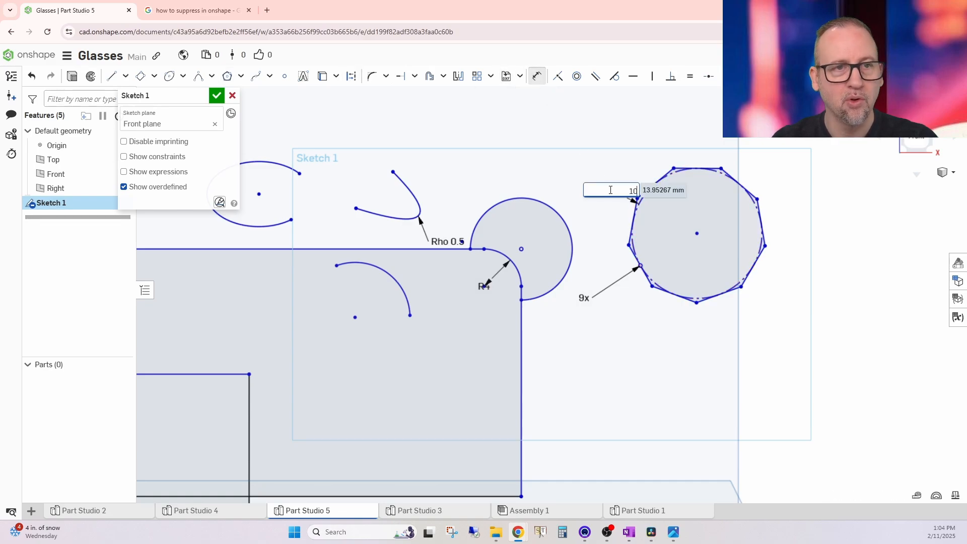
{"action": "key", "text": "Return"}
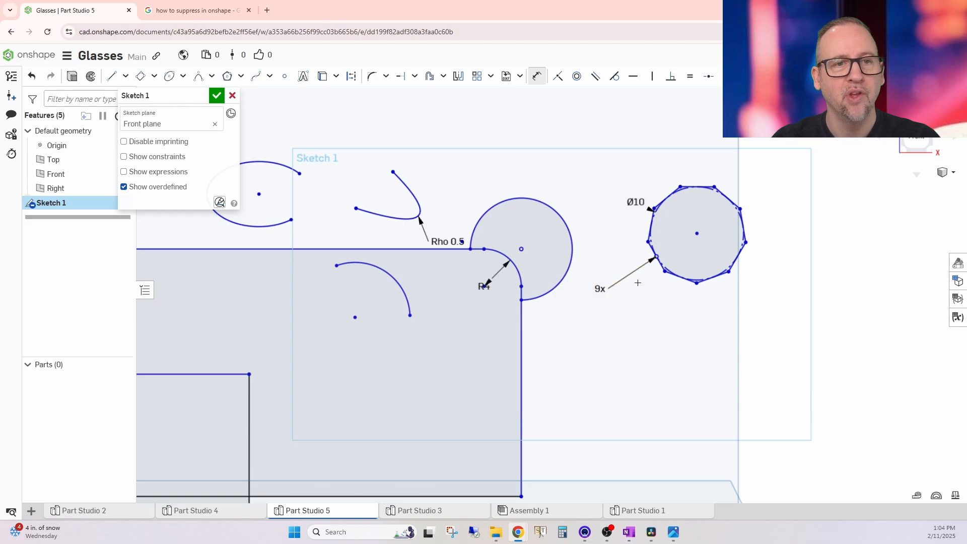
Step: Change the polygon's number of sides to 8 and finally to 5
{"action": "double_click", "coordinate": [600, 288]}
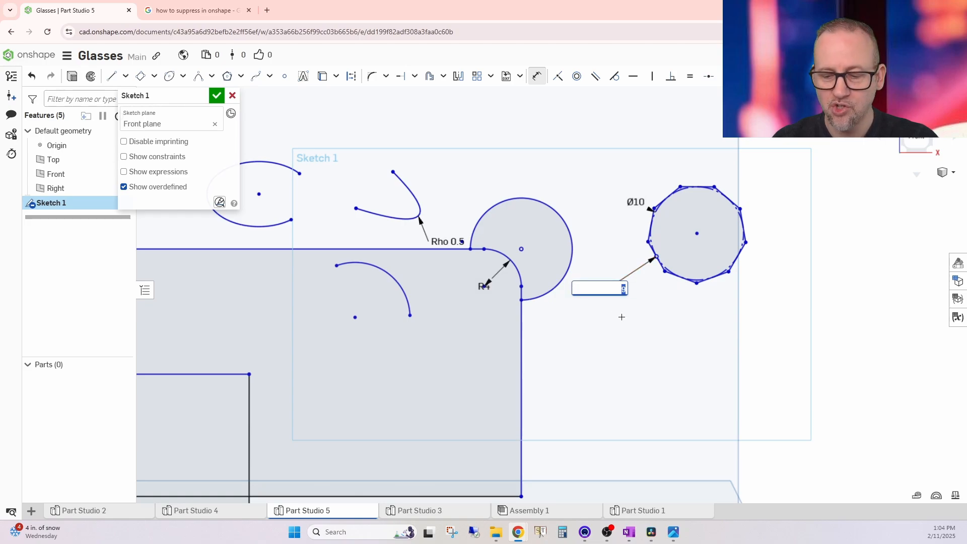
{"action": "key", "text": "Return"}
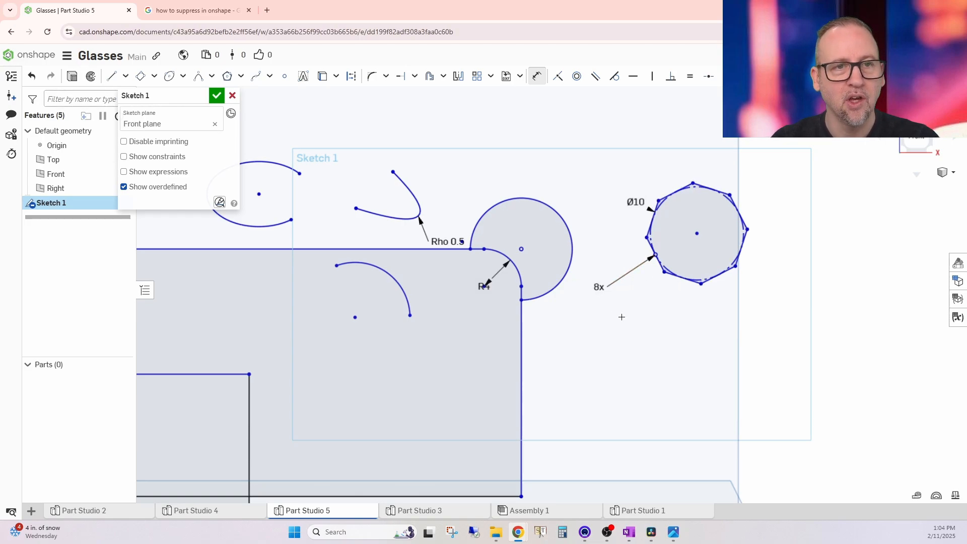
{"action": "double_click", "coordinate": [598, 287]}
{"action": "type", "text": "5"}
{"action": "key", "text": "Return"}
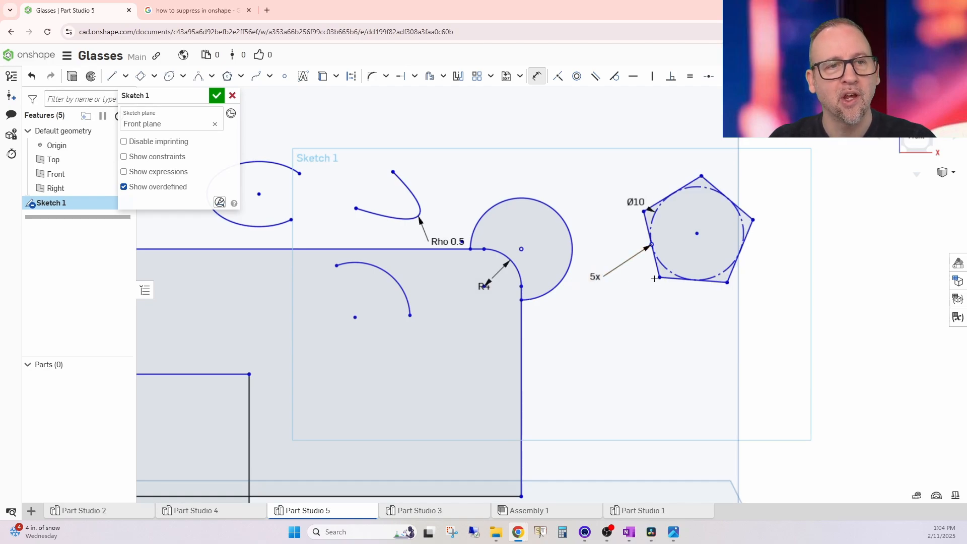
Step: Add a driven length dimension below the pentagon's bottom side and leave the dimension tool
{"action": "left_click", "coordinate": [679, 279]}
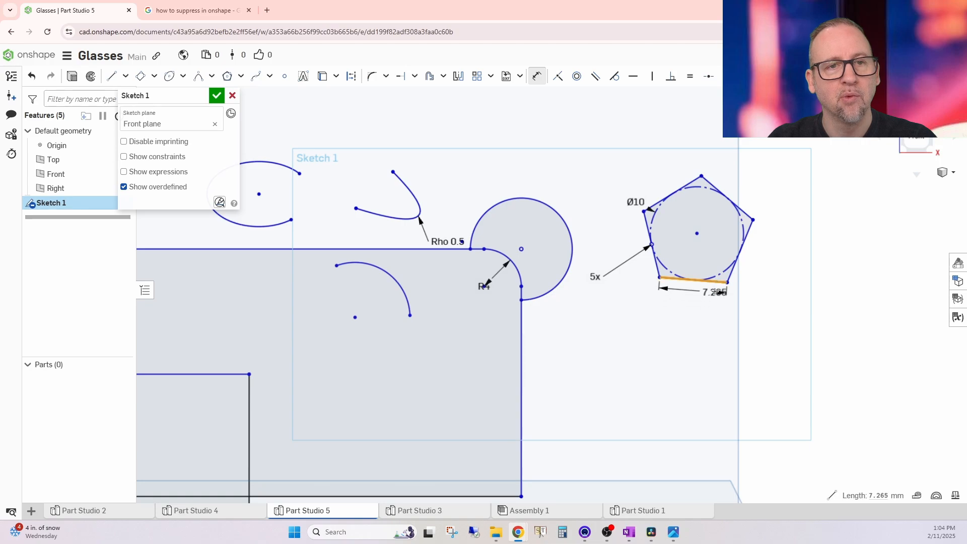
{"action": "left_click", "coordinate": [705, 312]}
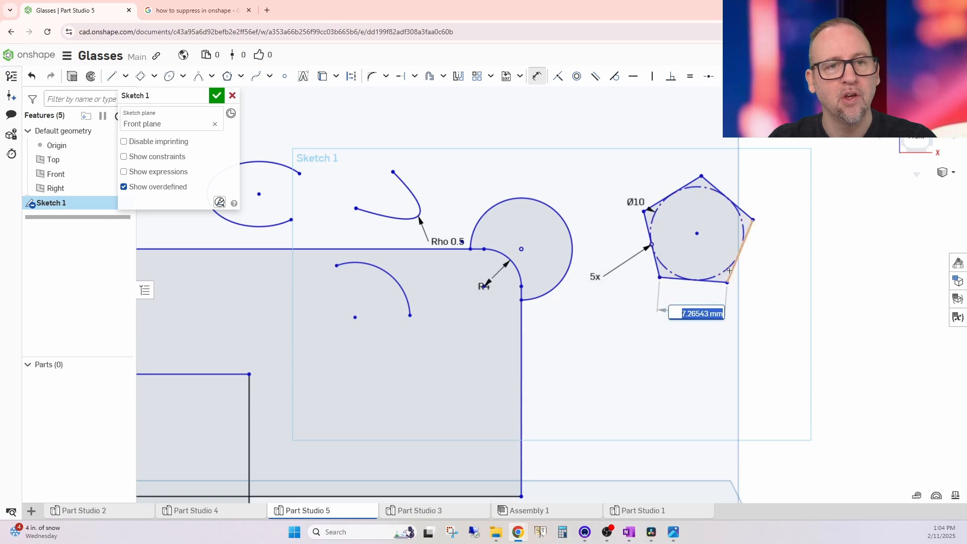
{"action": "right_click", "coordinate": [771, 287]}
{"action": "left_click", "coordinate": [765, 302]}
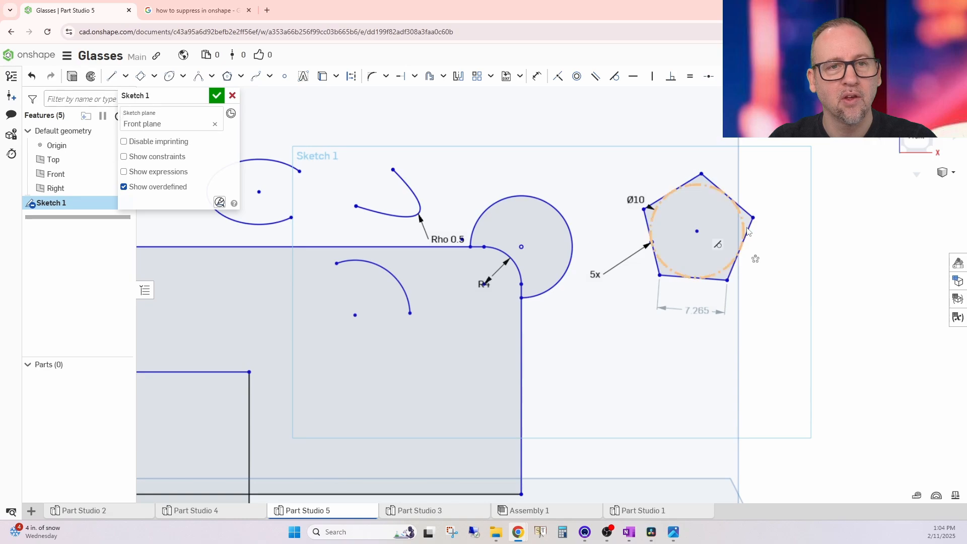
Step: Rotate the pentagon by its vertices and shift it slightly within the free space beside the corner arc
{"action": "mouse_move", "coordinate": [751, 222]}
{"action": "left_mouse_down"}
{"action": "mouse_move", "coordinate": [749, 204]}
{"action": "mouse_move", "coordinate": [684, 228]}
{"action": "mouse_move", "coordinate": [699, 247]}
{"action": "mouse_move", "coordinate": [678, 242]}
{"action": "mouse_move", "coordinate": [709, 227]}
{"action": "mouse_move", "coordinate": [654, 261]}
{"action": "mouse_move", "coordinate": [706, 236]}
{"action": "left_mouse_up"}
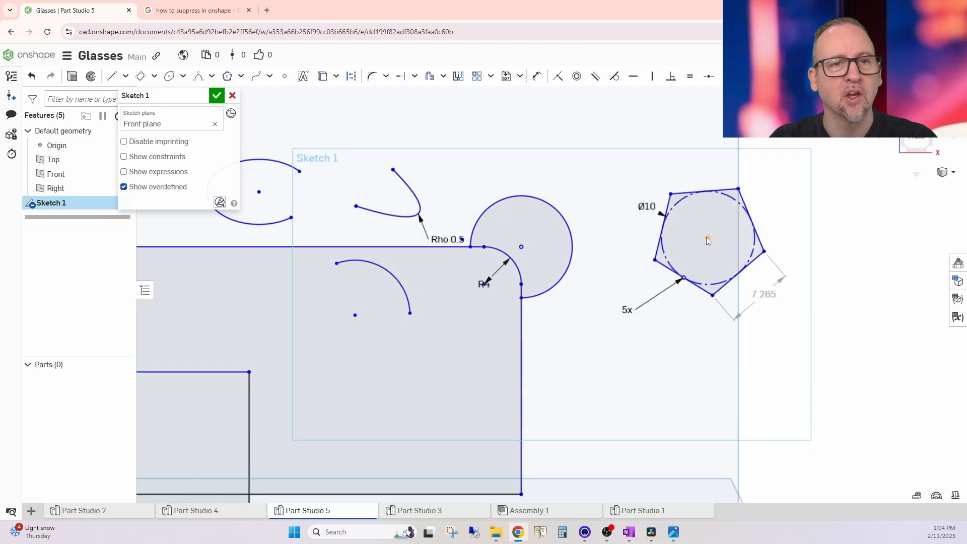
{"action": "left_click_drag", "start_coordinate": [712, 292], "coordinate": [694, 294]}
{"action": "left_click_drag", "start_coordinate": [738, 267], "coordinate": [731, 229]}
{"action": "left_click_drag", "start_coordinate": [633, 286], "coordinate": [635, 288]}
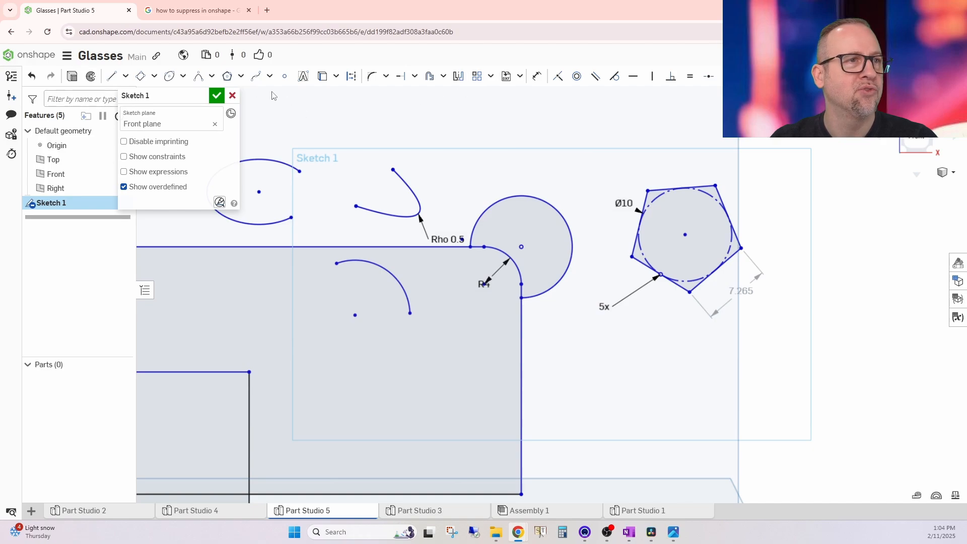
Step: Sketch a vertical line about 26.9 mm long between the corner arc and the pentagon, and leave the line tool
{"action": "left_click", "coordinate": [111, 76]}
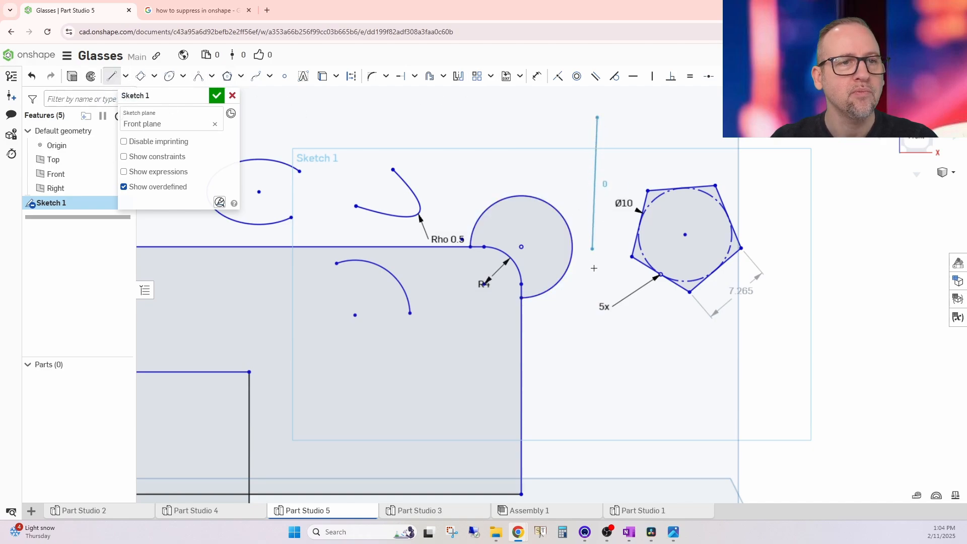
{"action": "right_click", "coordinate": [565, 281]}
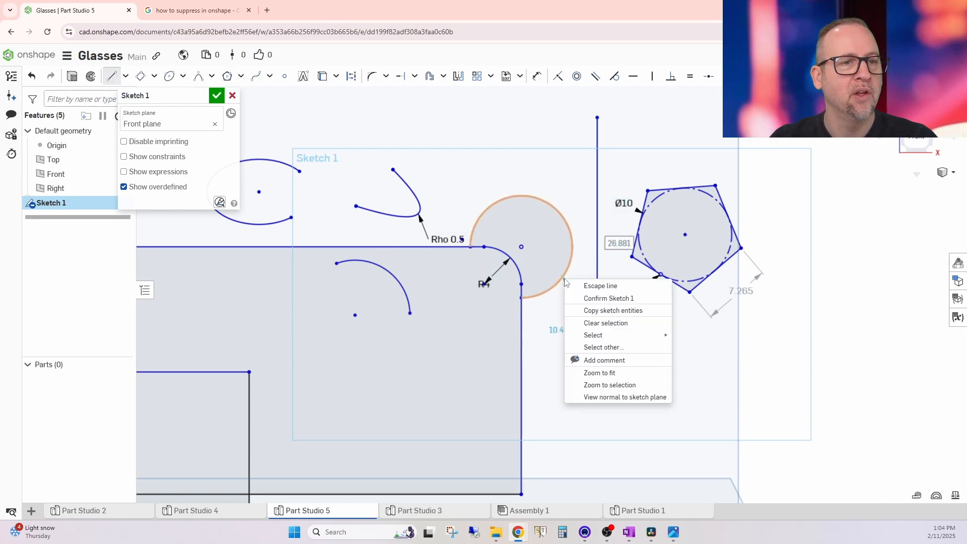
{"action": "left_click", "coordinate": [591, 286]}
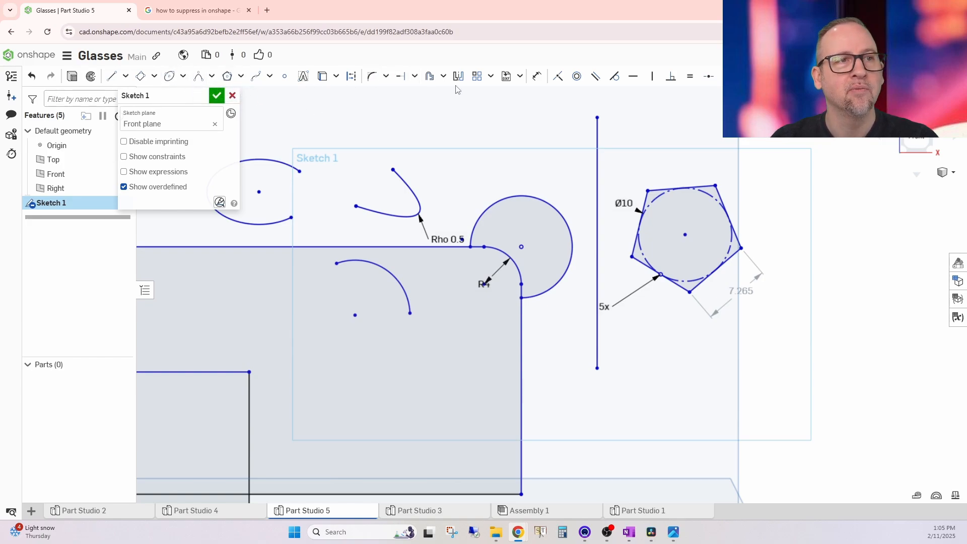
Step: Add a 360° angle dimension between the pentagon's nearest side and the vertical line beside it
{"action": "left_click", "coordinate": [537, 76]}
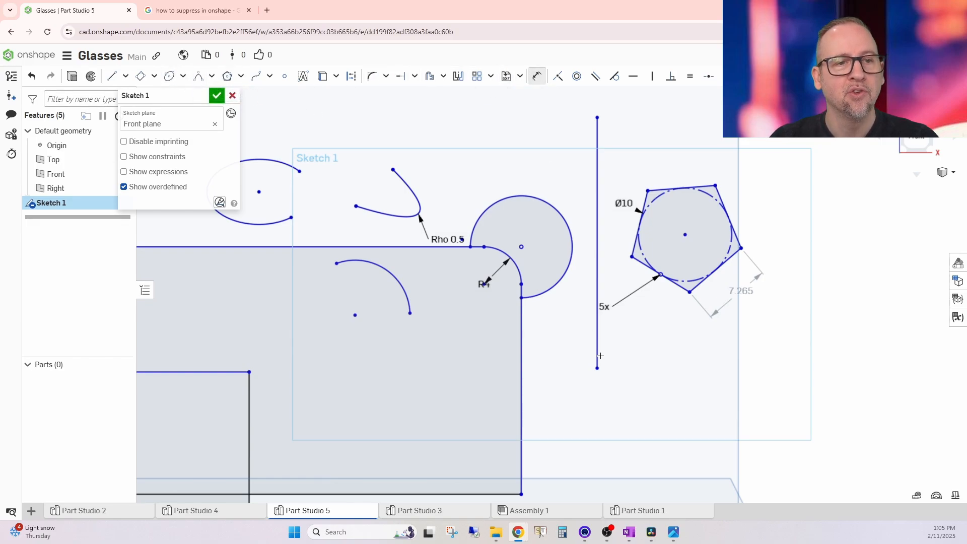
{"action": "left_click", "coordinate": [642, 209]}
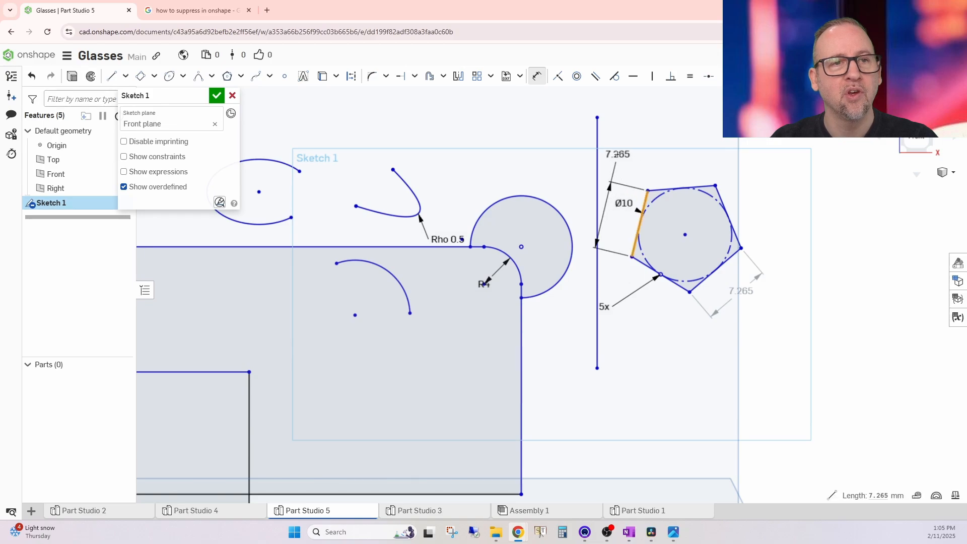
{"action": "left_click", "coordinate": [597, 126]}
{"action": "left_click", "coordinate": [655, 169]}
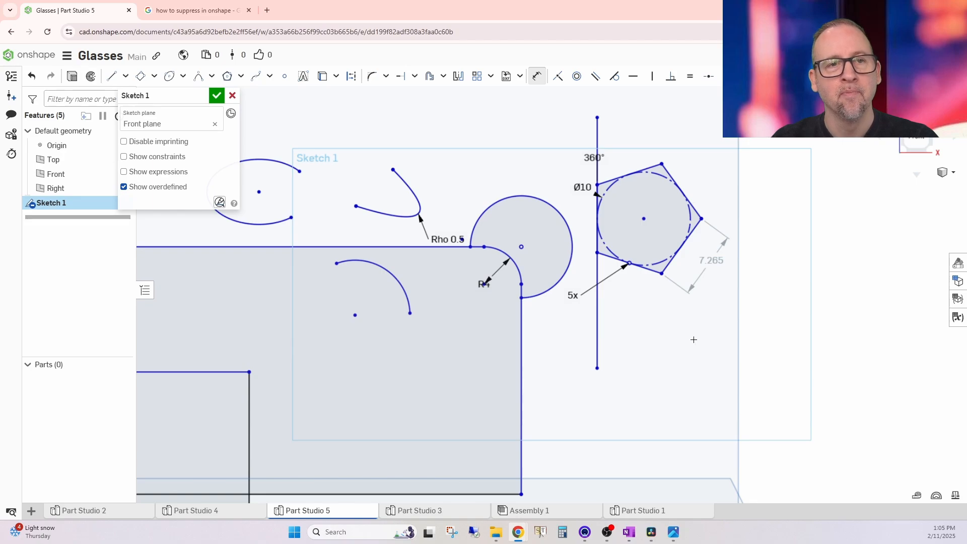
Step: Sketch a four-sided polygon with the Circumscribed polygon tool, about 15.9 mm in circle diameter, beside the 45 mm rectangle, and leave the tool
{"action": "mouse_move", "coordinate": [661, 357]}
{"action": "middle_mouse_down"}
{"action": "mouse_move", "coordinate": [673, 375]}
{"action": "mouse_move", "coordinate": [703, 368]}
{"action": "middle_mouse_up"}
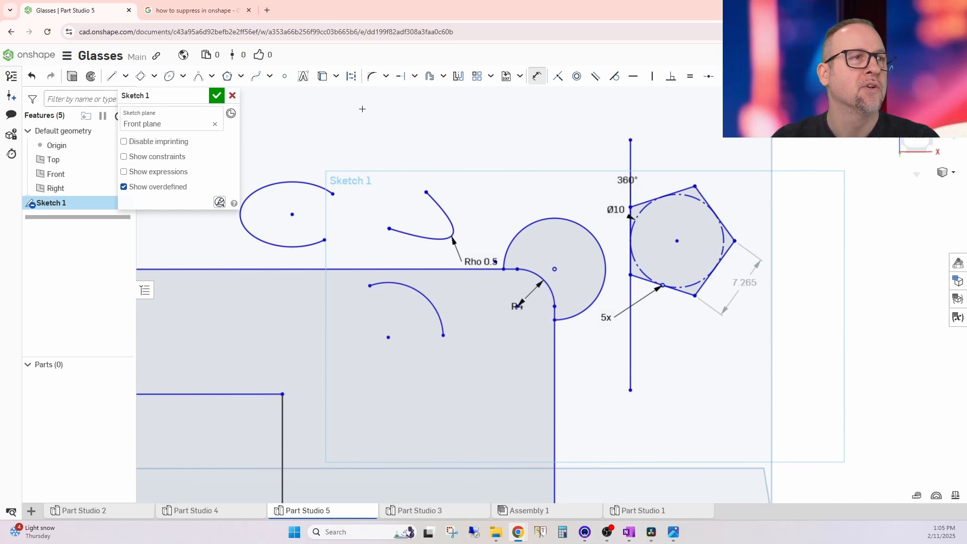
{"action": "scroll", "coordinate": [428, 255], "scroll_direction": "down", "scroll_amount": 3}
{"action": "middle_click_drag", "start_coordinate": [656, 378], "coordinate": [675, 203]}
{"action": "middle_click_drag", "start_coordinate": [698, 350], "coordinate": [646, 288]}
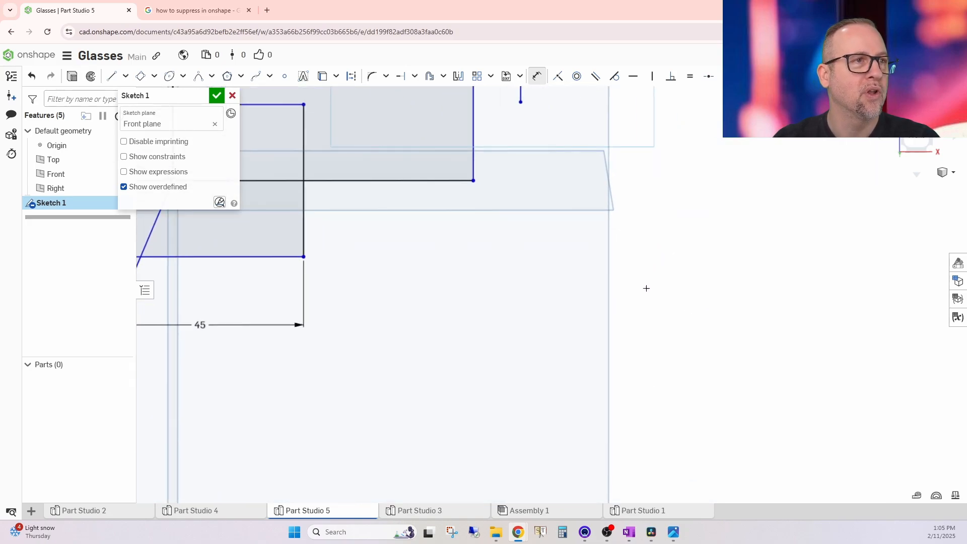
{"action": "left_click", "coordinate": [240, 77]}
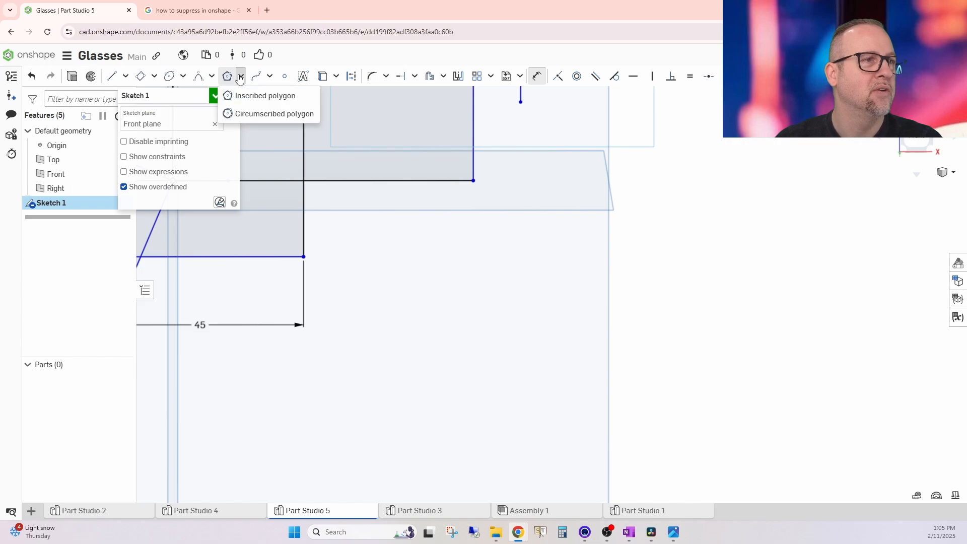
{"action": "left_click", "coordinate": [255, 114]}
{"action": "left_click", "coordinate": [490, 309]}
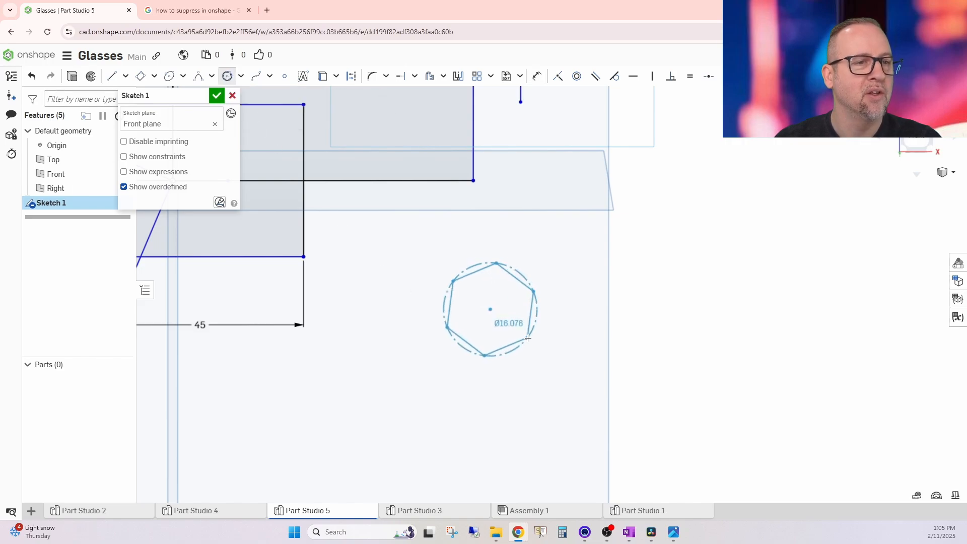
{"action": "left_click", "coordinate": [528, 336]}
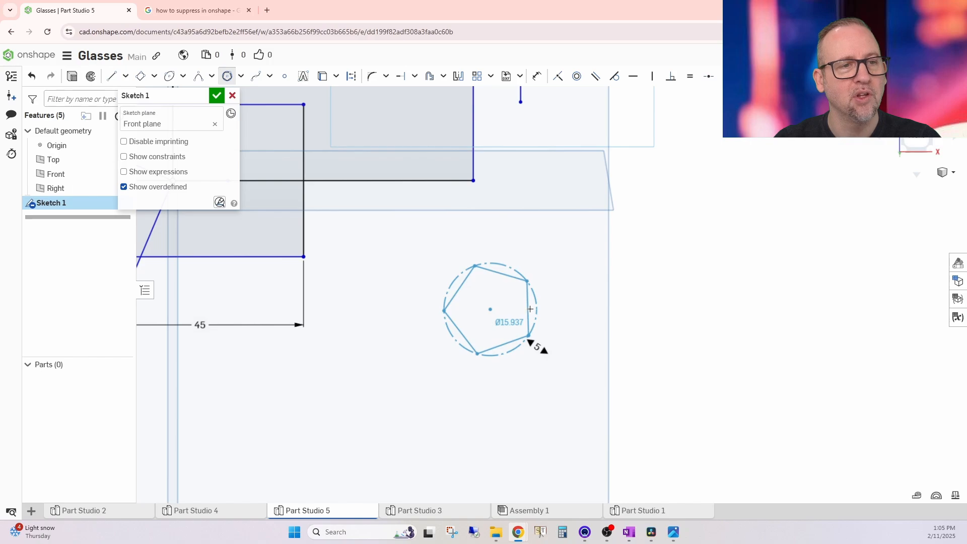
{"action": "left_click", "coordinate": [541, 336]}
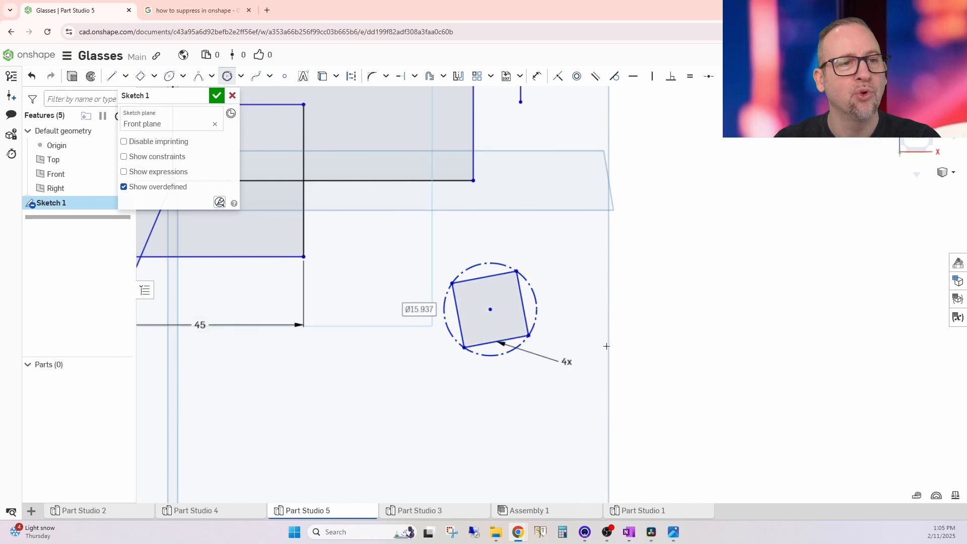
{"action": "right_click", "coordinate": [682, 360]}
{"action": "left_click", "coordinate": [678, 366]}
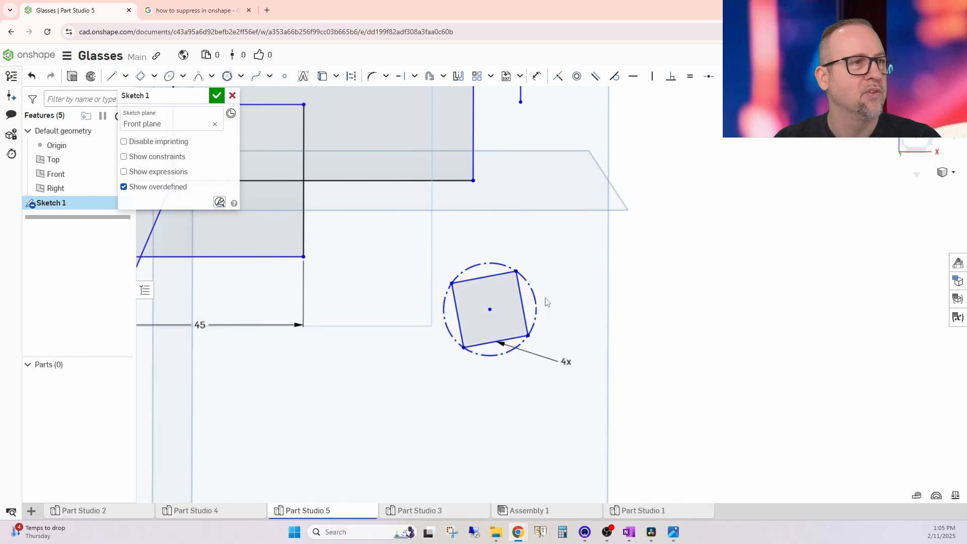
Step: Sketch an open, curling spline through eight points in the free space to the right of the four-sided polygon and confirm it
{"action": "left_click", "coordinate": [256, 77]}
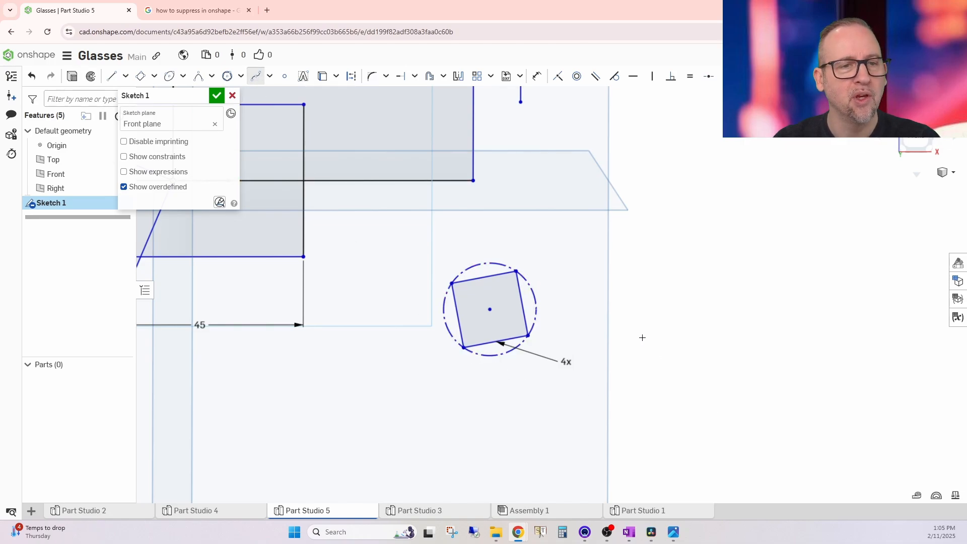
{"action": "left_click", "coordinate": [707, 287]}
{"action": "left_click", "coordinate": [815, 343]}
{"action": "left_click", "coordinate": [745, 418]}
{"action": "left_click", "coordinate": [725, 434]}
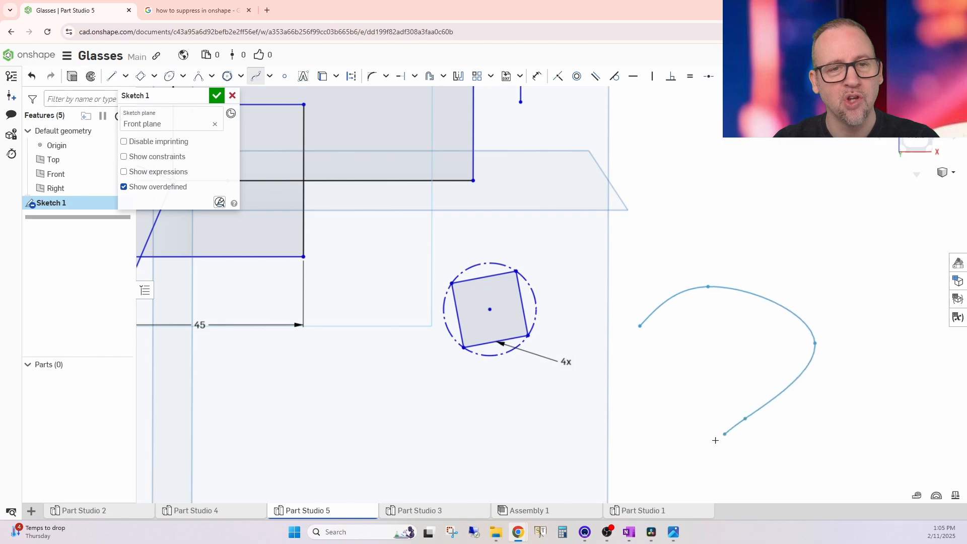
{"action": "left_click", "coordinate": [639, 466]}
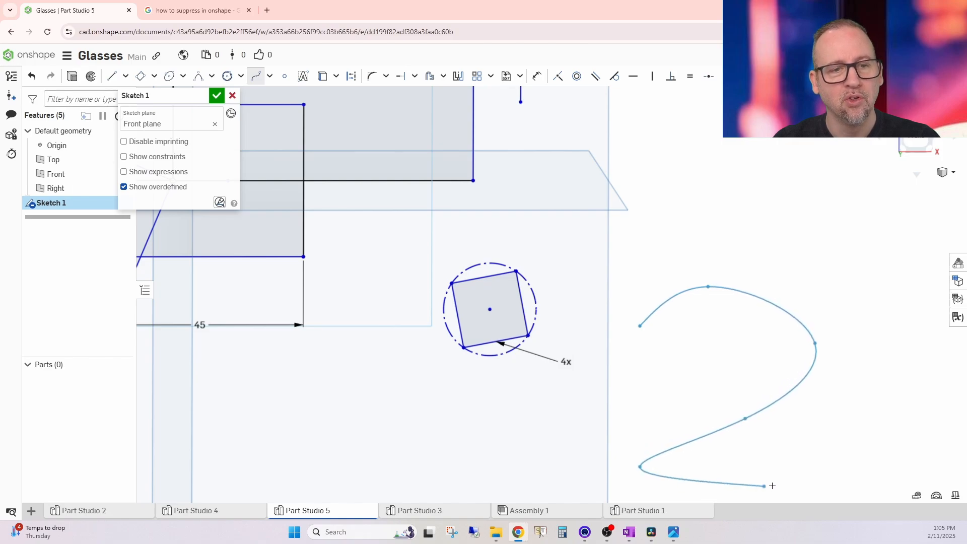
{"action": "left_click", "coordinate": [856, 490]}
{"action": "left_click", "coordinate": [902, 375]}
{"action": "left_click", "coordinate": [831, 257]}
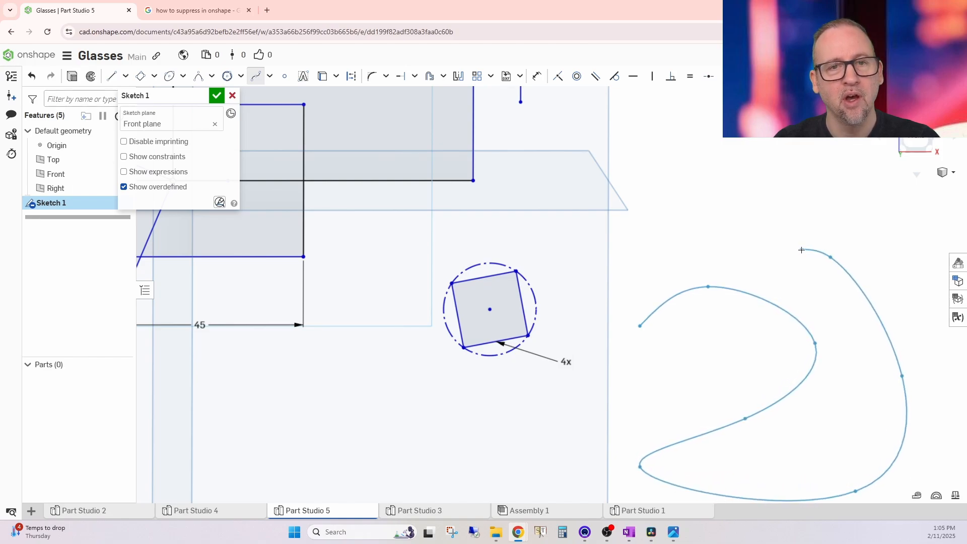
{"action": "right_click", "coordinate": [802, 250]}
{"action": "left_click", "coordinate": [821, 259]}
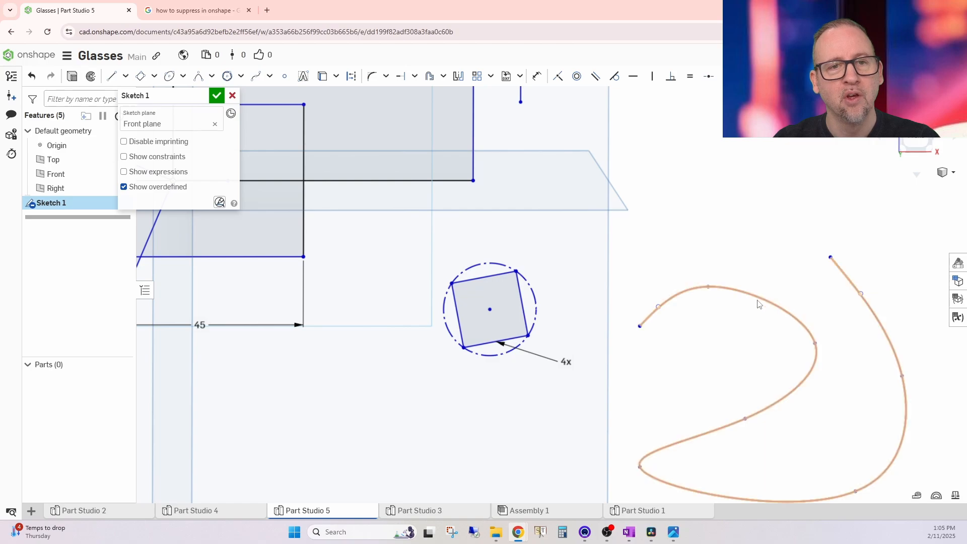
Step: Reshape the spline by moving its curve and start point and swinging the start point's tangent handle downward
{"action": "mouse_move", "coordinate": [750, 294]}
{"action": "left_mouse_down"}
{"action": "mouse_move", "coordinate": [737, 307]}
{"action": "mouse_move", "coordinate": [735, 286]}
{"action": "mouse_move", "coordinate": [749, 282]}
{"action": "left_mouse_up"}
{"action": "mouse_move", "coordinate": [632, 328]}
{"action": "left_mouse_down"}
{"action": "mouse_move", "coordinate": [632, 275]}
{"action": "mouse_move", "coordinate": [636, 299]}
{"action": "left_mouse_up"}
{"action": "mouse_move", "coordinate": [651, 235]}
{"action": "left_mouse_down"}
{"action": "mouse_move", "coordinate": [675, 277]}
{"action": "mouse_move", "coordinate": [664, 298]}
{"action": "mouse_move", "coordinate": [683, 265]}
{"action": "mouse_move", "coordinate": [679, 222]}
{"action": "mouse_move", "coordinate": [685, 243]}
{"action": "mouse_move", "coordinate": [663, 305]}
{"action": "mouse_move", "coordinate": [695, 239]}
{"action": "mouse_move", "coordinate": [686, 303]}
{"action": "mouse_move", "coordinate": [659, 331]}
{"action": "left_mouse_up"}
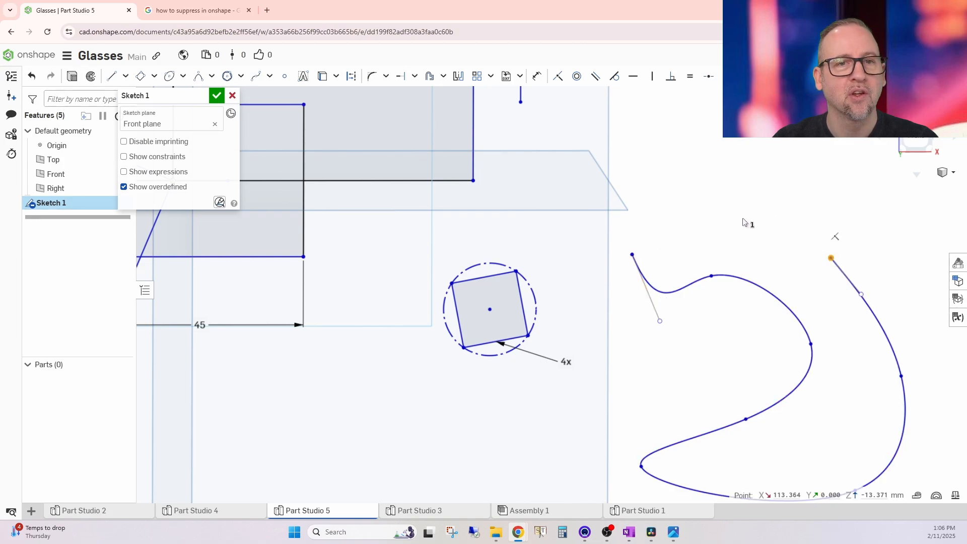
Step: Sketch a second spline from the first spline's end point over to its start point, closing the profile, and confirm it
{"action": "left_click", "coordinate": [255, 78]}
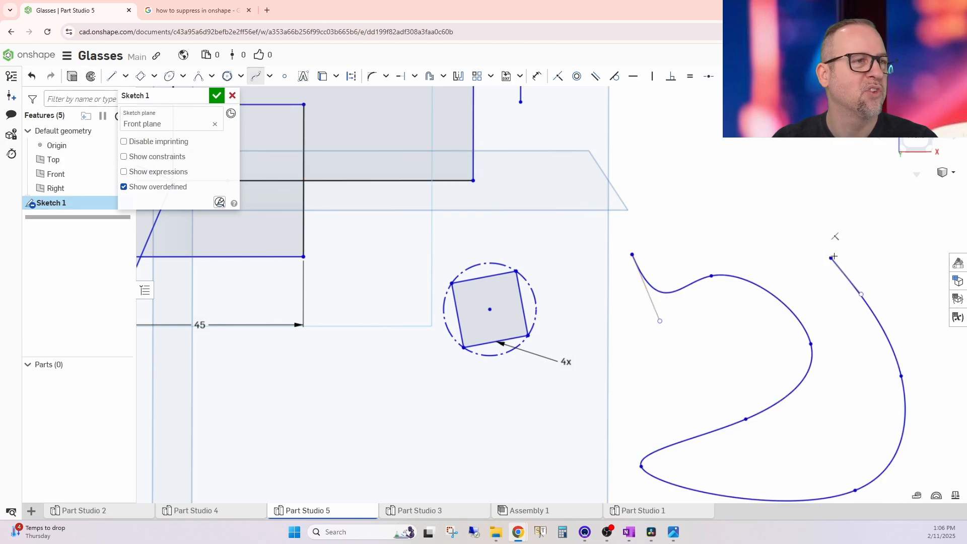
{"action": "left_click", "coordinate": [831, 259]}
{"action": "left_click", "coordinate": [753, 211]}
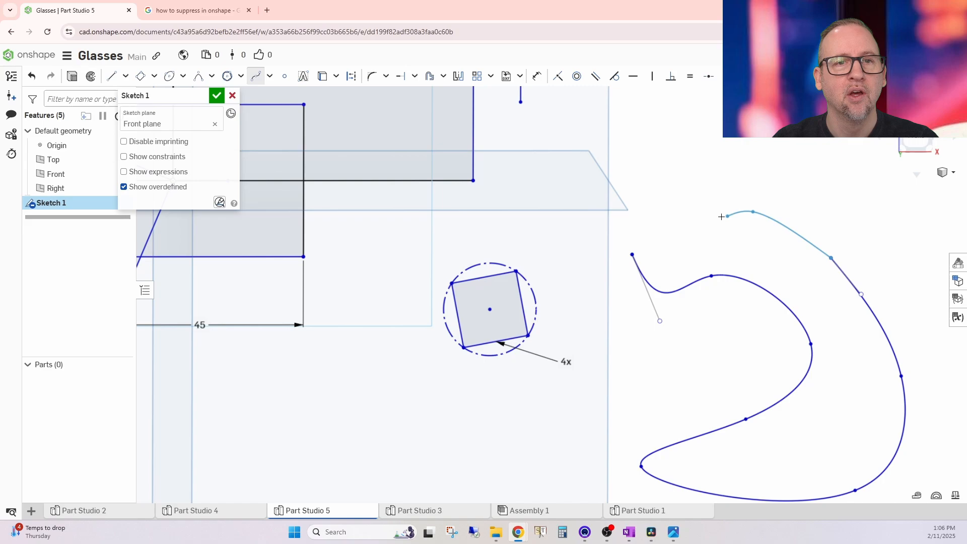
{"action": "left_click", "coordinate": [667, 230]}
{"action": "left_click", "coordinate": [632, 254]}
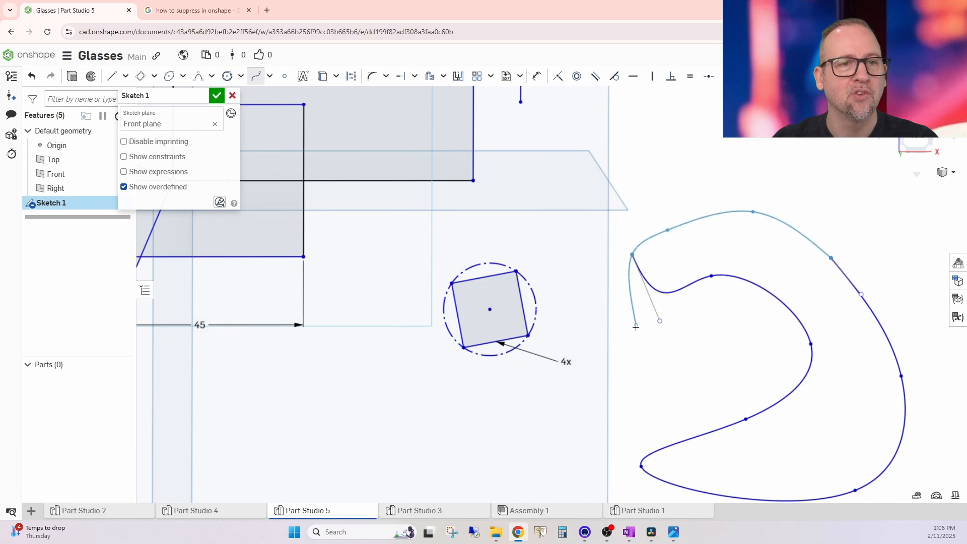
{"action": "right_click", "coordinate": [621, 286]}
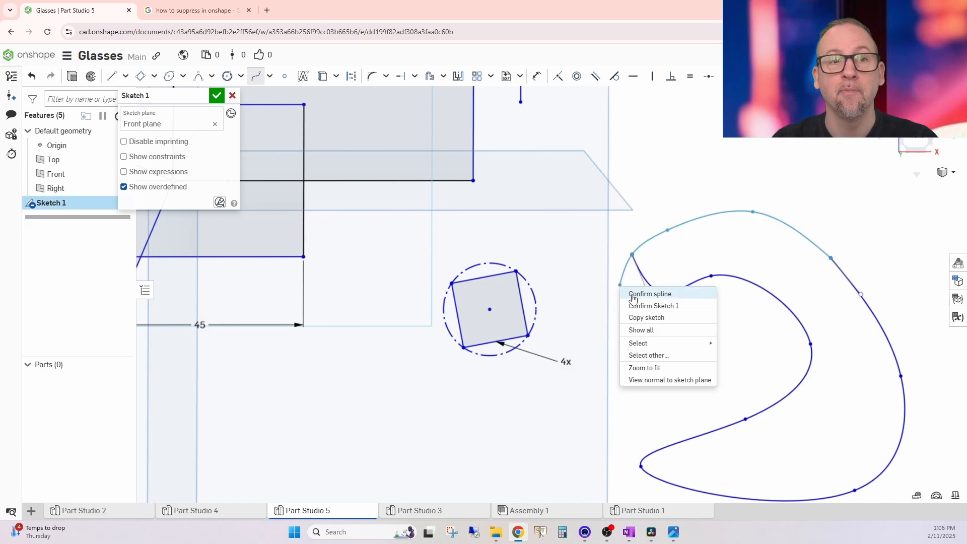
{"action": "left_click", "coordinate": [650, 294]}
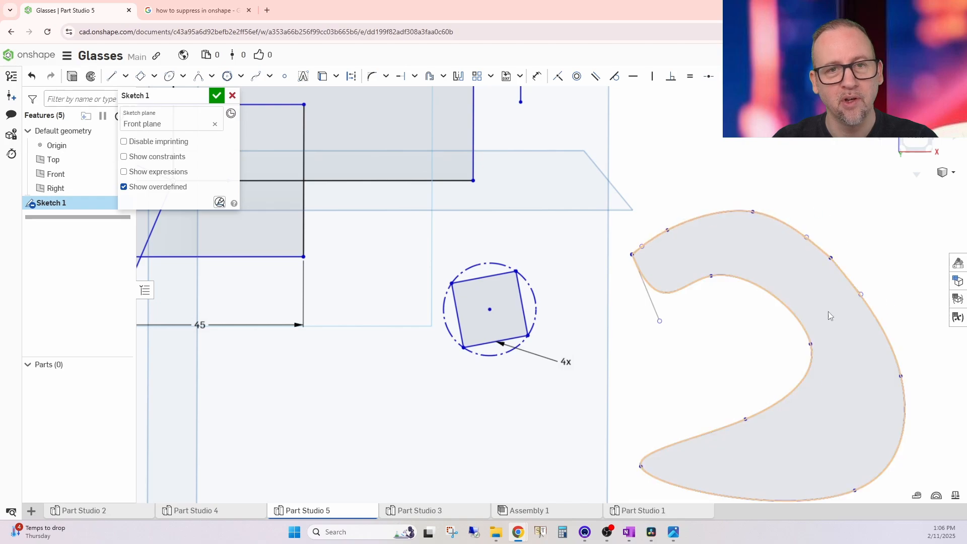
Step: Pull the closed profile's inner curve downward and shift the tangent handle at its blunt end
{"action": "left_click_drag", "start_coordinate": [746, 283], "coordinate": [739, 315]}
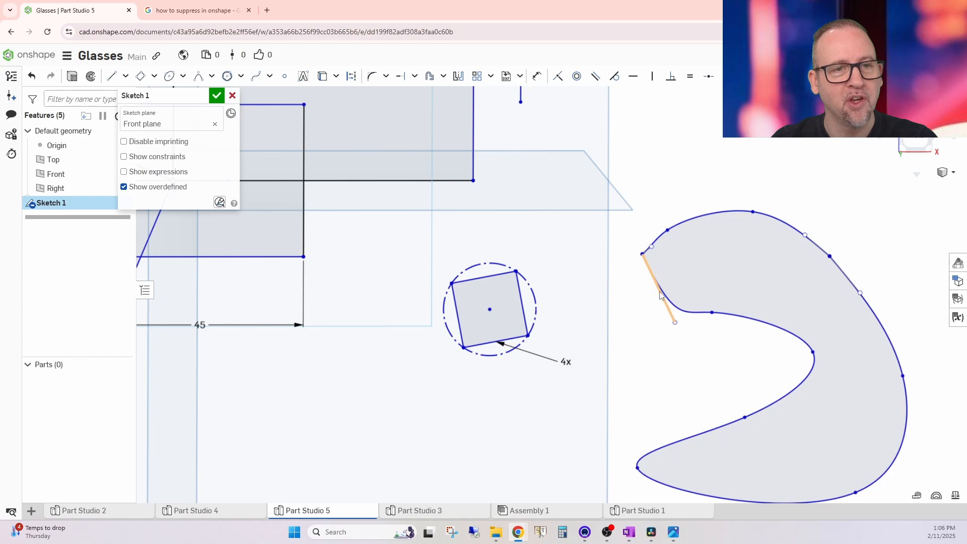
{"action": "left_click_drag", "start_coordinate": [661, 295], "coordinate": [646, 308]}
Step: Insert a spline point on the inner curve near the blunt end, and pull that end outward and the new point downward
{"action": "right_click", "coordinate": [648, 309]}
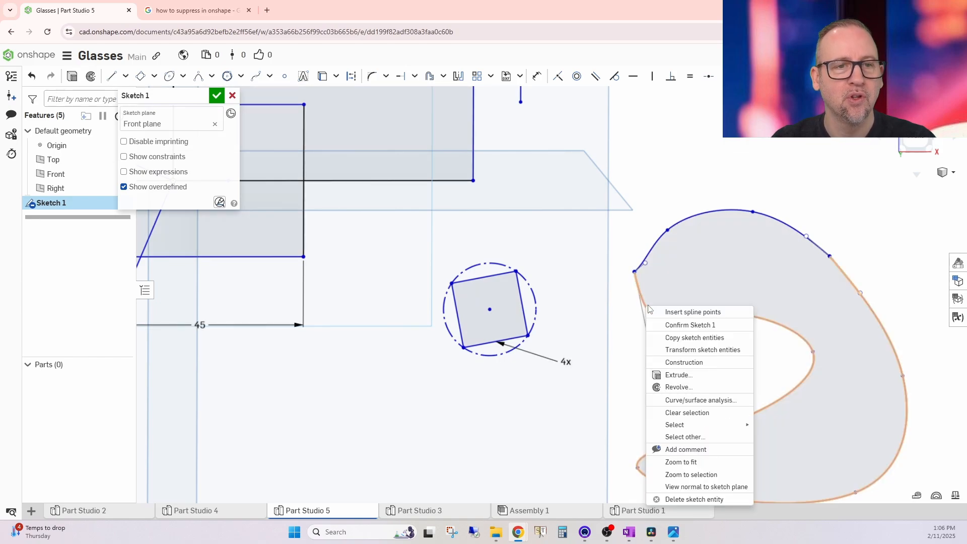
{"action": "left_click", "coordinate": [676, 312]}
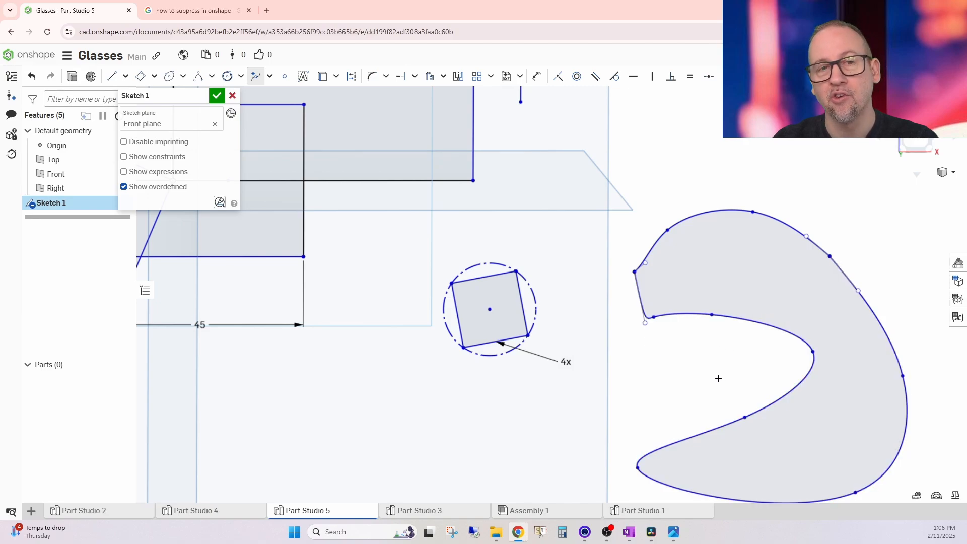
{"action": "right_click", "coordinate": [692, 352]}
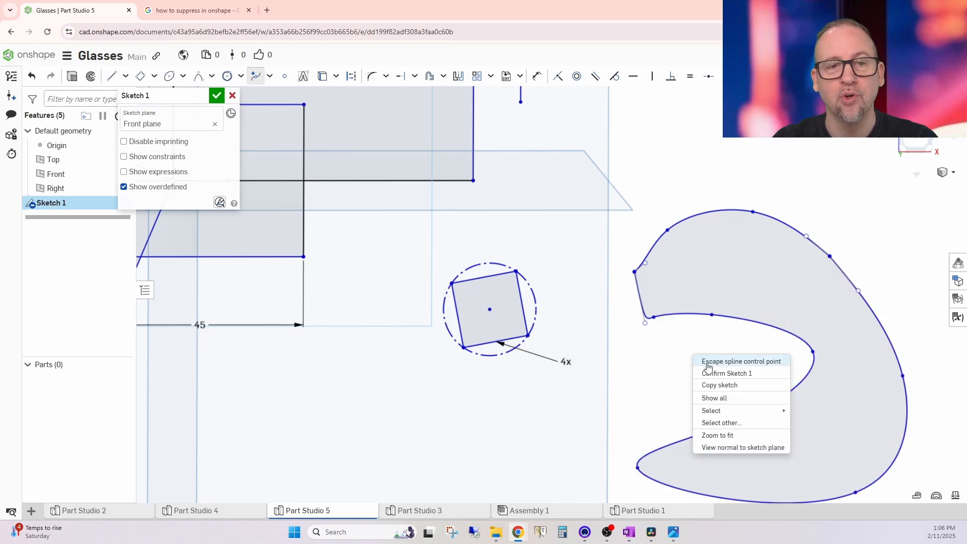
{"action": "left_click", "coordinate": [705, 362]}
{"action": "left_click_drag", "start_coordinate": [636, 296], "coordinate": [613, 296]}
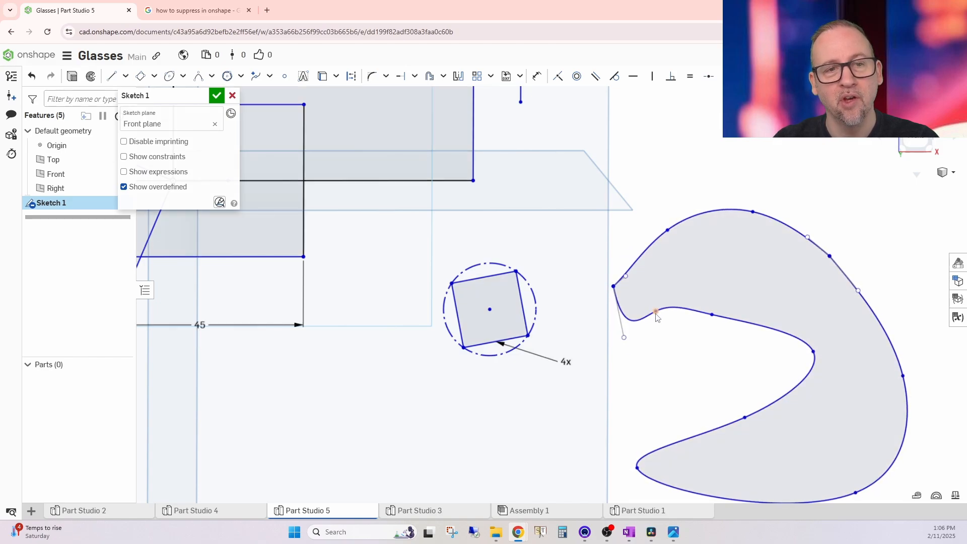
{"action": "mouse_move", "coordinate": [656, 311]}
{"action": "left_mouse_down"}
{"action": "mouse_move", "coordinate": [659, 349]}
{"action": "mouse_move", "coordinate": [663, 304]}
{"action": "mouse_move", "coordinate": [653, 338]}
{"action": "mouse_move", "coordinate": [700, 379]}
{"action": "mouse_move", "coordinate": [678, 369]}
{"action": "mouse_move", "coordinate": [701, 370]}
{"action": "left_mouse_up"}
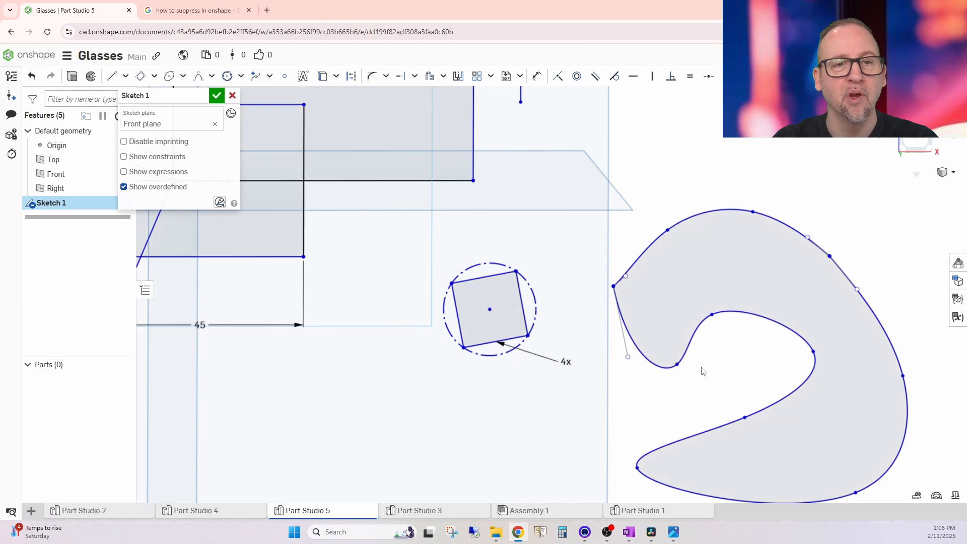
Step: Try a Bezier curve with six control points in the free space above the closed spline profile
{"action": "scroll", "coordinate": [701, 371], "scroll_direction": "down", "scroll_amount": 3}
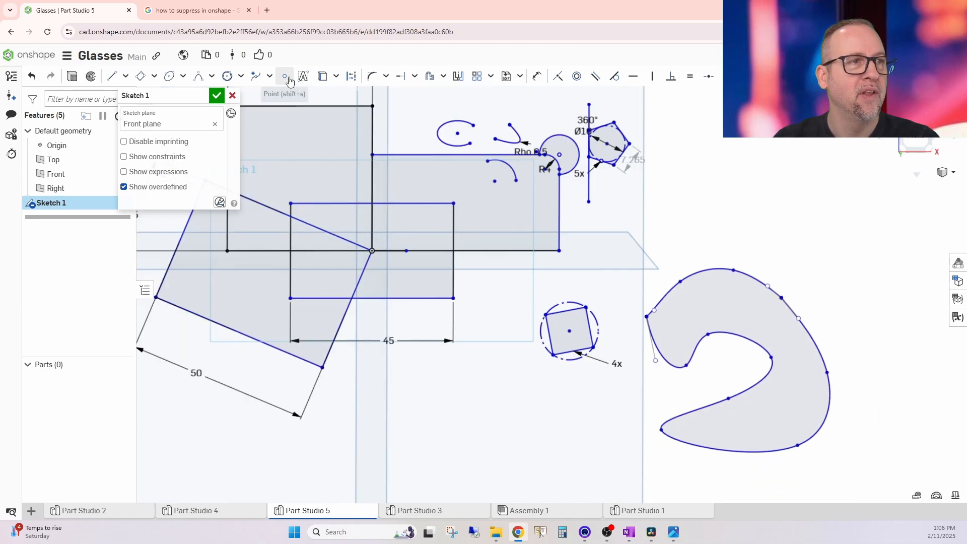
{"action": "left_click", "coordinate": [270, 77]}
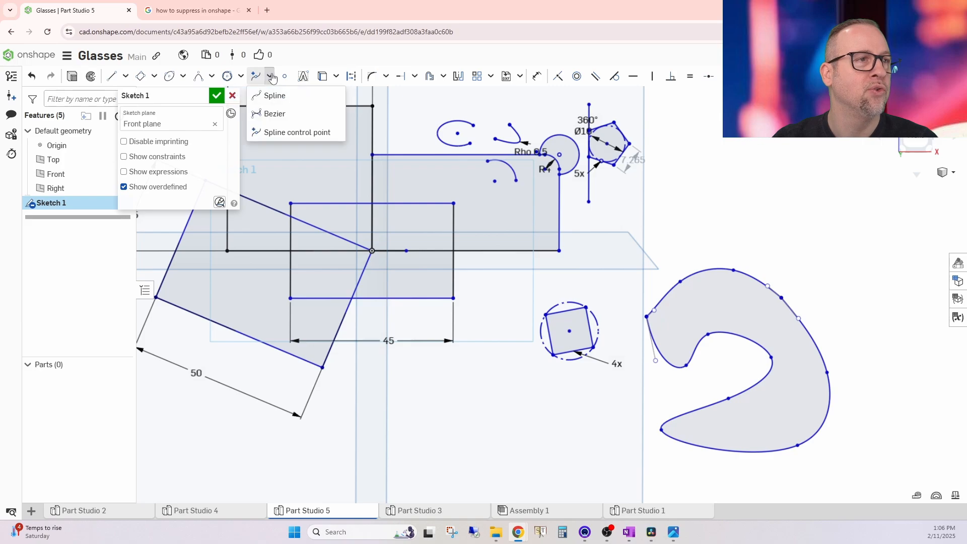
{"action": "left_click", "coordinate": [274, 112]}
{"action": "left_click", "coordinate": [723, 163]}
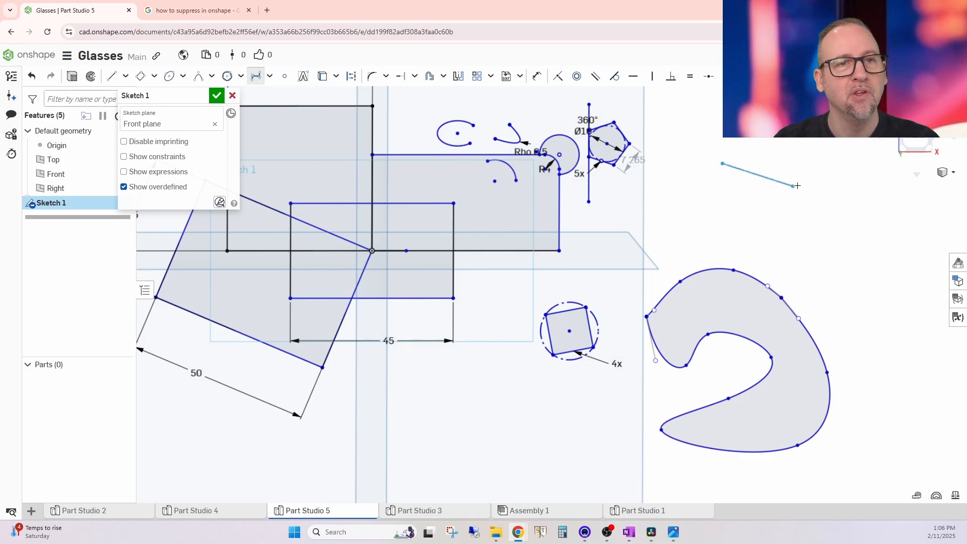
{"action": "left_click", "coordinate": [786, 165]}
{"action": "left_click", "coordinate": [789, 225]}
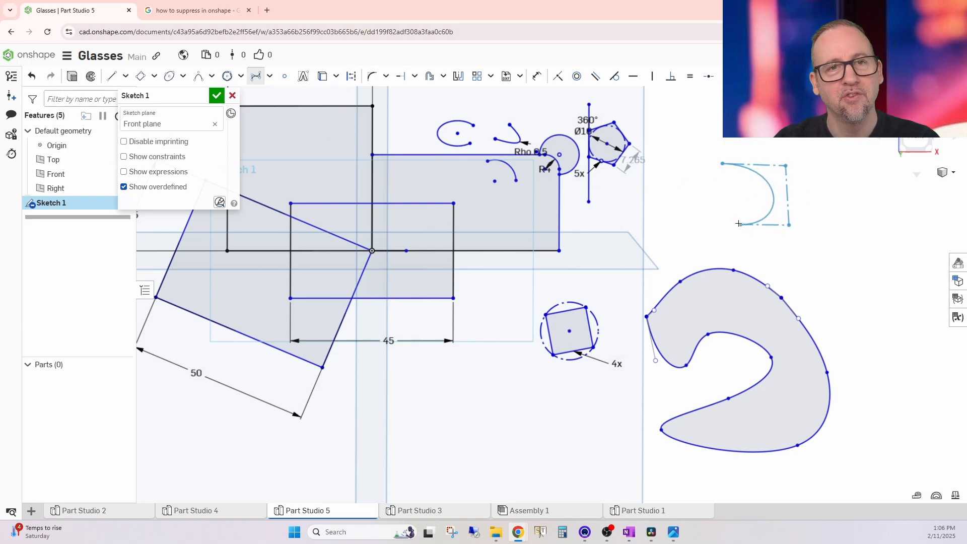
{"action": "left_click", "coordinate": [719, 236]}
{"action": "left_click", "coordinate": [796, 260]}
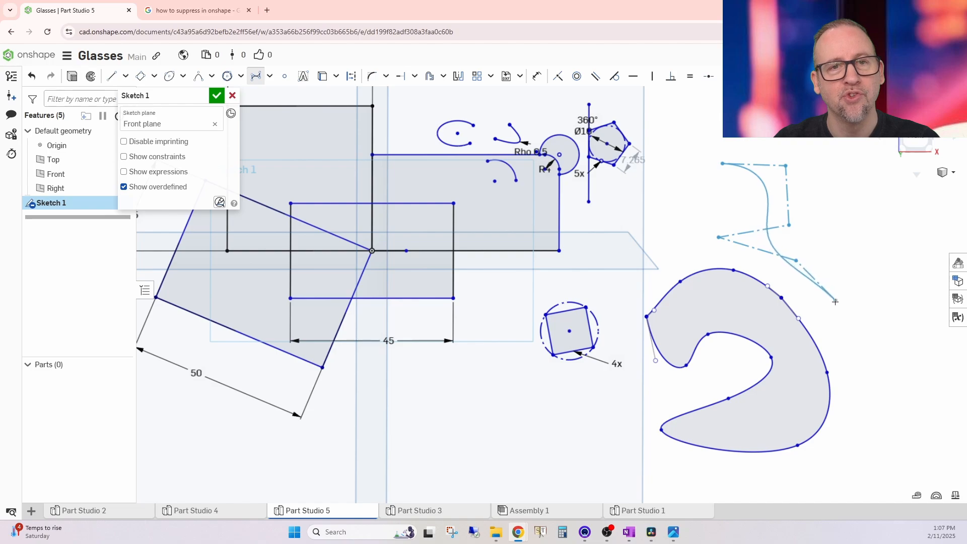
{"action": "left_click", "coordinate": [834, 307]}
{"action": "right_click", "coordinate": [835, 327]}
{"action": "left_click", "coordinate": [850, 335]}
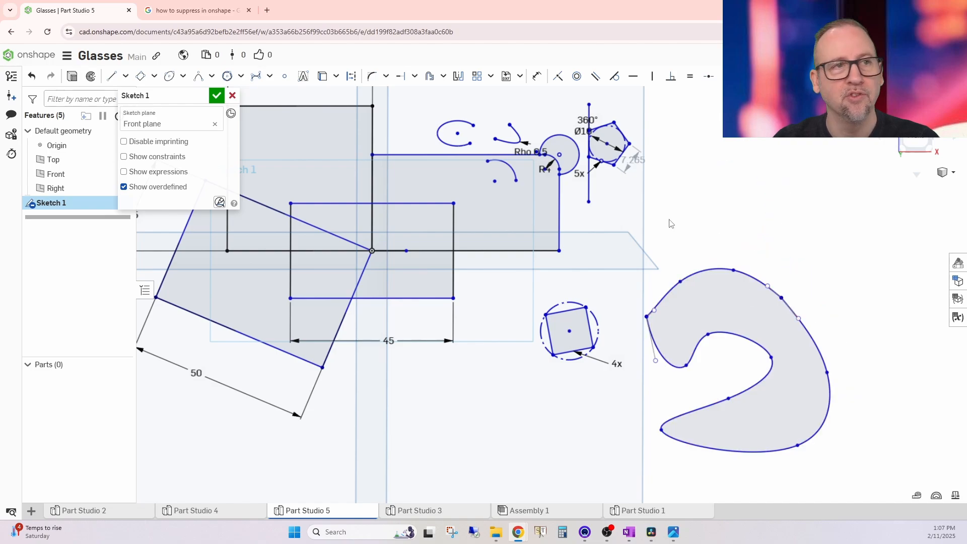
{"action": "left_click", "coordinate": [270, 76]}
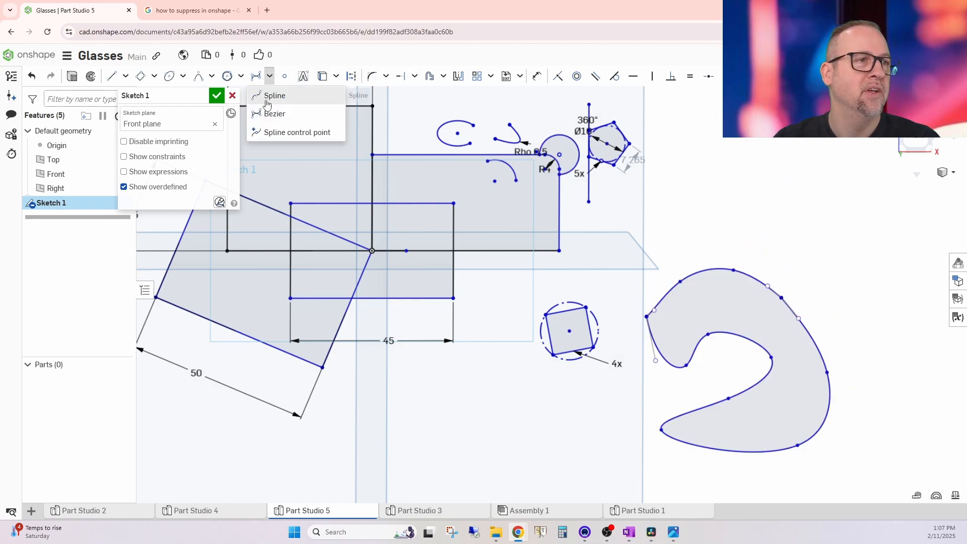
{"action": "left_click", "coordinate": [275, 132]}
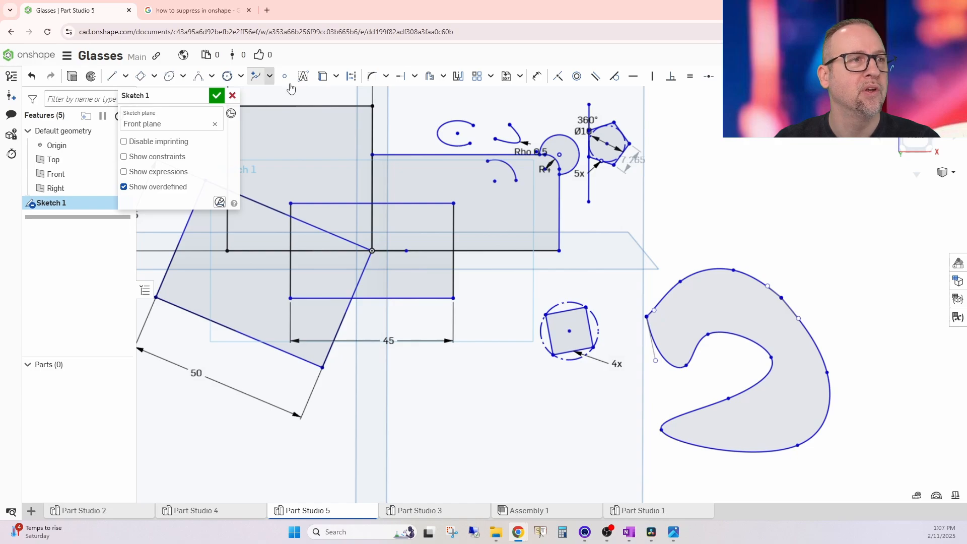
{"action": "left_click", "coordinate": [255, 76]}
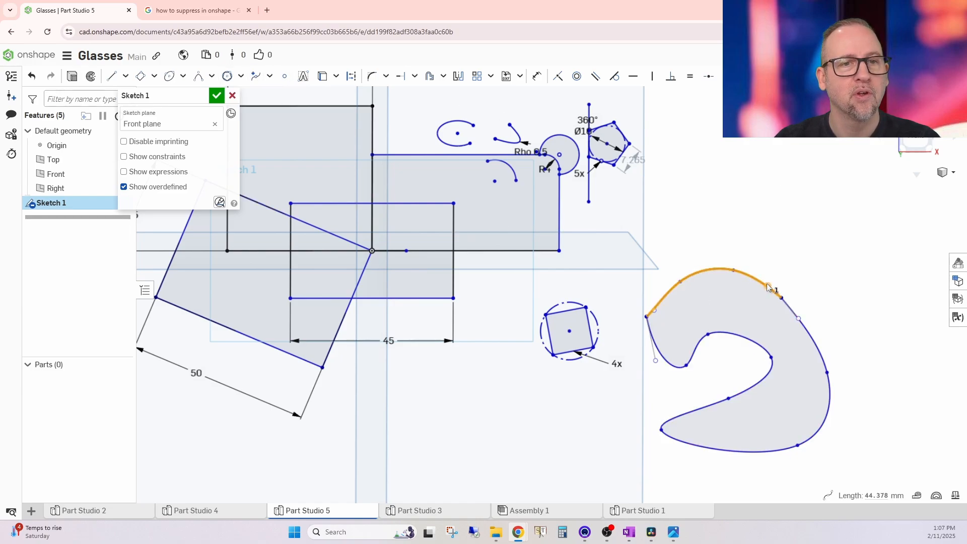
Step: Pull the tangent handle at the upper outer spline's joint with the adjoining curve upward and outward
{"action": "mouse_move", "coordinate": [767, 285]}
{"action": "left_mouse_down"}
{"action": "mouse_move", "coordinate": [773, 258]}
{"action": "mouse_move", "coordinate": [785, 258]}
{"action": "left_mouse_up"}
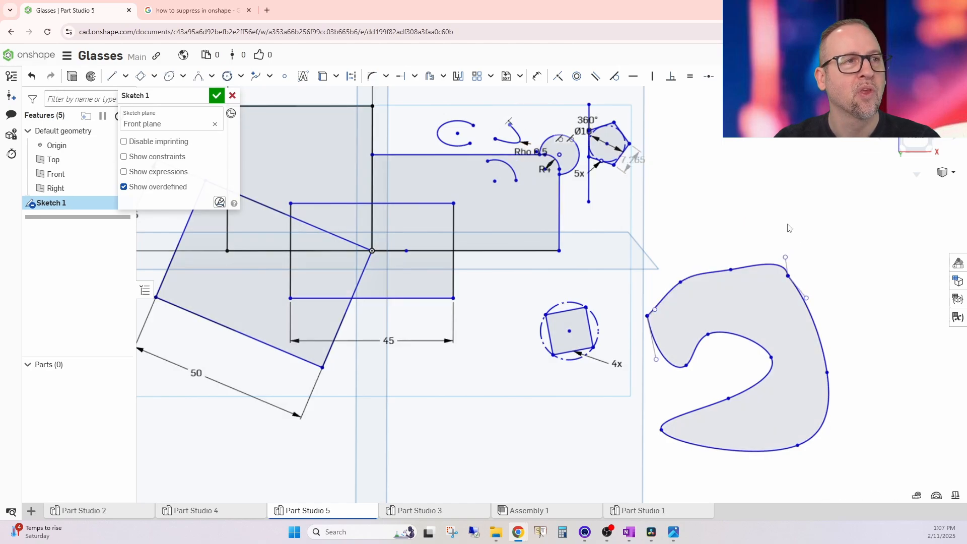
Step: Add sketch text reading "text" followed by a line break, in a rectangular box in the free space below the Front plane's outline
{"action": "middle_click_drag", "start_coordinate": [549, 401], "coordinate": [648, 247]}
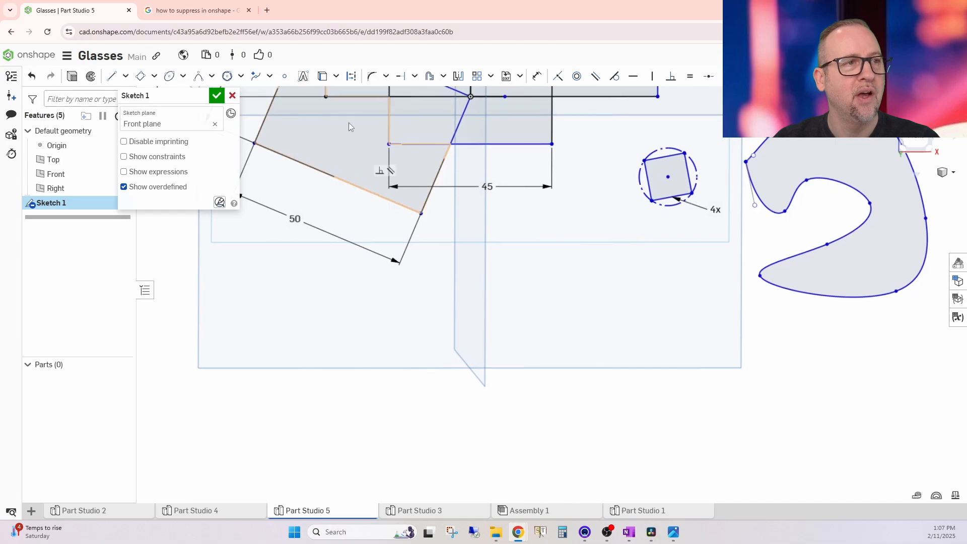
{"action": "left_click", "coordinate": [304, 78]}
{"action": "left_click_drag", "start_coordinate": [552, 399], "coordinate": [673, 451]}
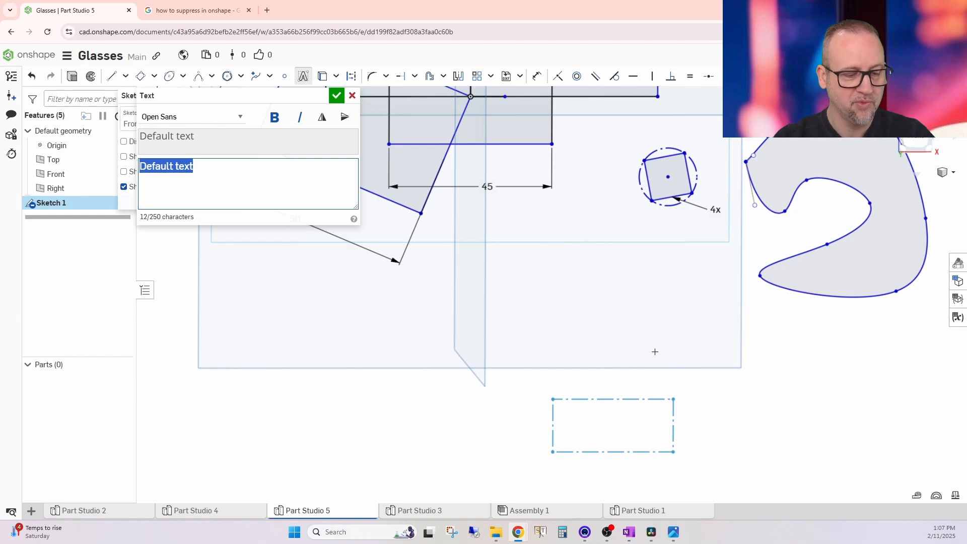
{"action": "type", "text": "tez"}
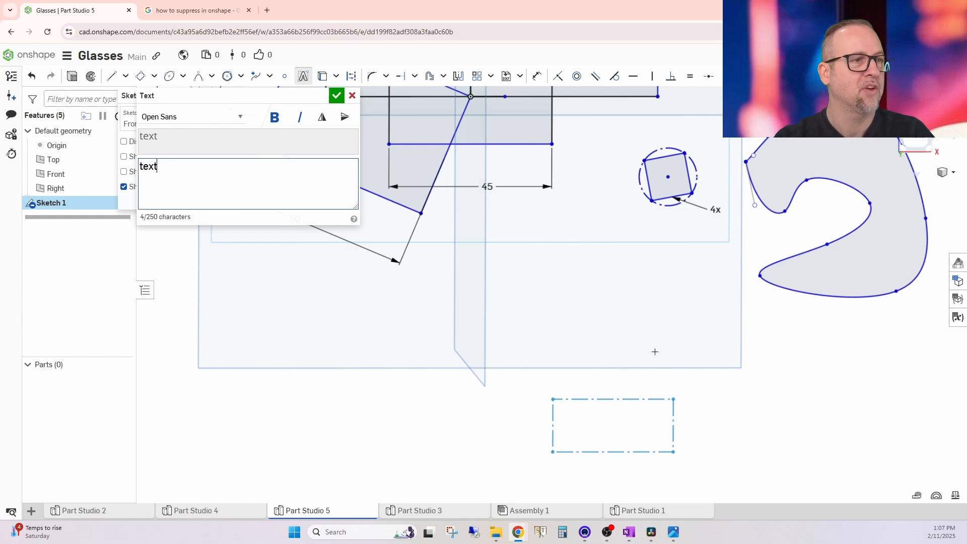
{"action": "type", "text": "t"}
{"action": "key", "text": "Return"}
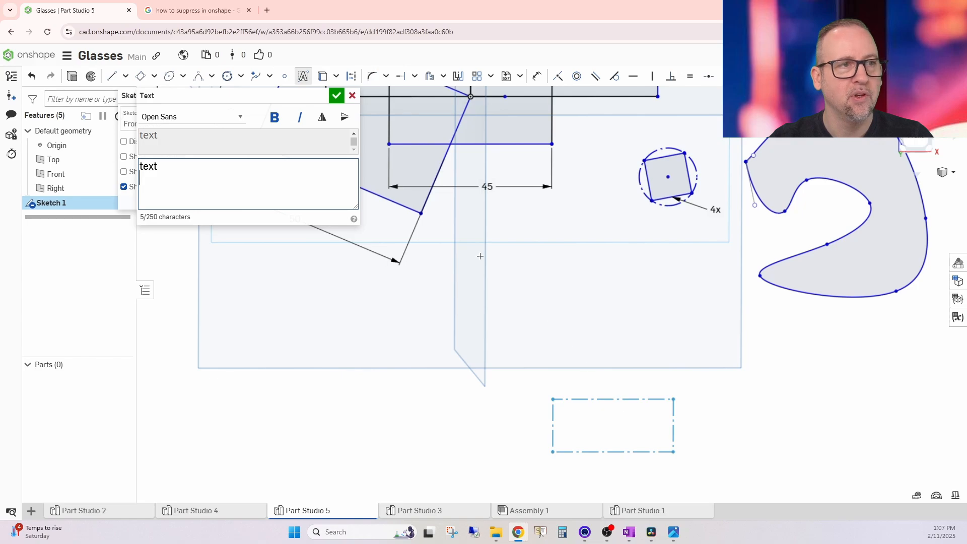
{"action": "left_click", "coordinate": [337, 95]}
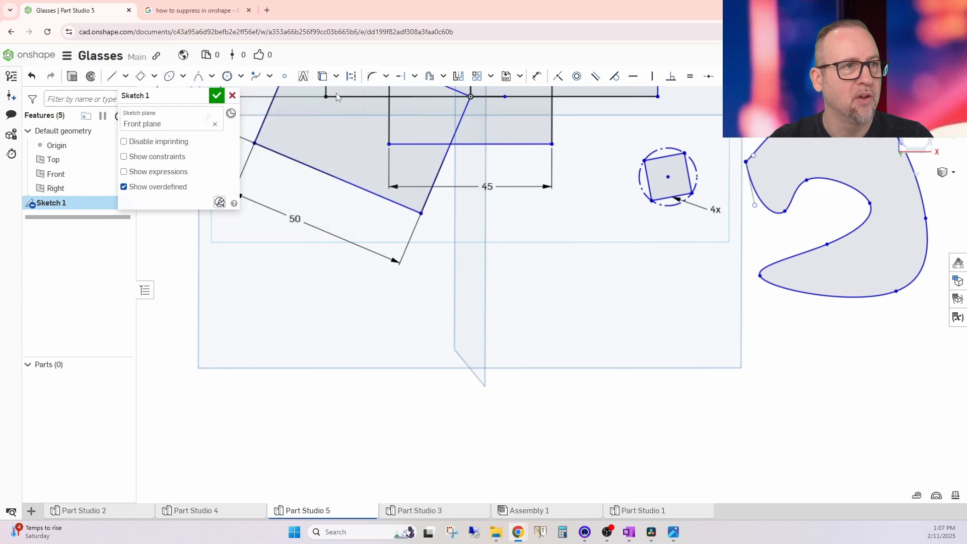
Step: Edit the sketch text to add a second line reading "1" and turn off its vertical flip
{"action": "left_click", "coordinate": [916, 142]}
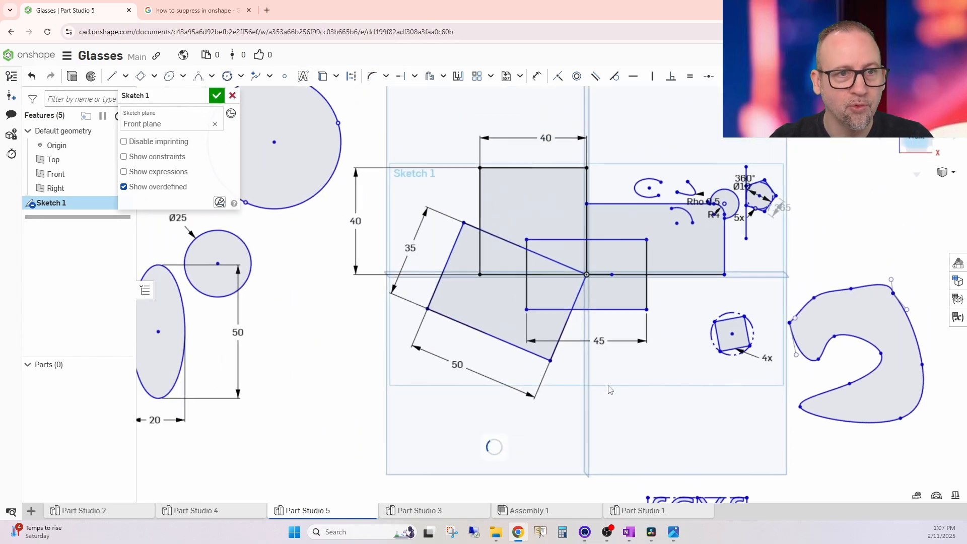
{"action": "scroll", "coordinate": [608, 386], "scroll_direction": "down", "scroll_amount": 1}
{"action": "middle_click_drag", "start_coordinate": [660, 452], "coordinate": [557, 307]}
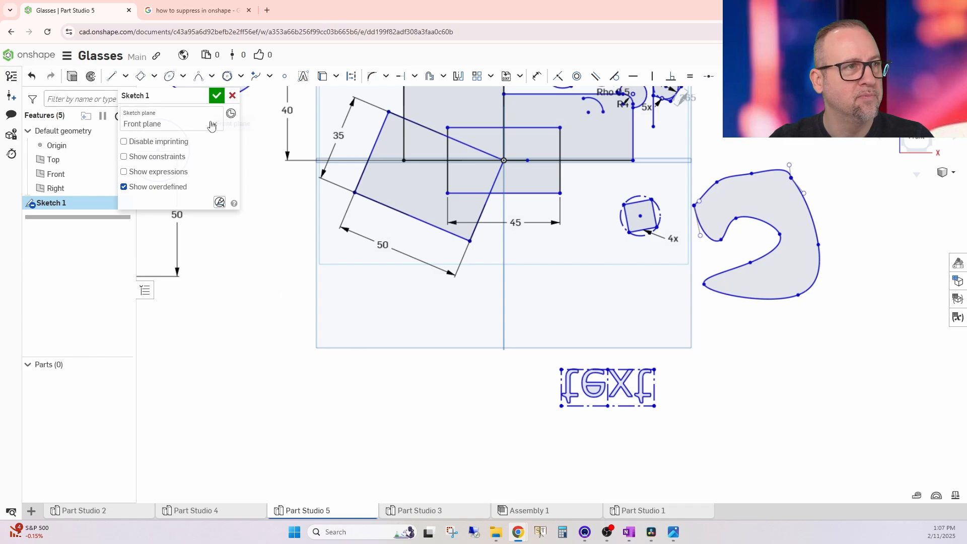
{"action": "right_click", "coordinate": [609, 392]}
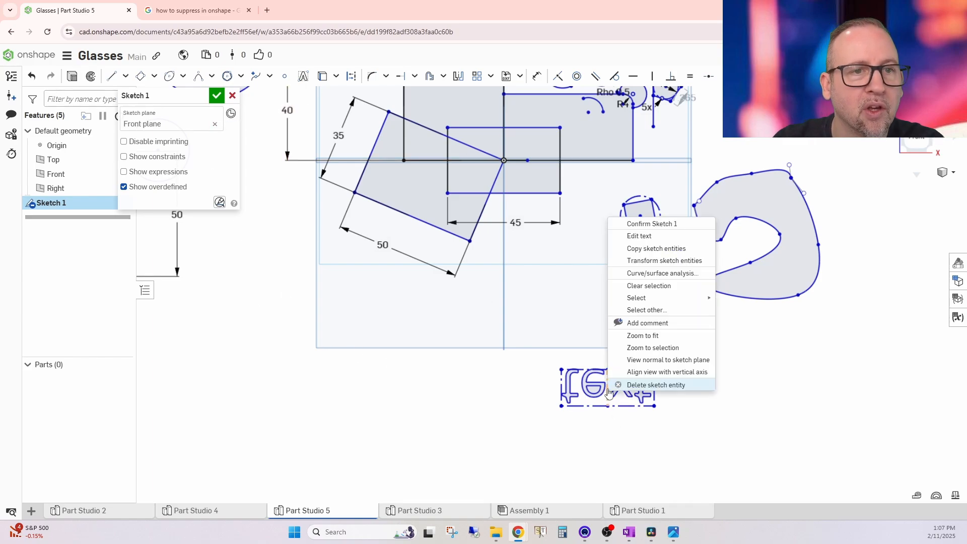
{"action": "left_click", "coordinate": [638, 236]}
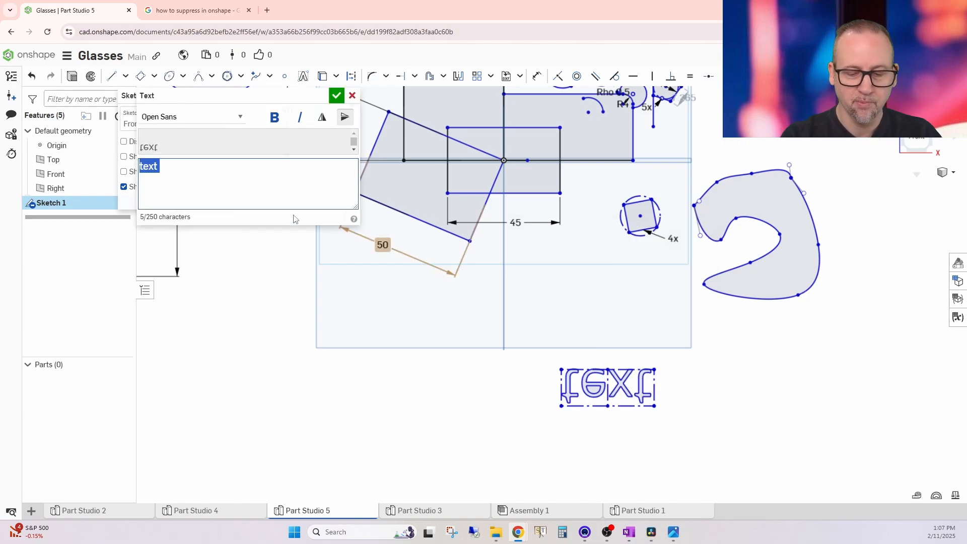
{"action": "key", "text": "Down"}
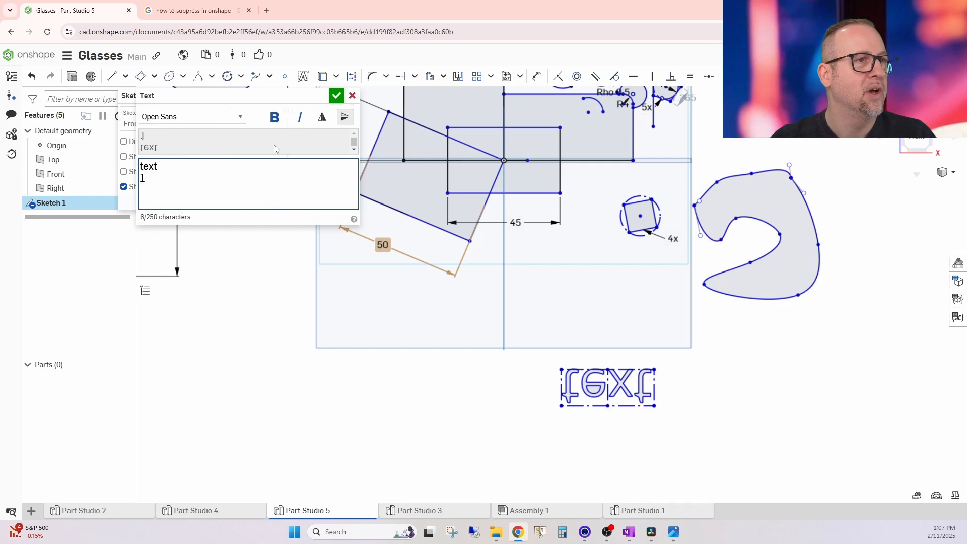
{"action": "left_click", "coordinate": [346, 119]}
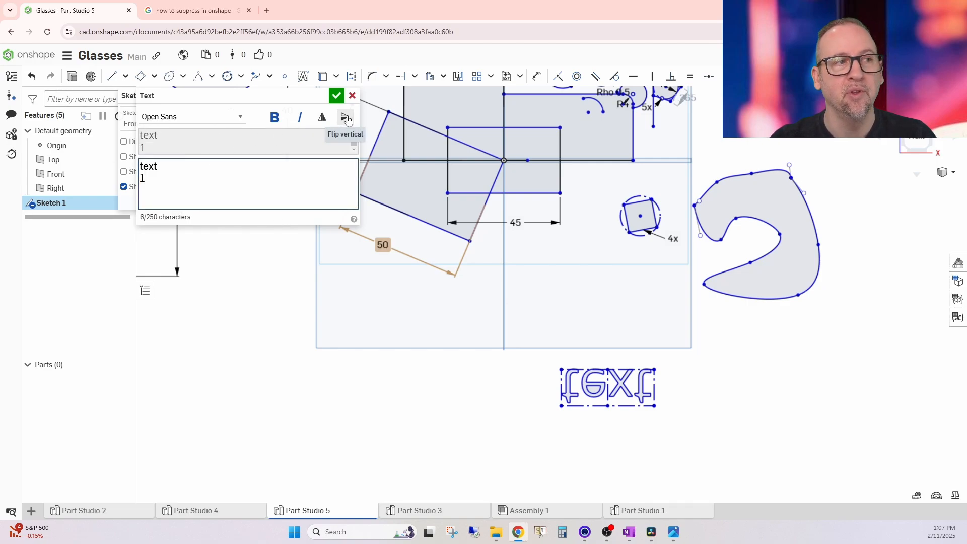
Step: Accept the two-line sketch text "text" and "1" and move its text box to a slightly different place
{"action": "left_click", "coordinate": [336, 95]}
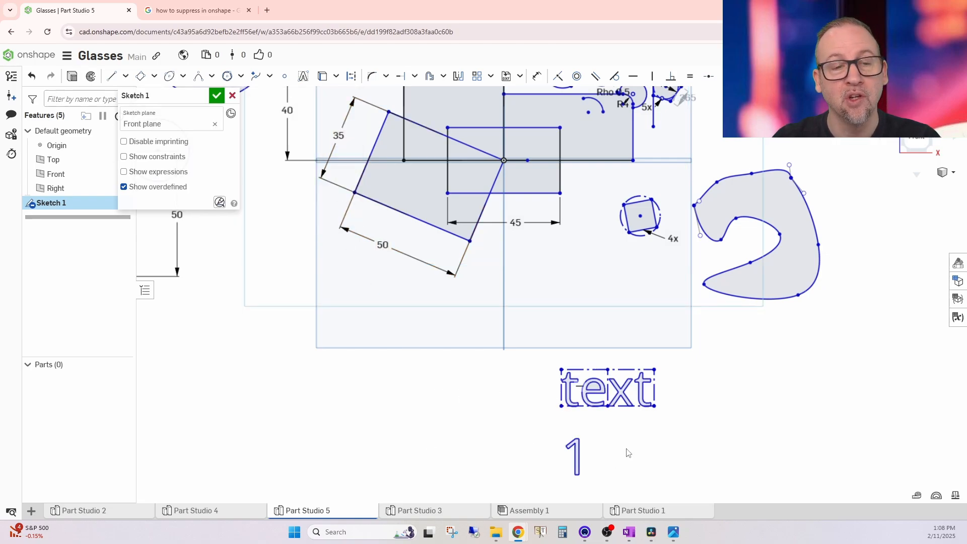
{"action": "mouse_move", "coordinate": [628, 452]}
{"action": "right_mouse_down"}
{"action": "mouse_move", "coordinate": [620, 425]}
{"action": "mouse_move", "coordinate": [636, 431]}
{"action": "right_mouse_up"}
{"action": "scroll", "coordinate": [620, 413], "scroll_direction": "up", "scroll_amount": 5}
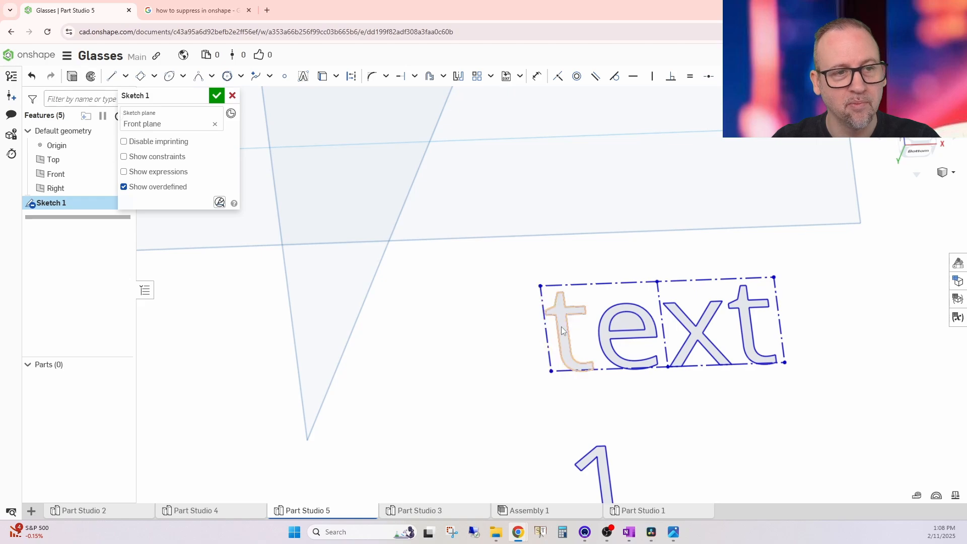
{"action": "scroll", "coordinate": [755, 410], "scroll_direction": "down", "scroll_amount": 3}
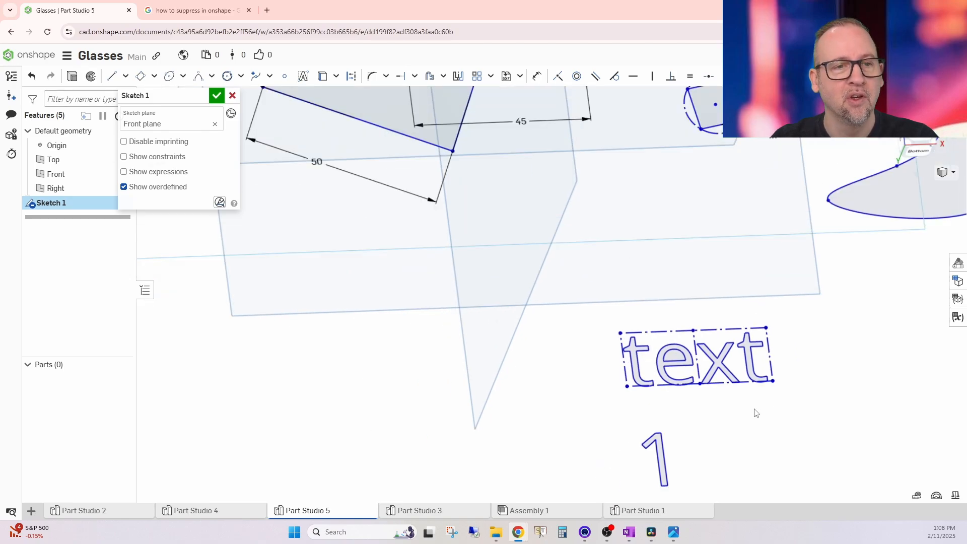
{"action": "middle_click_drag", "start_coordinate": [822, 391], "coordinate": [712, 346]}
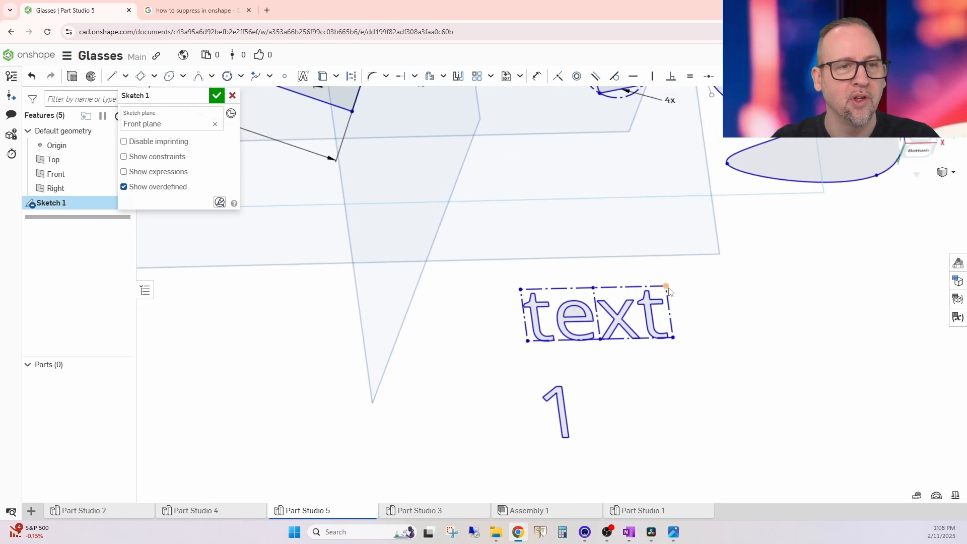
{"action": "mouse_move", "coordinate": [668, 292]}
{"action": "left_mouse_down"}
{"action": "mouse_move", "coordinate": [615, 322]}
{"action": "mouse_move", "coordinate": [567, 321]}
{"action": "mouse_move", "coordinate": [577, 304]}
{"action": "mouse_move", "coordinate": [579, 326]}
{"action": "left_mouse_up"}
Step: Reopen the sketch text for editing to review its content and close the editor without changes
{"action": "right_click", "coordinate": [579, 321]}
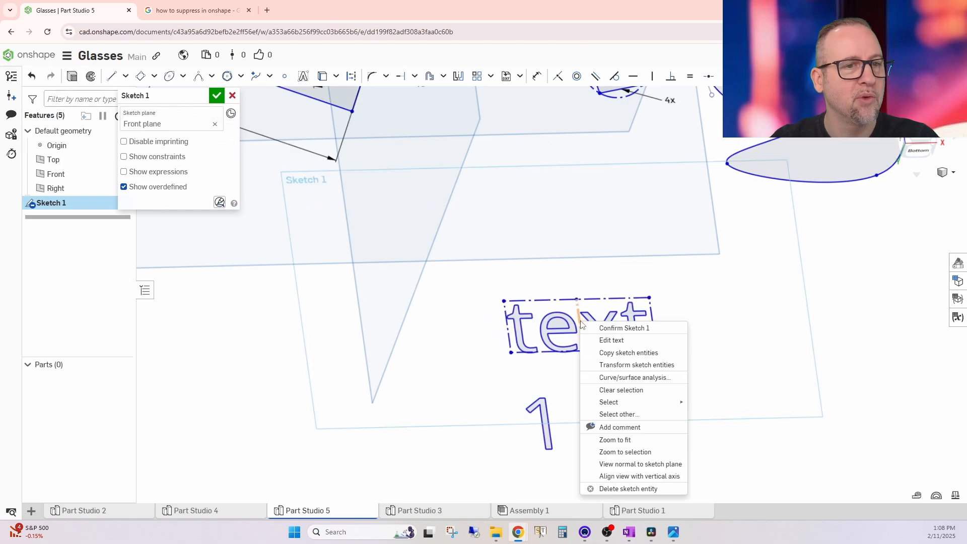
{"action": "left_click", "coordinate": [611, 341]}
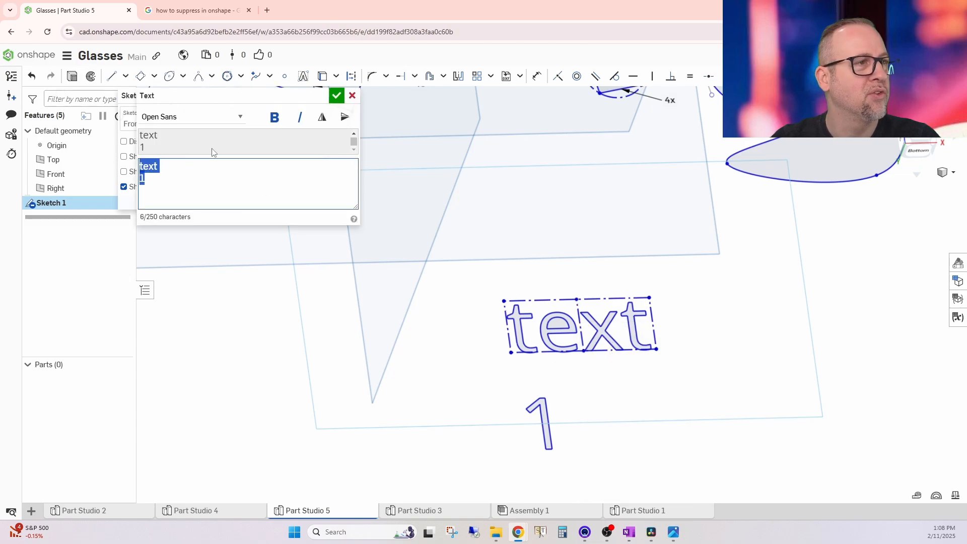
{"action": "left_click", "coordinate": [185, 148]}
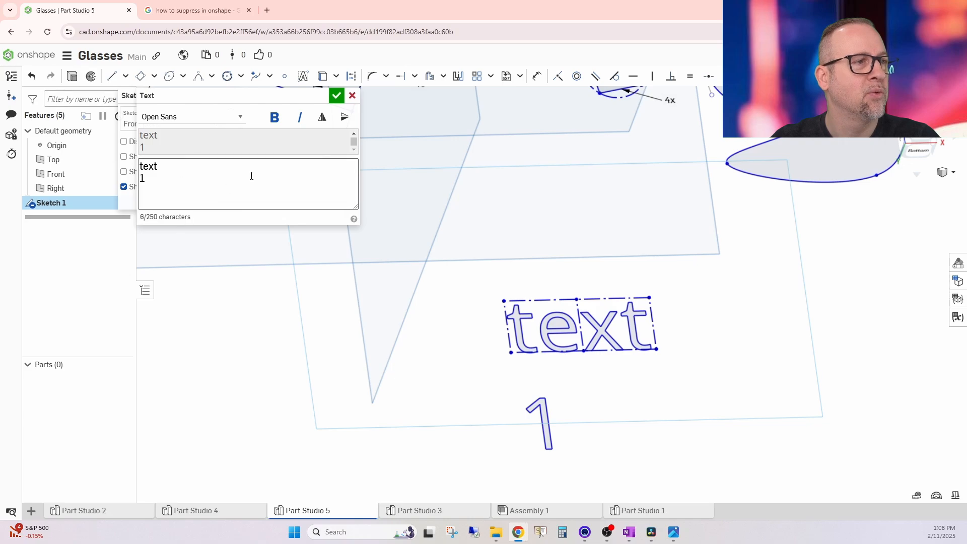
{"action": "left_click", "coordinate": [337, 95]}
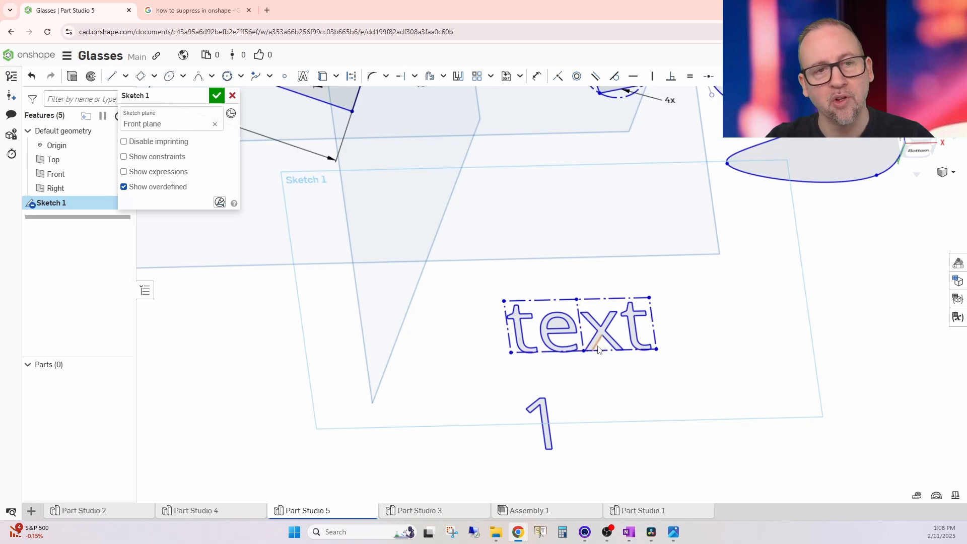
Step: Shift the text box by its corner and dimension the height of its first line to 10 mm
{"action": "left_click_drag", "start_coordinate": [658, 350], "coordinate": [639, 297]}
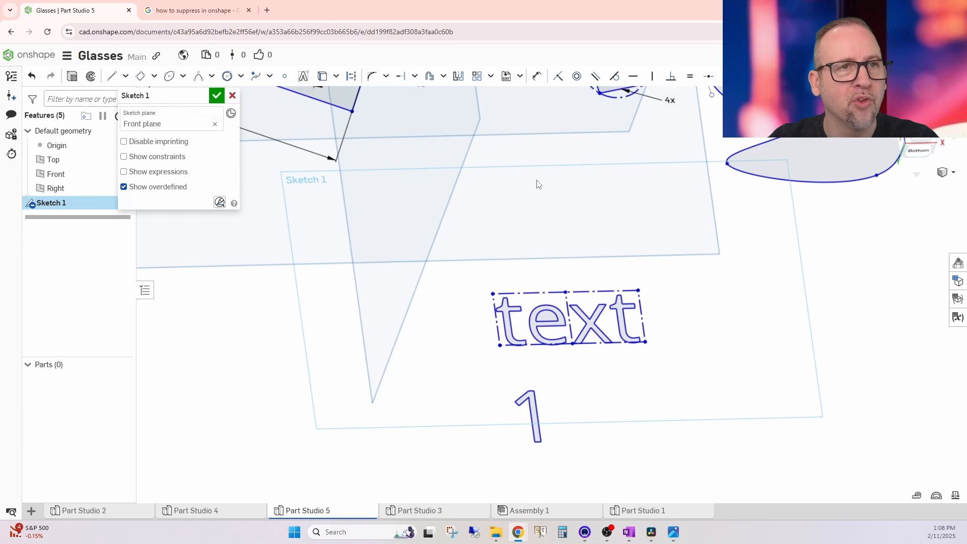
{"action": "left_click", "coordinate": [536, 76]}
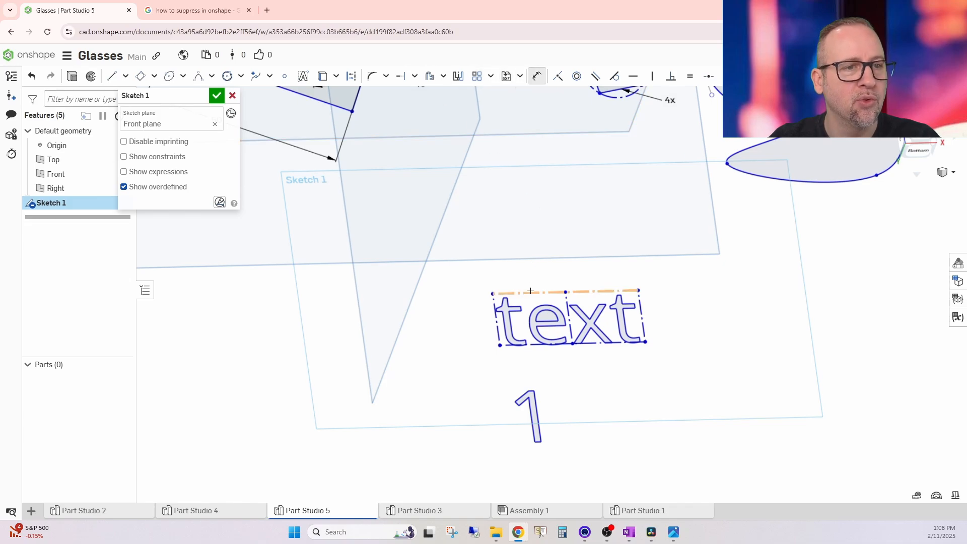
{"action": "left_click", "coordinate": [529, 292]}
{"action": "left_click", "coordinate": [500, 346]}
{"action": "left_click", "coordinate": [461, 341]}
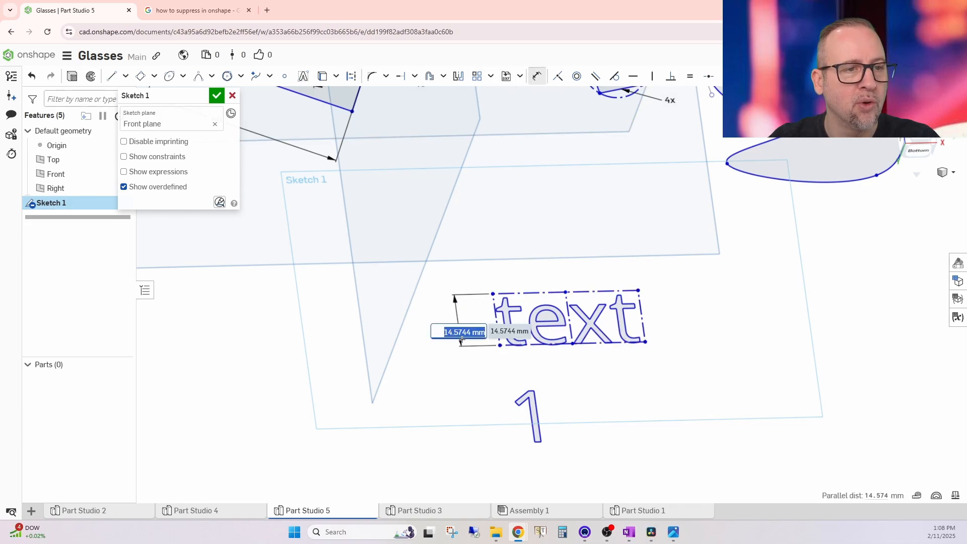
{"action": "type", "text": "10"}
{"action": "key", "text": "Return"}
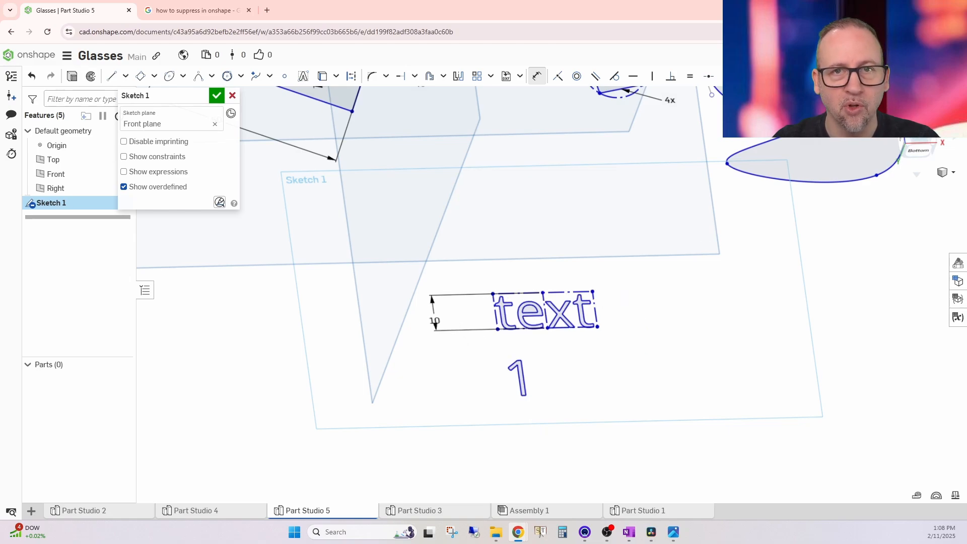
Step: Finish editing Sketch 1 and hide it in the part studio
{"action": "key", "text": "n"}
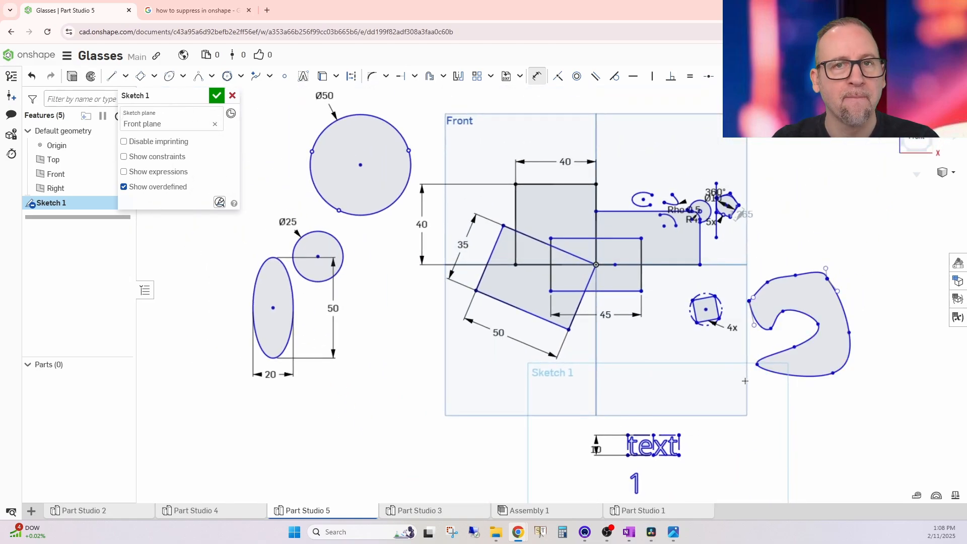
{"action": "middle_click_drag", "start_coordinate": [800, 459], "coordinate": [746, 382]}
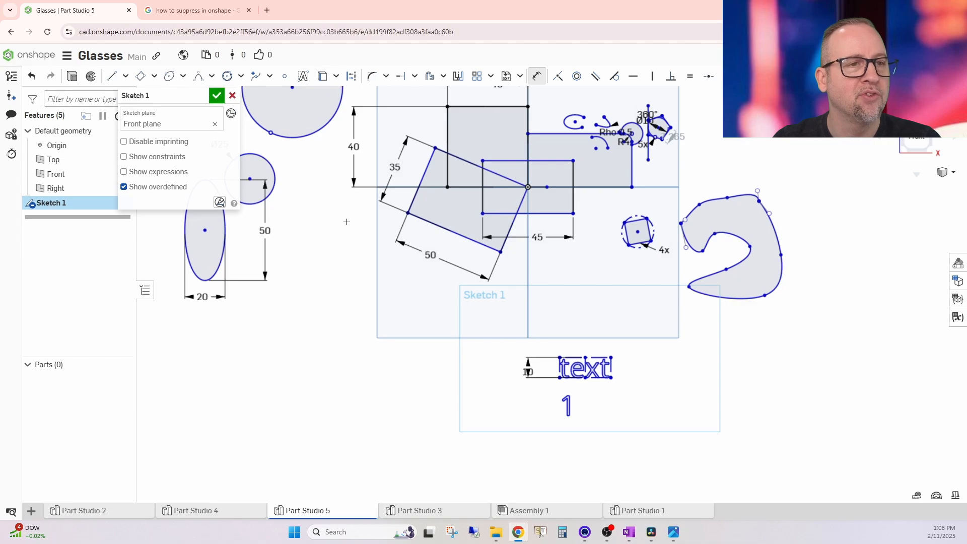
{"action": "mouse_move", "coordinate": [398, 396]}
{"action": "right_mouse_down"}
{"action": "mouse_move", "coordinate": [397, 410]}
{"action": "mouse_move", "coordinate": [406, 376]}
{"action": "right_mouse_up"}
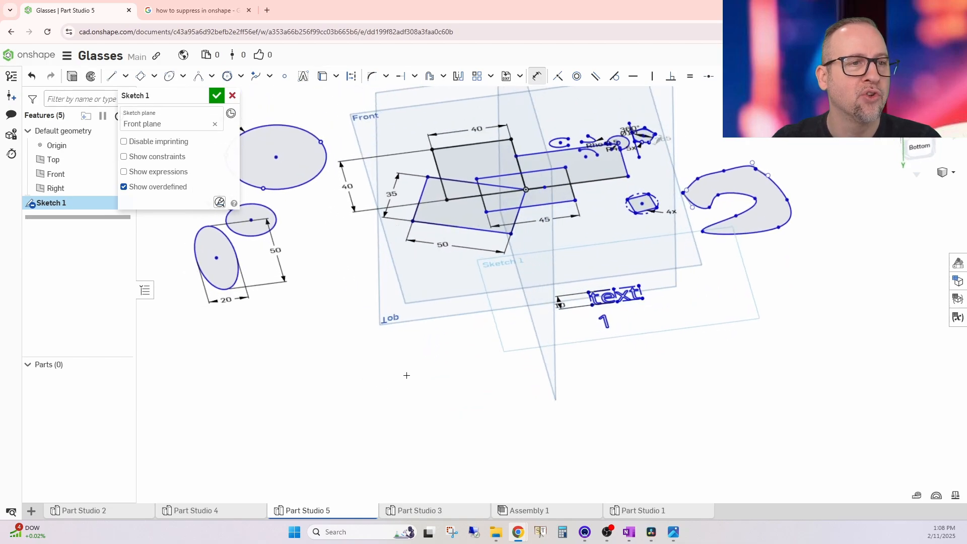
{"action": "middle_click_drag", "start_coordinate": [351, 339], "coordinate": [328, 400]}
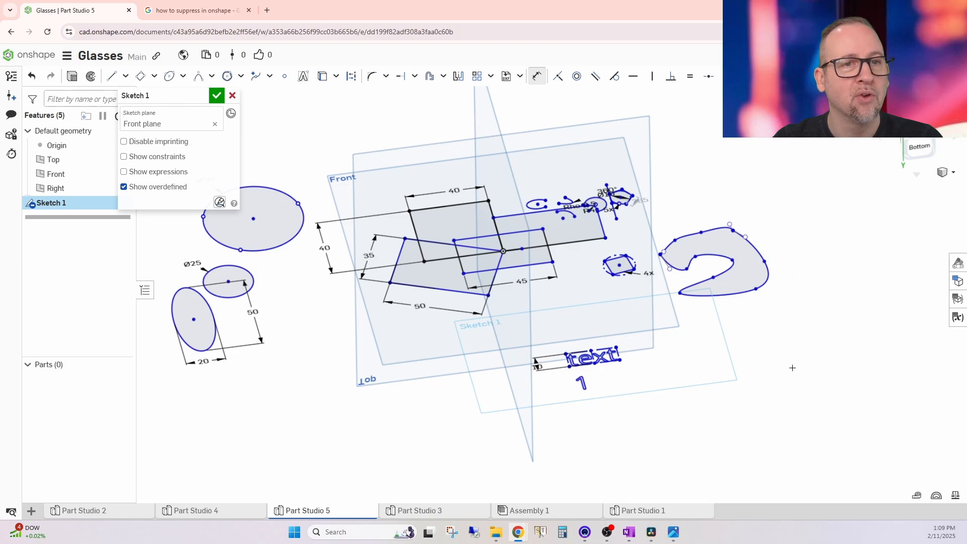
{"action": "middle_click_drag", "start_coordinate": [792, 392], "coordinate": [808, 388]}
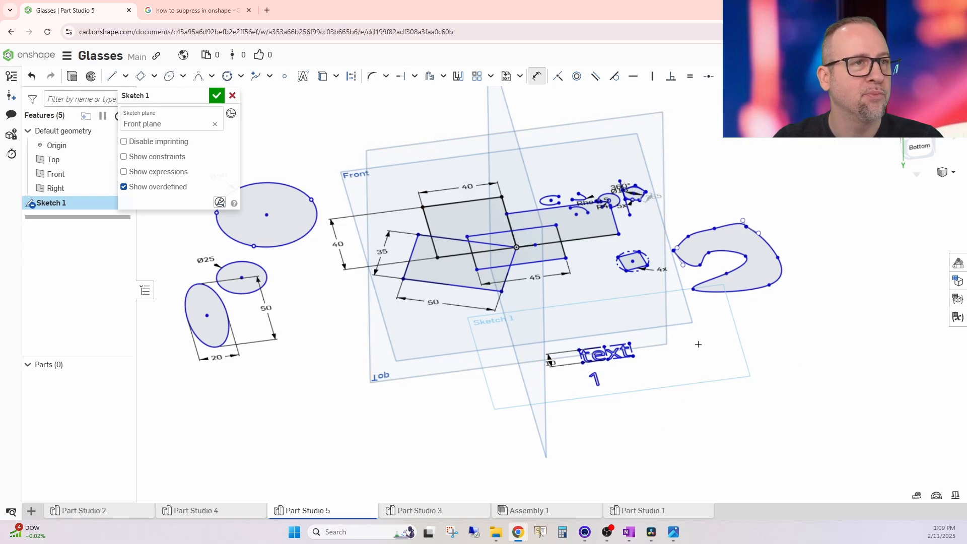
{"action": "left_click", "coordinate": [217, 96]}
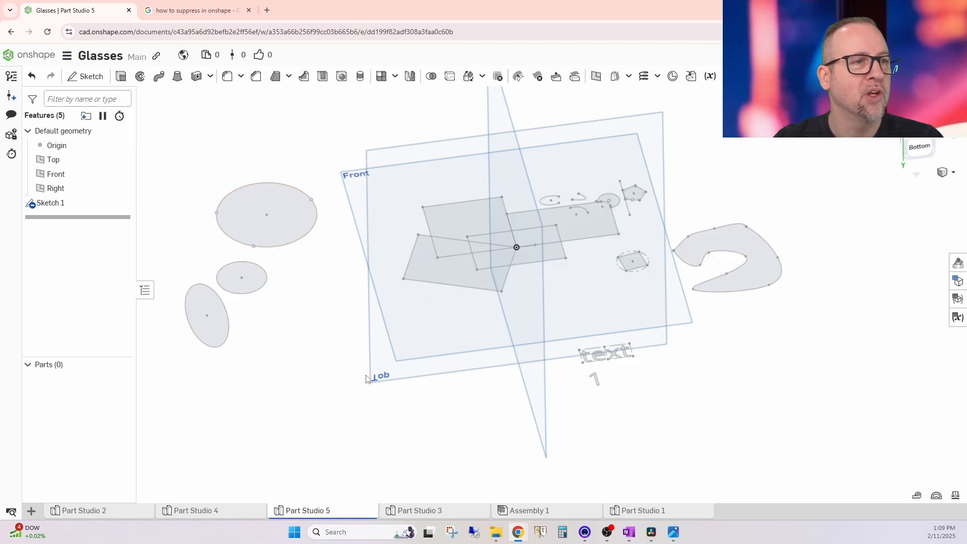
{"action": "left_click", "coordinate": [121, 203]}
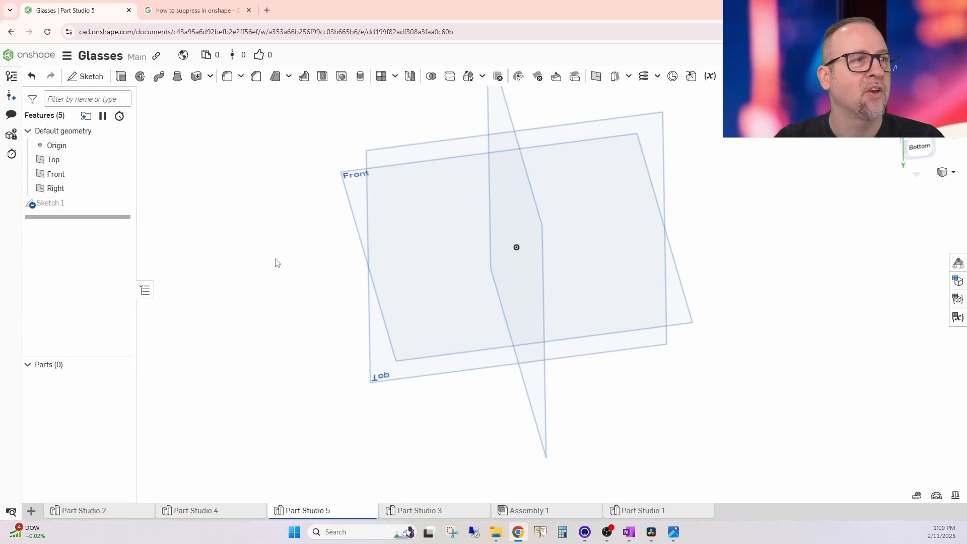
Step: Start a new sketch on the Front plane and hide the Top, Right and Front planes
{"action": "left_click", "coordinate": [85, 76]}
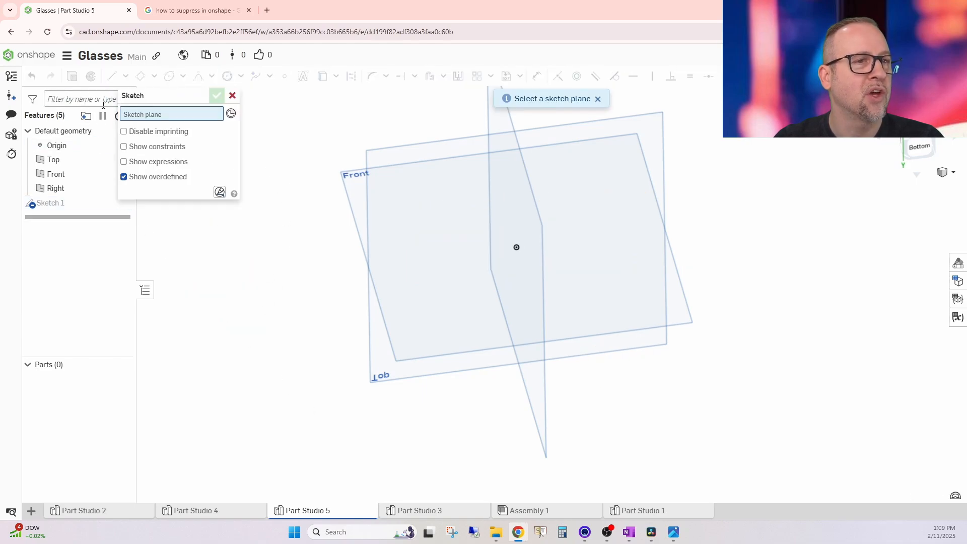
{"action": "left_click", "coordinate": [350, 201]}
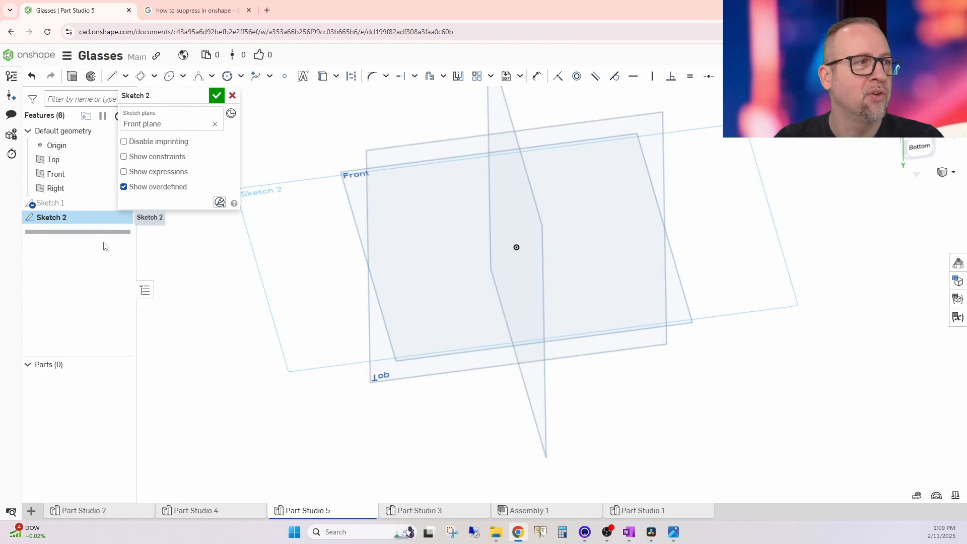
{"action": "right_click", "coordinate": [88, 165]}
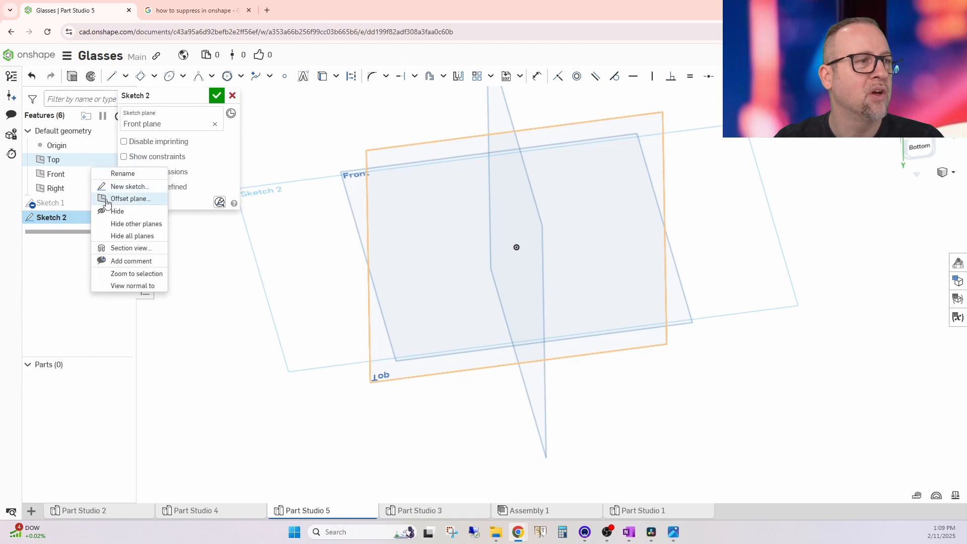
{"action": "left_click", "coordinate": [108, 214]}
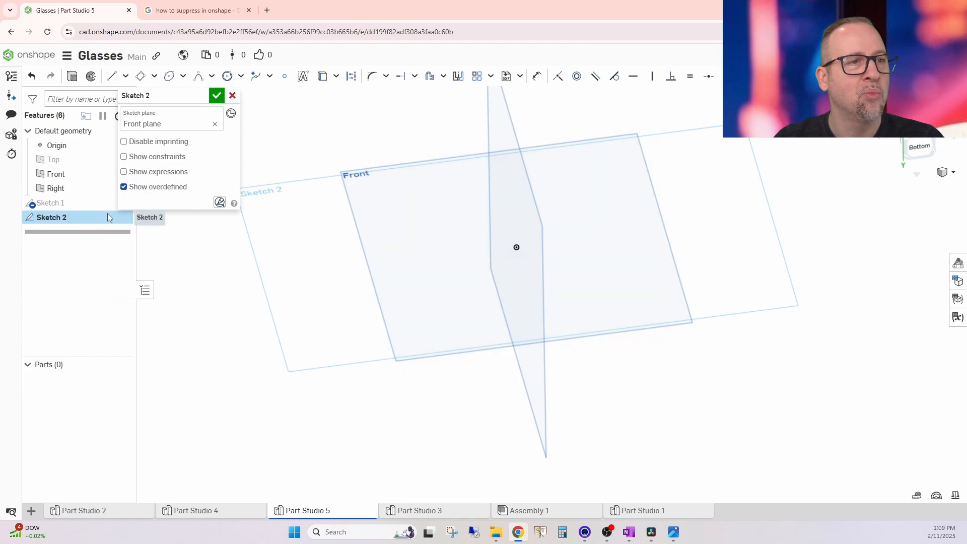
{"action": "right_click", "coordinate": [87, 195]}
{"action": "left_click", "coordinate": [111, 238]}
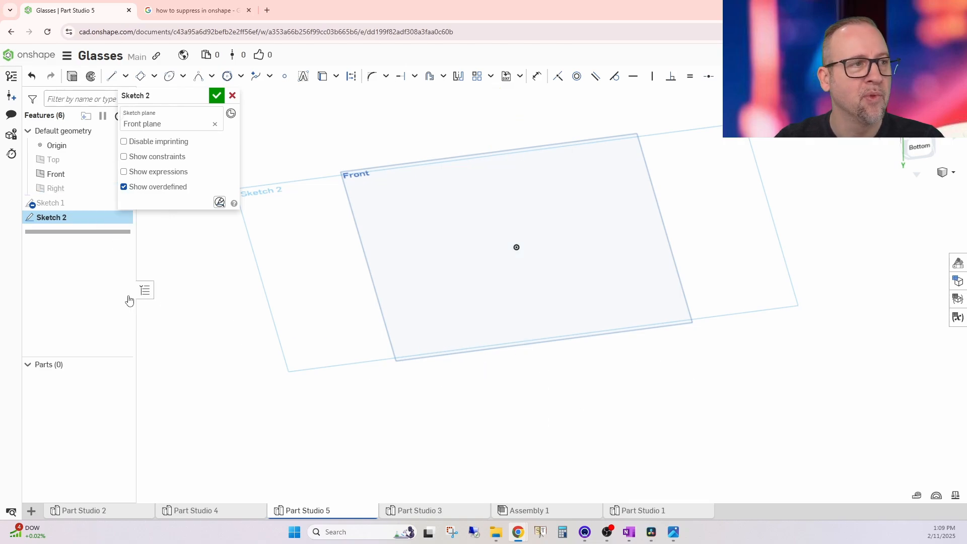
{"action": "right_click", "coordinate": [81, 176]}
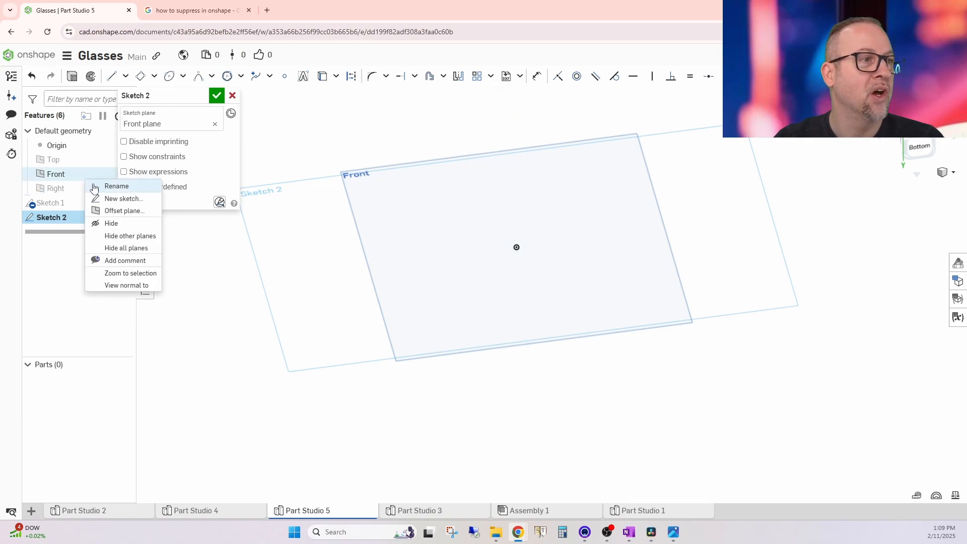
{"action": "left_click", "coordinate": [108, 223]}
Step: Close the new sketch with nothing drawn in it and show the Front plane again
{"action": "mouse_move", "coordinate": [675, 357]}
{"action": "right_mouse_down"}
{"action": "mouse_move", "coordinate": [665, 353]}
{"action": "mouse_move", "coordinate": [690, 361]}
{"action": "mouse_move", "coordinate": [656, 361]}
{"action": "mouse_move", "coordinate": [675, 372]}
{"action": "right_mouse_up"}
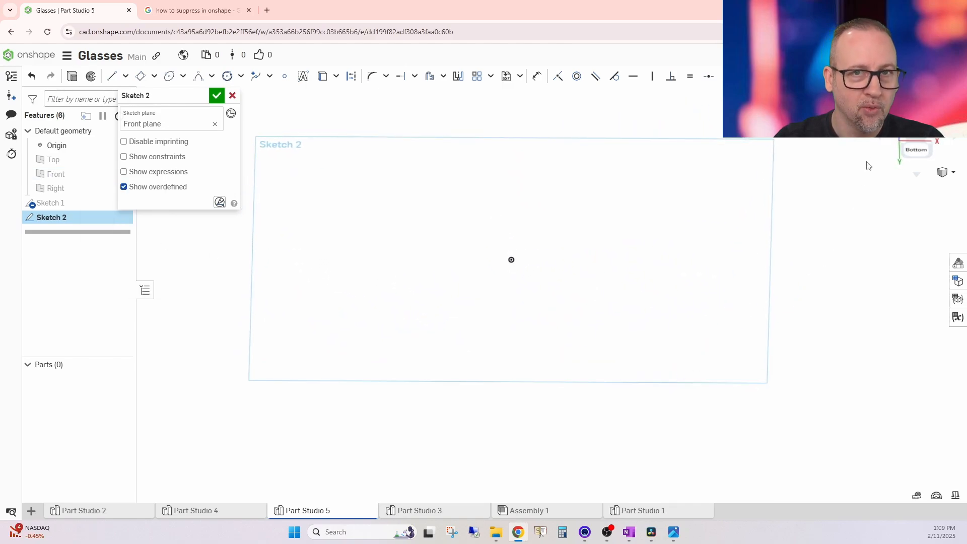
{"action": "key", "text": "n"}
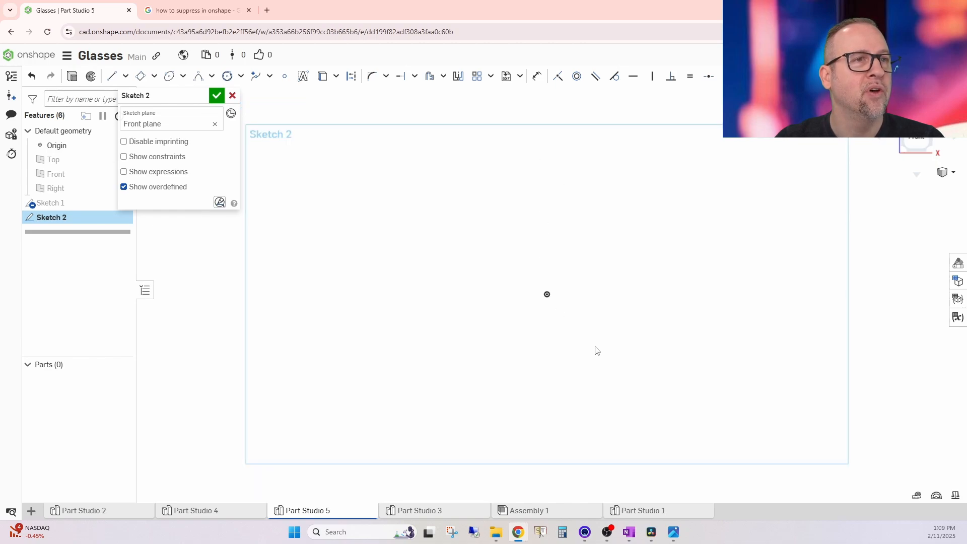
{"action": "mouse_move", "coordinate": [596, 350]}
{"action": "right_mouse_down"}
{"action": "mouse_move", "coordinate": [600, 298]}
{"action": "mouse_move", "coordinate": [622, 287]}
{"action": "mouse_move", "coordinate": [613, 296]}
{"action": "right_mouse_up"}
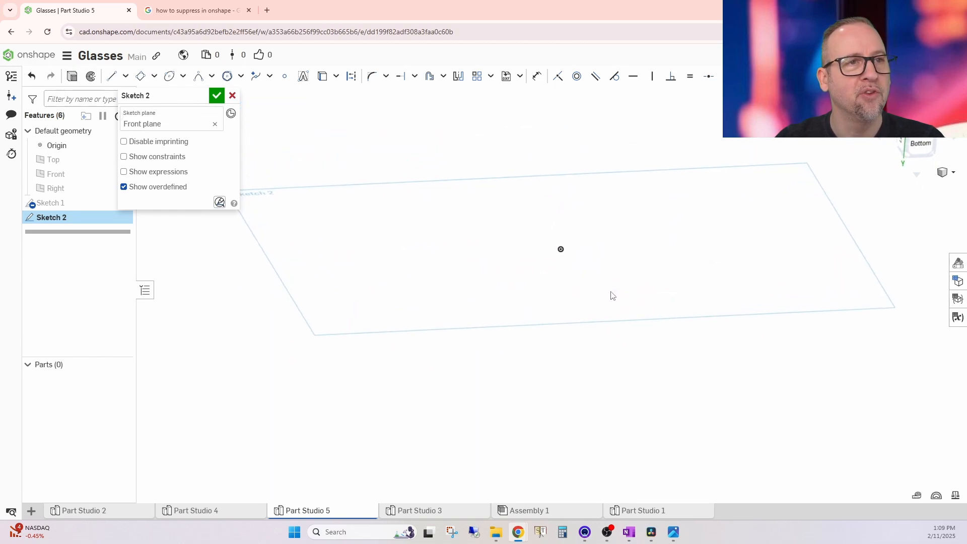
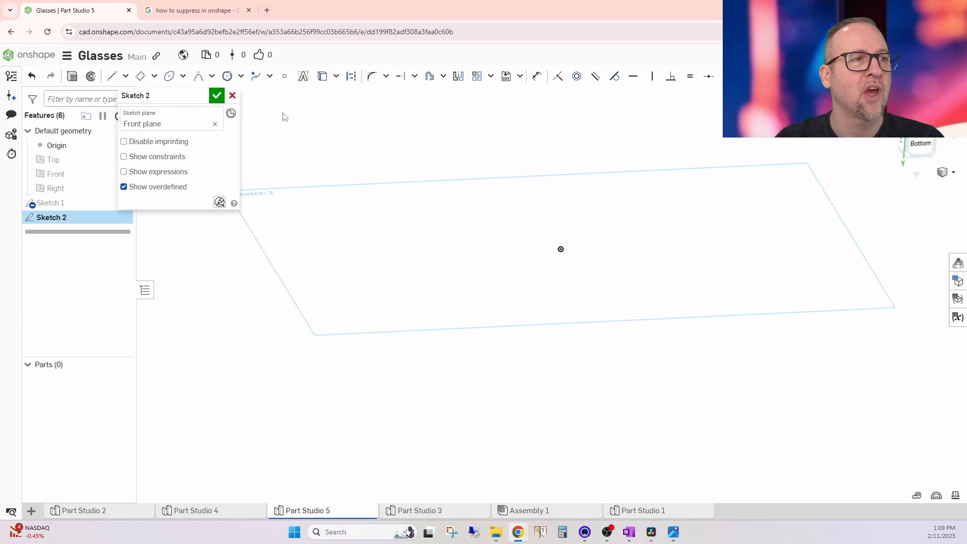
{"action": "left_click", "coordinate": [216, 96]}
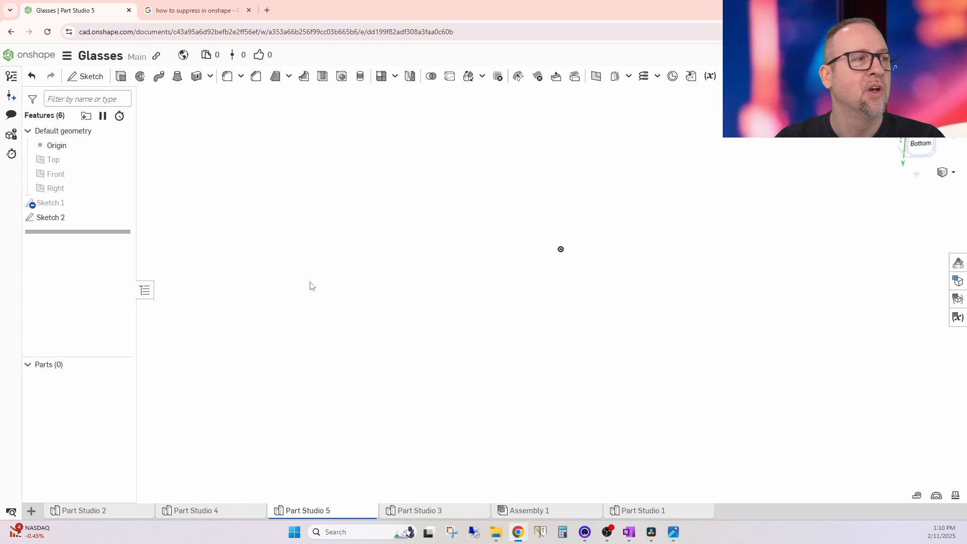
{"action": "left_click", "coordinate": [126, 174]}
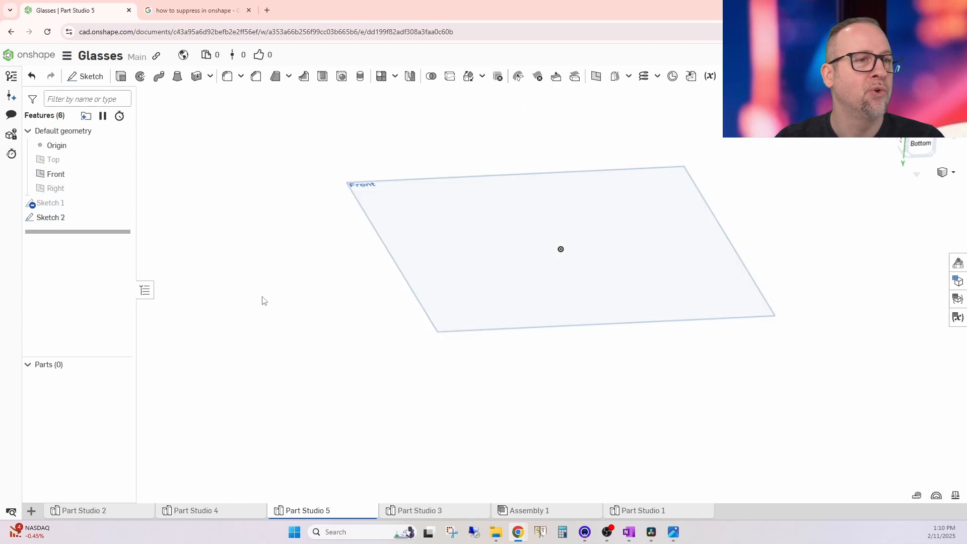
Step: Create a plane offset 10 mm from the Front plane
{"action": "left_click", "coordinate": [594, 79]}
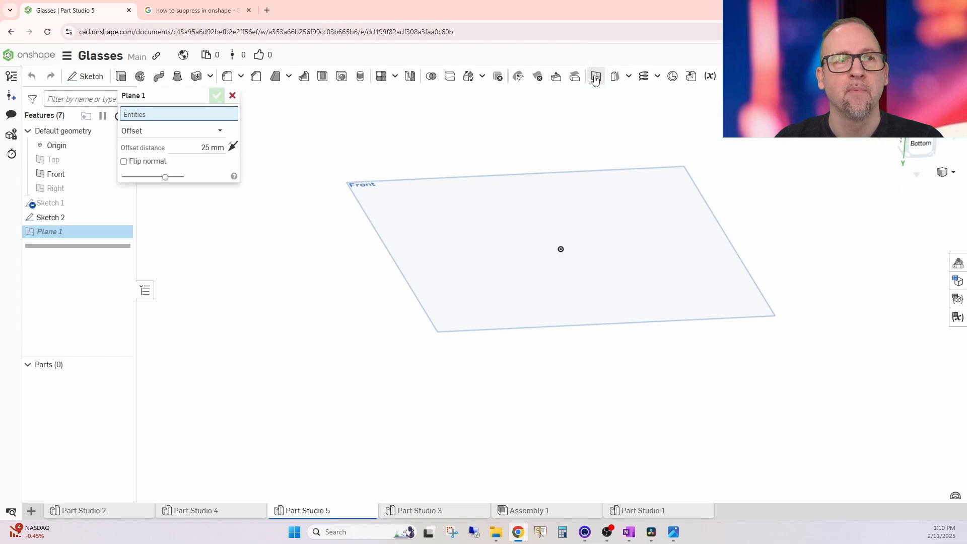
{"action": "left_click", "coordinate": [413, 183]}
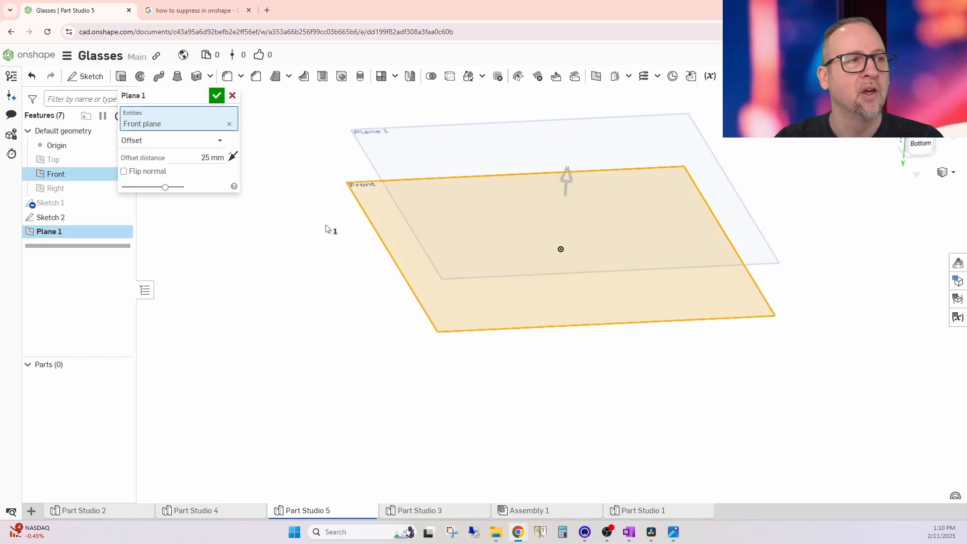
{"action": "left_click", "coordinate": [212, 157]}
{"action": "type", "text": "10"}
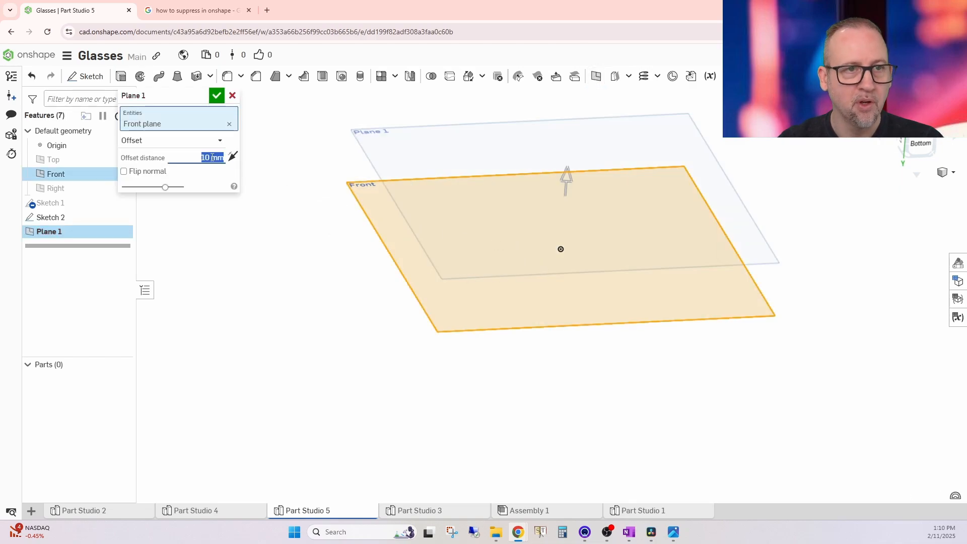
{"action": "left_click", "coordinate": [217, 96]}
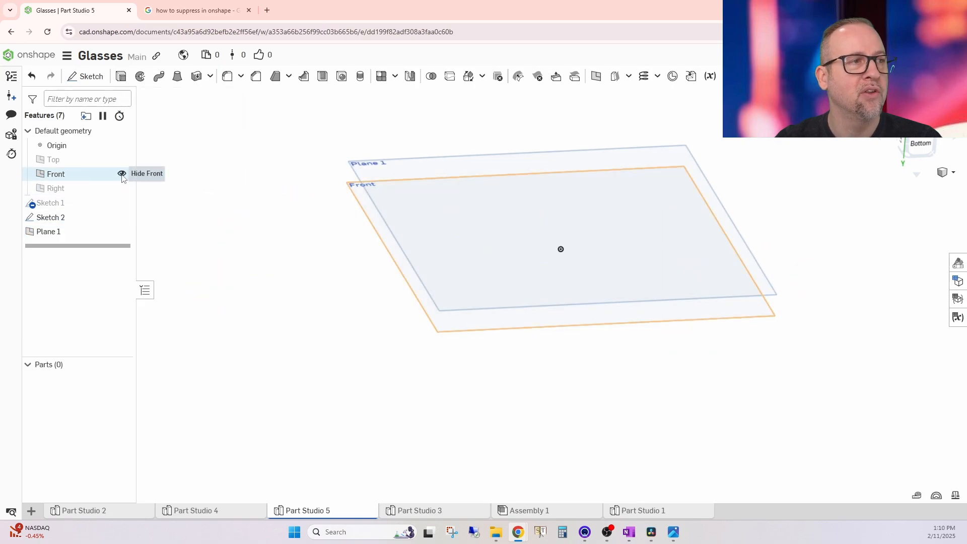
{"action": "left_click", "coordinate": [122, 174]}
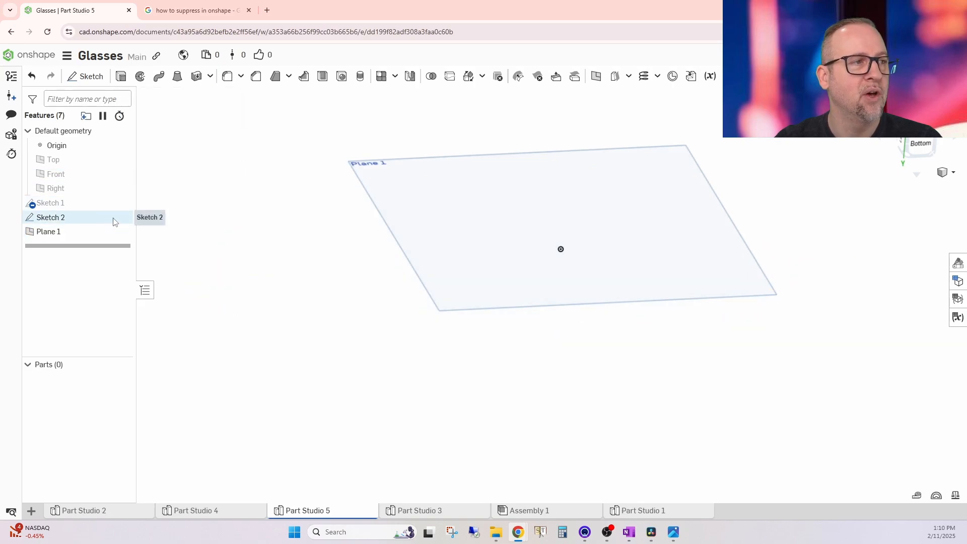
{"action": "right_click", "coordinate": [122, 218]}
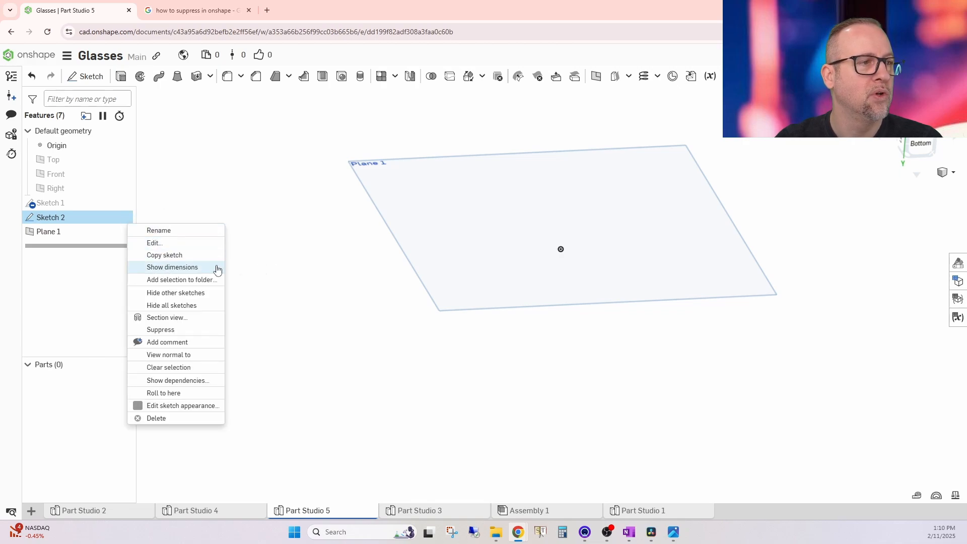
{"action": "left_click", "coordinate": [114, 219]}
{"action": "left_click", "coordinate": [123, 231]}
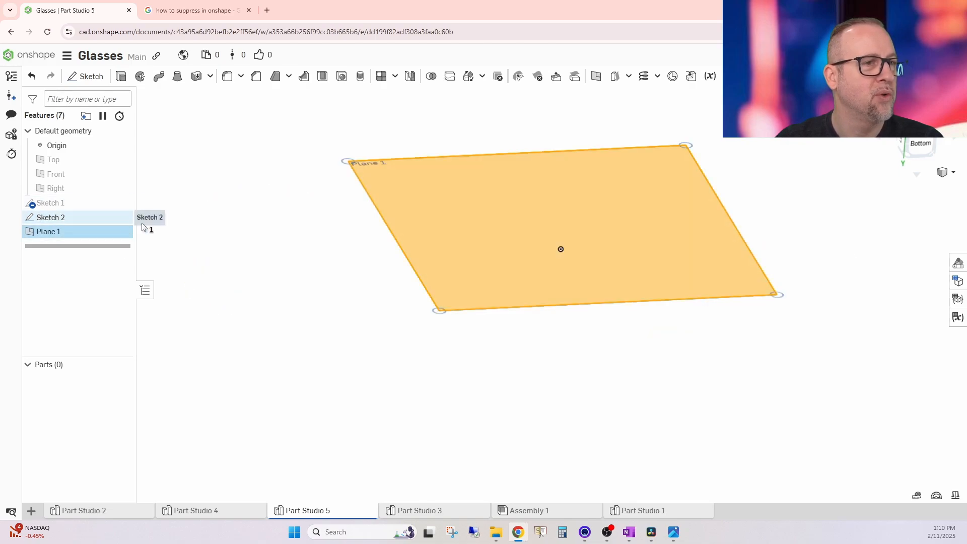
{"action": "left_click", "coordinate": [121, 173]}
Step: Hide Plane 1, reopen Sketch 2 for editing and view its Front sketch plane straight on
{"action": "right_click", "coordinate": [348, 344]}
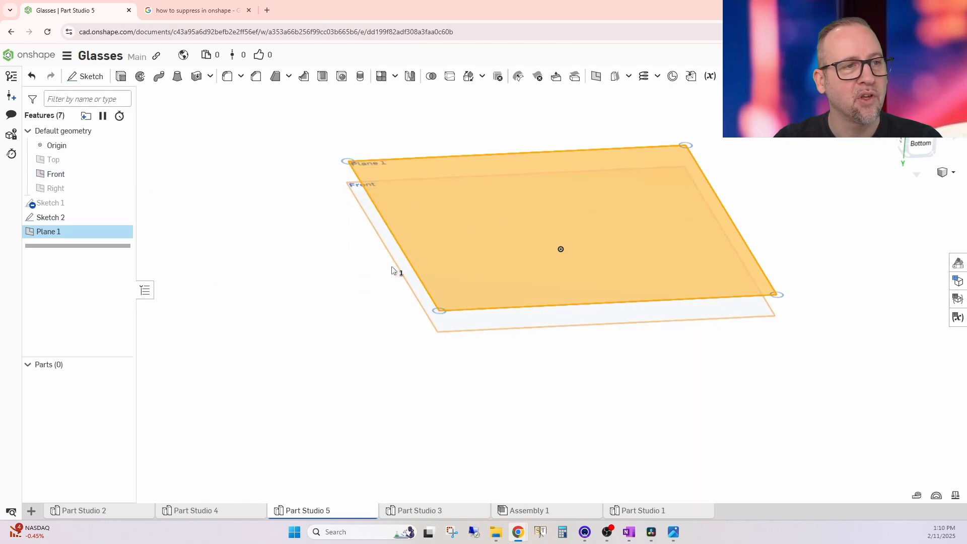
{"action": "left_click", "coordinate": [121, 232]}
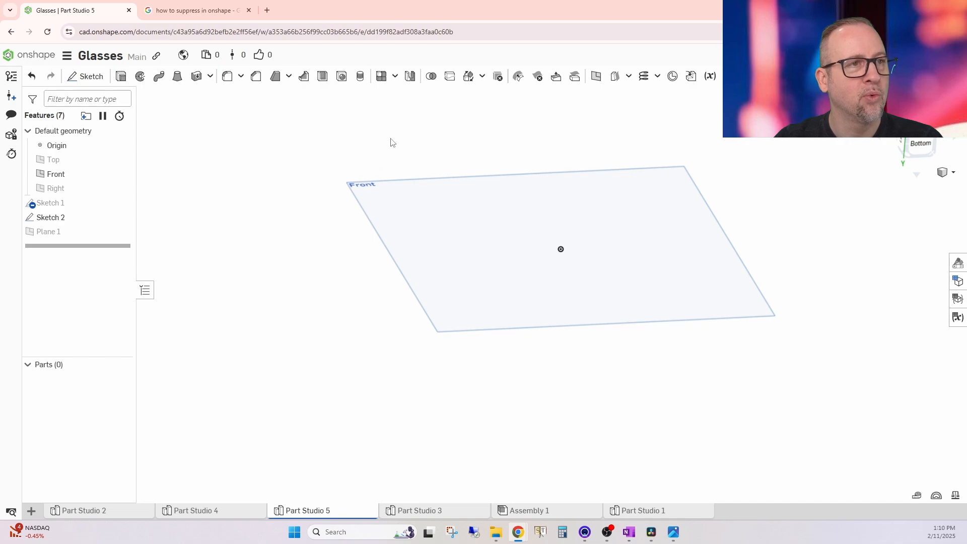
{"action": "right_click_drag", "start_coordinate": [556, 218], "coordinate": [546, 250]}
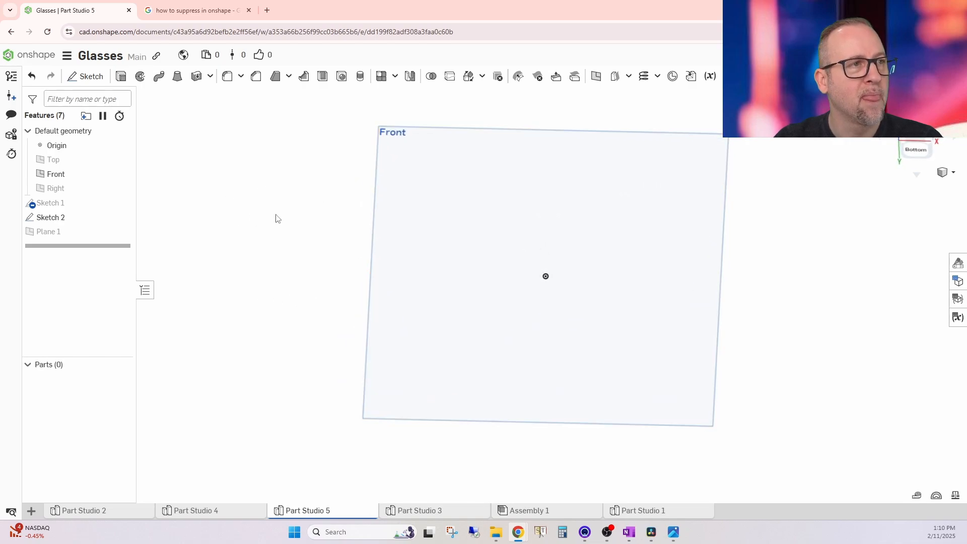
{"action": "left_click", "coordinate": [69, 223]}
{"action": "double_click", "coordinate": [68, 220]}
{"action": "right_click_drag", "start_coordinate": [347, 276], "coordinate": [341, 289]}
{"action": "key", "text": "n"}
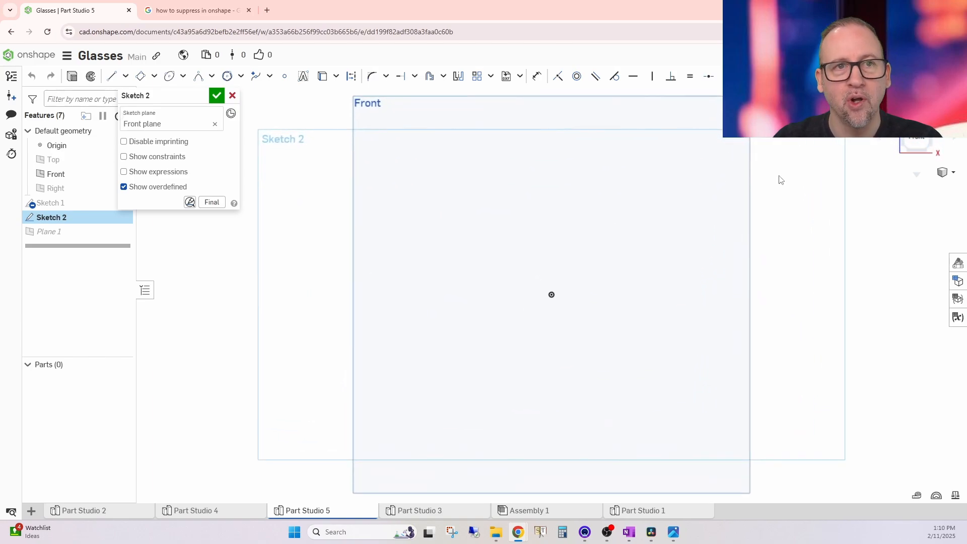
Step: Draw a corner rectangle about 51 by 21 mm starting at the origin in Sketch 2 and finish the sketch
{"action": "left_click", "coordinate": [153, 77]}
{"action": "left_click", "coordinate": [163, 95]}
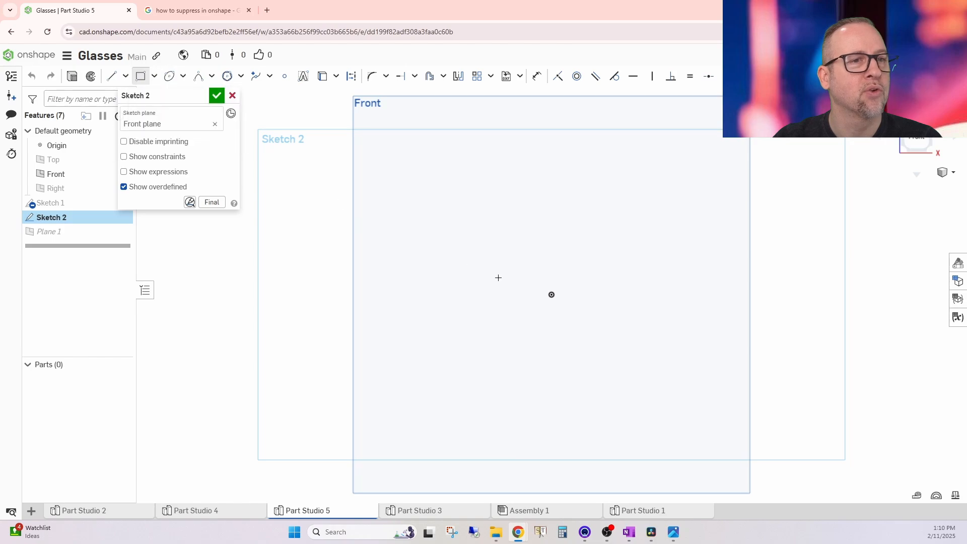
{"action": "left_click", "coordinate": [551, 295]}
{"action": "left_click", "coordinate": [686, 348]}
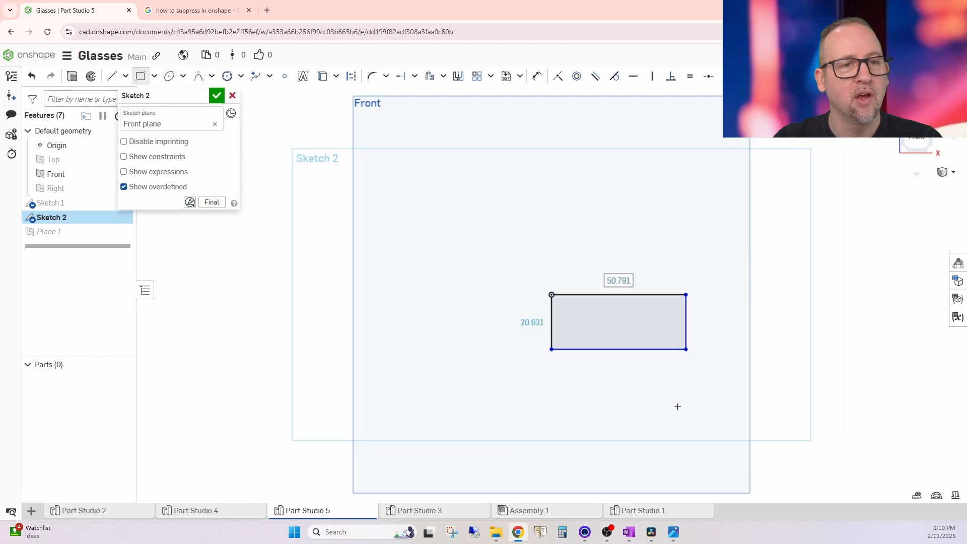
{"action": "mouse_move", "coordinate": [676, 406]}
{"action": "right_mouse_down"}
{"action": "mouse_move", "coordinate": [687, 342]}
{"action": "mouse_move", "coordinate": [658, 326]}
{"action": "mouse_move", "coordinate": [676, 345]}
{"action": "mouse_move", "coordinate": [680, 339]}
{"action": "right_mouse_up"}
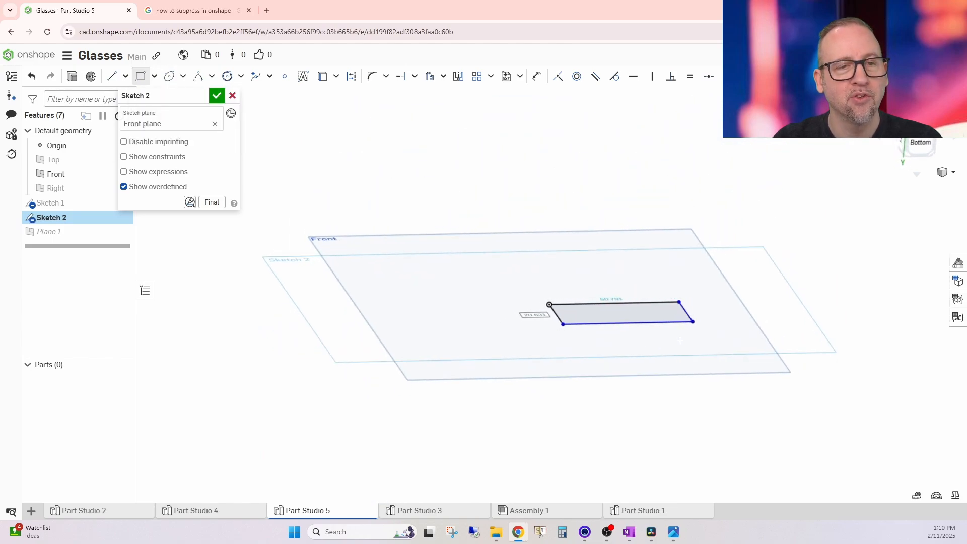
{"action": "left_click", "coordinate": [216, 96]}
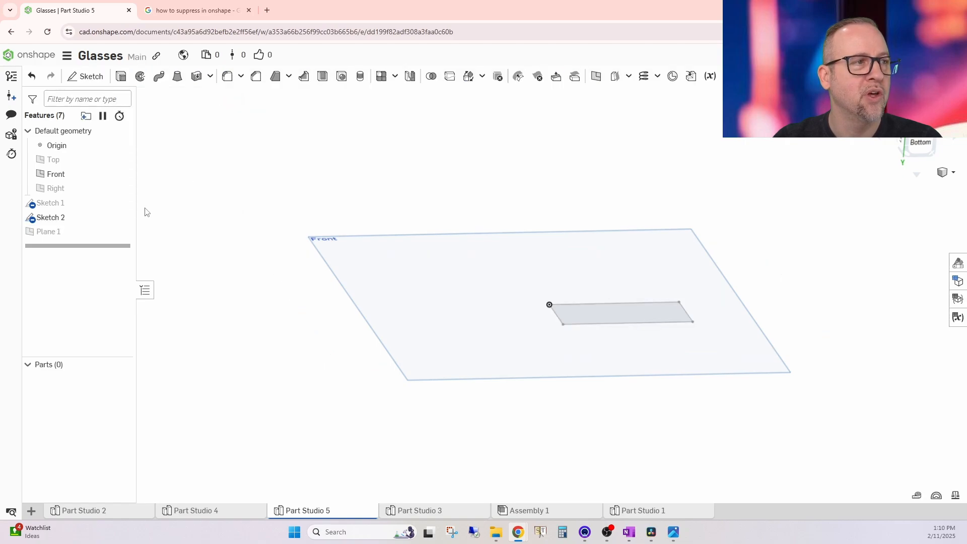
Step: Show Plane 1 again and view it together with the Front plane and the rectangle
{"action": "left_click", "coordinate": [121, 232]}
{"action": "right_click_drag", "start_coordinate": [771, 386], "coordinate": [782, 385]}
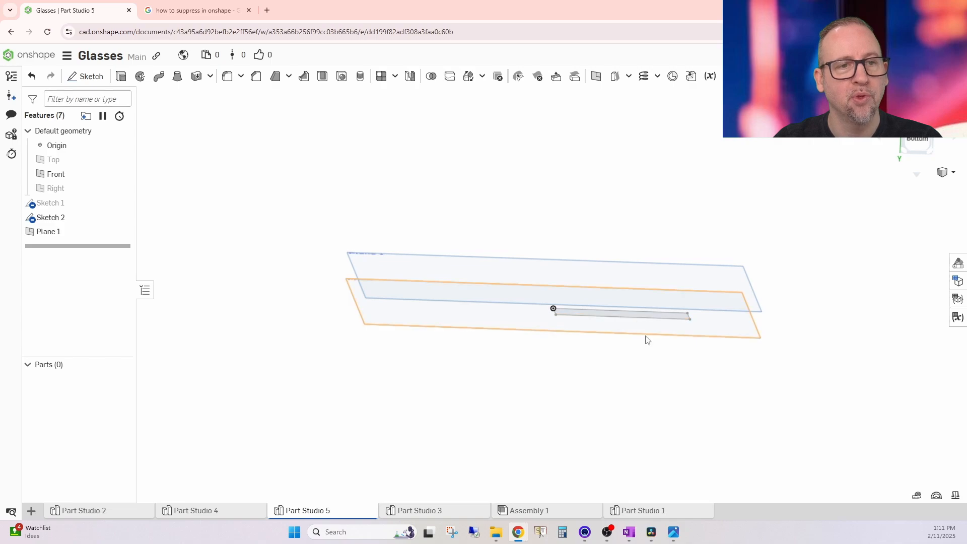
{"action": "right_click_drag", "start_coordinate": [646, 338], "coordinate": [680, 370]}
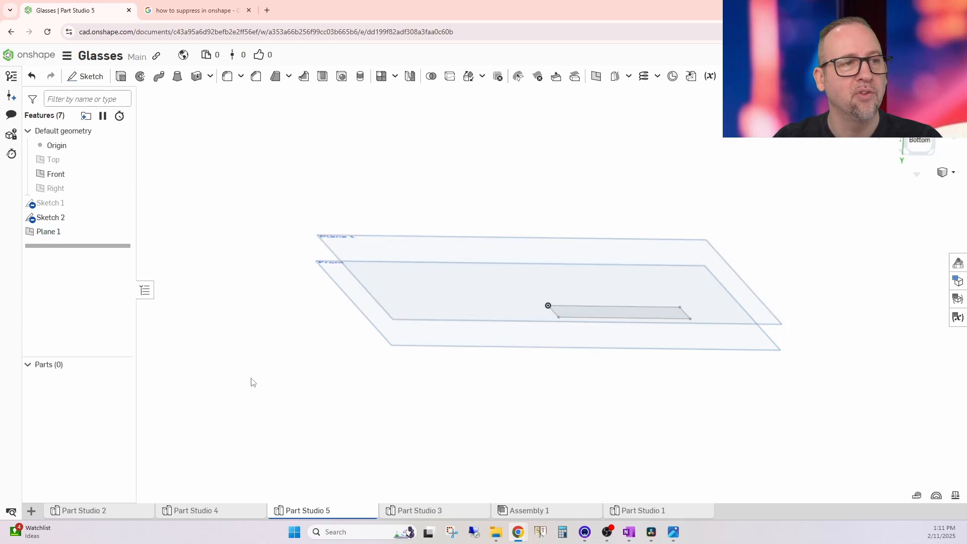
Step: Open the definition of Plane 1 and check its offset from the Front plane
{"action": "left_click", "coordinate": [325, 244]}
{"action": "right_click", "coordinate": [325, 244]}
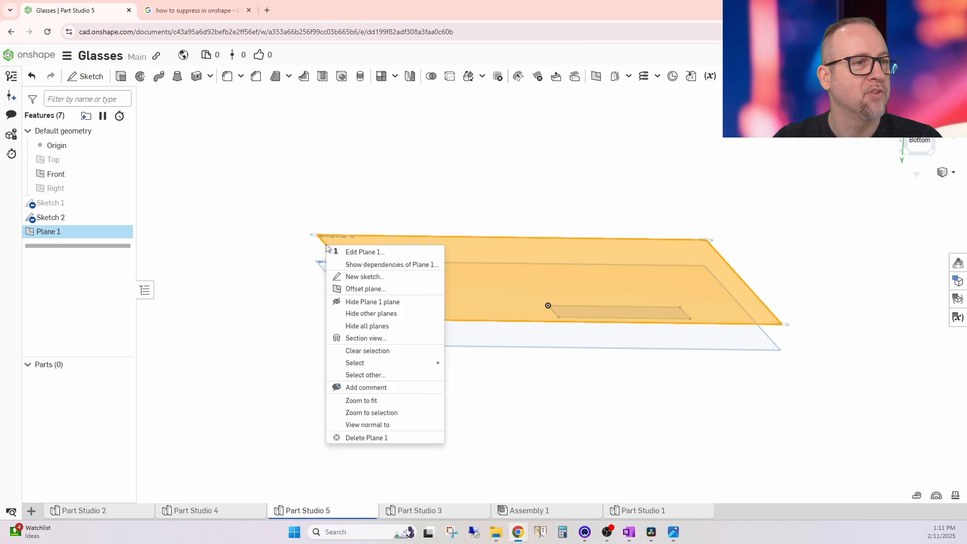
{"action": "left_click", "coordinate": [340, 250]}
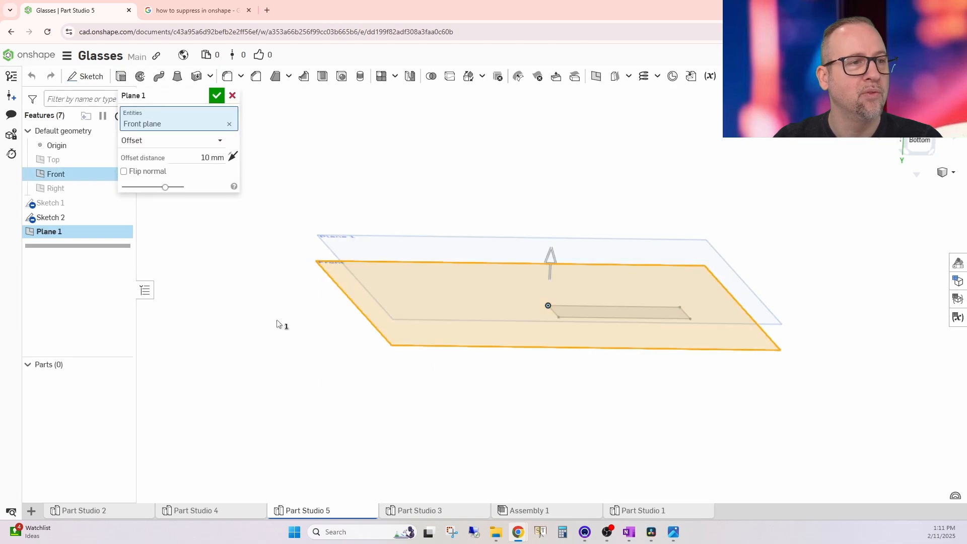
{"action": "scroll", "coordinate": [372, 252], "scroll_direction": "up", "scroll_amount": 5}
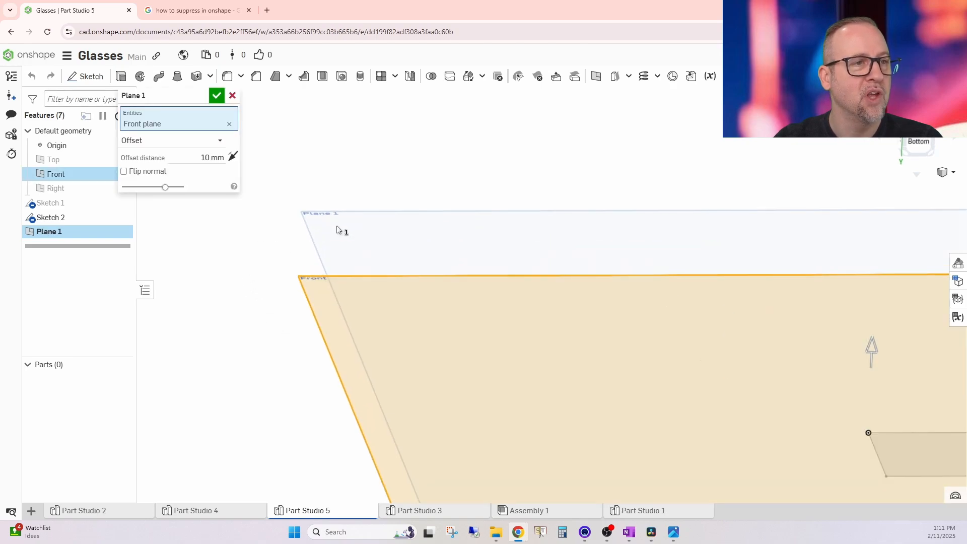
{"action": "scroll", "coordinate": [373, 262], "scroll_direction": "down", "scroll_amount": 3}
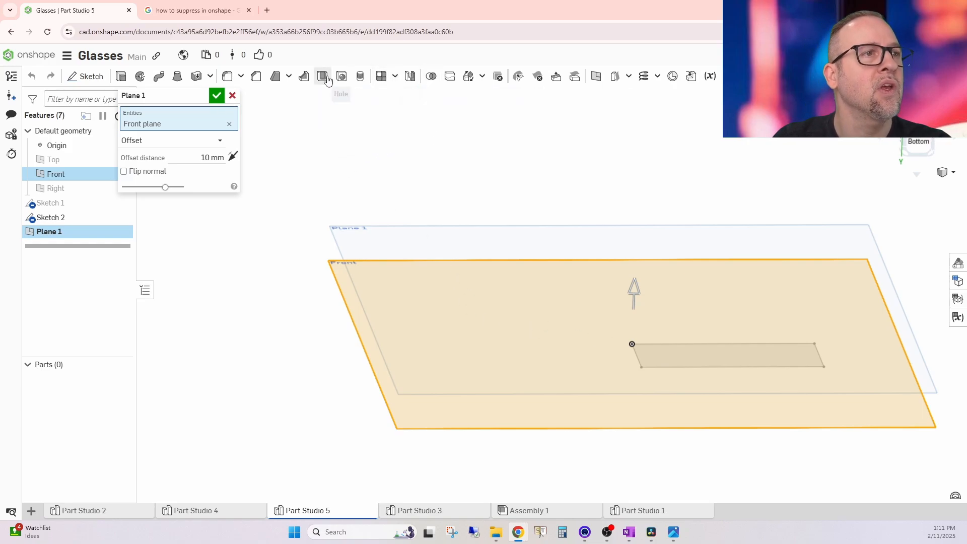
Step: Start a new sketch on Plane 1
{"action": "left_click", "coordinate": [85, 76]}
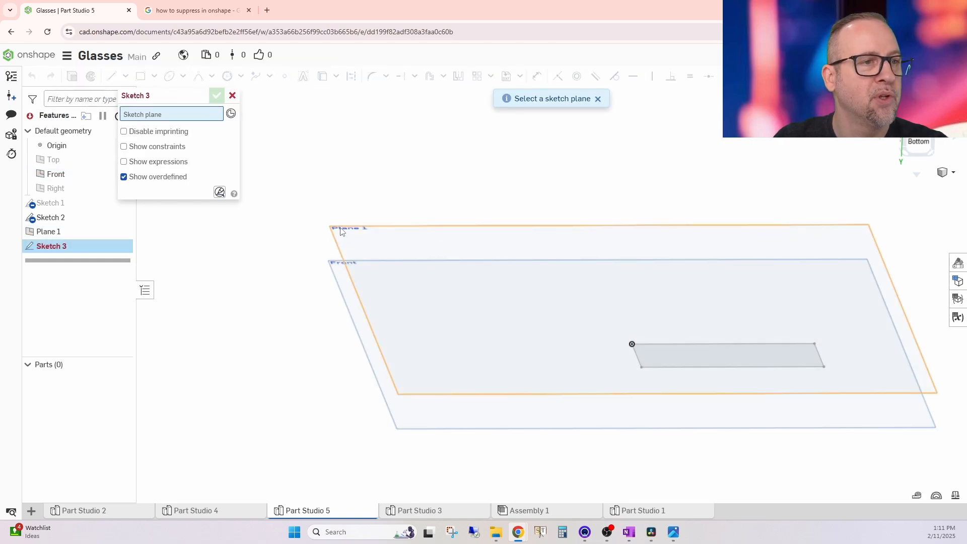
{"action": "right_click_drag", "start_coordinate": [350, 241], "coordinate": [508, 356]}
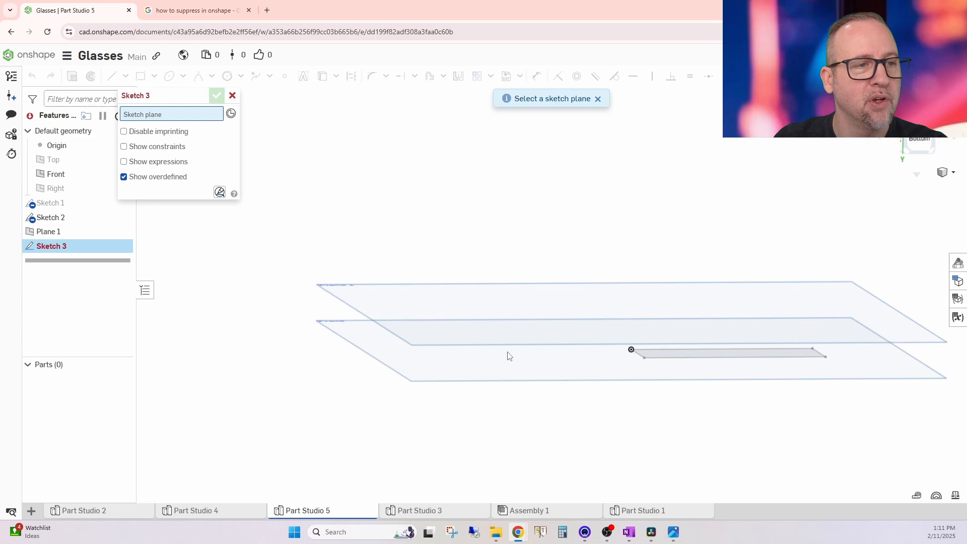
{"action": "left_click", "coordinate": [329, 287]}
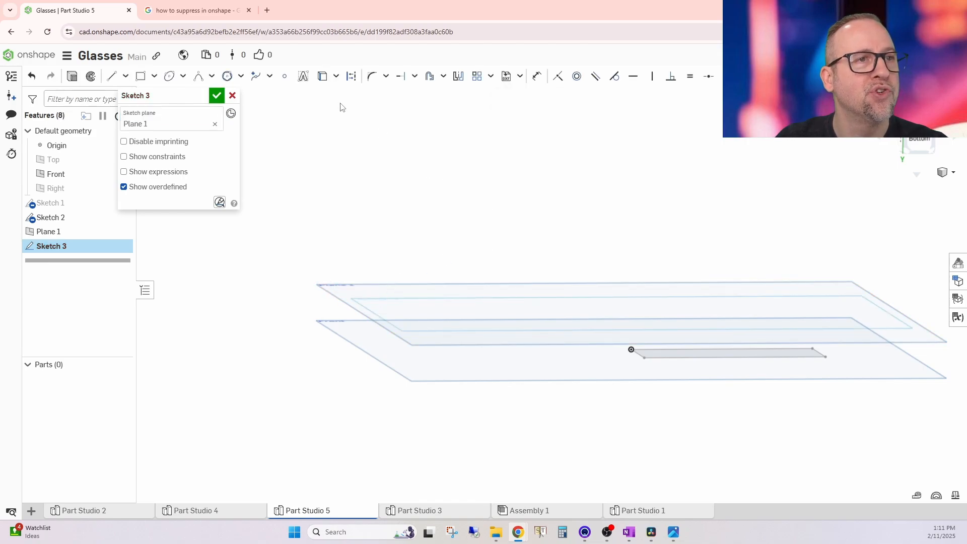
Step: Project the edges of the Sketch 2 rectangle into the Plane 1 sketch with the Use tool
{"action": "left_click", "coordinate": [322, 80]}
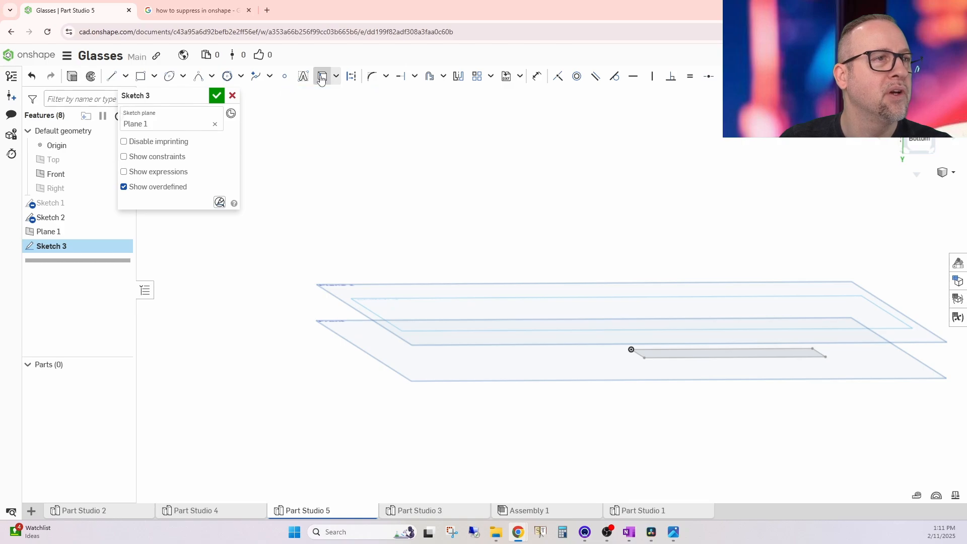
{"action": "left_click", "coordinate": [642, 357]}
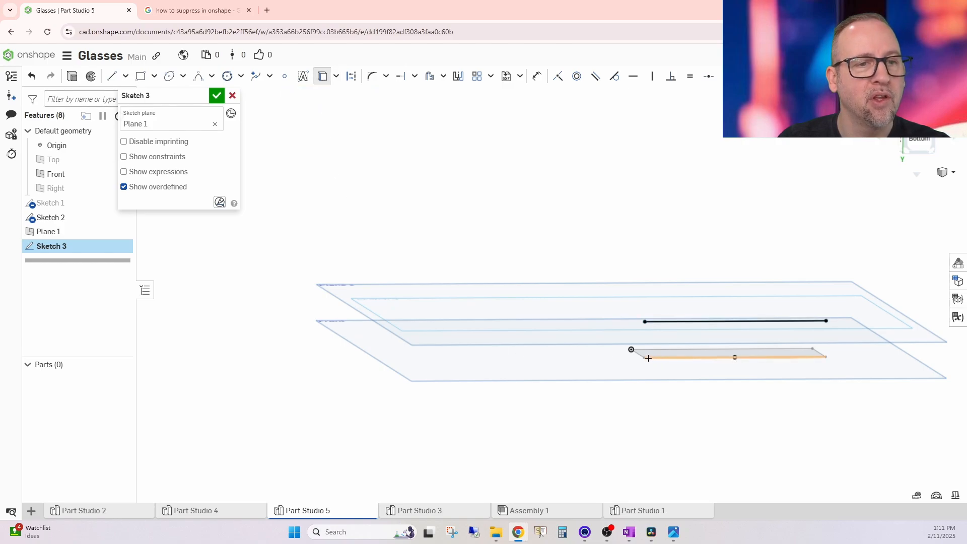
{"action": "scroll", "coordinate": [636, 355], "scroll_direction": "up", "scroll_amount": 5}
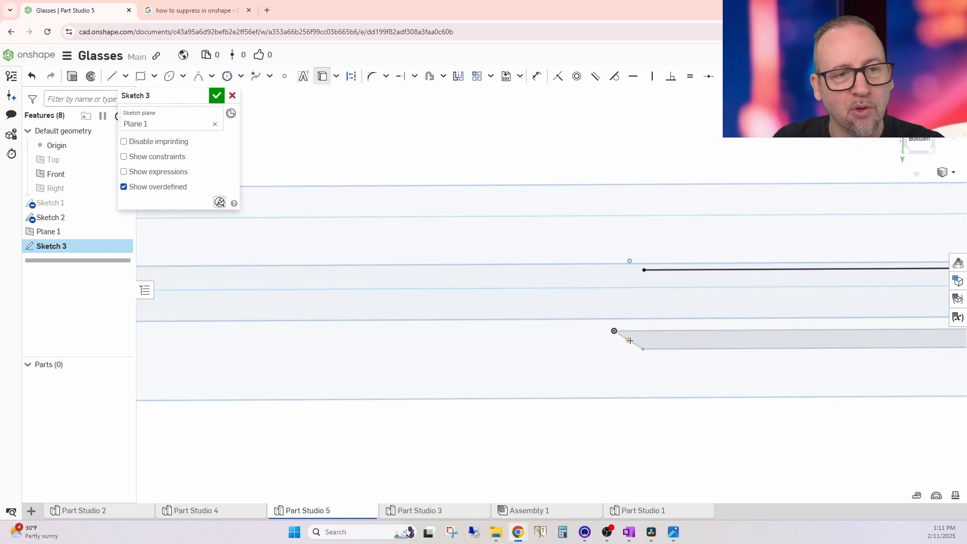
{"action": "left_click", "coordinate": [629, 340]}
{"action": "left_click", "coordinate": [651, 331]}
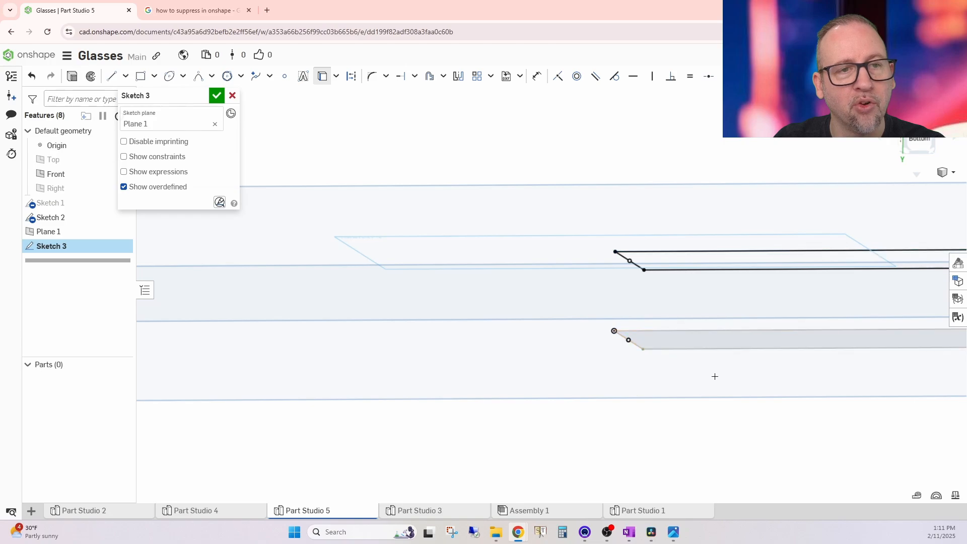
{"action": "scroll", "coordinate": [832, 390], "scroll_direction": "down", "scroll_amount": 3}
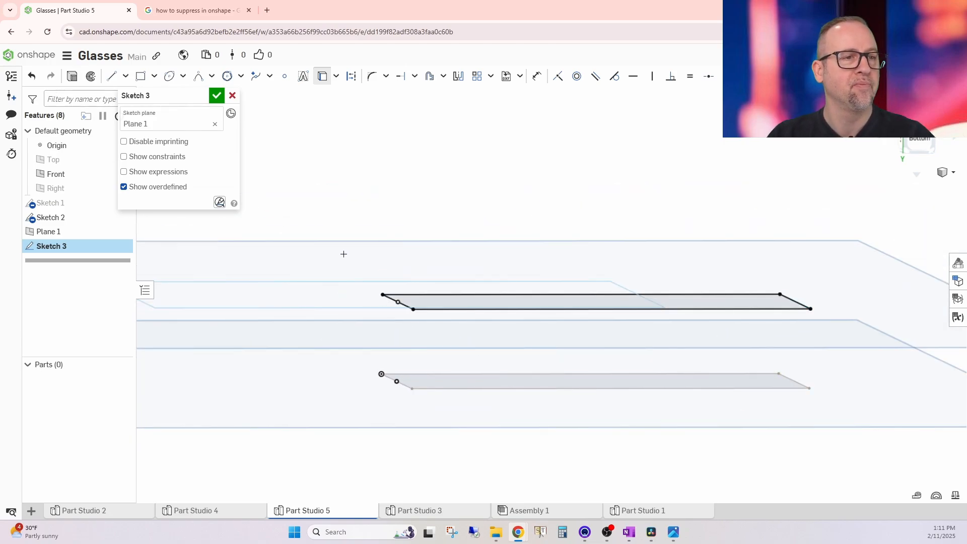
{"action": "mouse_move", "coordinate": [359, 398]}
{"action": "middle_mouse_down"}
{"action": "mouse_move", "coordinate": [338, 408]}
{"action": "mouse_move", "coordinate": [467, 358]}
{"action": "mouse_move", "coordinate": [587, 381]}
{"action": "middle_mouse_up"}
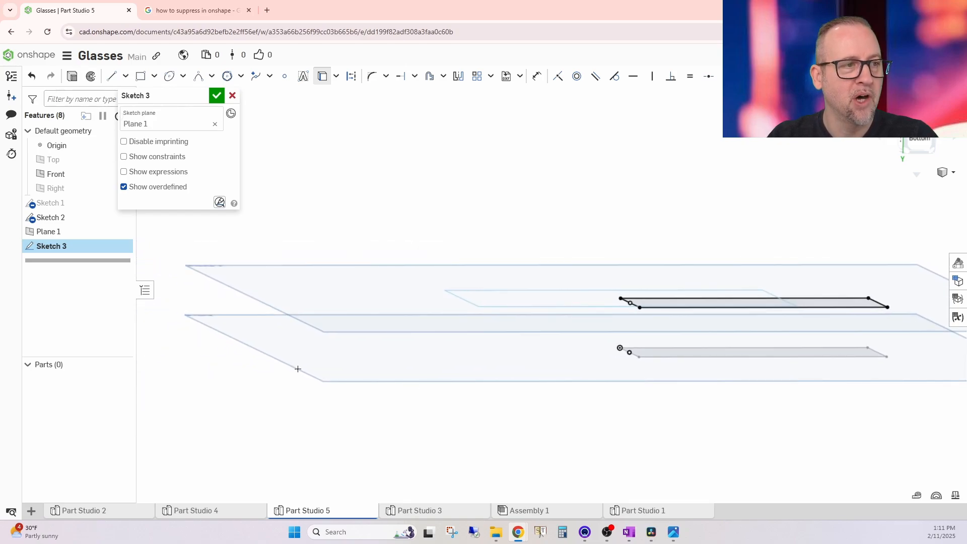
Step: Activate the Intersection tool and compare the projected rectangle with the original on the Front plane from several angles
{"action": "scroll", "coordinate": [181, 328], "scroll_direction": "up", "scroll_amount": 5}
{"action": "right_click_drag", "start_coordinate": [257, 371], "coordinate": [279, 324]}
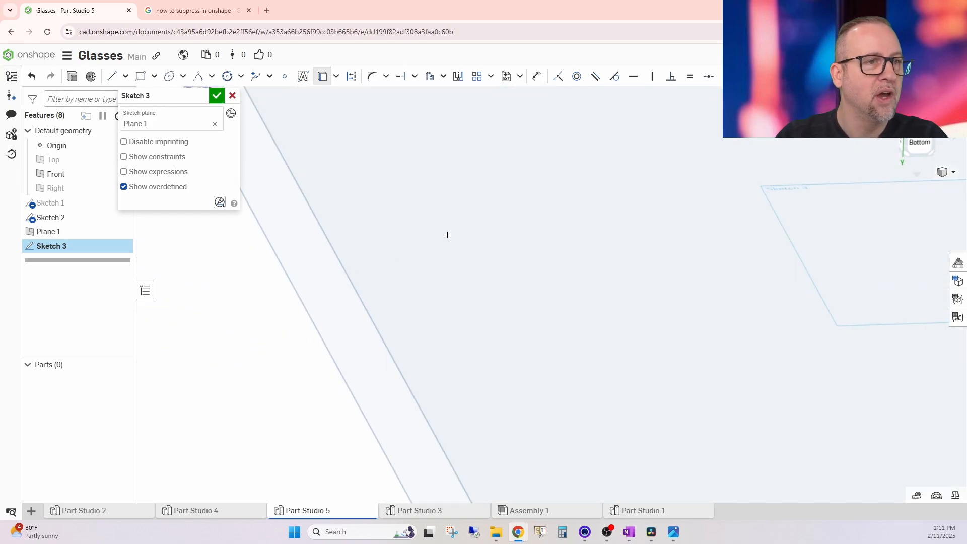
{"action": "middle_click_drag", "start_coordinate": [448, 234], "coordinate": [544, 356]}
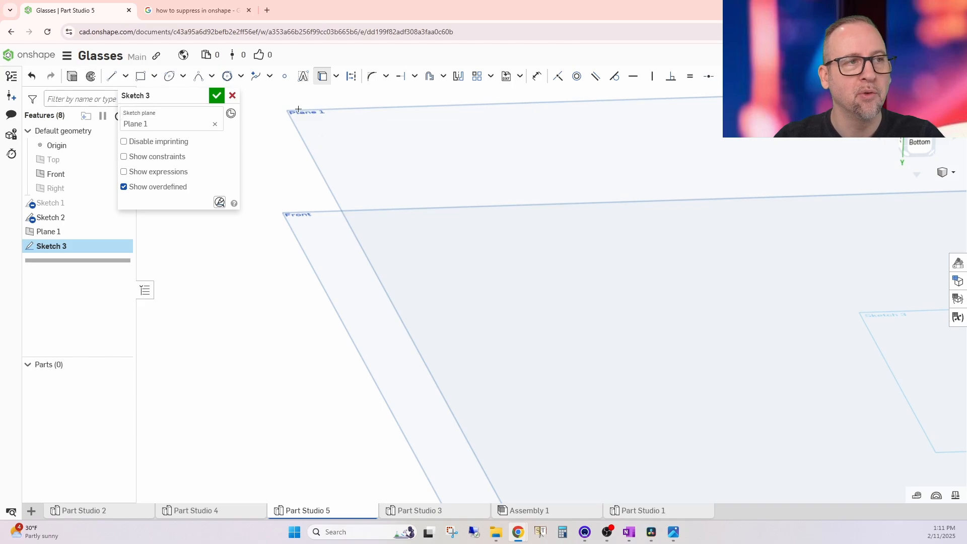
{"action": "left_click", "coordinate": [336, 76]}
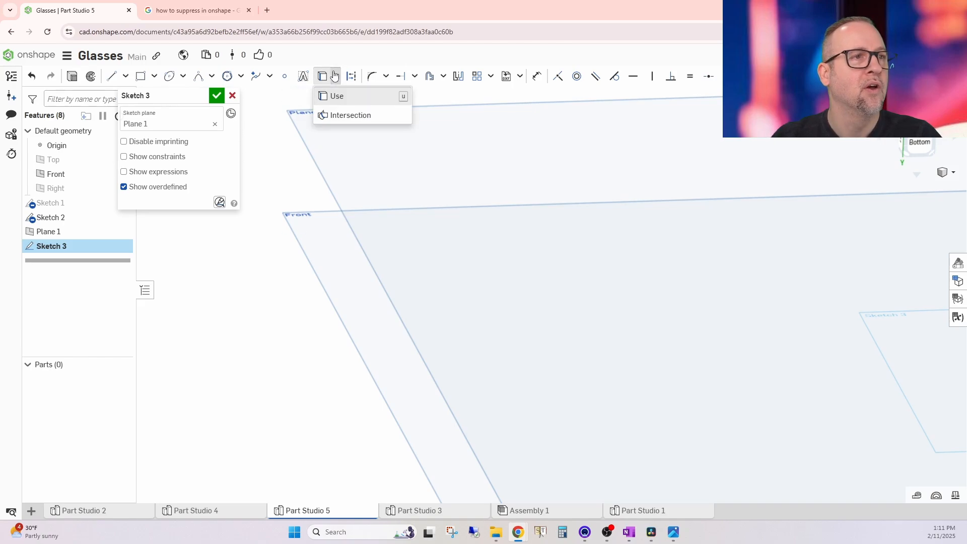
{"action": "left_click", "coordinate": [341, 116]}
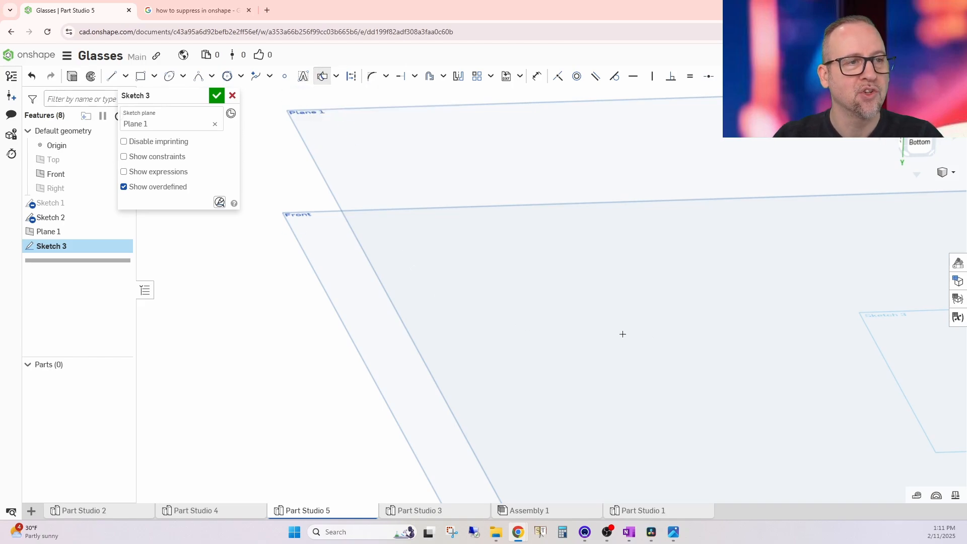
{"action": "scroll", "coordinate": [622, 334], "scroll_direction": "down", "scroll_amount": 5}
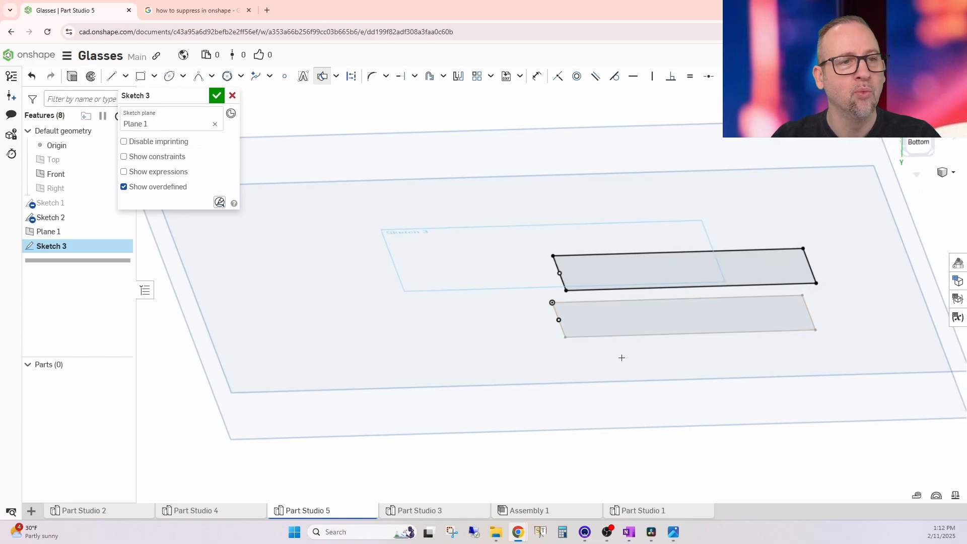
{"action": "mouse_move", "coordinate": [622, 358]}
{"action": "right_mouse_down"}
{"action": "mouse_move", "coordinate": [620, 348]}
{"action": "mouse_move", "coordinate": [618, 362]}
{"action": "right_mouse_up"}
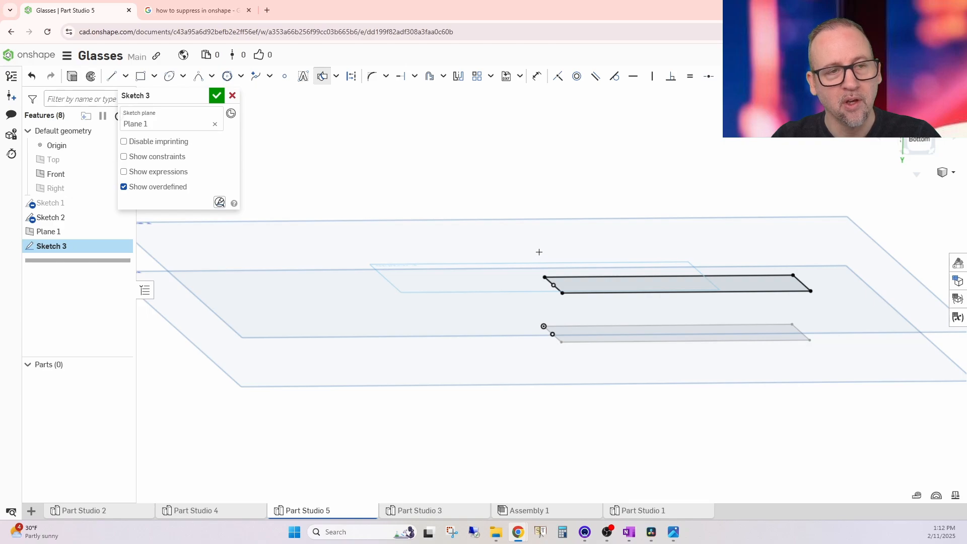
{"action": "mouse_move", "coordinate": [609, 408]}
{"action": "right_mouse_down"}
{"action": "mouse_move", "coordinate": [671, 415]}
{"action": "mouse_move", "coordinate": [647, 412]}
{"action": "right_mouse_up"}
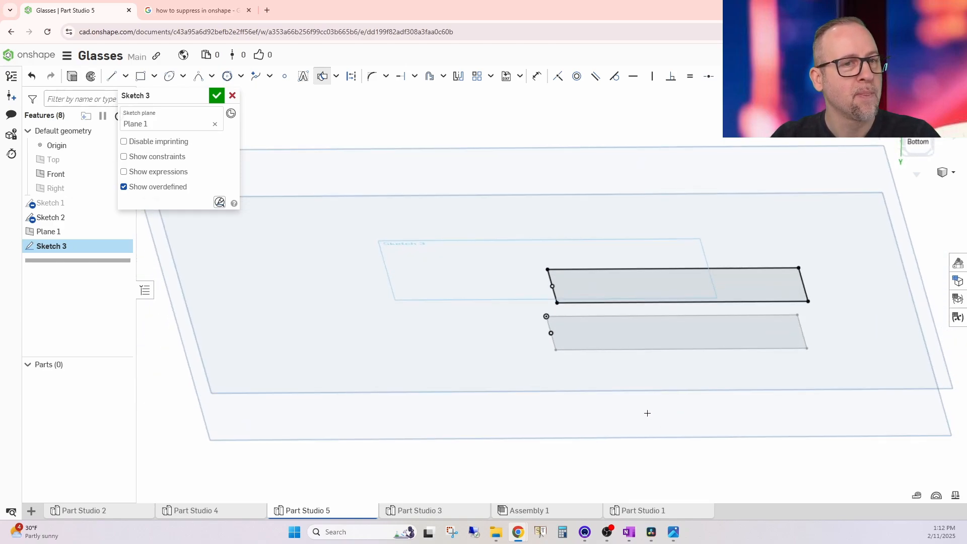
{"action": "right_click", "coordinate": [87, 164]}
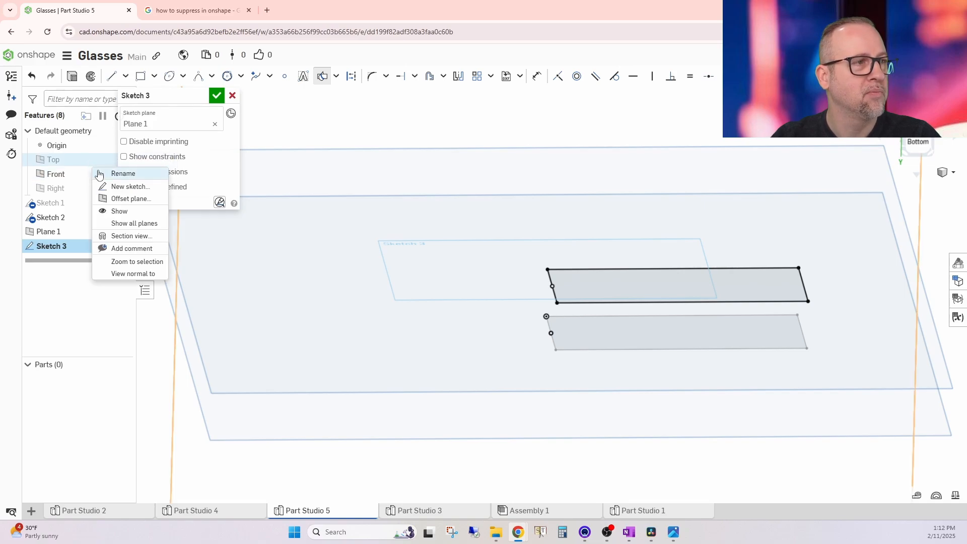
{"action": "left_click", "coordinate": [267, 127]}
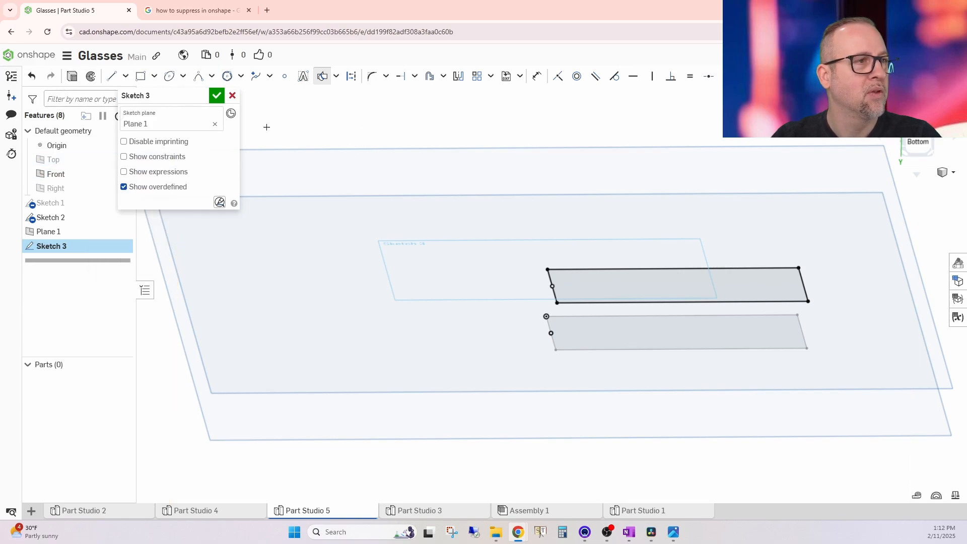
Step: Finish the sketch on Plane 1 and show the Top and Right planes
{"action": "left_click", "coordinate": [216, 96]}
{"action": "left_click", "coordinate": [122, 161]}
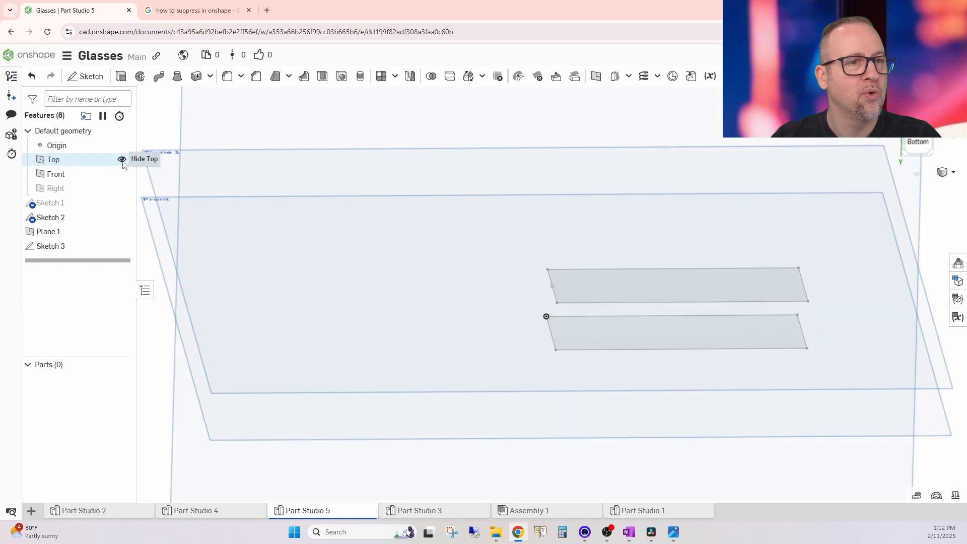
{"action": "scroll", "coordinate": [403, 333], "scroll_direction": "down", "scroll_amount": 3}
{"action": "right_click_drag", "start_coordinate": [413, 340], "coordinate": [433, 348]}
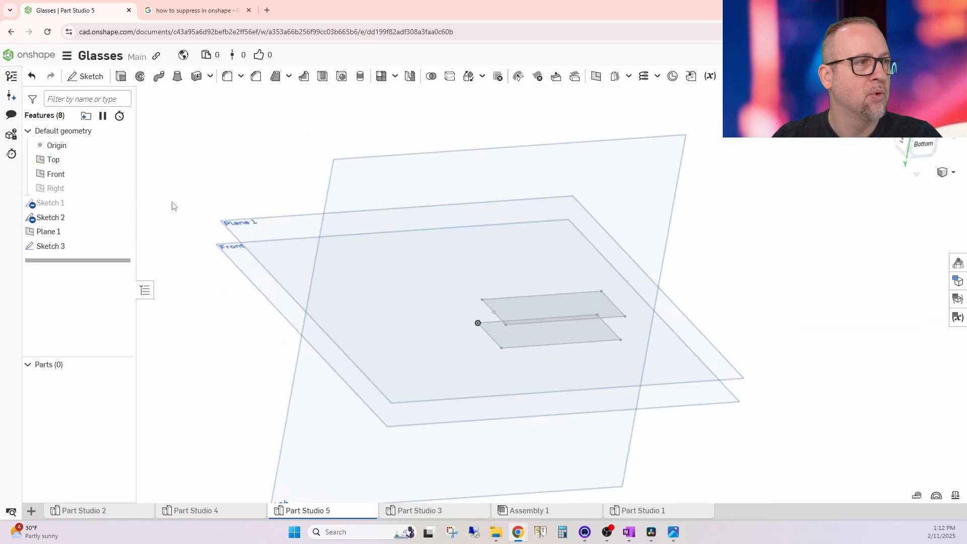
{"action": "left_click", "coordinate": [122, 188]}
{"action": "right_click_drag", "start_coordinate": [534, 358], "coordinate": [536, 363]}
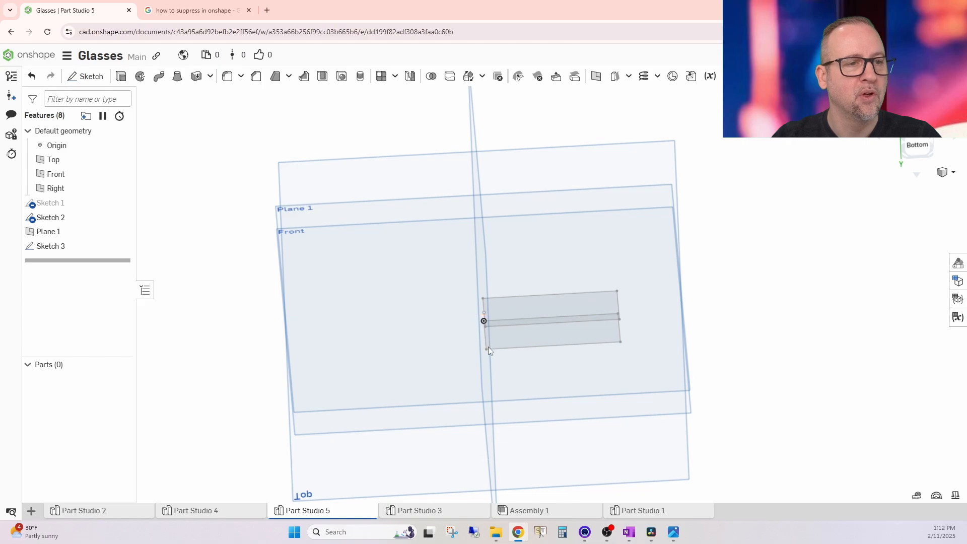
Step: Examine from several angles how the Top and Right planes cross the two rectangles and their planes
{"action": "scroll", "coordinate": [488, 347], "scroll_direction": "up", "scroll_amount": 3}
{"action": "left_click_drag", "start_coordinate": [489, 329], "coordinate": [454, 336]}
{"action": "left_click", "coordinate": [603, 367]}
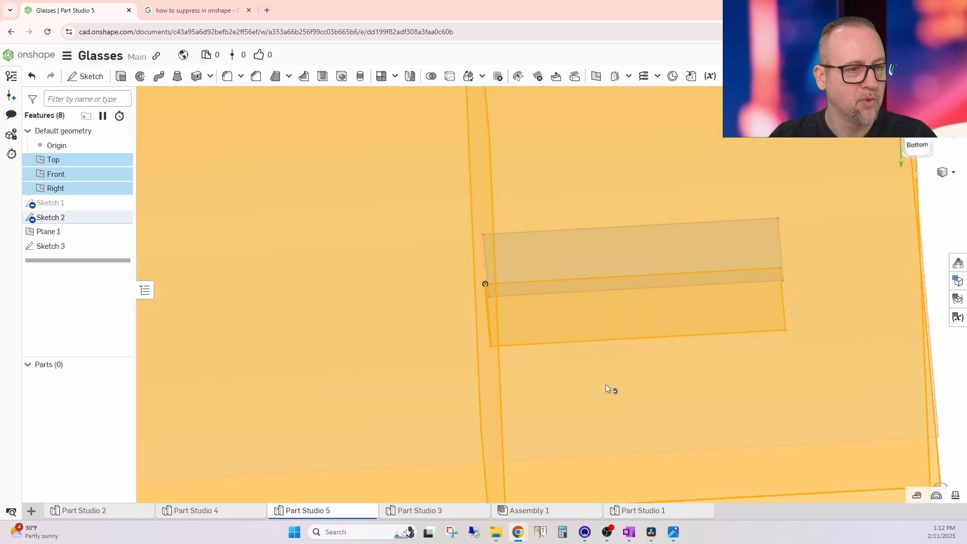
{"action": "key", "text": "space"}
{"action": "scroll", "coordinate": [601, 376], "scroll_direction": "down", "scroll_amount": 3}
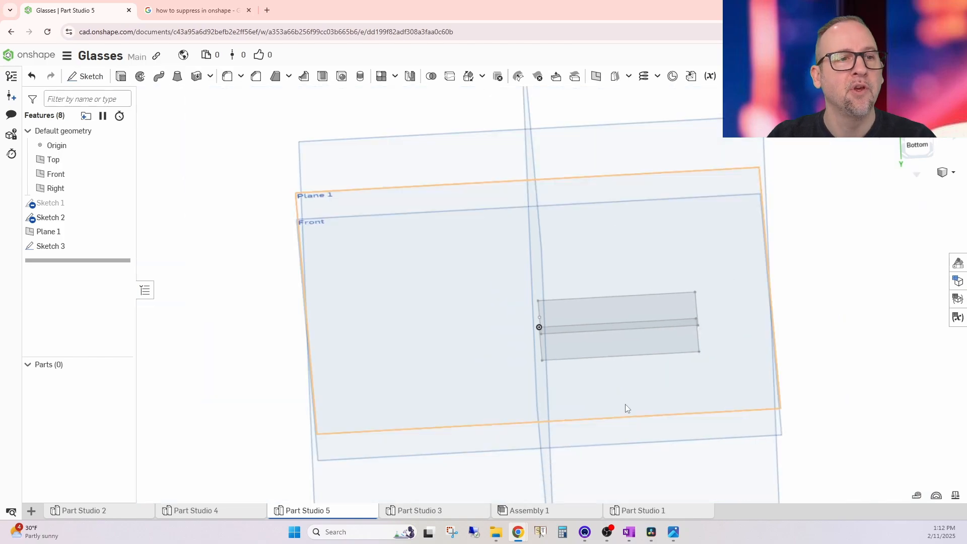
{"action": "mouse_move", "coordinate": [624, 404]}
{"action": "right_mouse_down"}
{"action": "mouse_move", "coordinate": [637, 385]}
{"action": "mouse_move", "coordinate": [633, 398]}
{"action": "right_mouse_up"}
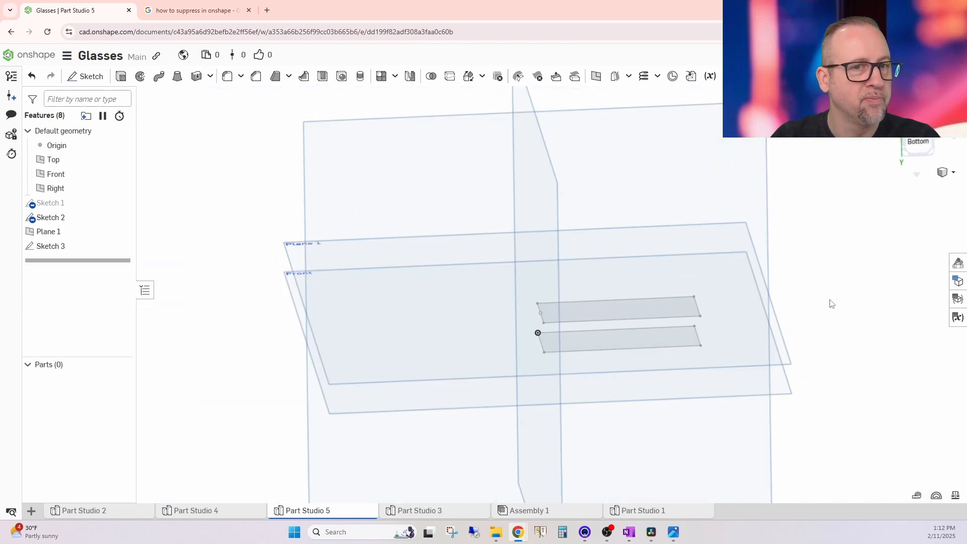
{"action": "mouse_move", "coordinate": [832, 304]}
{"action": "right_mouse_down"}
{"action": "mouse_move", "coordinate": [796, 313]}
{"action": "mouse_move", "coordinate": [777, 298]}
{"action": "mouse_move", "coordinate": [807, 320]}
{"action": "mouse_move", "coordinate": [789, 311]}
{"action": "mouse_move", "coordinate": [786, 349]}
{"action": "mouse_move", "coordinate": [783, 341]}
{"action": "mouse_move", "coordinate": [800, 344]}
{"action": "mouse_move", "coordinate": [769, 334]}
{"action": "right_mouse_up"}
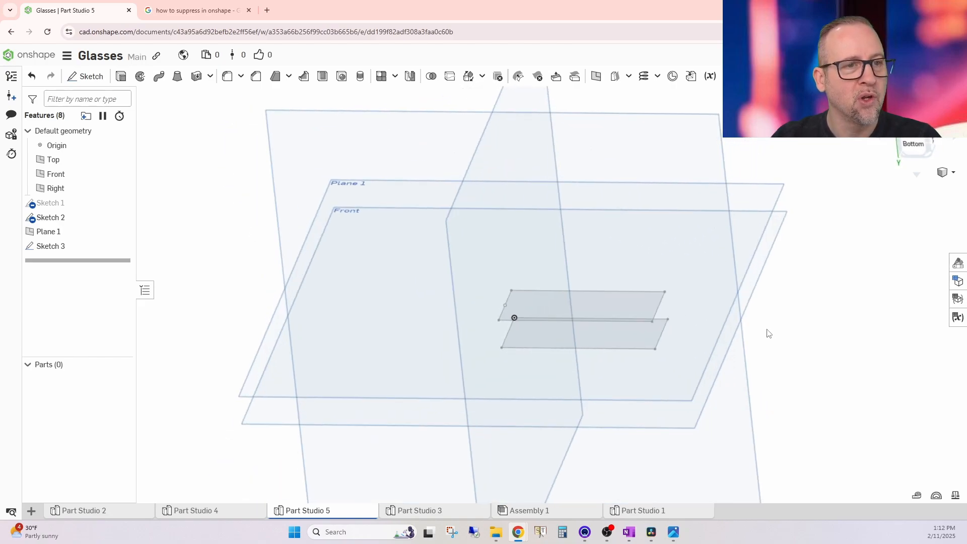
{"action": "left_click", "coordinate": [467, 172]}
{"action": "left_click", "coordinate": [488, 207]}
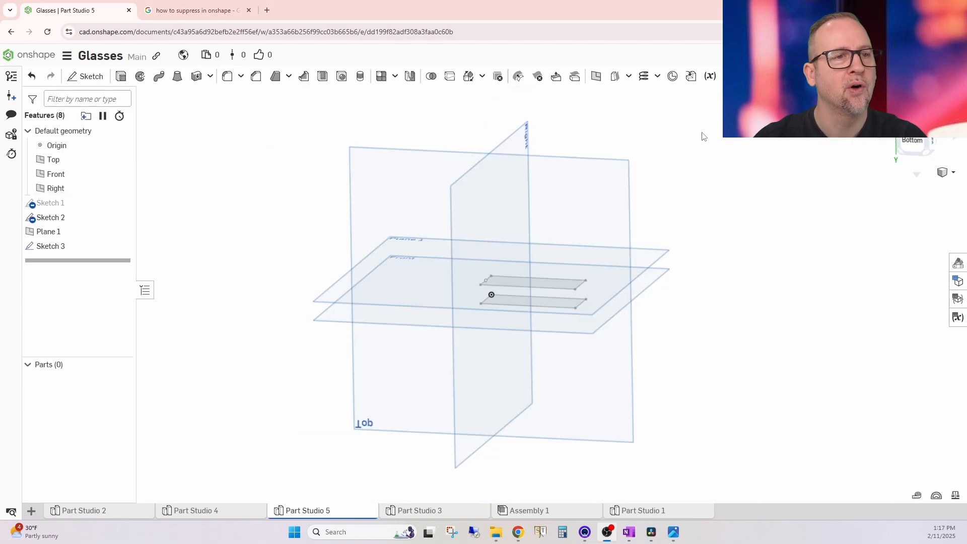
Step: Create a plane offset 10 mm from the Right plane
{"action": "right_click", "coordinate": [514, 133]}
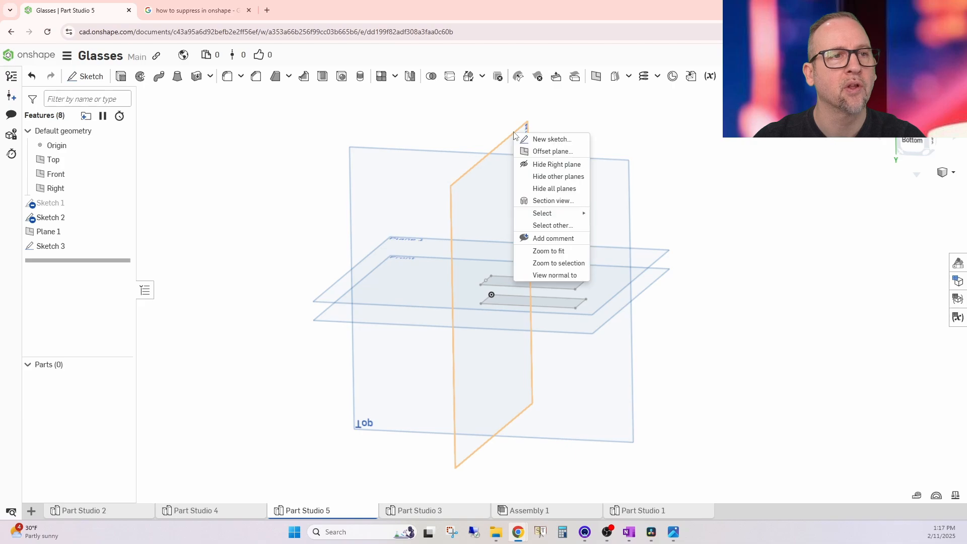
{"action": "left_click", "coordinate": [538, 152]}
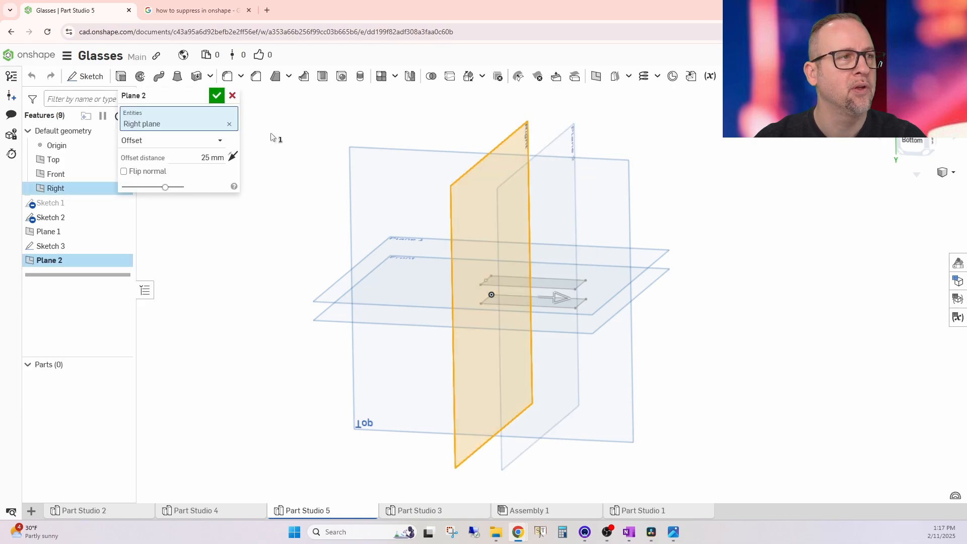
{"action": "left_click", "coordinate": [211, 158]}
{"action": "type", "text": "10"}
{"action": "key", "text": "Return"}
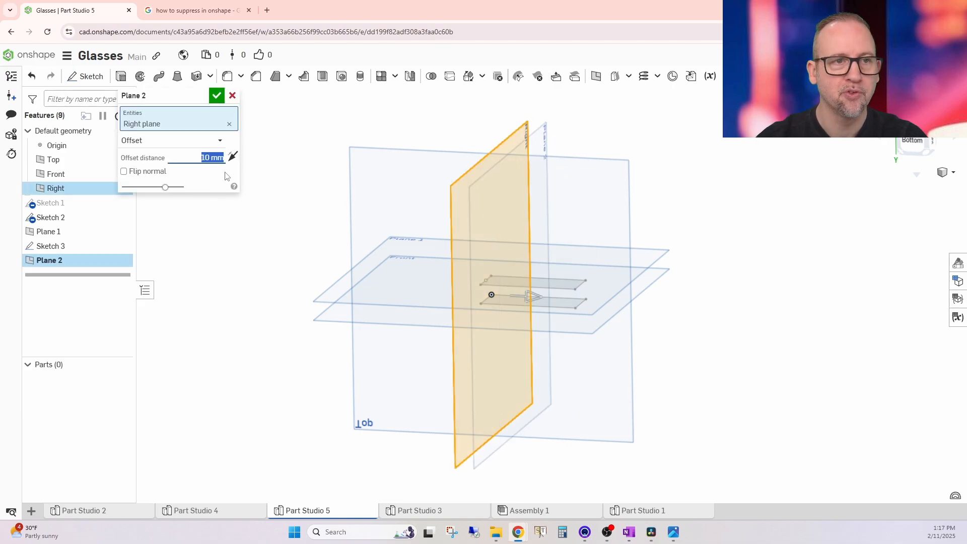
{"action": "left_click", "coordinate": [216, 95]}
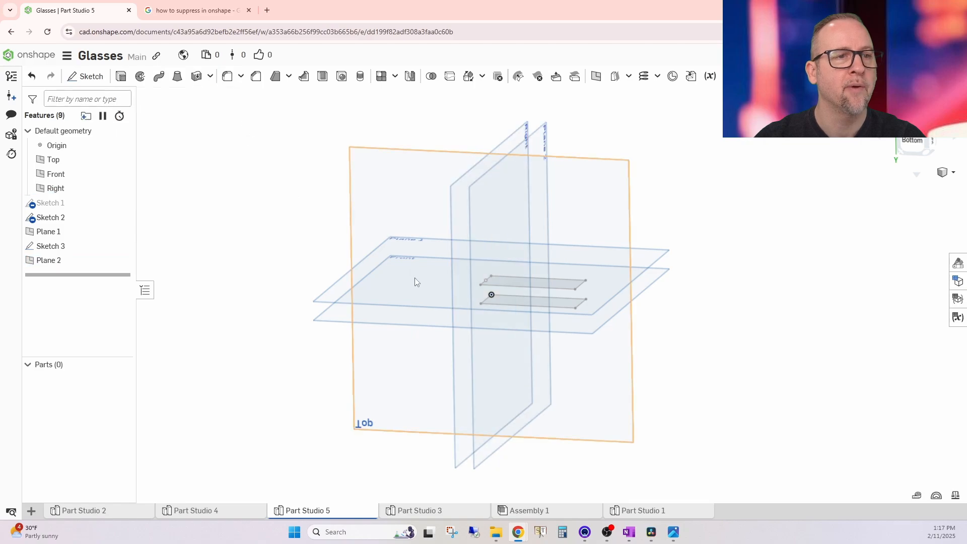
Step: Examine the Sketch 2 rectangle on the Front plane and where the Right plane and its offset plane cross it
{"action": "scroll", "coordinate": [504, 307], "scroll_direction": "up", "scroll_amount": 3}
{"action": "mouse_move", "coordinate": [558, 327]}
{"action": "right_mouse_down"}
{"action": "mouse_move", "coordinate": [571, 321]}
{"action": "mouse_move", "coordinate": [624, 341]}
{"action": "mouse_move", "coordinate": [632, 334]}
{"action": "mouse_move", "coordinate": [625, 338]}
{"action": "right_mouse_up"}
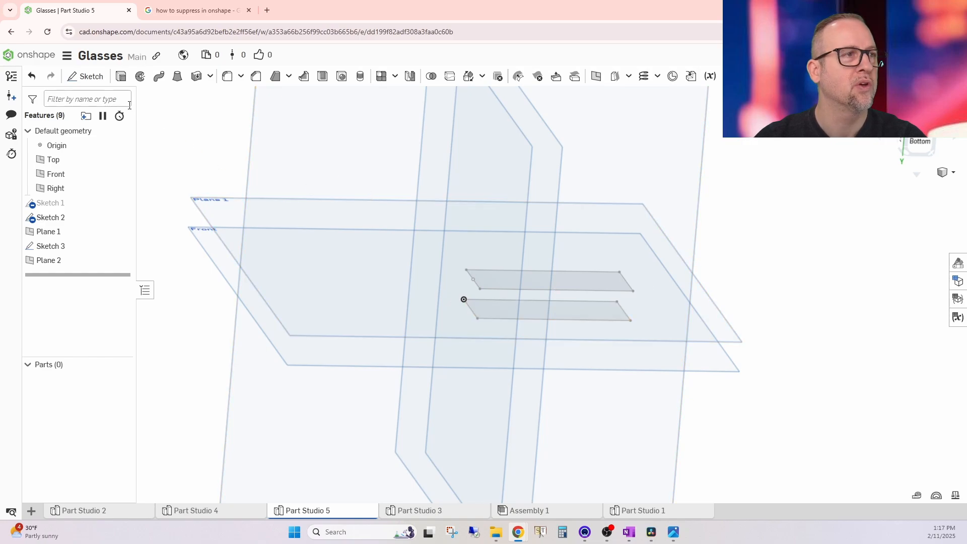
{"action": "mouse_move", "coordinate": [744, 322]}
{"action": "right_mouse_down"}
{"action": "mouse_move", "coordinate": [788, 306]}
{"action": "mouse_move", "coordinate": [679, 310]}
{"action": "right_mouse_up"}
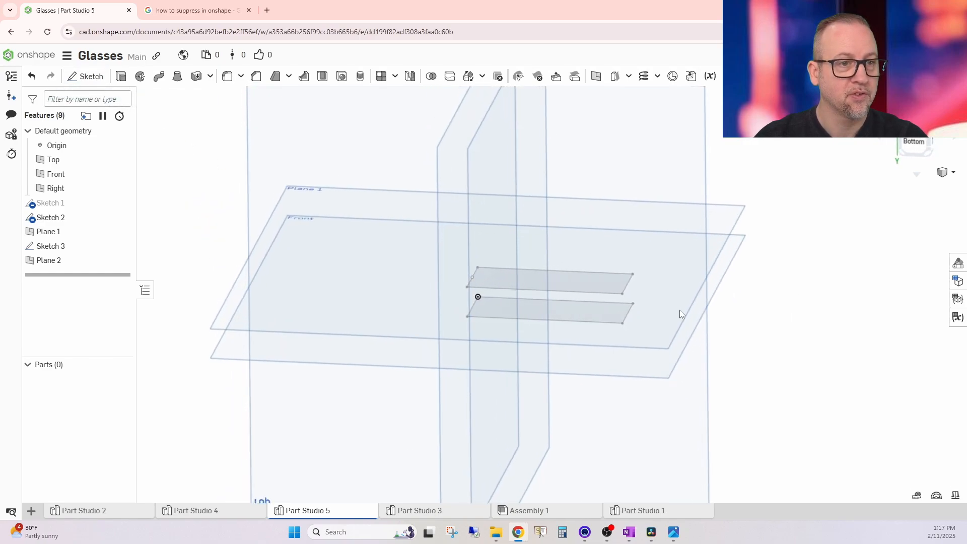
{"action": "left_click", "coordinate": [545, 322]}
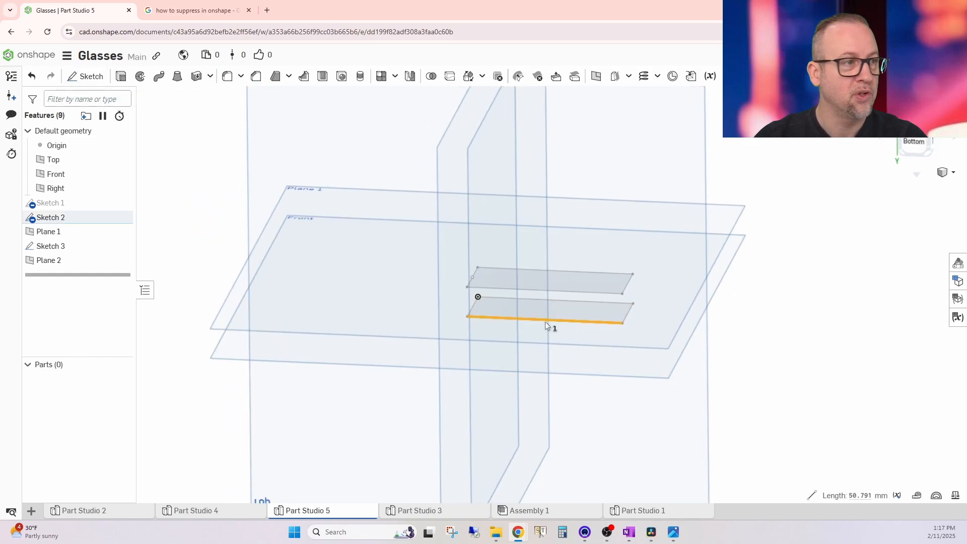
{"action": "left_click", "coordinate": [579, 321]}
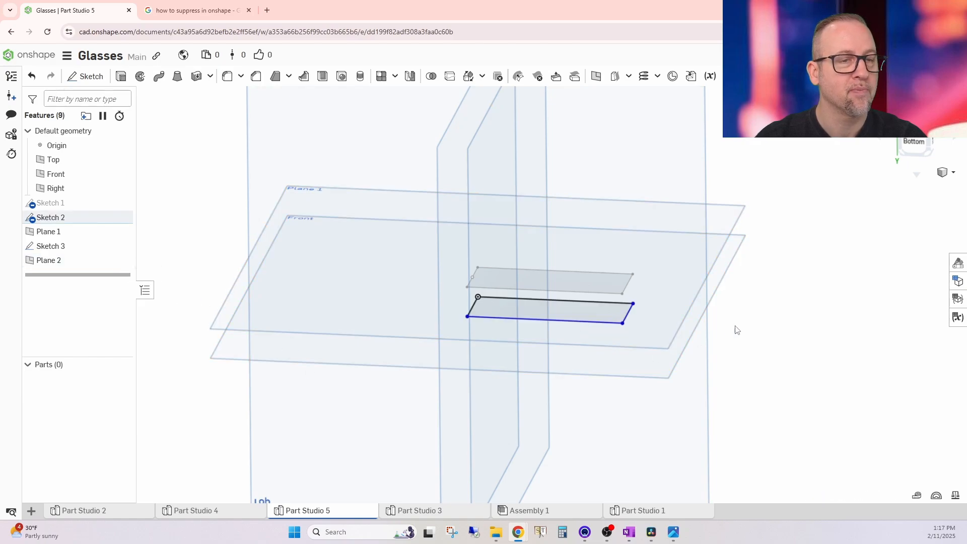
{"action": "mouse_move", "coordinate": [812, 332]}
{"action": "right_mouse_down"}
{"action": "mouse_move", "coordinate": [801, 330]}
{"action": "mouse_move", "coordinate": [810, 334]}
{"action": "mouse_move", "coordinate": [811, 320]}
{"action": "mouse_move", "coordinate": [809, 329]}
{"action": "right_mouse_up"}
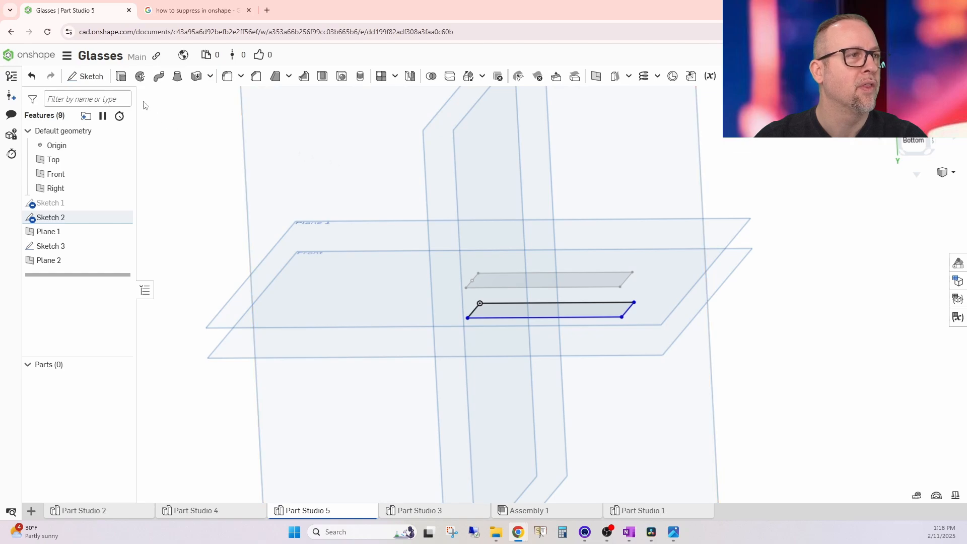
Step: Edit Sketch 2 to add the Right plane's intersection line with the Intersection tool, and finish the sketch
{"action": "double_click", "coordinate": [38, 217]}
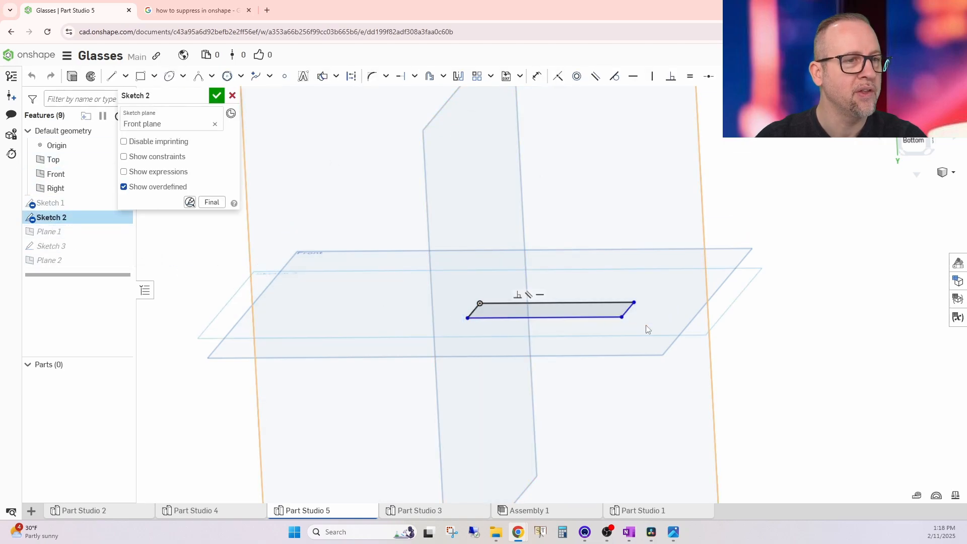
{"action": "mouse_move", "coordinate": [650, 328]}
{"action": "right_mouse_down"}
{"action": "mouse_move", "coordinate": [663, 326]}
{"action": "mouse_move", "coordinate": [639, 335]}
{"action": "right_mouse_up"}
{"action": "mouse_move", "coordinate": [602, 306]}
{"action": "right_mouse_down"}
{"action": "mouse_move", "coordinate": [631, 305]}
{"action": "mouse_move", "coordinate": [566, 298]}
{"action": "right_mouse_up"}
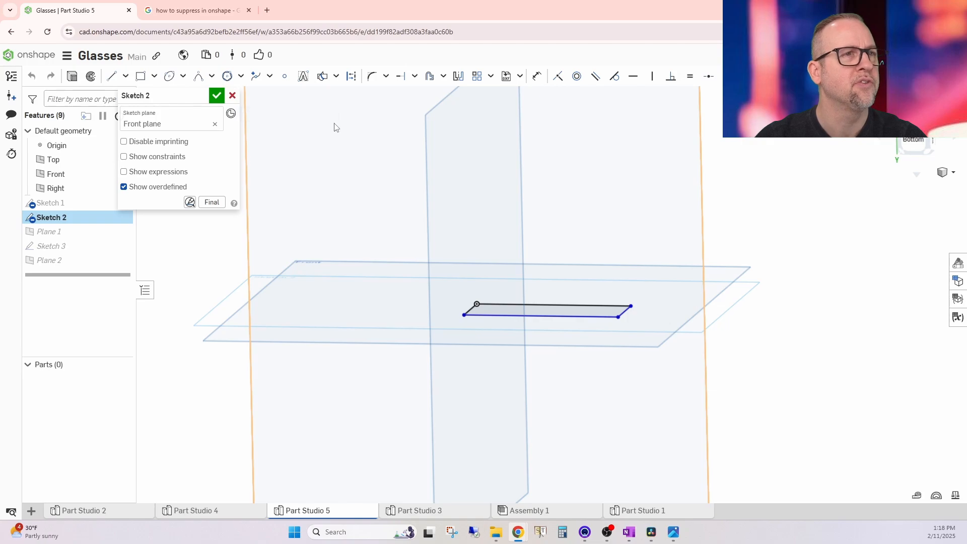
{"action": "left_click", "coordinate": [325, 79]}
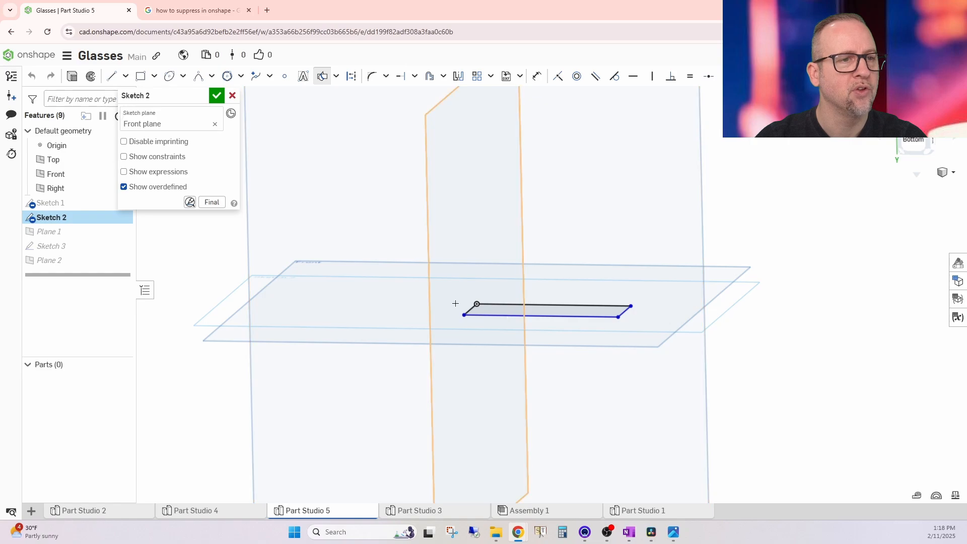
{"action": "left_click", "coordinate": [438, 307]}
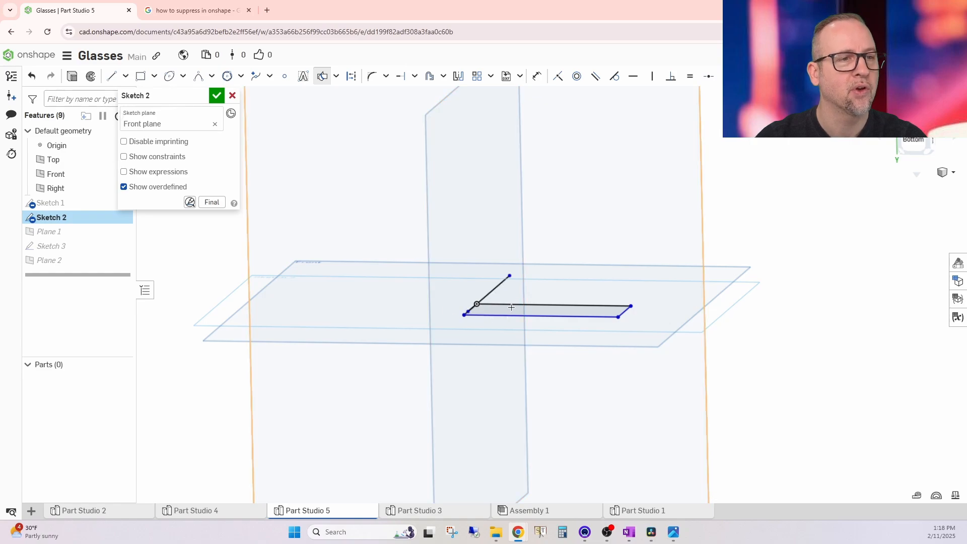
{"action": "right_click_drag", "start_coordinate": [504, 317], "coordinate": [514, 319]}
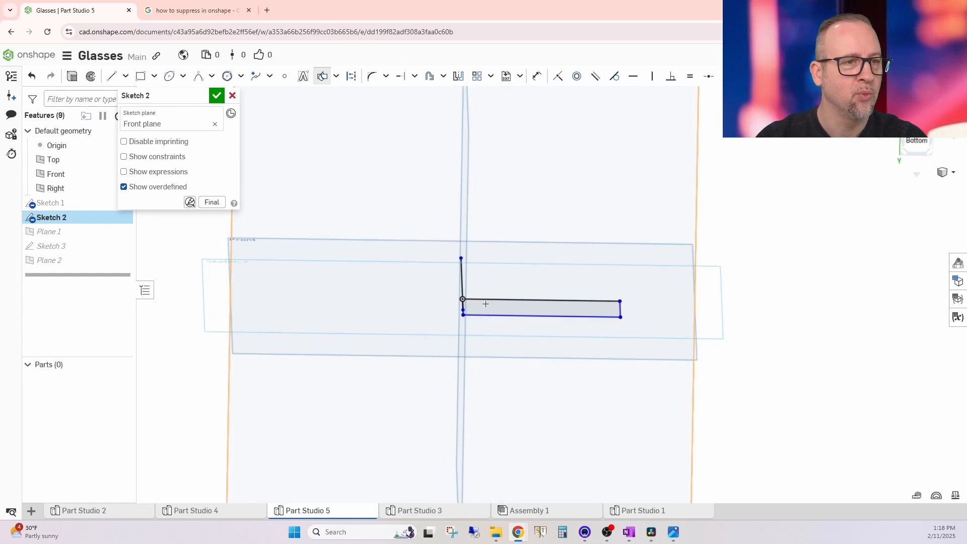
{"action": "mouse_move", "coordinate": [464, 283]}
{"action": "right_mouse_down"}
{"action": "mouse_move", "coordinate": [514, 283]}
{"action": "mouse_move", "coordinate": [492, 299]}
{"action": "right_mouse_up"}
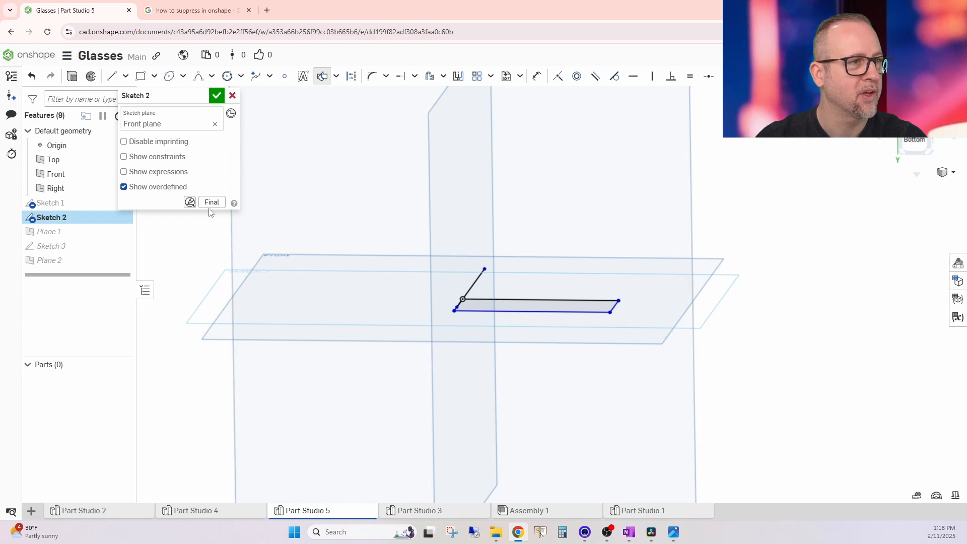
{"action": "left_click", "coordinate": [216, 95]}
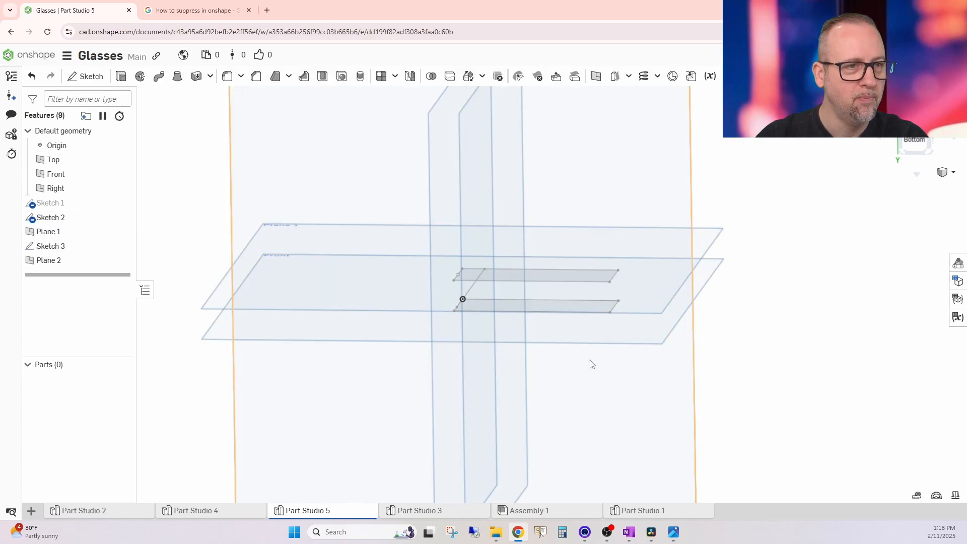
Step: Start a new sketch on Plane 2, the plane offset from the Right plane
{"action": "mouse_move", "coordinate": [590, 360]}
{"action": "right_mouse_down"}
{"action": "mouse_move", "coordinate": [607, 356]}
{"action": "mouse_move", "coordinate": [581, 363]}
{"action": "right_mouse_up"}
{"action": "scroll", "coordinate": [576, 358], "scroll_direction": "down", "scroll_amount": 2}
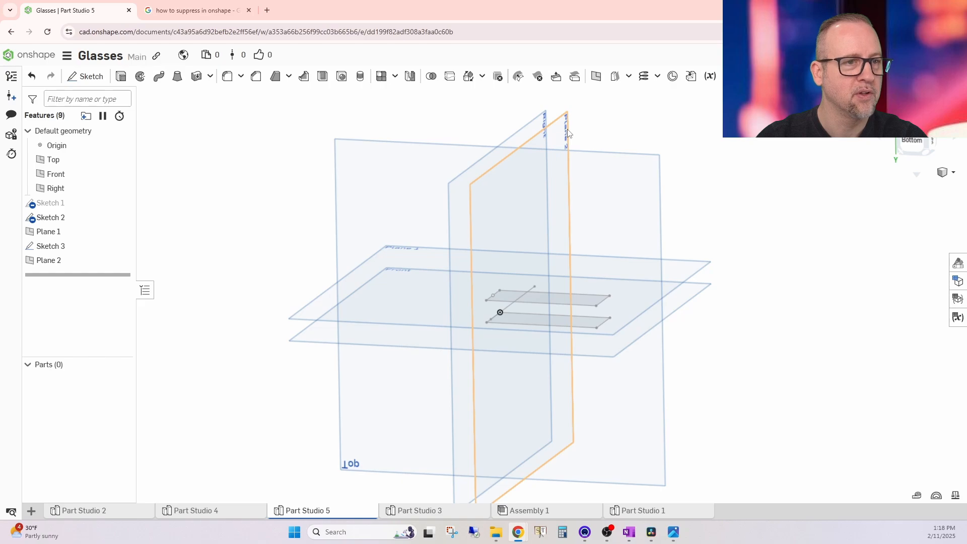
{"action": "right_click_drag", "start_coordinate": [591, 290], "coordinate": [591, 285]}
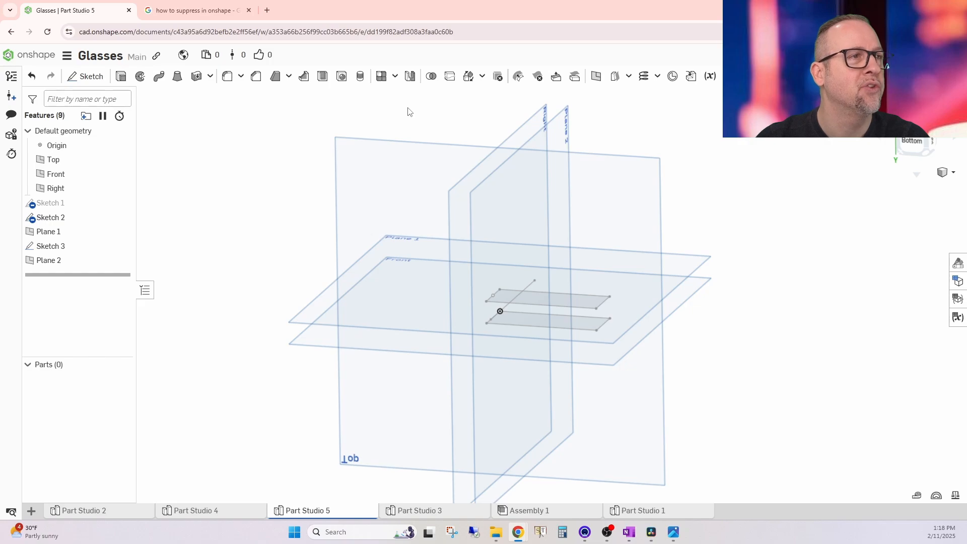
{"action": "left_click", "coordinate": [86, 76]}
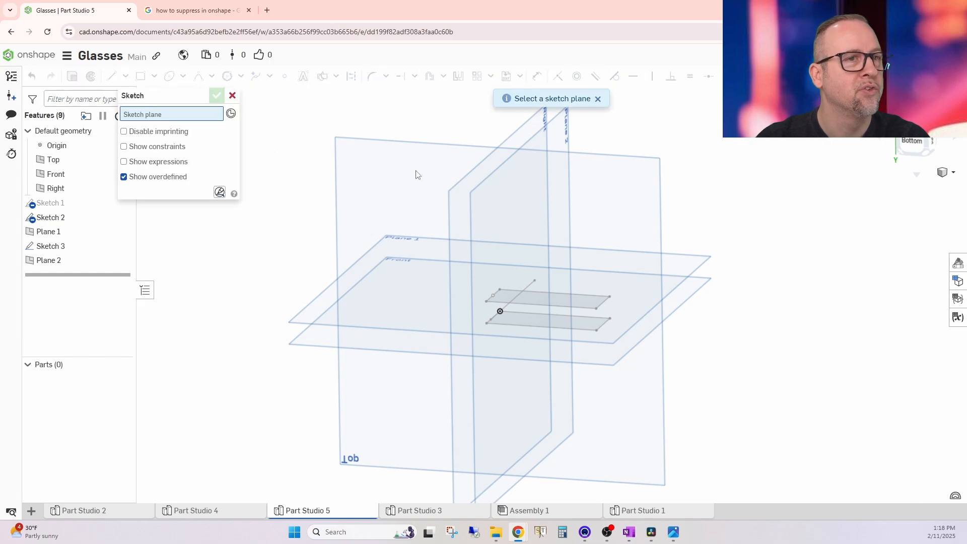
{"action": "left_click", "coordinate": [568, 139]}
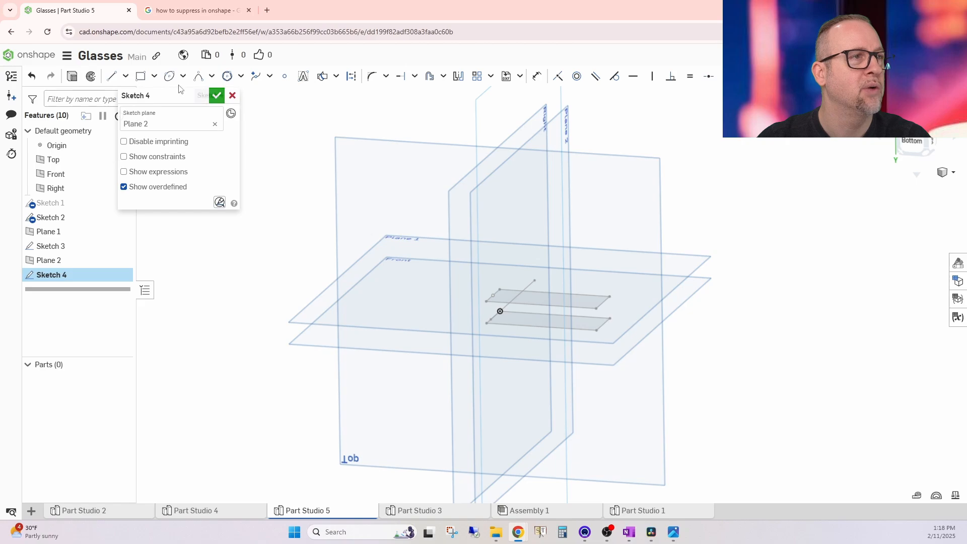
Step: Draw a corner rectangle about 41 mm by 15 mm in the Plane 2 sketch, starting near the origin
{"action": "left_click", "coordinate": [140, 76]}
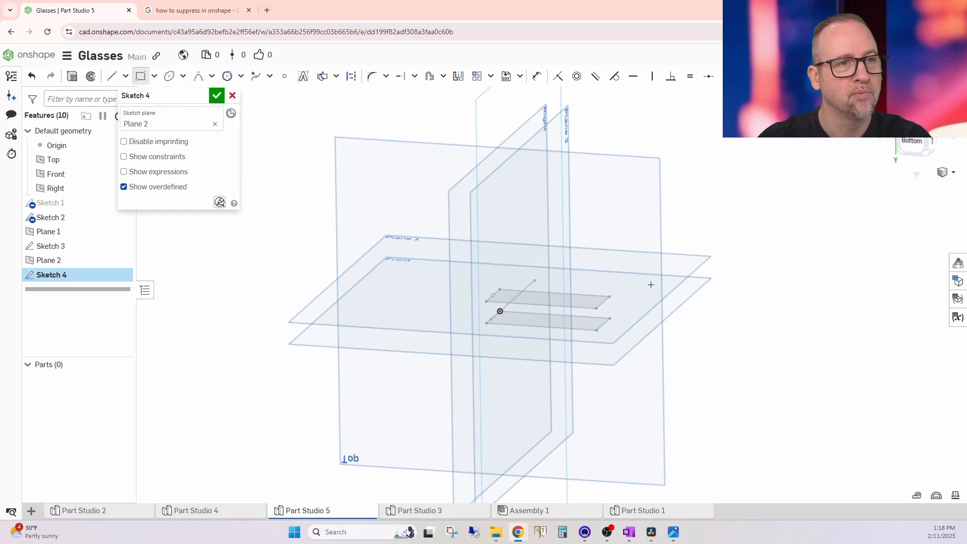
{"action": "mouse_move", "coordinate": [651, 284]}
{"action": "right_mouse_down"}
{"action": "mouse_move", "coordinate": [667, 265]}
{"action": "mouse_move", "coordinate": [646, 234]}
{"action": "mouse_move", "coordinate": [643, 251]}
{"action": "mouse_move", "coordinate": [598, 283]}
{"action": "right_mouse_up"}
{"action": "left_click", "coordinate": [568, 295]}
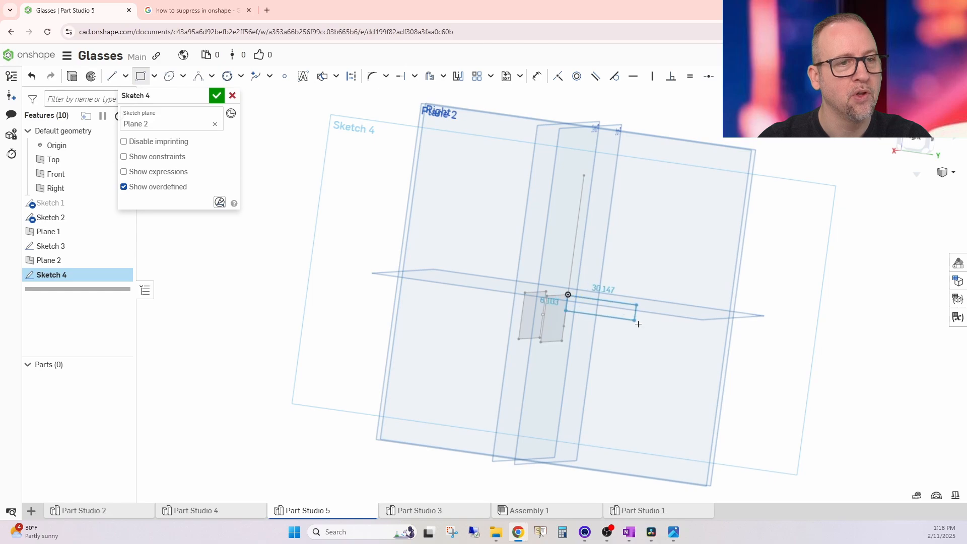
{"action": "left_click", "coordinate": [654, 342]}
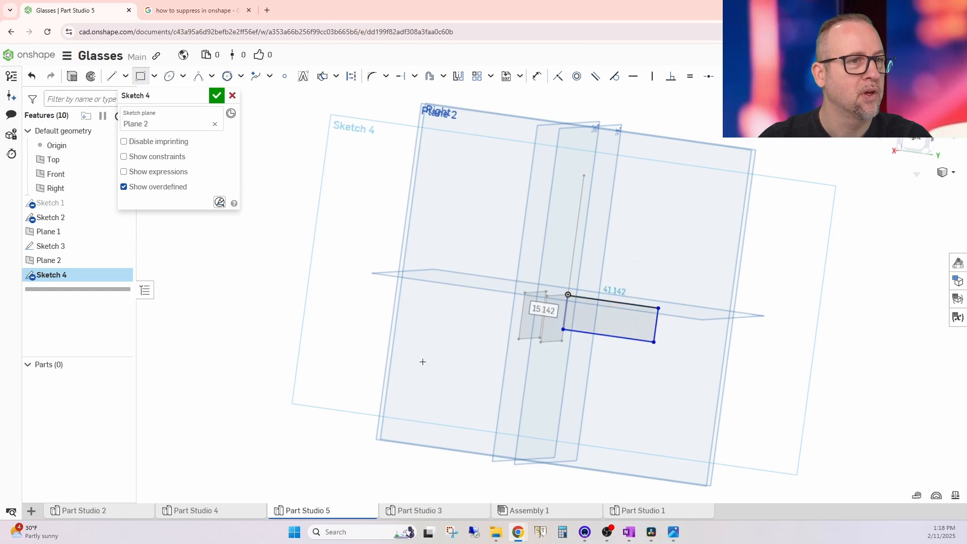
{"action": "mouse_move", "coordinate": [421, 361]}
{"action": "right_mouse_down"}
{"action": "mouse_move", "coordinate": [473, 363]}
{"action": "mouse_move", "coordinate": [514, 309]}
{"action": "mouse_move", "coordinate": [498, 297]}
{"action": "mouse_move", "coordinate": [493, 319]}
{"action": "mouse_move", "coordinate": [511, 314]}
{"action": "mouse_move", "coordinate": [446, 327]}
{"action": "right_mouse_up"}
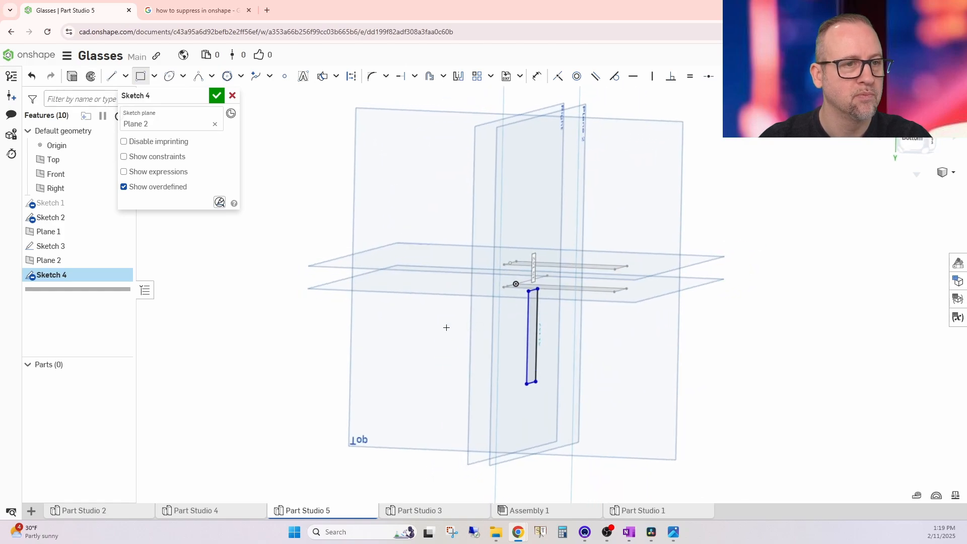
Step: Add the intersection lines of the Sketch 2 and Sketch 3 rectangles to the Plane 2 sketch and finish it
{"action": "left_click", "coordinate": [323, 76]}
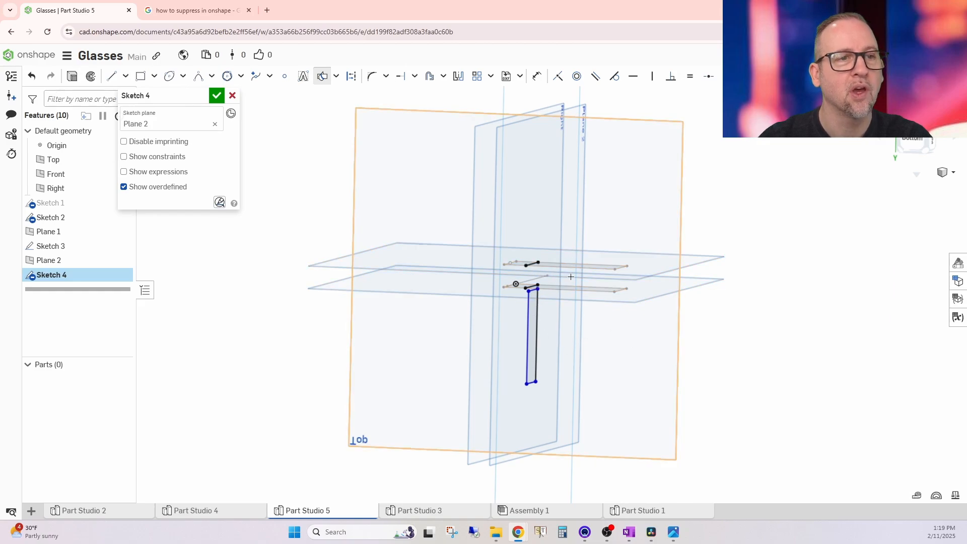
{"action": "right_click_drag", "start_coordinate": [641, 313], "coordinate": [617, 362]}
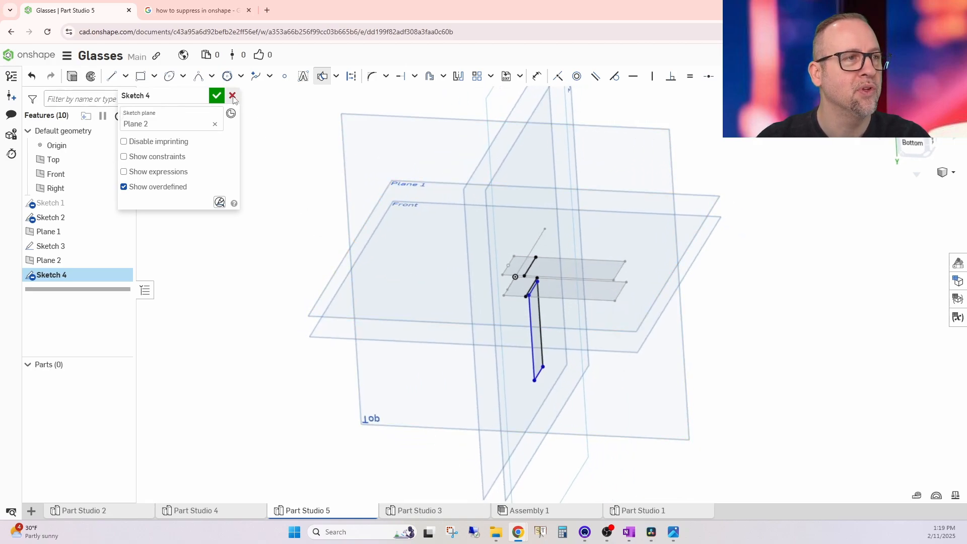
{"action": "left_click", "coordinate": [216, 95]}
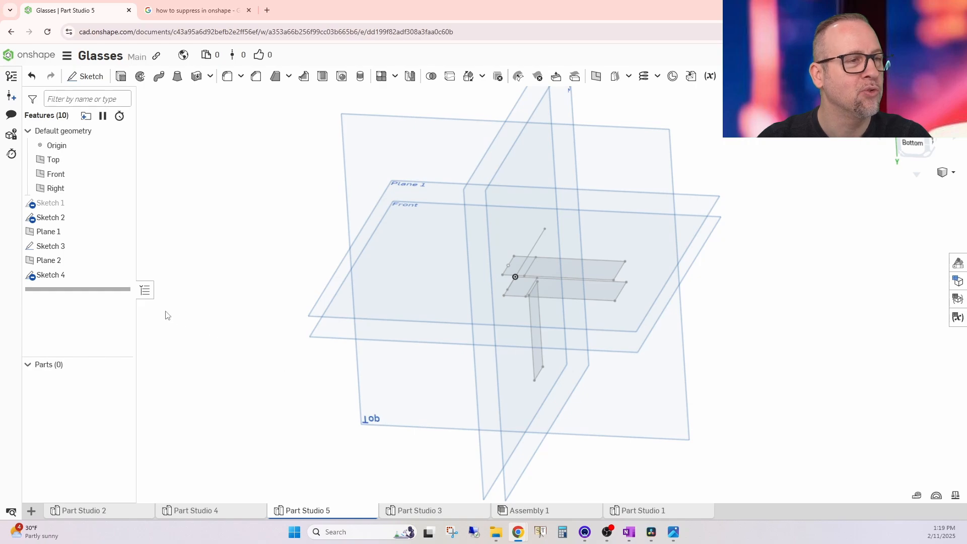
Step: Hide Sketch 4, Plane 2, Sketch 3, Plane 1 and Sketch 2
{"action": "left_click", "coordinate": [121, 275]}
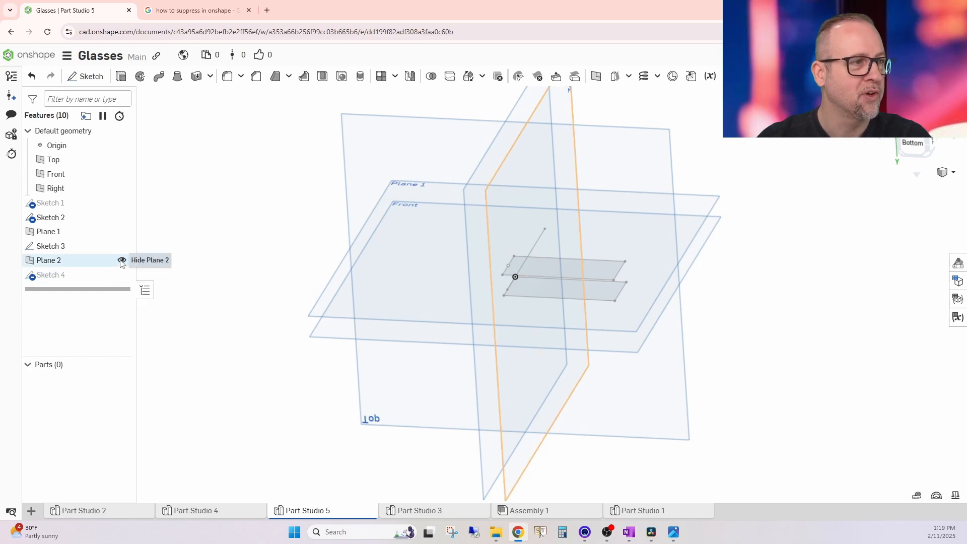
{"action": "left_click", "coordinate": [121, 259]}
{"action": "left_click", "coordinate": [122, 246]}
{"action": "left_click", "coordinate": [121, 231]}
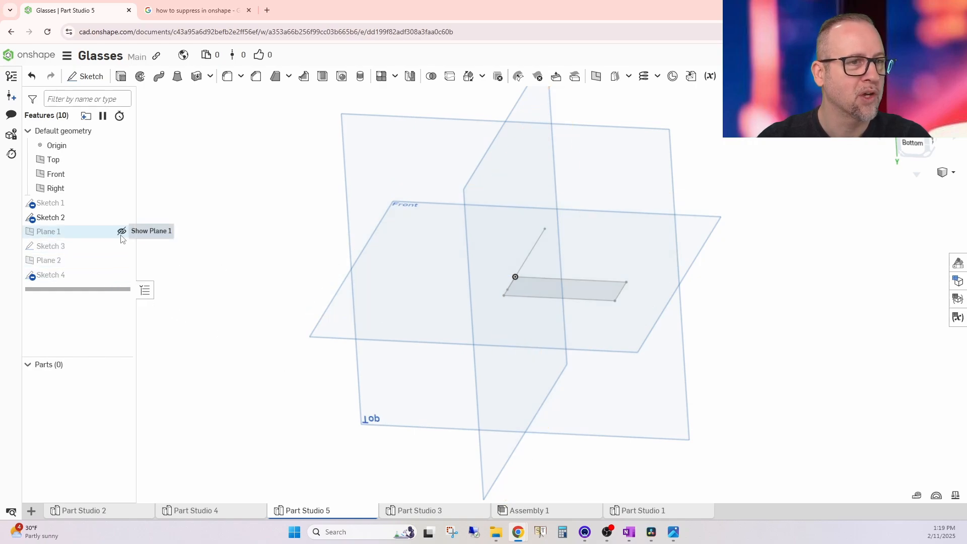
{"action": "left_click", "coordinate": [122, 217]}
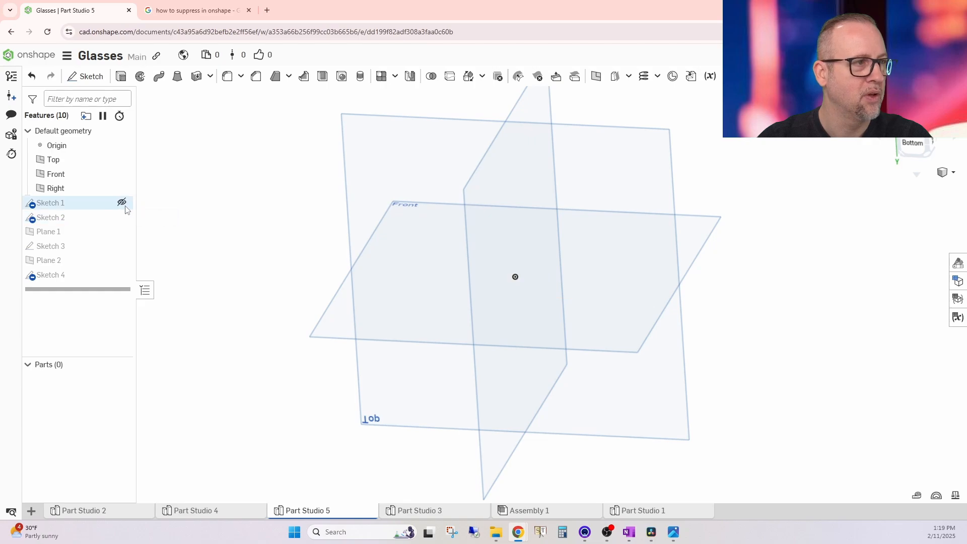
Step: Switch to the Top view and hide the Front and Right planes, keeping the Top plane shown
{"action": "mouse_move", "coordinate": [239, 311]}
{"action": "right_mouse_down"}
{"action": "mouse_move", "coordinate": [257, 297]}
{"action": "mouse_move", "coordinate": [236, 302]}
{"action": "right_mouse_up"}
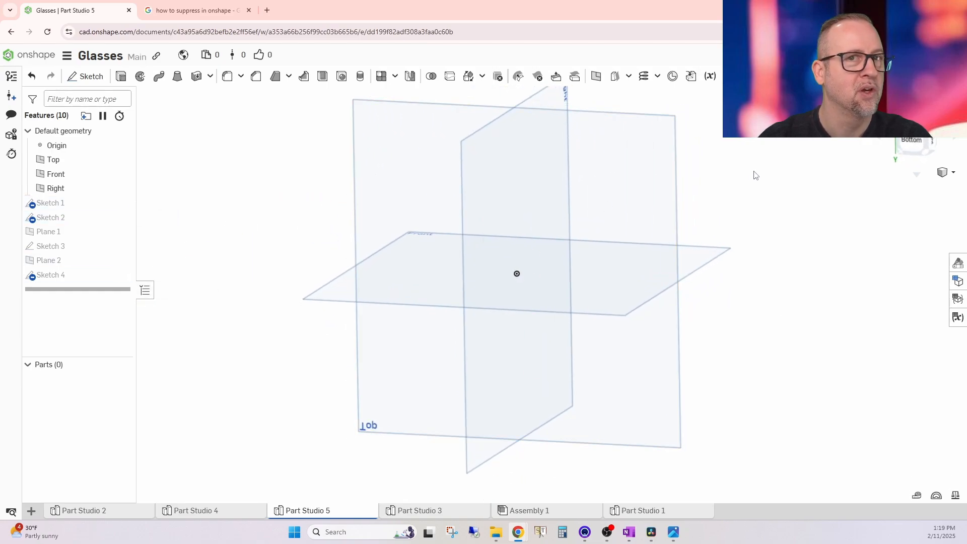
{"action": "right_click_drag", "start_coordinate": [842, 175], "coordinate": [761, 301]}
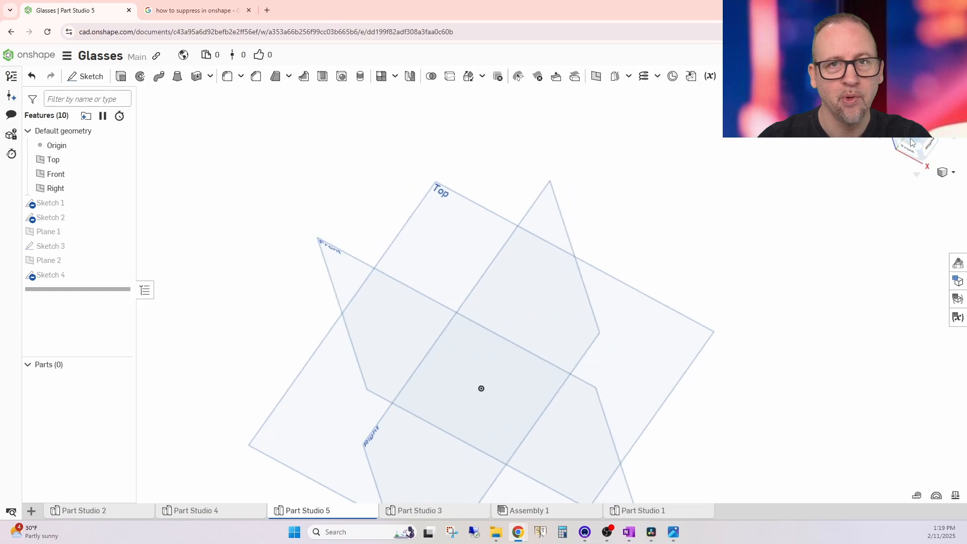
{"action": "left_click", "coordinate": [895, 144]}
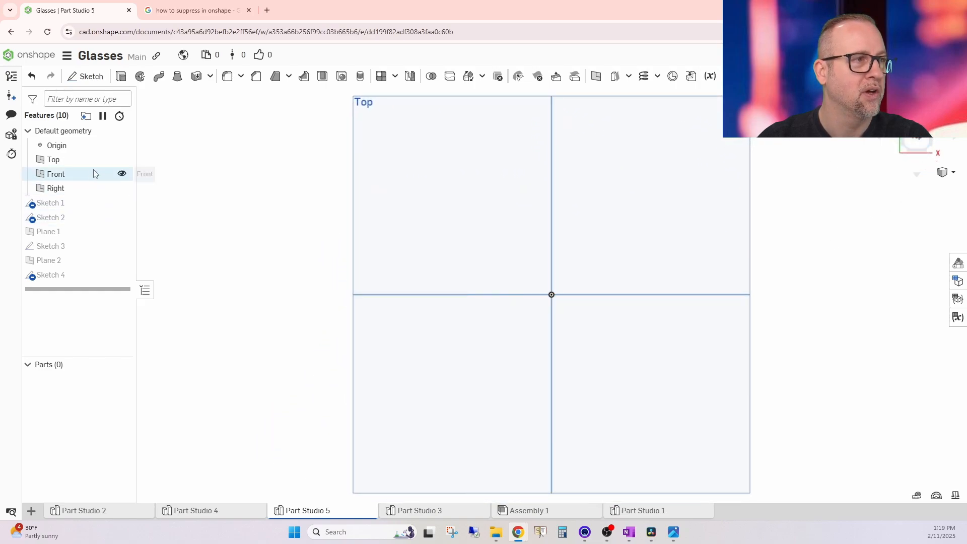
{"action": "left_click", "coordinate": [122, 160]}
{"action": "left_click", "coordinate": [121, 173]}
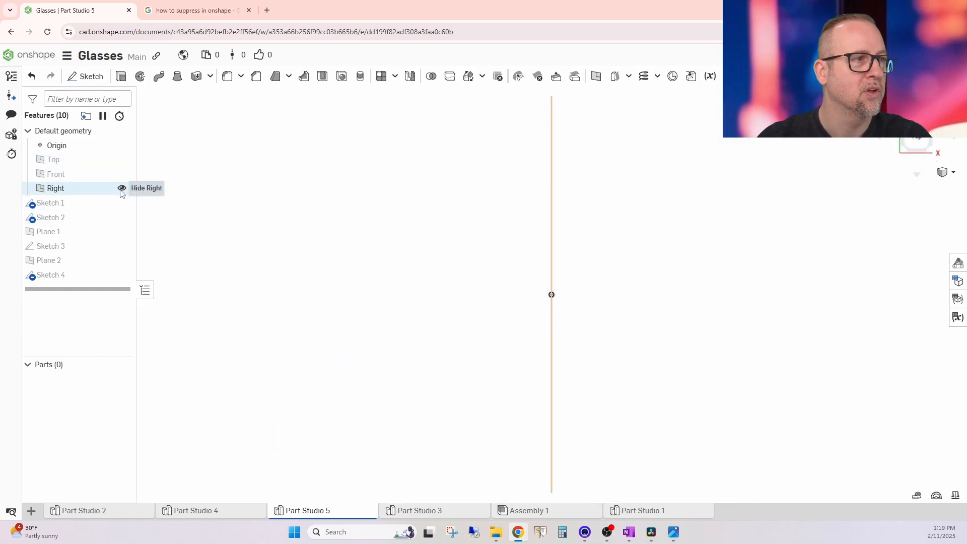
{"action": "left_click", "coordinate": [121, 188]}
{"action": "left_click", "coordinate": [122, 159]}
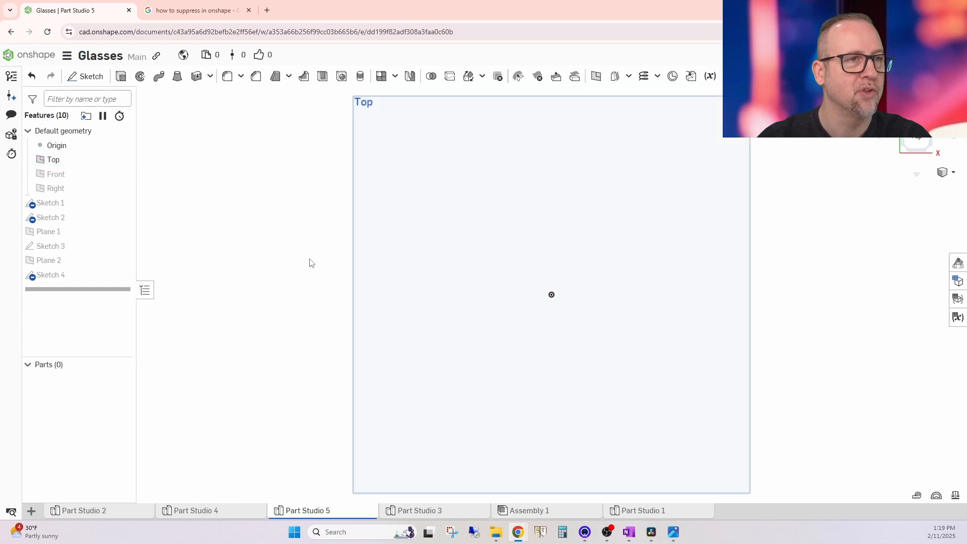
Step: Start a new sketch on the Top plane
{"action": "scroll", "coordinate": [291, 284], "scroll_direction": "up", "scroll_amount": 2}
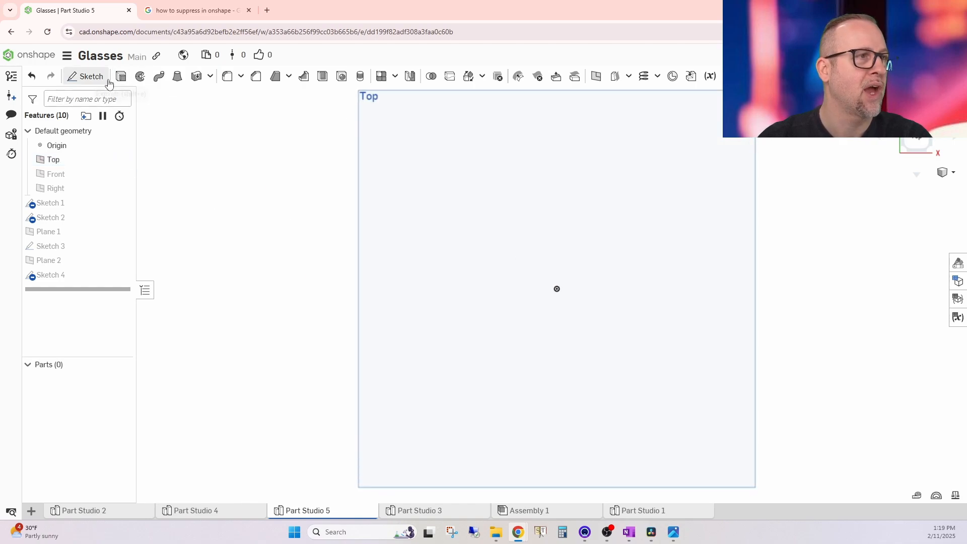
{"action": "left_click", "coordinate": [87, 78]}
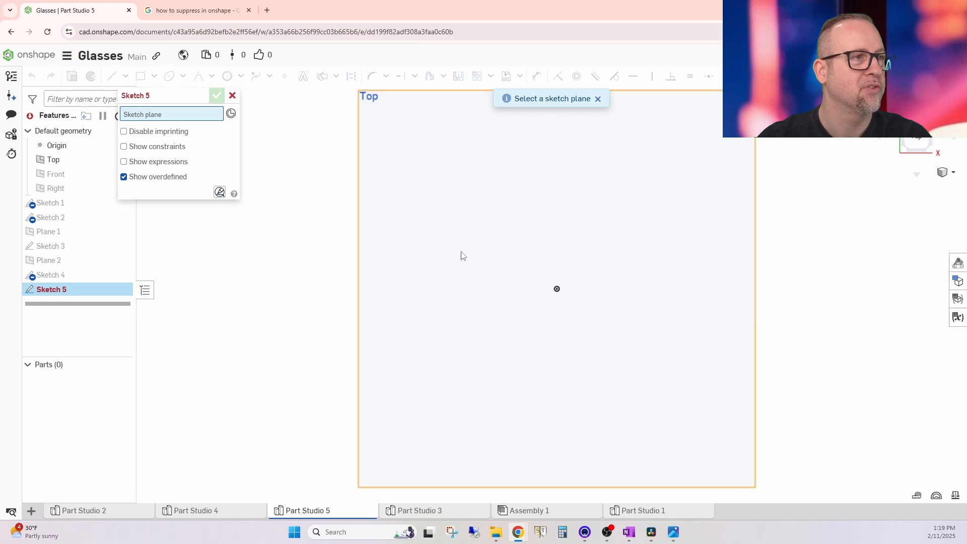
{"action": "left_click", "coordinate": [533, 276]}
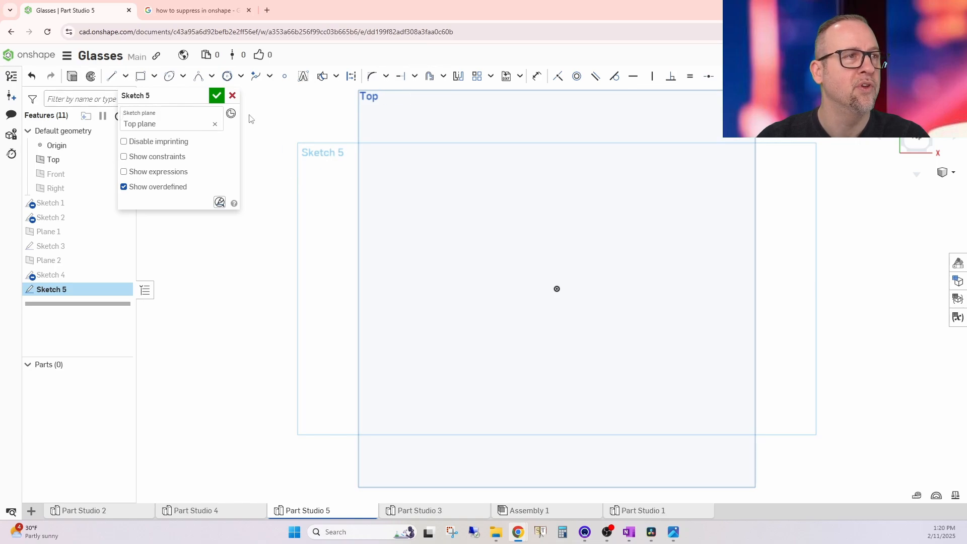
Step: Draw three corner rectangles: about 53 by 18 mm from the origin, about 37 by 27 mm overlapping its upper-right corner, about 30 by 24 mm its lower-left
{"action": "left_click", "coordinate": [140, 76]}
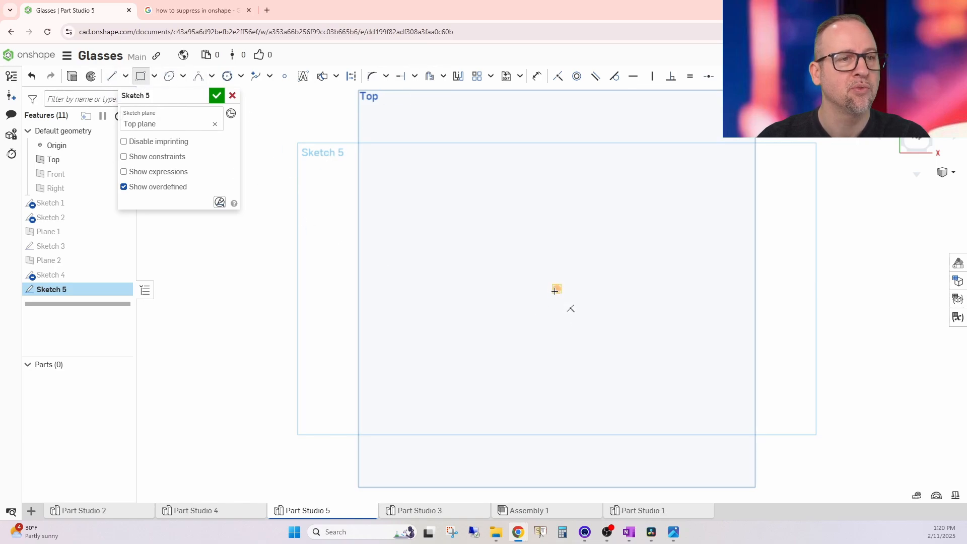
{"action": "left_click", "coordinate": [556, 290]}
{"action": "left_click", "coordinate": [696, 336]}
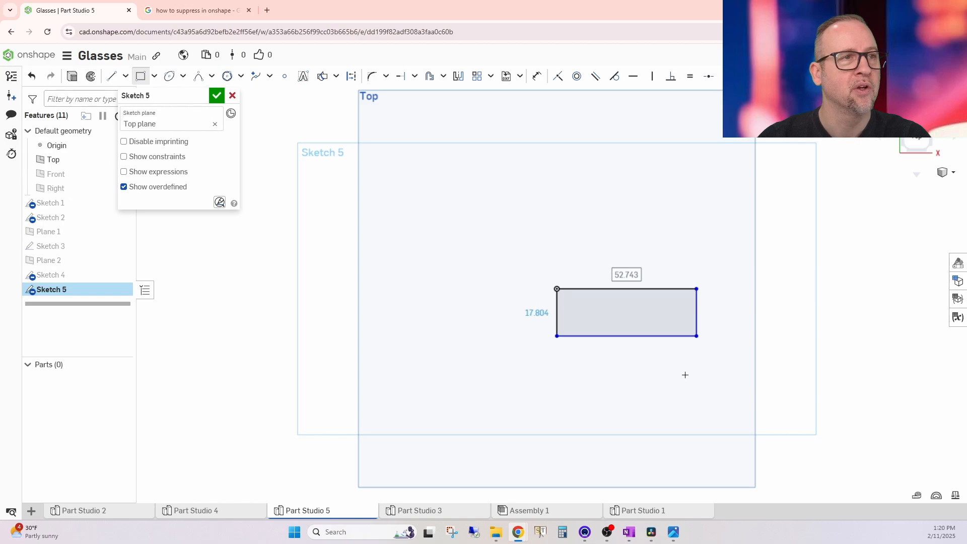
{"action": "left_click", "coordinate": [626, 237]}
{"action": "left_click", "coordinate": [724, 307]}
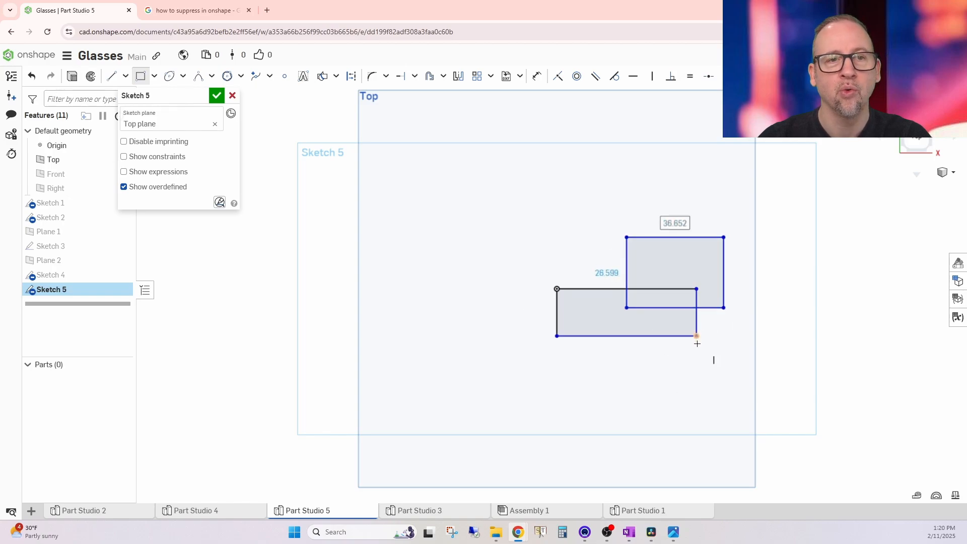
{"action": "left_click", "coordinate": [527, 321]}
{"action": "left_click", "coordinate": [605, 385]}
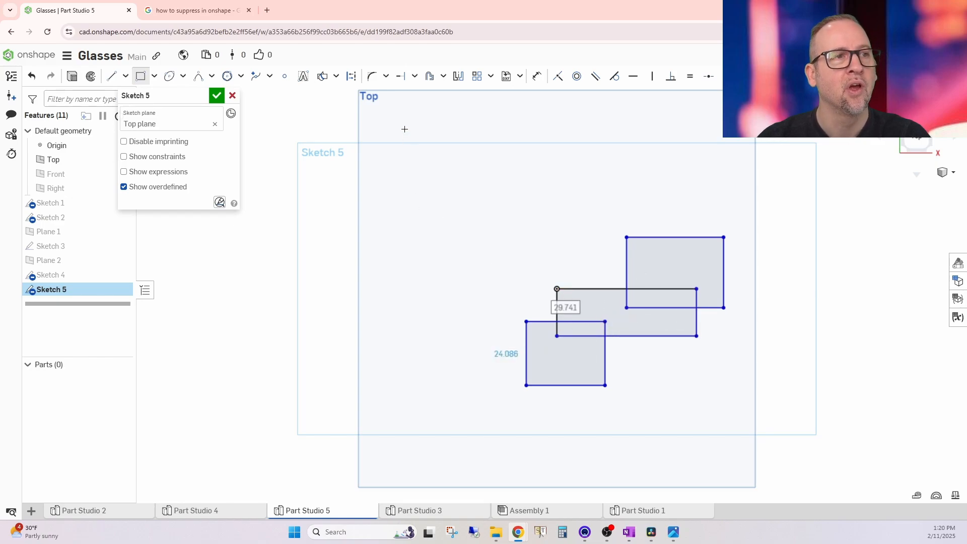
Step: Trim the overlapping inner segments of the three rectangles to leave one continuous stepped outline
{"action": "left_click", "coordinate": [414, 76]}
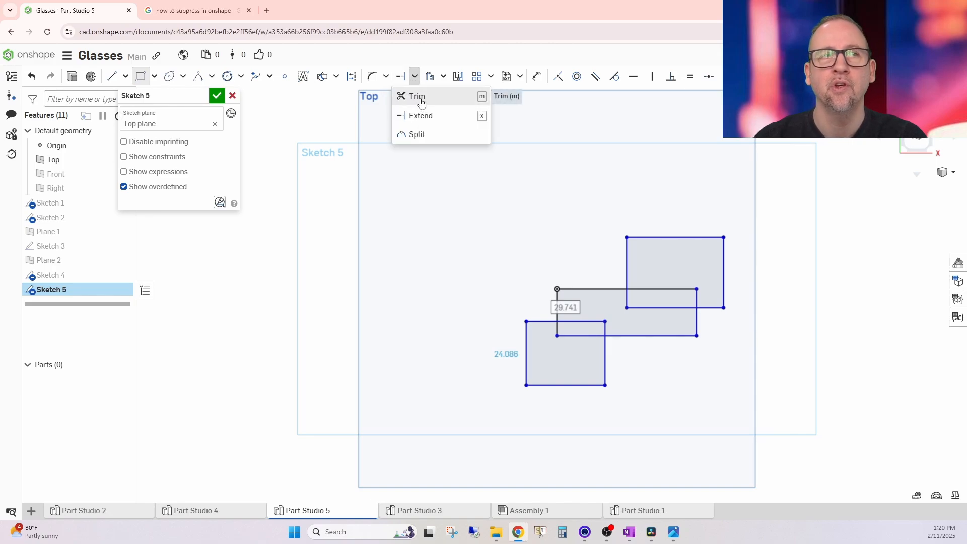
{"action": "left_click", "coordinate": [421, 101]}
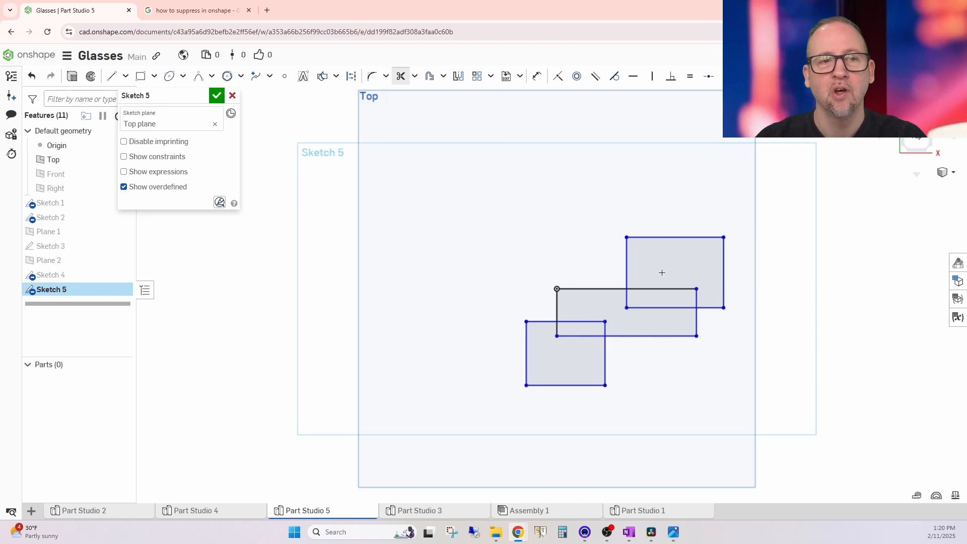
{"action": "mouse_move", "coordinate": [661, 273]}
{"action": "left_mouse_down"}
{"action": "mouse_move", "coordinate": [649, 292]}
{"action": "mouse_move", "coordinate": [579, 318]}
{"action": "mouse_move", "coordinate": [560, 337]}
{"action": "mouse_move", "coordinate": [545, 334]}
{"action": "left_mouse_up"}
{"action": "left_click_drag", "start_coordinate": [616, 329], "coordinate": [700, 299]}
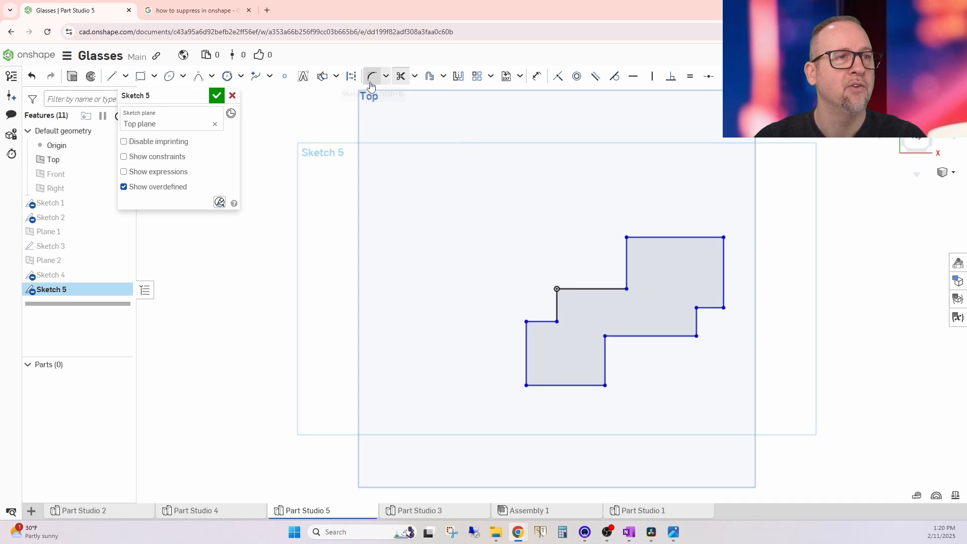
Step: Extend the vertical line through the origin up to the level of the upper block's top edge, and extend that edge to meet it
{"action": "left_click", "coordinate": [415, 76]}
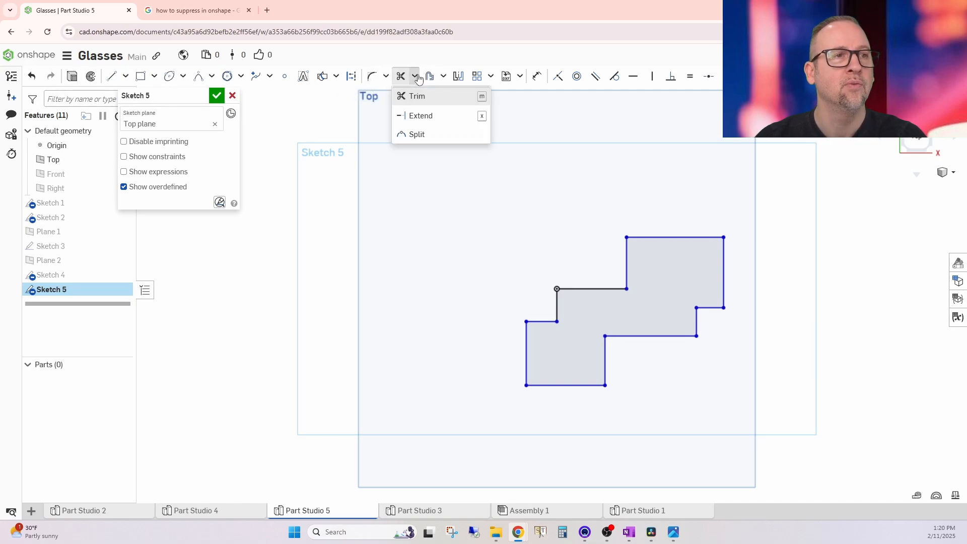
{"action": "left_click", "coordinate": [421, 116]}
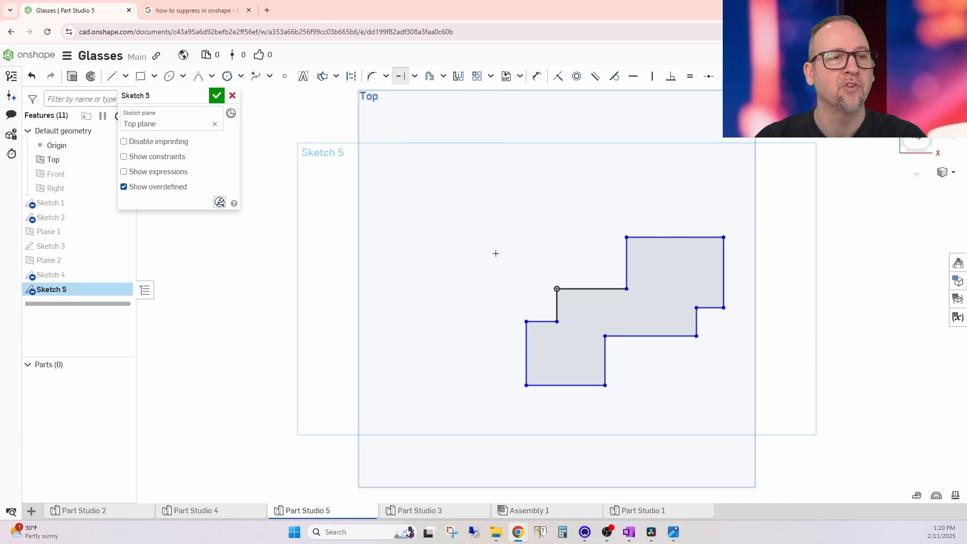
{"action": "left_click", "coordinate": [557, 297]}
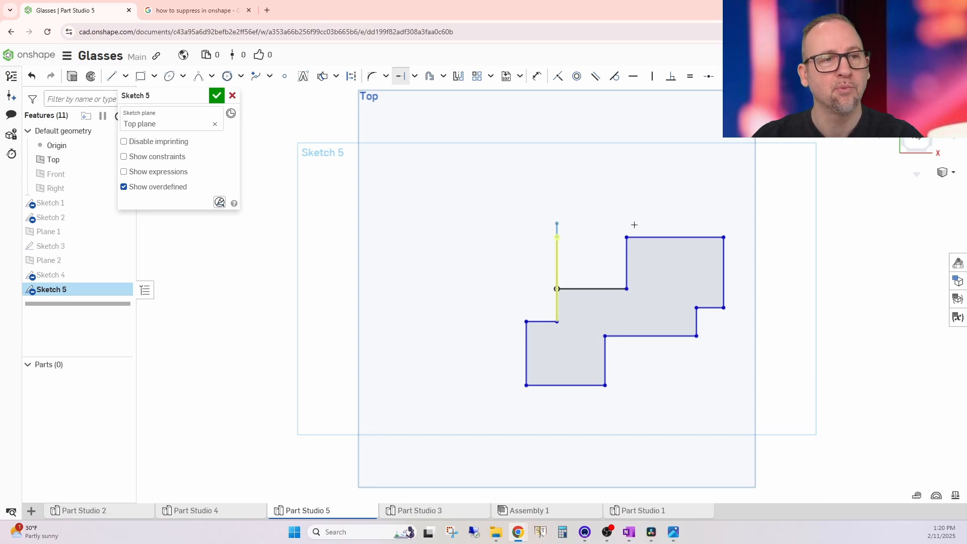
{"action": "key", "text": "Escape"}
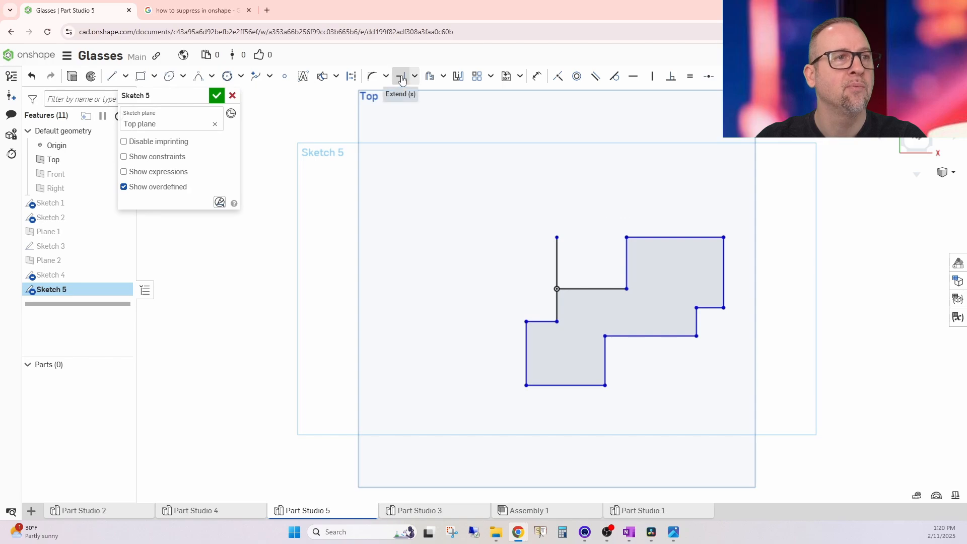
{"action": "left_click", "coordinate": [400, 76]}
{"action": "left_click", "coordinate": [635, 237]}
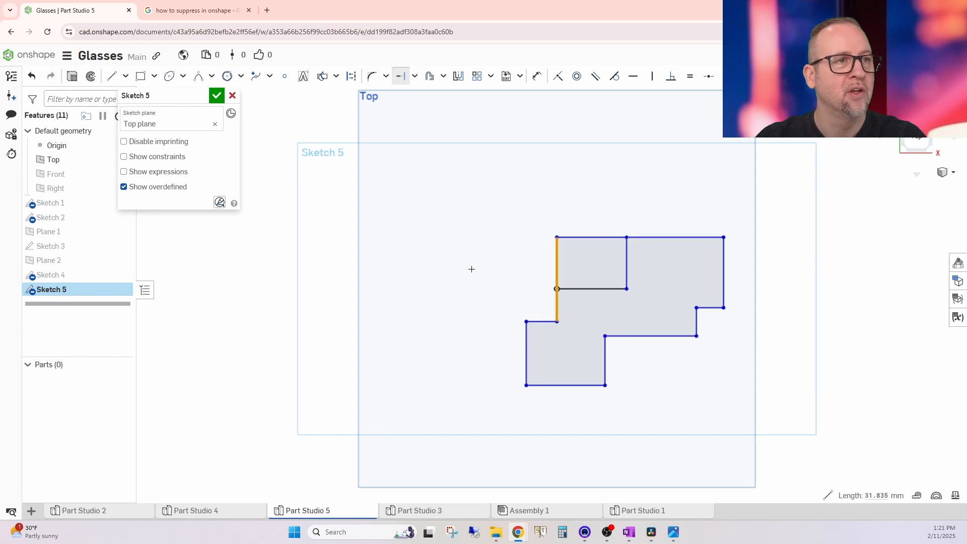
{"action": "left_click", "coordinate": [400, 76]}
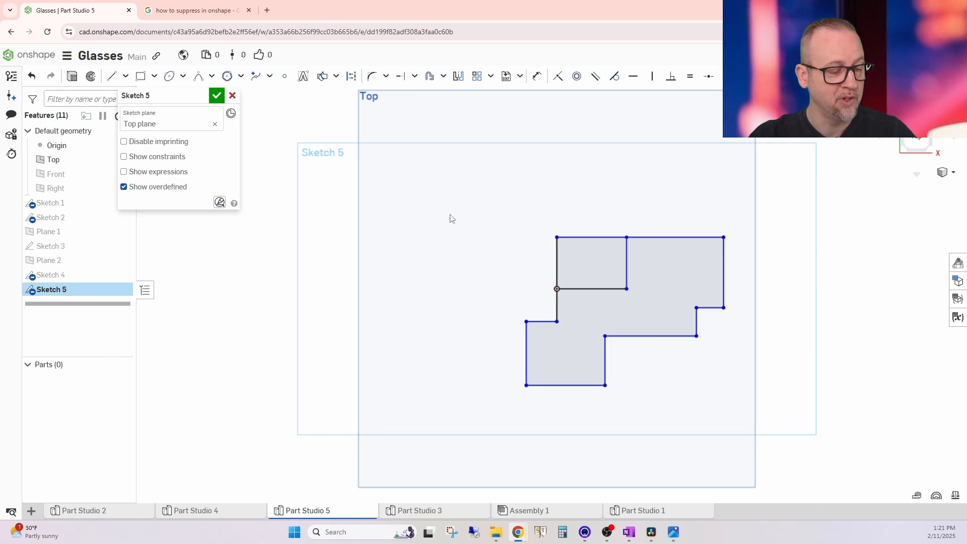
Step: Undo both line extensions
{"action": "key", "text": "ctrl+z"}
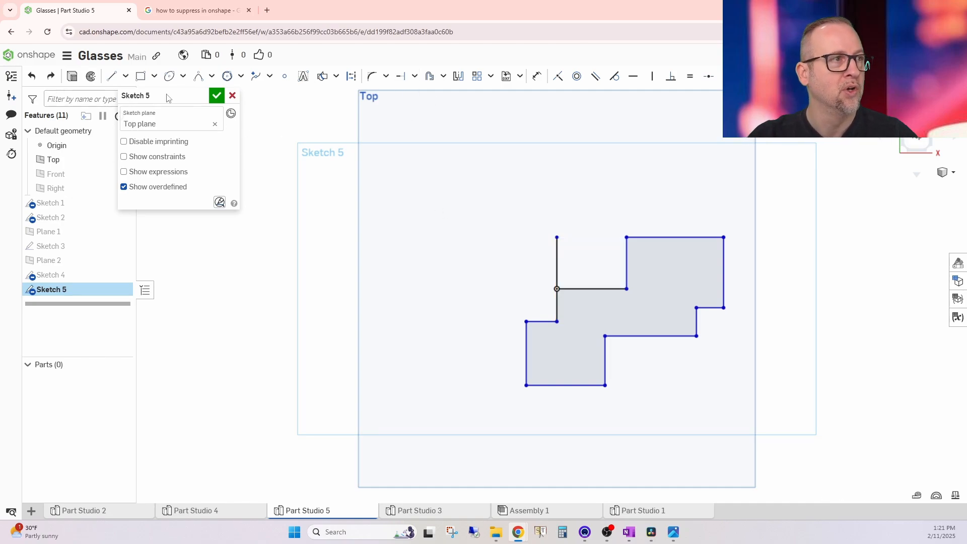
{"action": "left_click", "coordinate": [32, 77]}
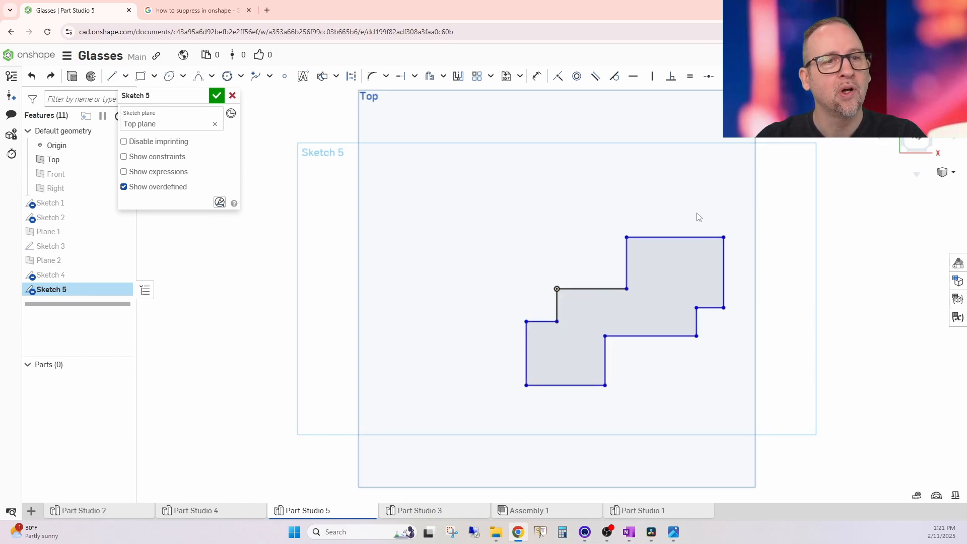
{"action": "mouse_move", "coordinate": [724, 237]}
{"action": "left_mouse_down"}
{"action": "mouse_move", "coordinate": [706, 217]}
{"action": "mouse_move", "coordinate": [724, 237]}
{"action": "left_mouse_up"}
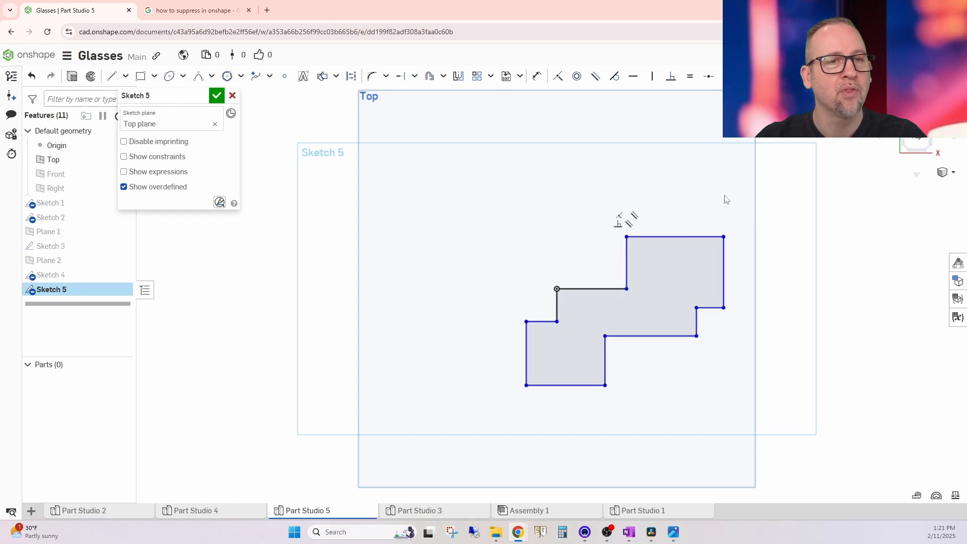
{"action": "double_click", "coordinate": [670, 237]}
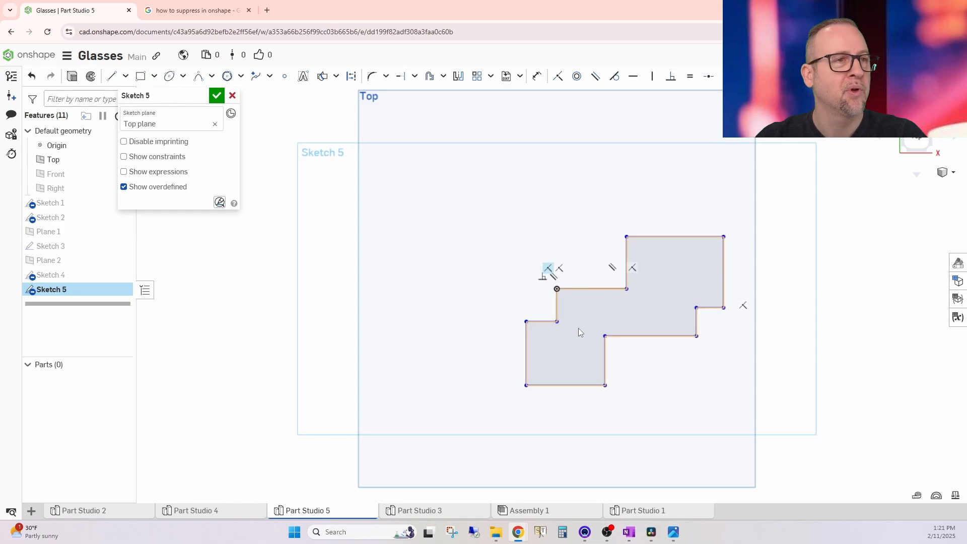
{"action": "left_click", "coordinate": [543, 272]}
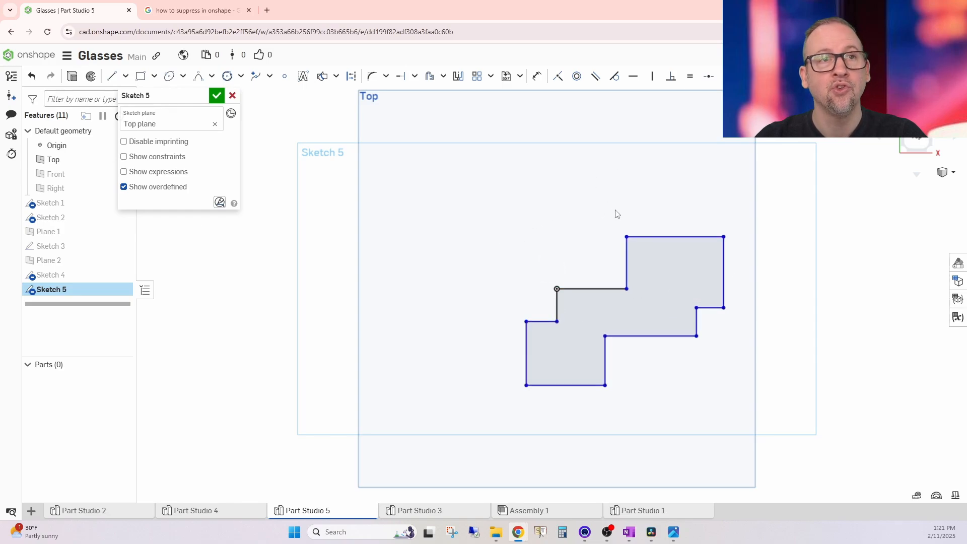
Step: Draw a sloping line about 48 mm long from the upper block's top-left corner, rising past its right side
{"action": "left_click", "coordinate": [111, 76]}
{"action": "left_click", "coordinate": [626, 237]}
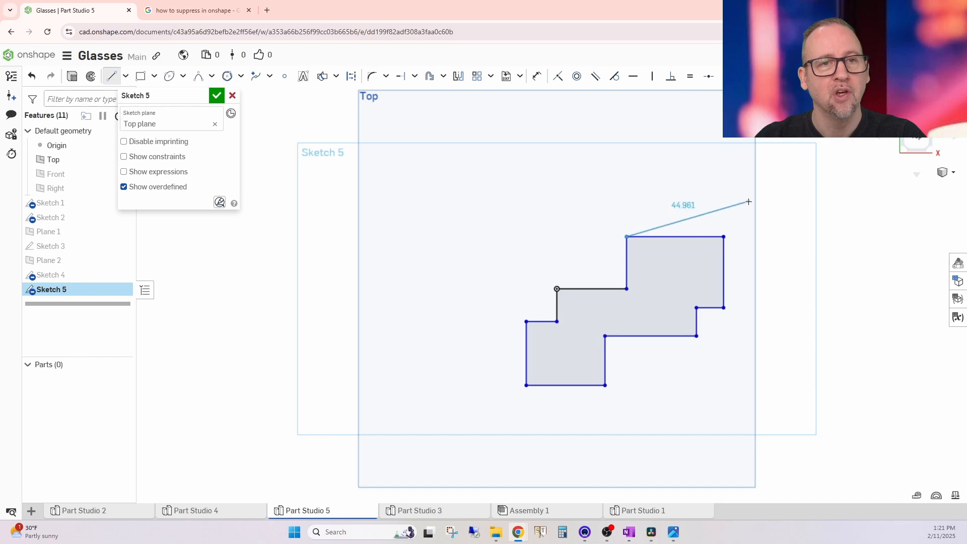
{"action": "left_click", "coordinate": [748, 201]}
{"action": "right_click", "coordinate": [780, 308]}
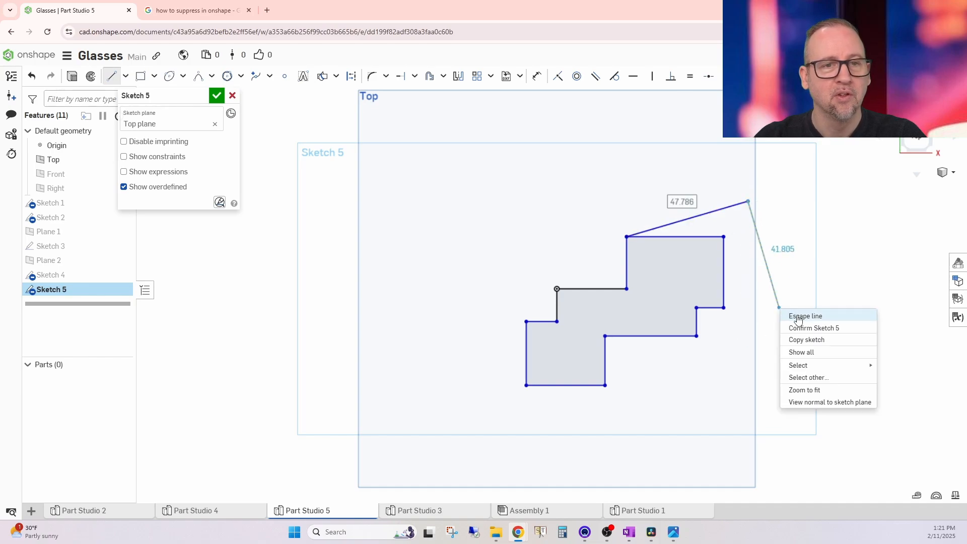
{"action": "left_click", "coordinate": [797, 317]}
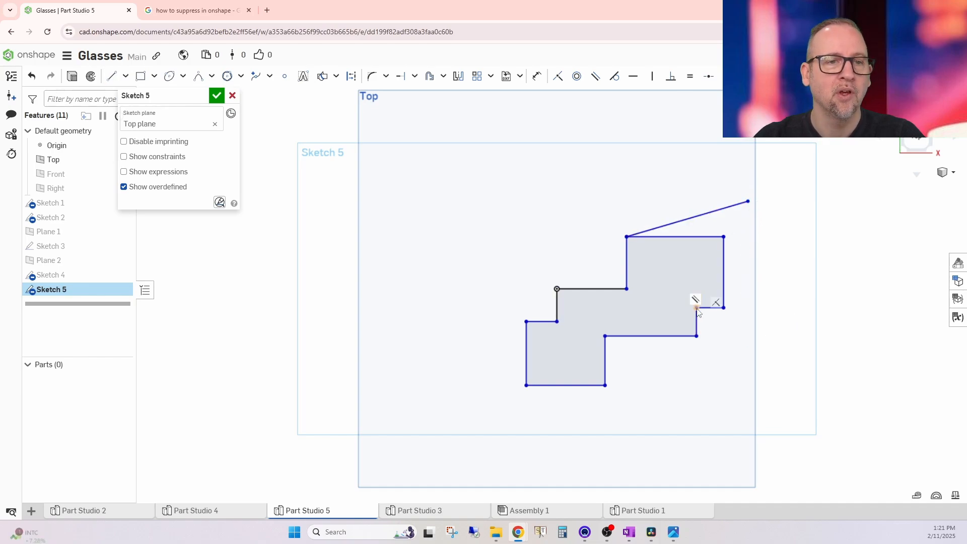
Step: Draw a line about 35 mm long from the lower-right inner corner past the upper block, and join it to the sloping line's free end
{"action": "left_click", "coordinate": [111, 78]}
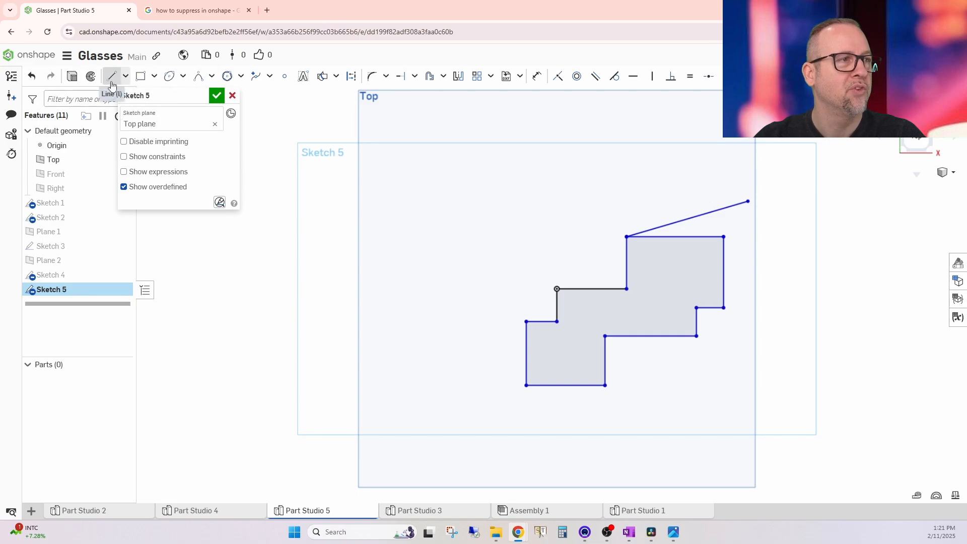
{"action": "left_click", "coordinate": [696, 308]}
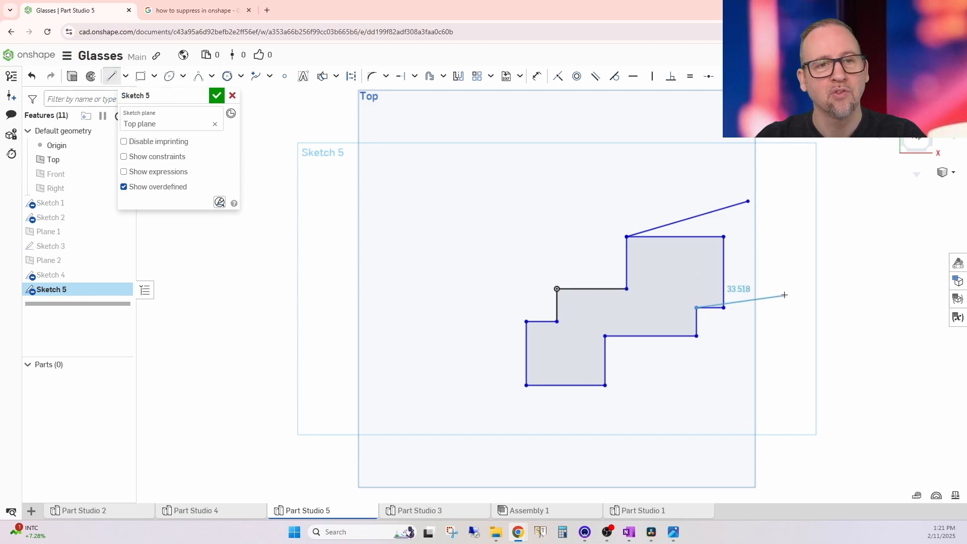
{"action": "left_click", "coordinate": [786, 289]}
{"action": "key", "text": "t"}
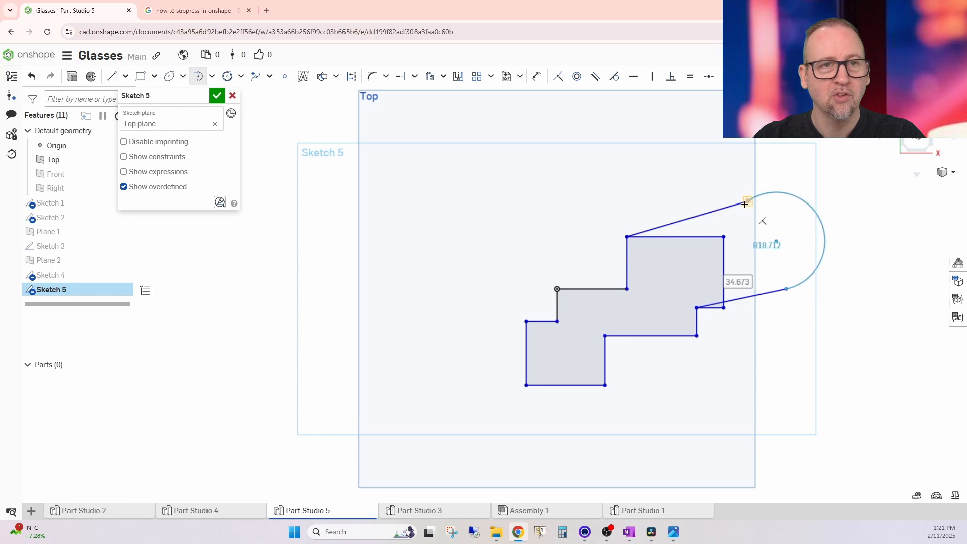
{"action": "key", "text": "l"}
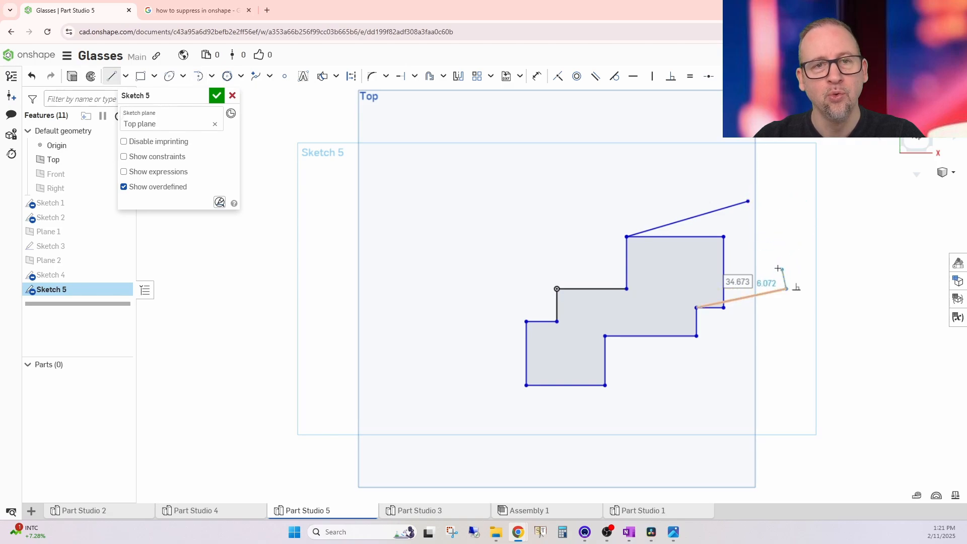
{"action": "key", "text": "t"}
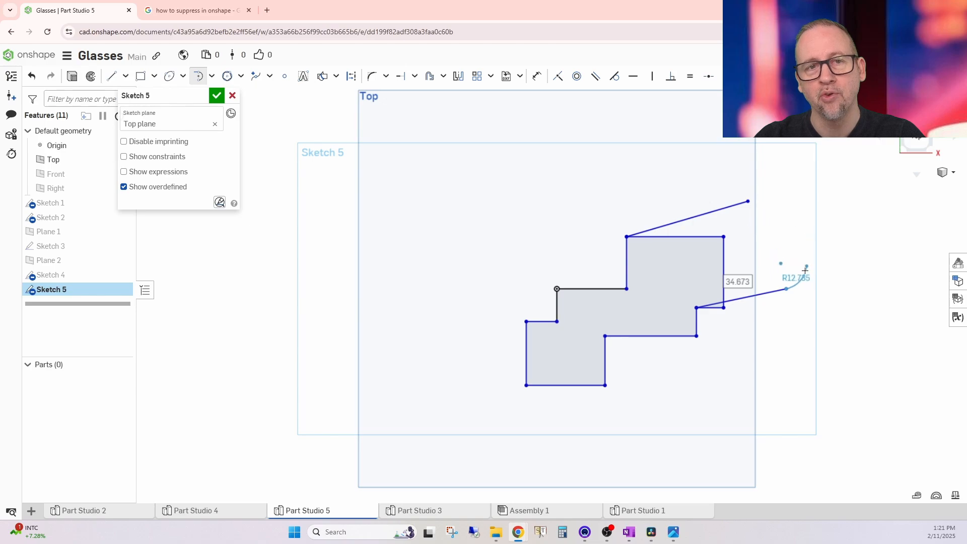
{"action": "key", "text": "l"}
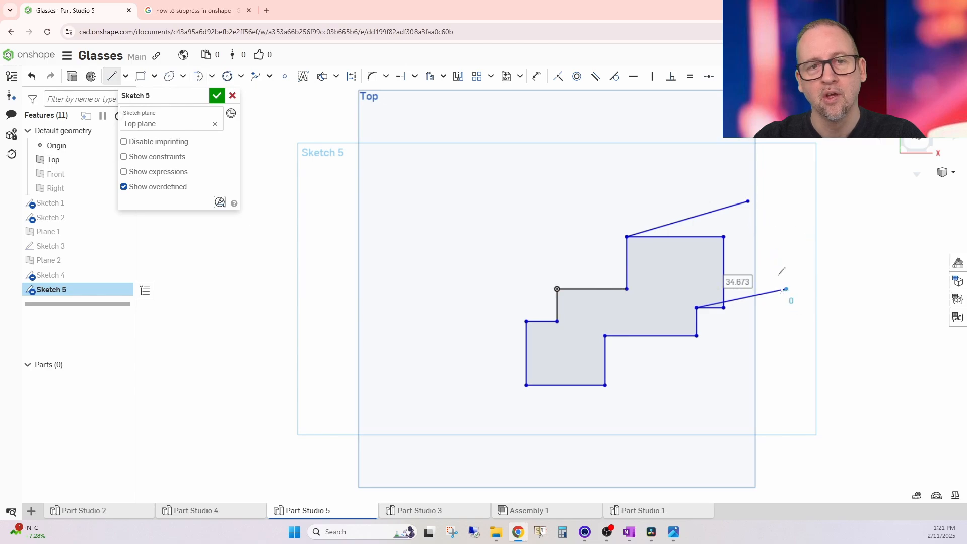
{"action": "left_click", "coordinate": [748, 202]}
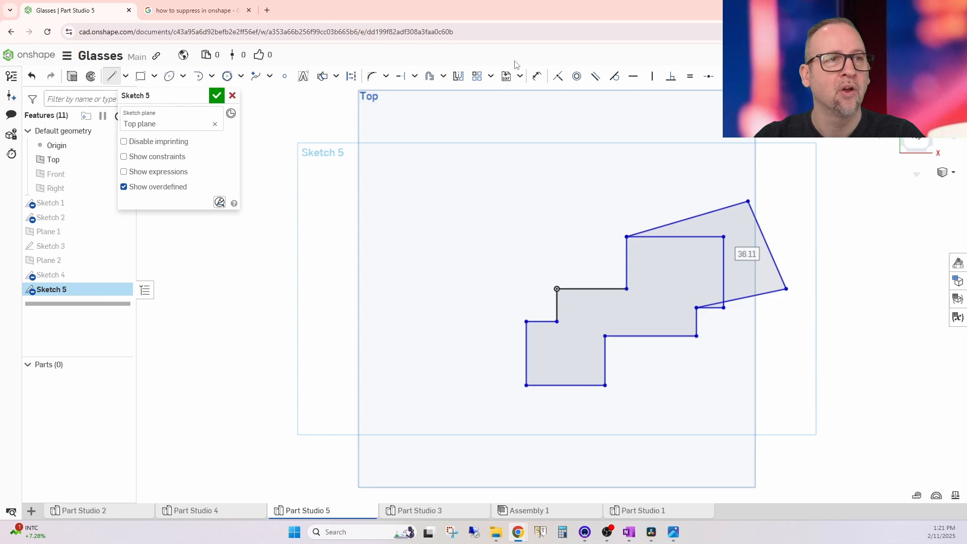
Step: Trim the upper block's old right edge and top edge inside the new sloped outline
{"action": "left_click", "coordinate": [401, 76]}
{"action": "left_click", "coordinate": [414, 76]}
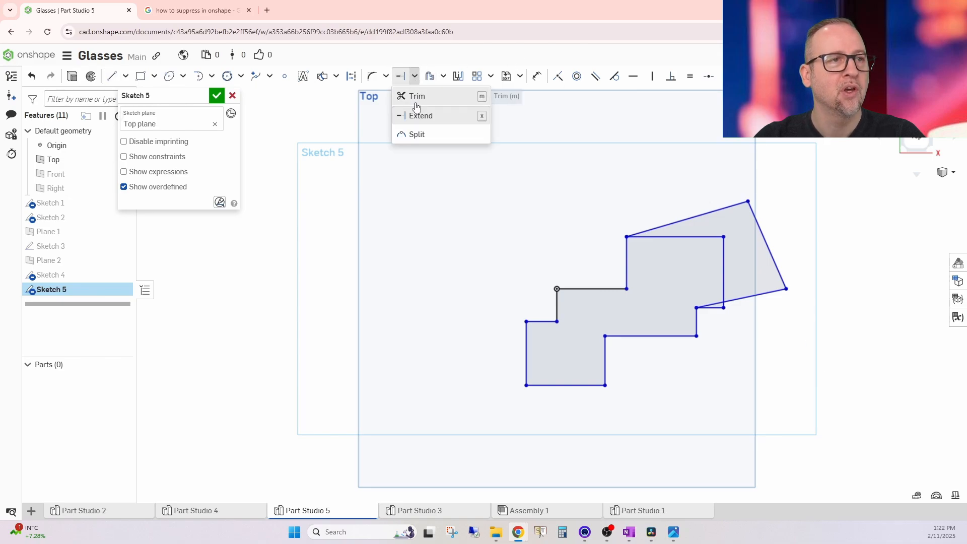
{"action": "left_click", "coordinate": [416, 96]}
{"action": "left_click", "coordinate": [723, 260]}
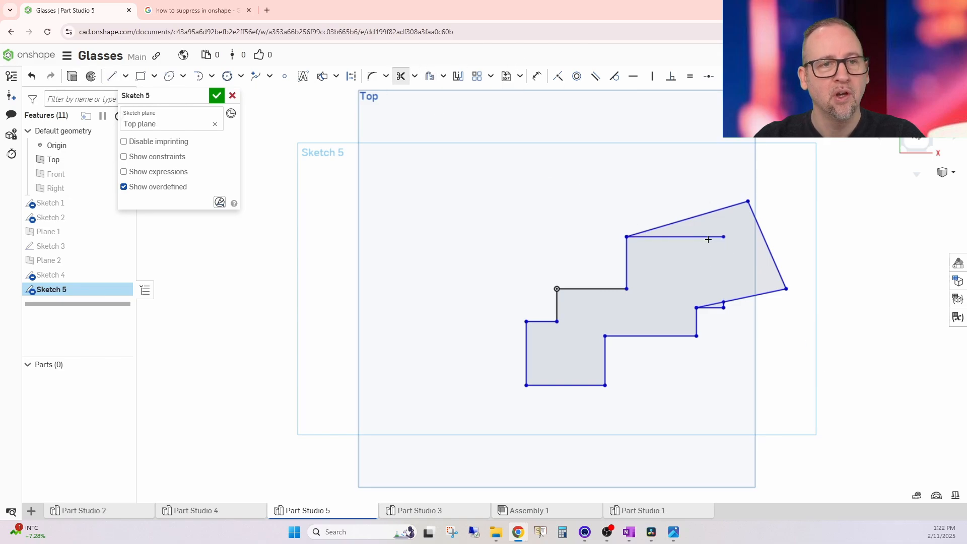
{"action": "left_click", "coordinate": [708, 238]}
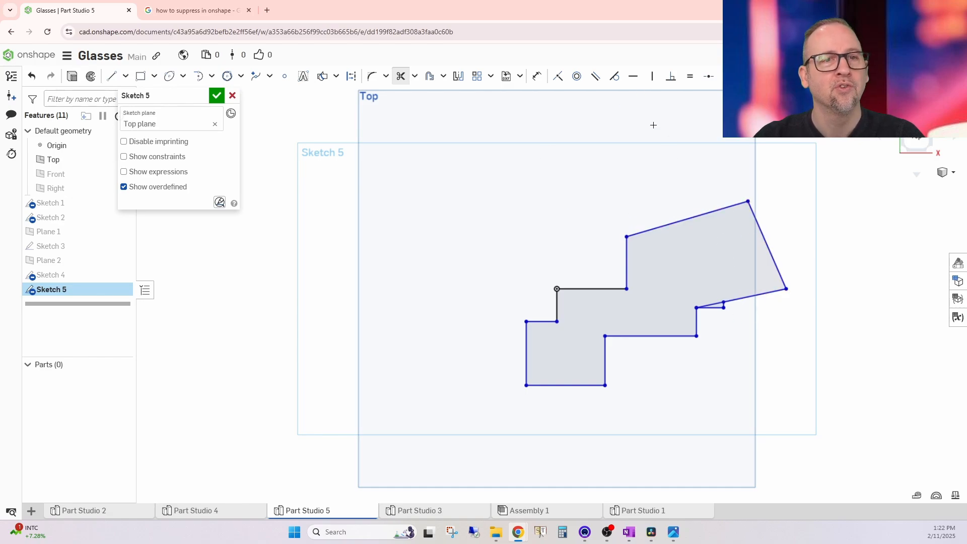
Step: Trim away the sloping line on top of the outline, and undo that trim
{"action": "left_click", "coordinate": [697, 216]}
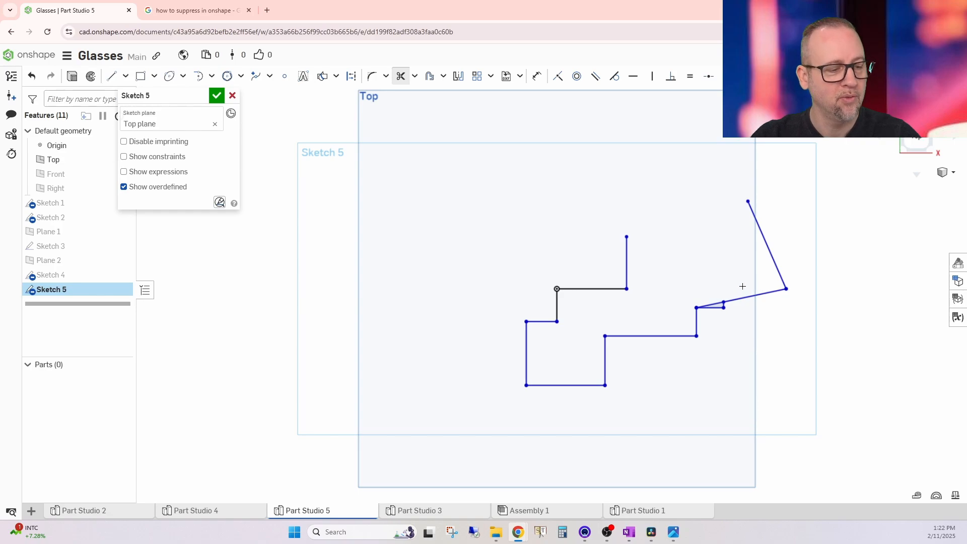
{"action": "key", "text": "Escape"}
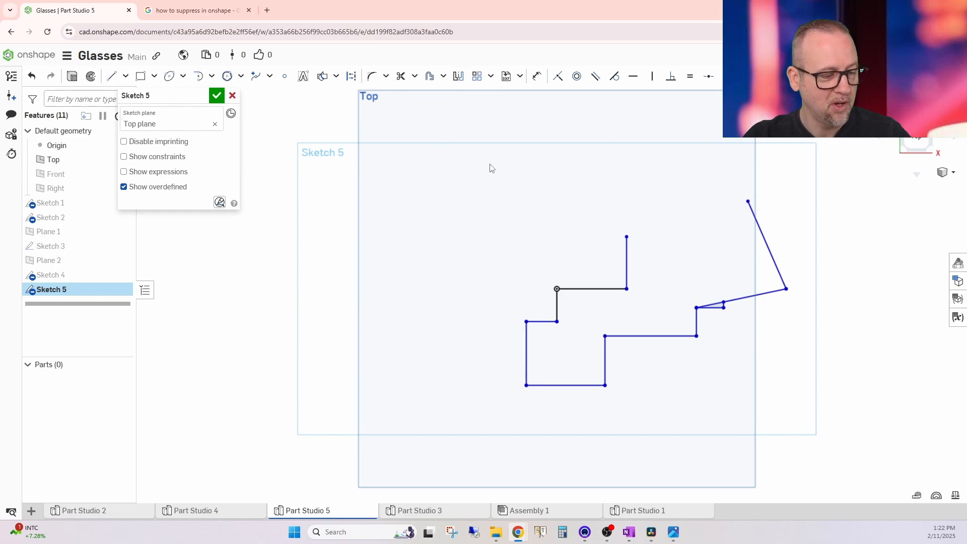
{"action": "key", "text": "ctrl+z"}
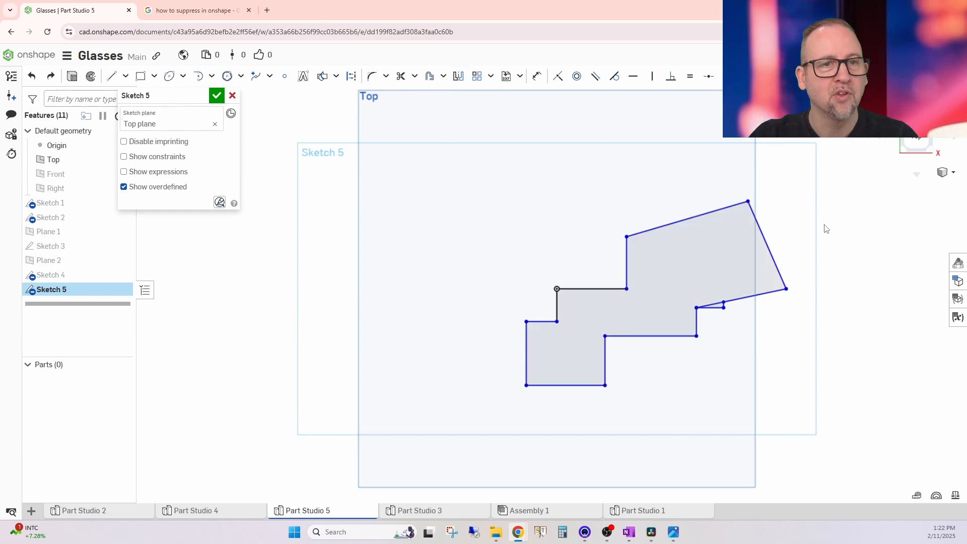
Step: Constrain the upper and lower sloping lines to horizontal and the slanted line joining them to vertical
{"action": "left_click", "coordinate": [720, 211]}
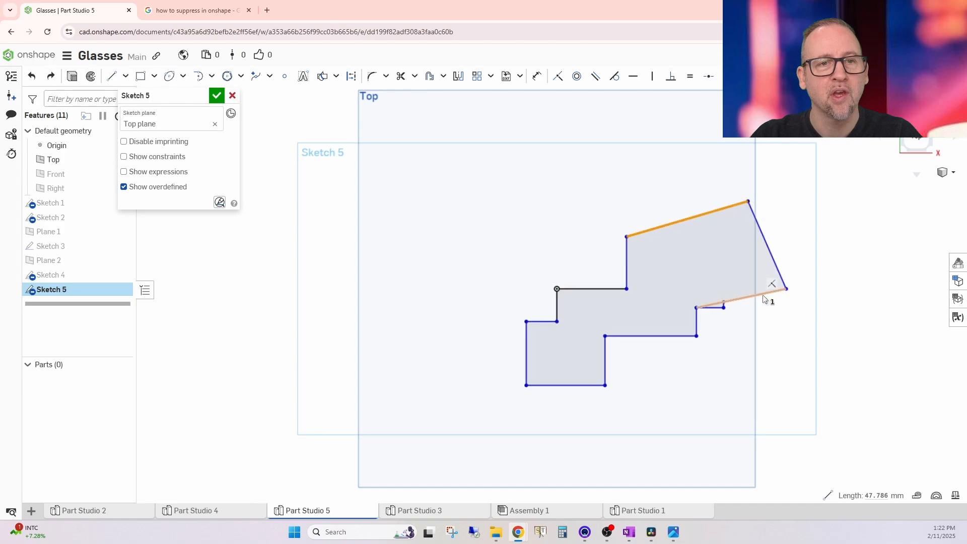
{"action": "left_click", "coordinate": [755, 295]}
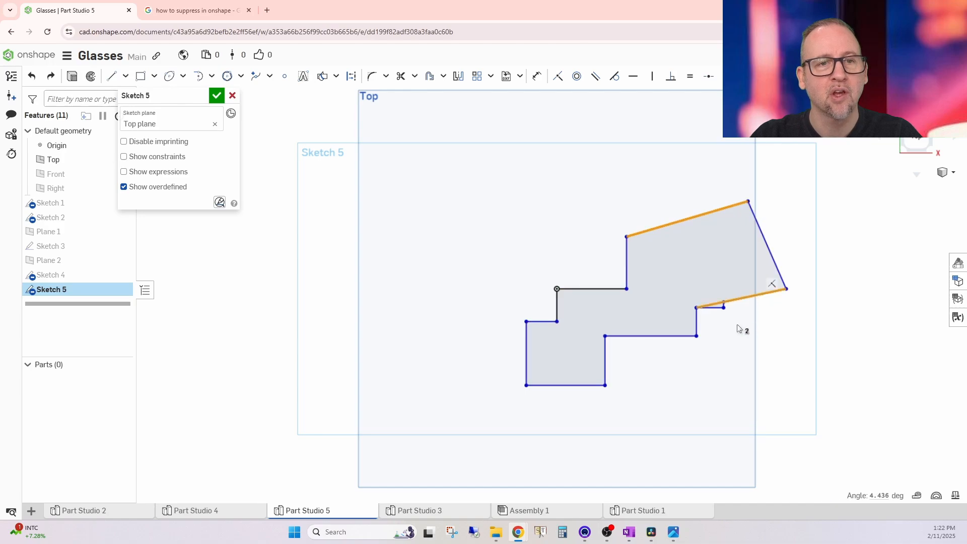
{"action": "left_click", "coordinate": [633, 79]}
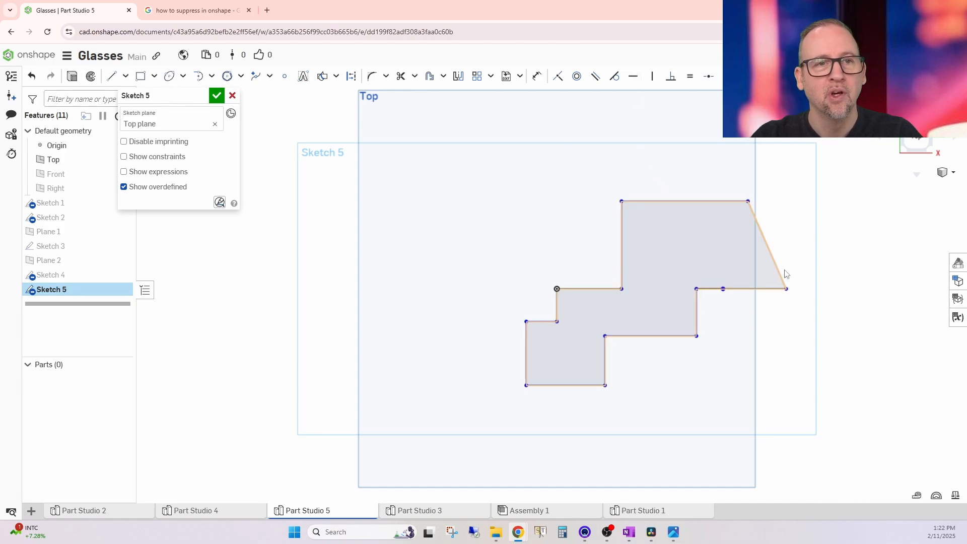
{"action": "left_click", "coordinate": [771, 250]}
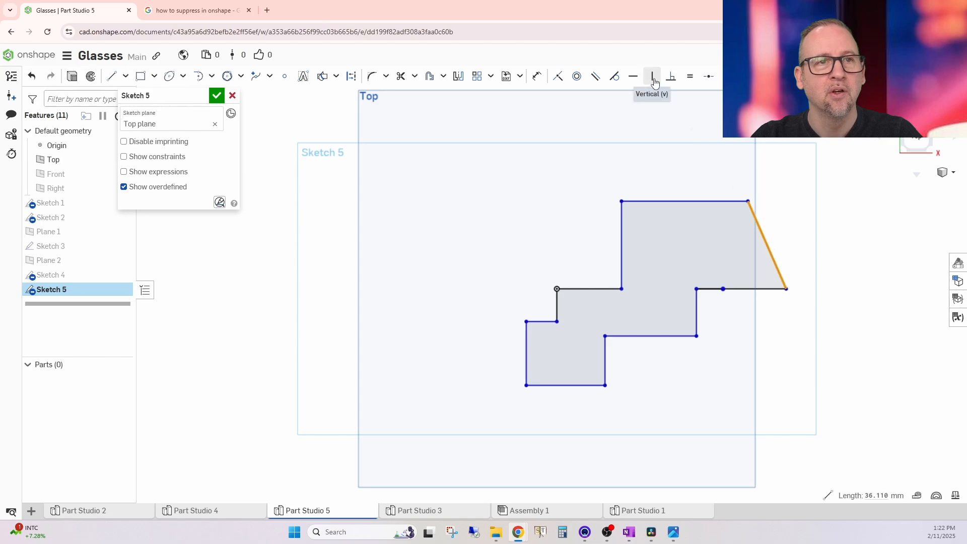
{"action": "left_click", "coordinate": [652, 76]}
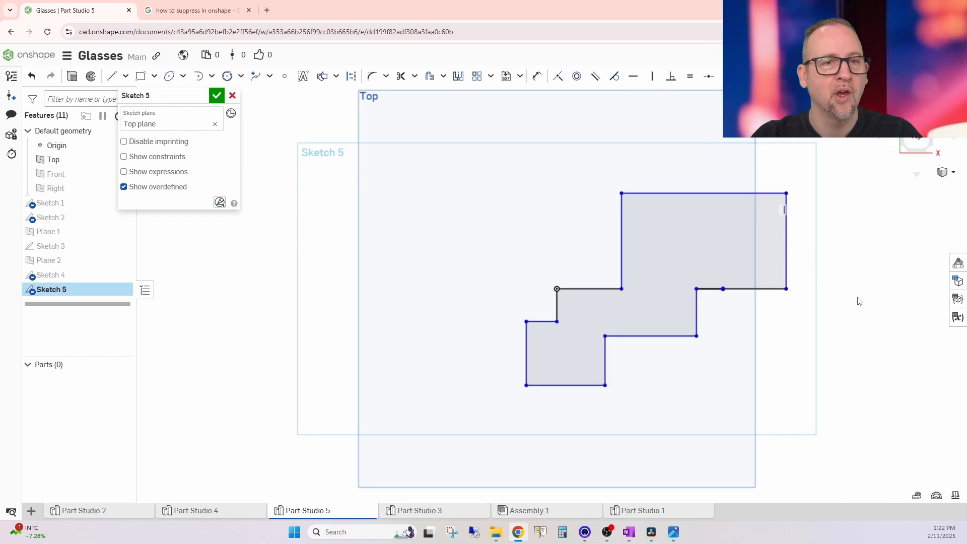
Step: Undo the horizontal and vertical constraints on the sloped lines
{"action": "key", "text": "ctrl+z"}
{"action": "key", "text": "ctrl+z"}
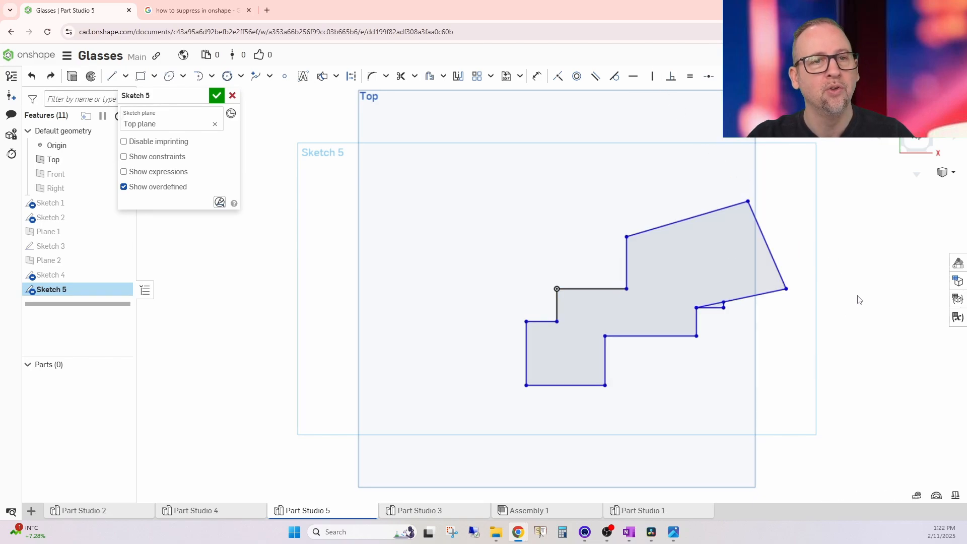
Step: Make the slanted right-hand line perpendicular to the lower sloping line, and constrain that lower line to horizontal
{"action": "left_click", "coordinate": [670, 77]}
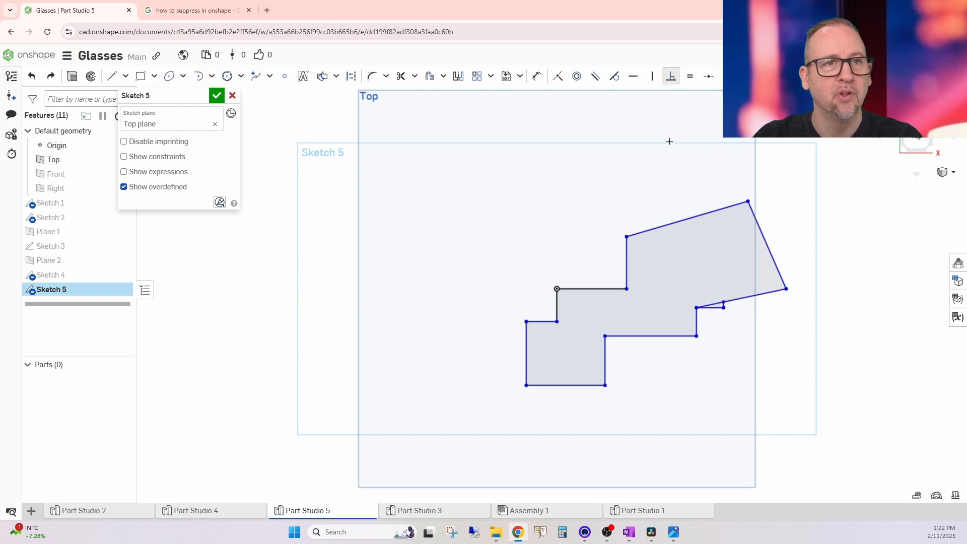
{"action": "left_click", "coordinate": [773, 296]}
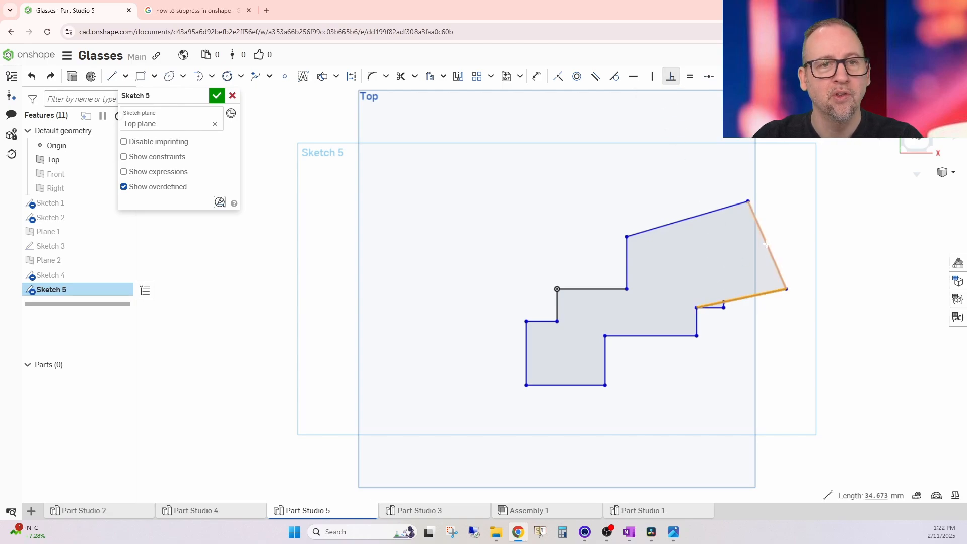
{"action": "left_click", "coordinate": [782, 280]}
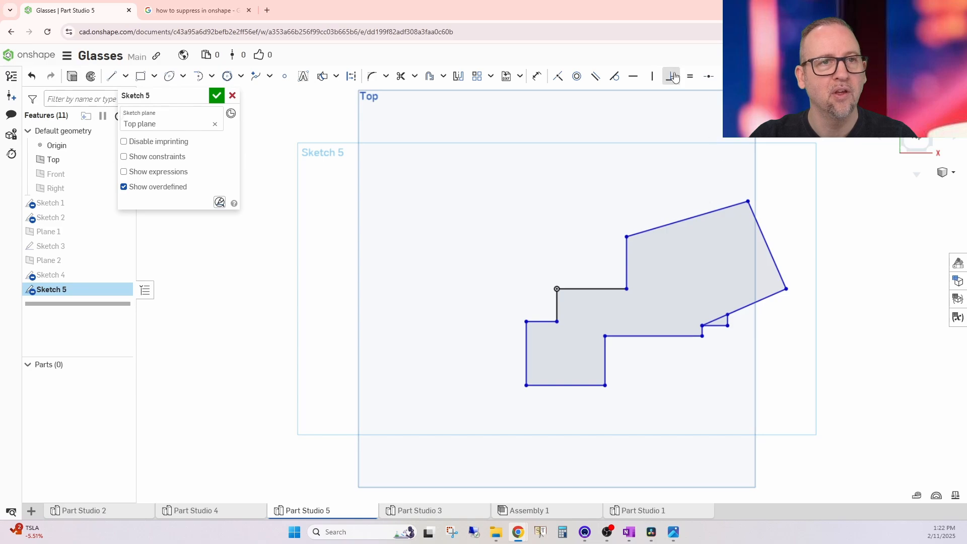
{"action": "left_click", "coordinate": [769, 296]}
{"action": "left_click", "coordinate": [635, 82]}
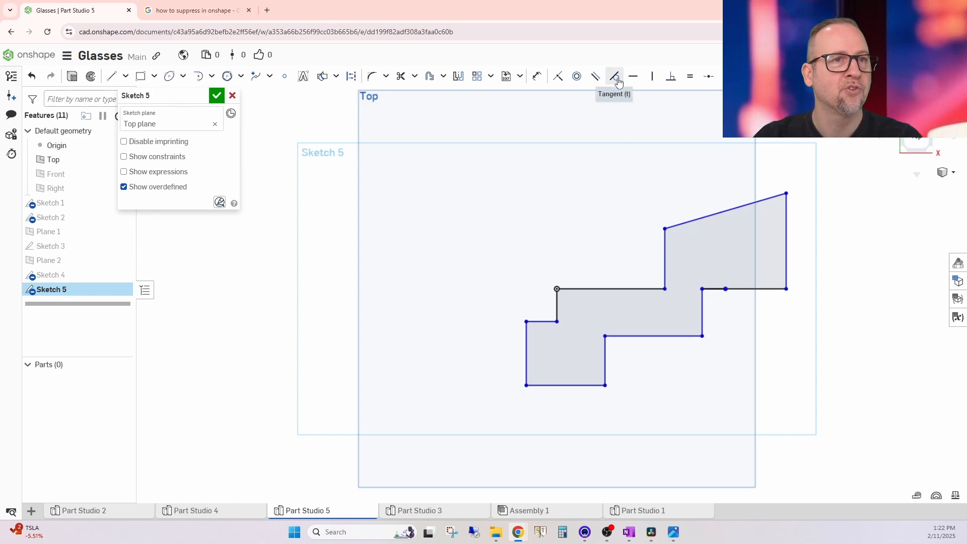
Step: Draw a three-point circle about 15 mm in diameter just above the sloping top line
{"action": "left_click", "coordinate": [183, 77]}
{"action": "left_click", "coordinate": [177, 115]}
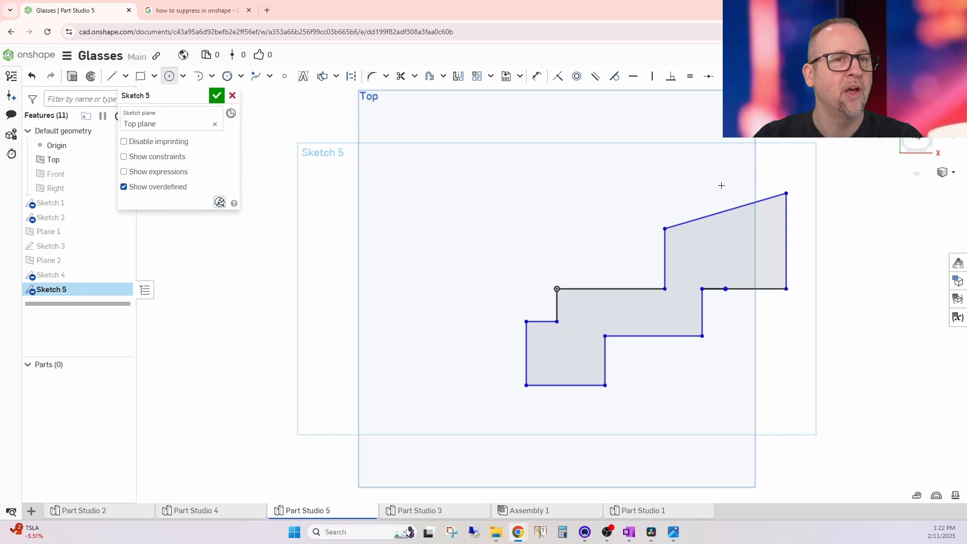
{"action": "left_click", "coordinate": [749, 187]}
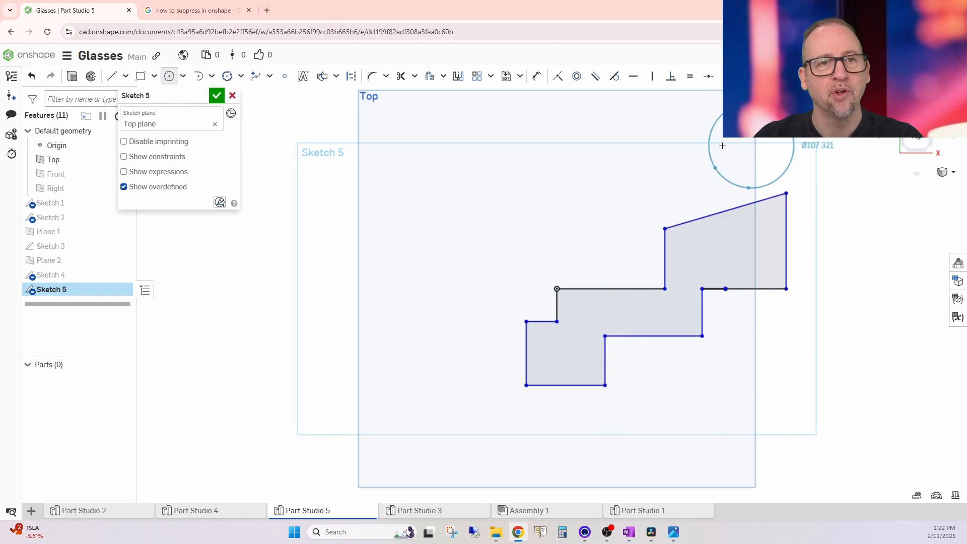
{"action": "left_click", "coordinate": [745, 157]}
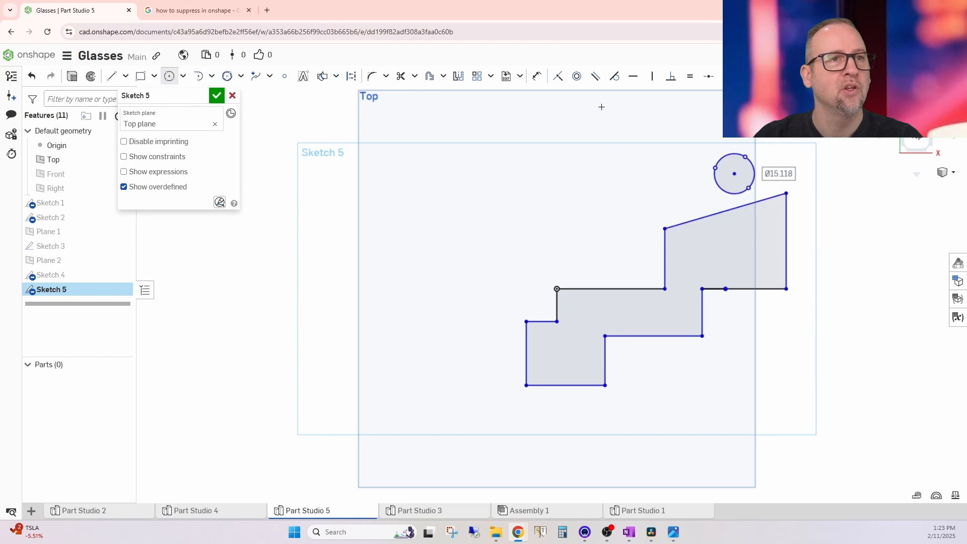
Step: Make the circle tangent to the sloping top line of the outline
{"action": "left_click", "coordinate": [615, 76]}
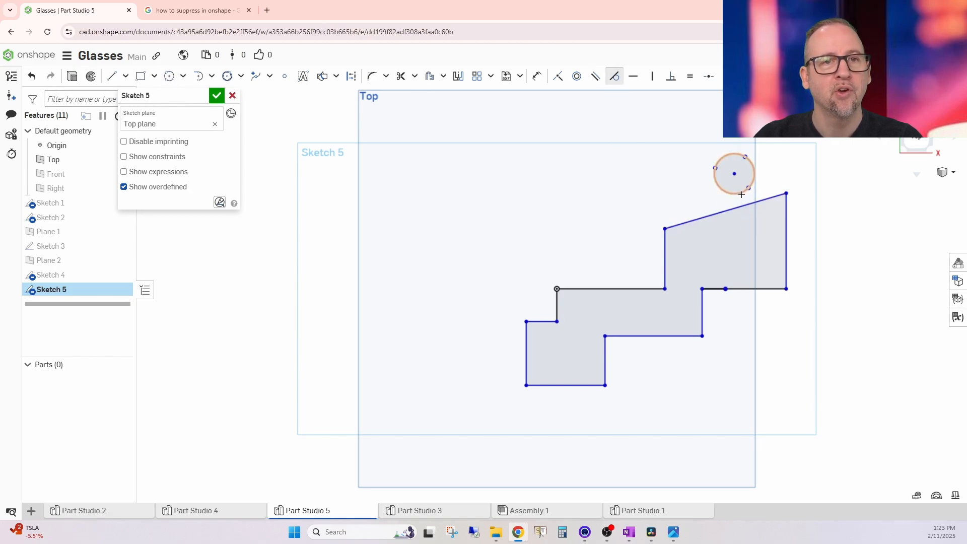
{"action": "left_click", "coordinate": [721, 187]}
{"action": "left_click", "coordinate": [672, 226]}
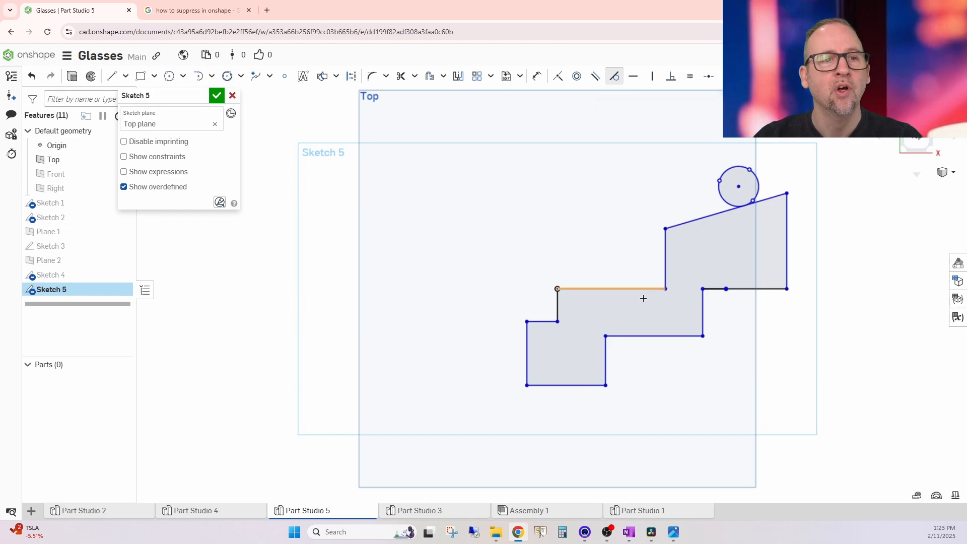
Step: Undo the tangent constraint between the circle and the sloping top line
{"action": "left_click", "coordinate": [625, 288]}
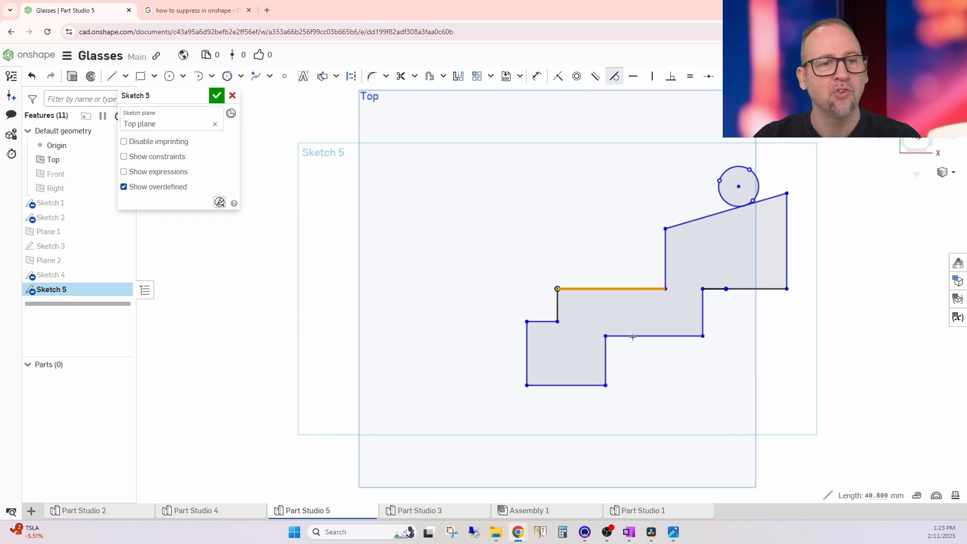
{"action": "left_click", "coordinate": [651, 305]}
{"action": "left_click", "coordinate": [641, 335]}
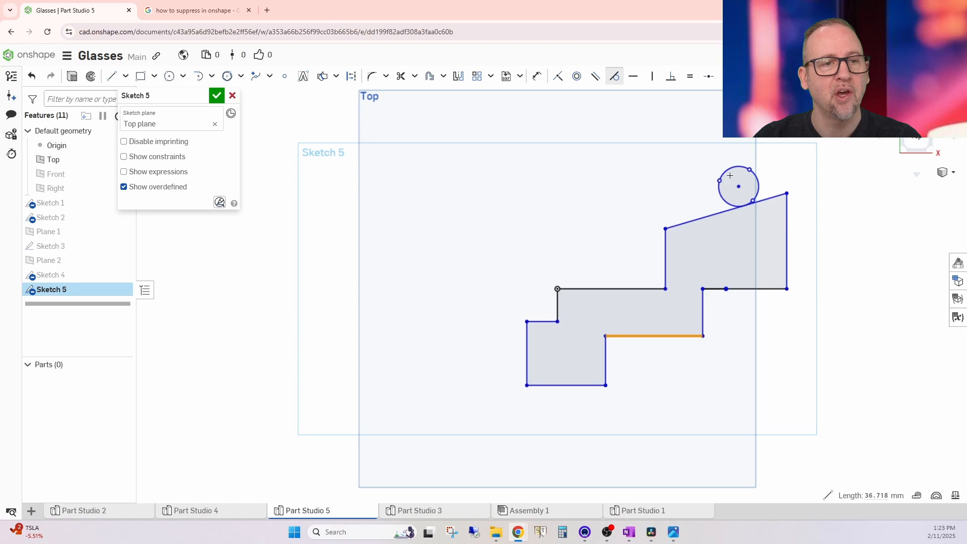
{"action": "left_click", "coordinate": [690, 76]}
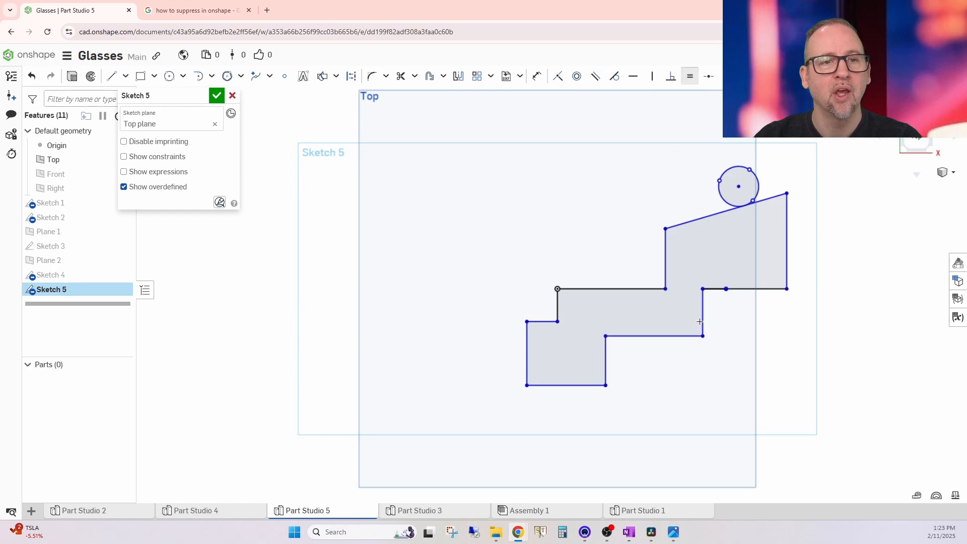
{"action": "key", "text": "ctrl+z"}
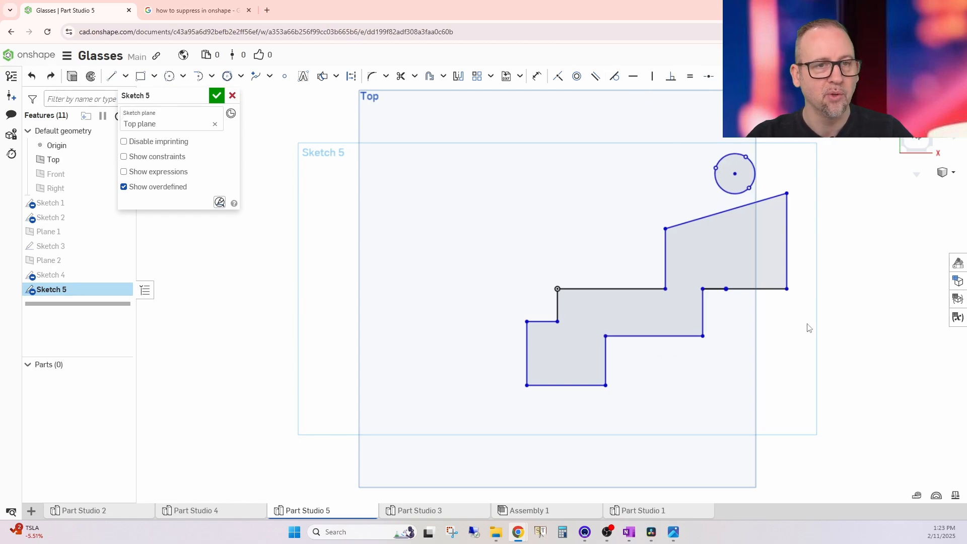
Step: Make the middle block's bottom edge equal in length to the short top edge of the lower-left block
{"action": "left_click", "coordinate": [689, 76]}
{"action": "left_click", "coordinate": [620, 336]}
{"action": "left_click", "coordinate": [543, 322]}
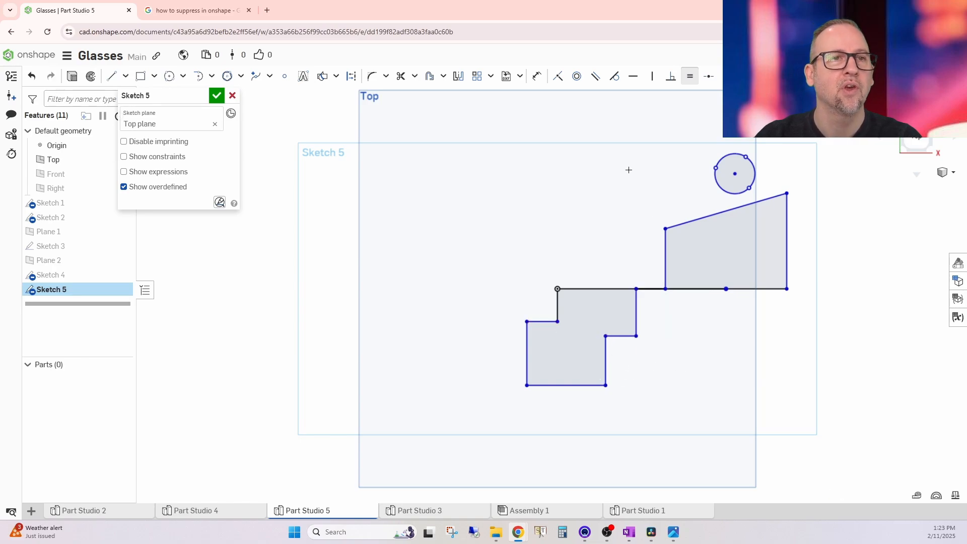
Step: Draw two slanted, slightly diverging lines above and left of the origin, the first about 37 mm and the second about 43 mm long
{"action": "left_click", "coordinate": [595, 77]}
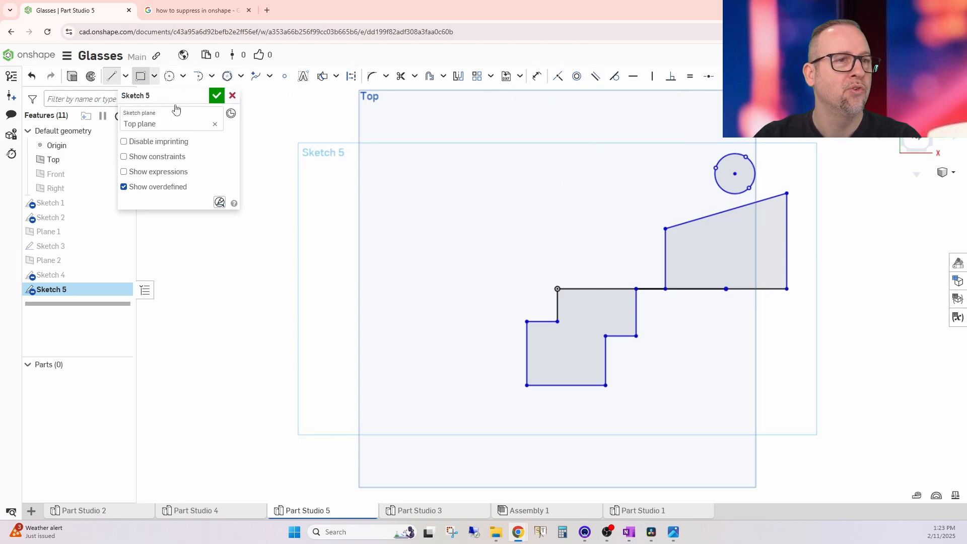
{"action": "left_click", "coordinate": [449, 167]}
{"action": "left_click", "coordinate": [509, 245]}
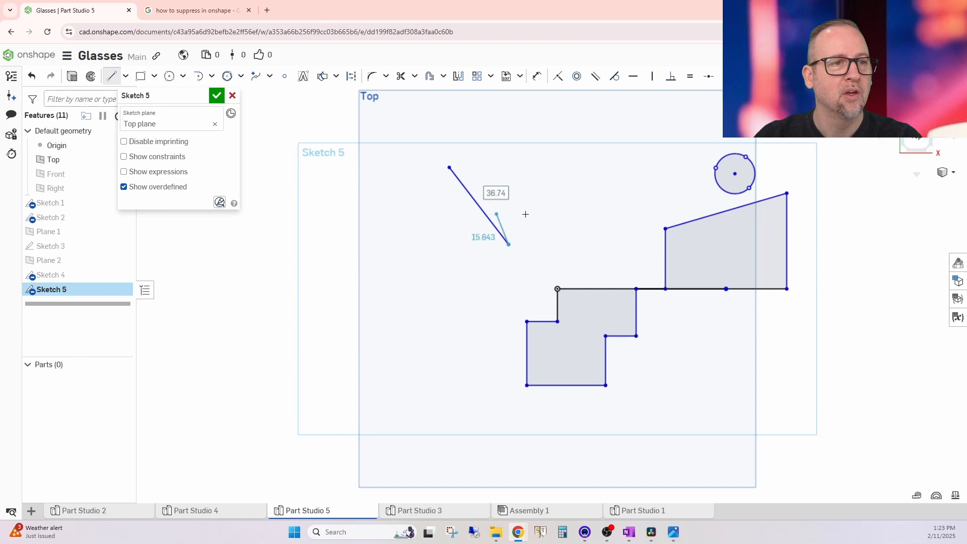
{"action": "right_click", "coordinate": [544, 213]}
{"action": "key", "text": "Escape"}
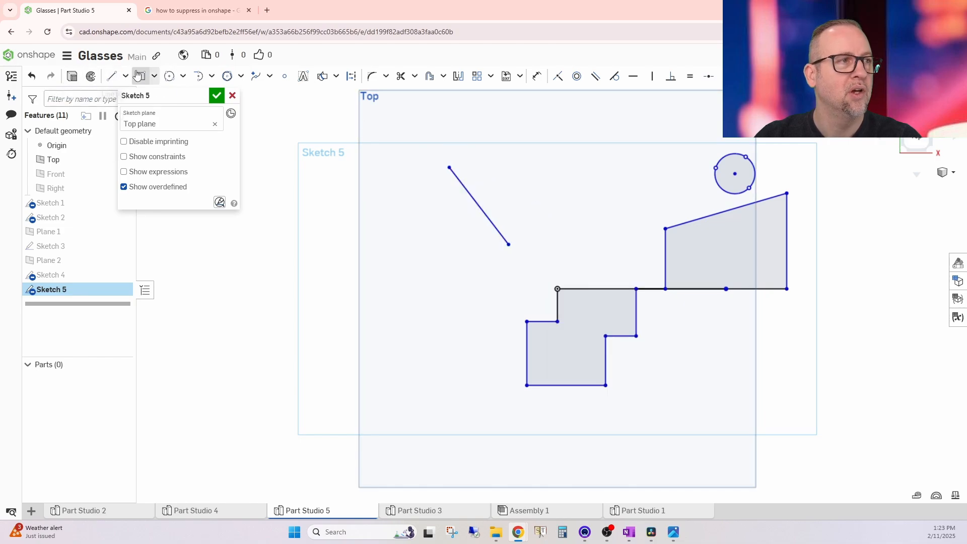
{"action": "key", "text": "l"}
{"action": "left_click", "coordinate": [475, 159]}
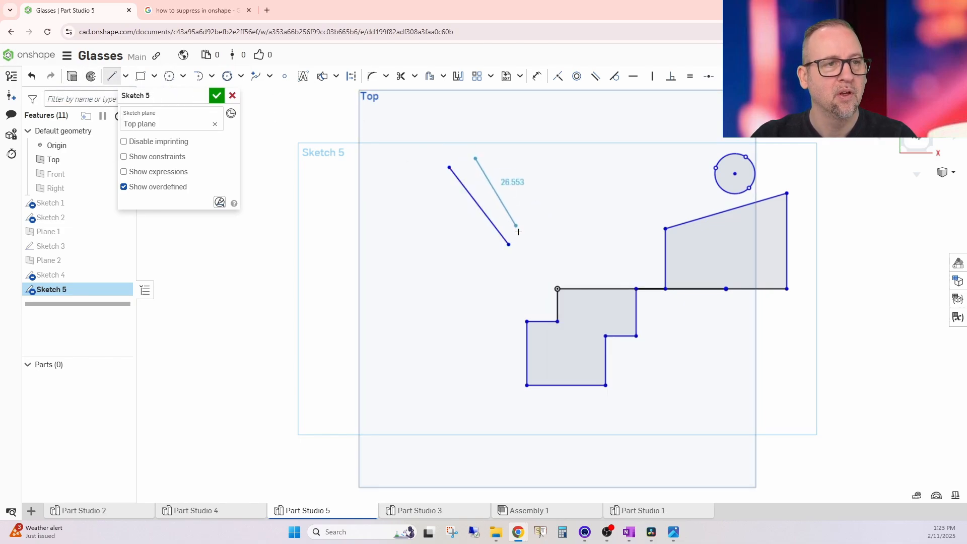
{"action": "left_click", "coordinate": [534, 254]}
{"action": "key", "text": "Escape"}
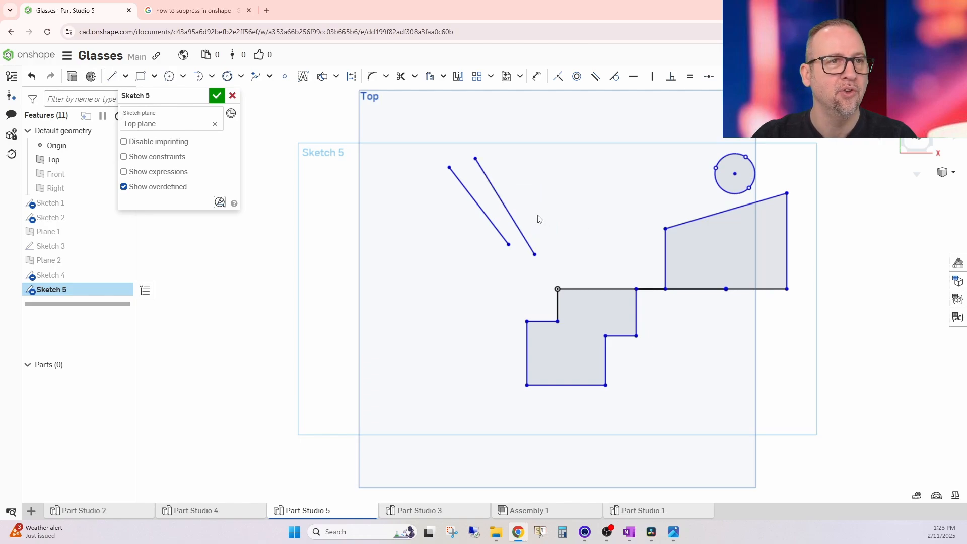
Step: Make the two slanted lines parallel to each other
{"action": "left_click", "coordinate": [473, 201]}
{"action": "left_click", "coordinate": [595, 76]}
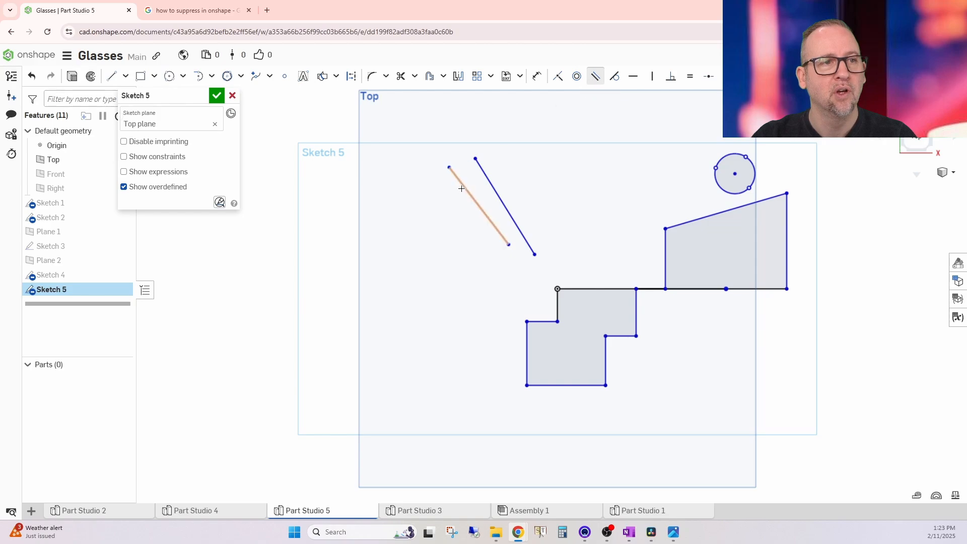
{"action": "left_click", "coordinate": [488, 176]}
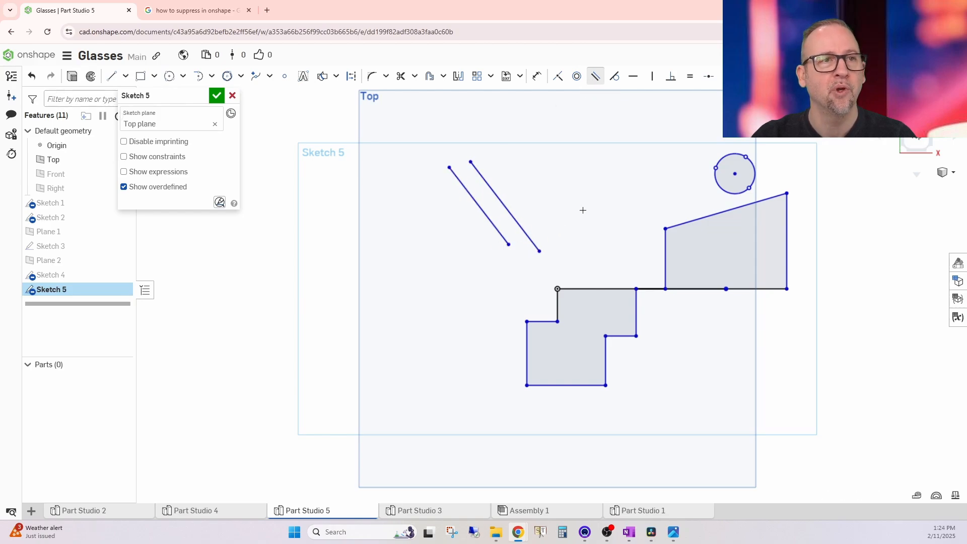
Step: Try a coincident constraint between the longer slanted line and the horizontal line through the origin, and undo it
{"action": "left_click", "coordinate": [557, 77]}
{"action": "left_click", "coordinate": [532, 241]}
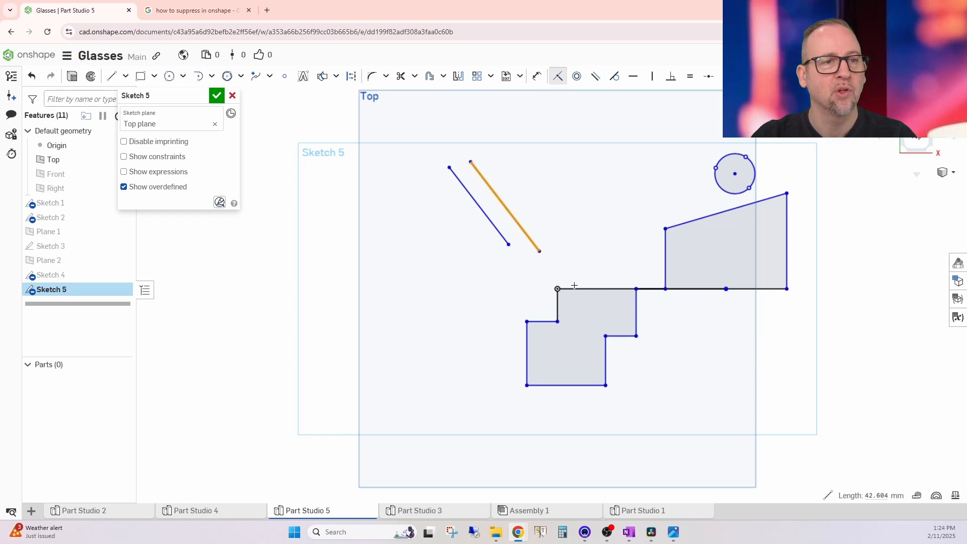
{"action": "left_click", "coordinate": [630, 289]}
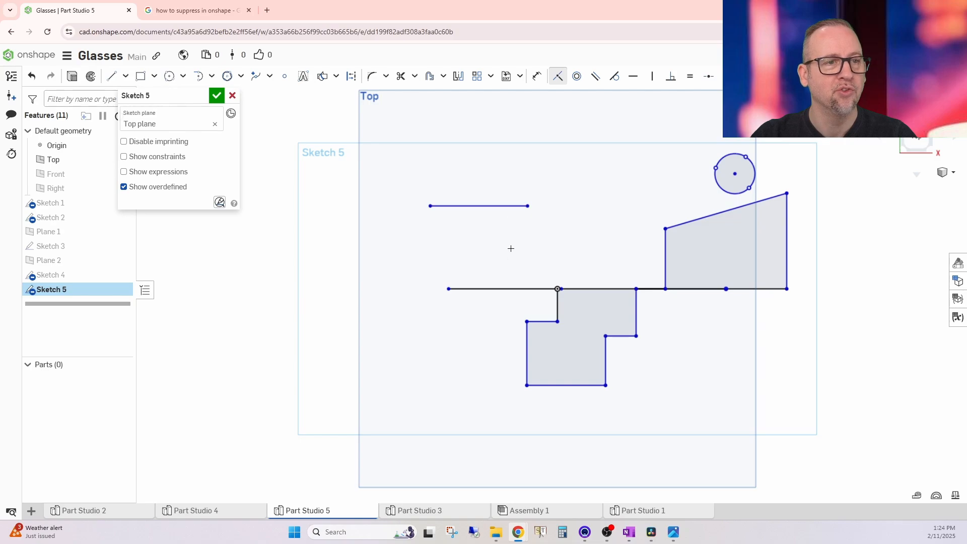
{"action": "key", "text": "ctrl+z"}
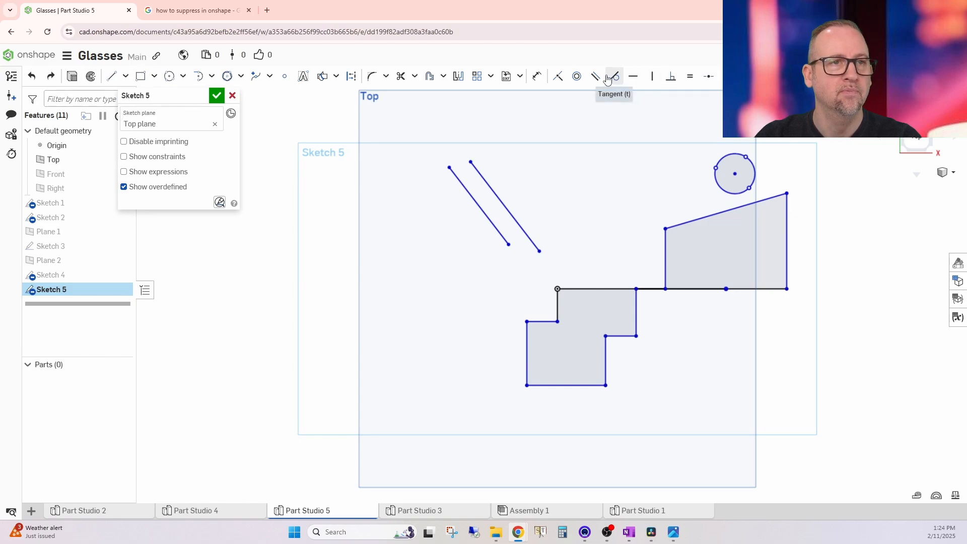
Step: Make the two parallel slanted lines coincident with each other
{"action": "left_click", "coordinate": [558, 76]}
{"action": "left_click", "coordinate": [479, 207]}
{"action": "left_click", "coordinate": [504, 207]}
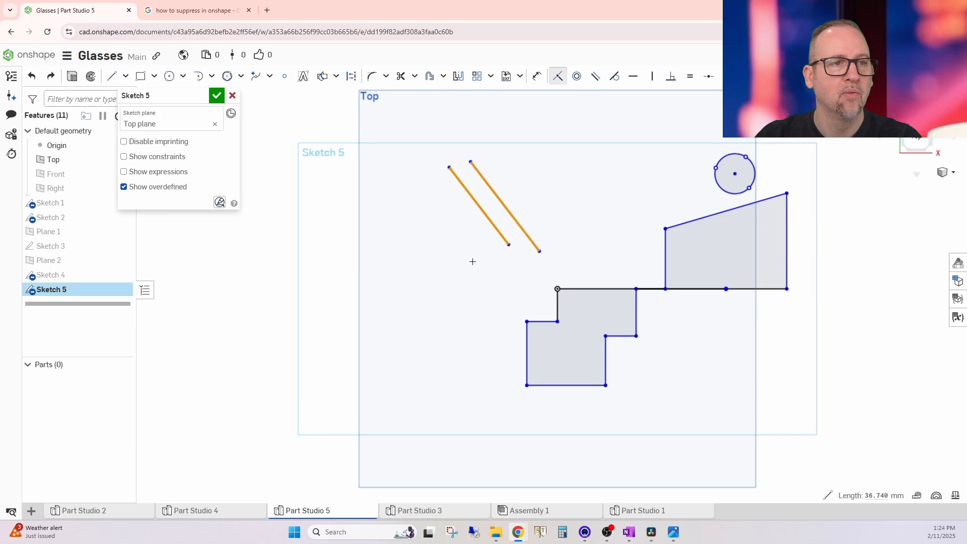
{"action": "left_click", "coordinate": [519, 257]}
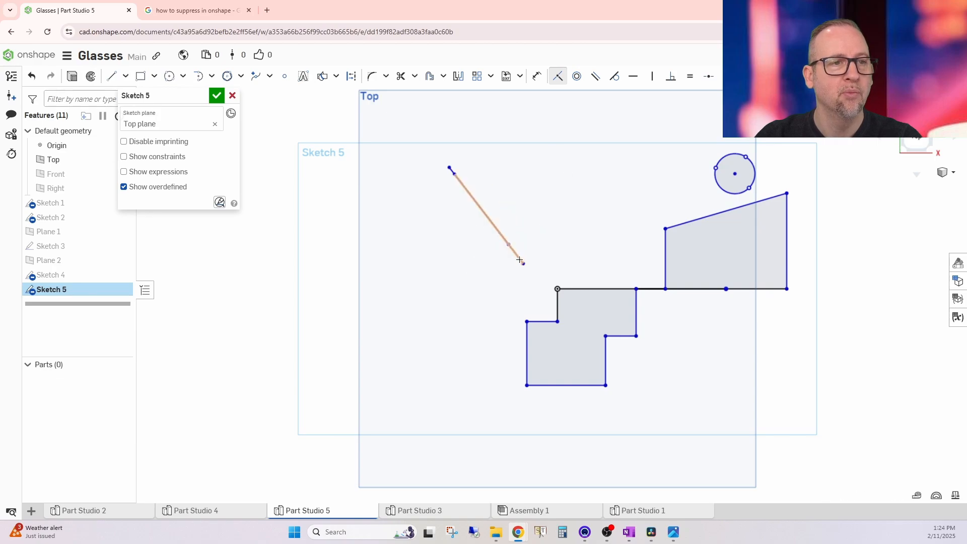
Step: Shift the overlapping slanted lines up and to the right, and undo both the move and their coincident constraint
{"action": "left_click", "coordinate": [636, 289]}
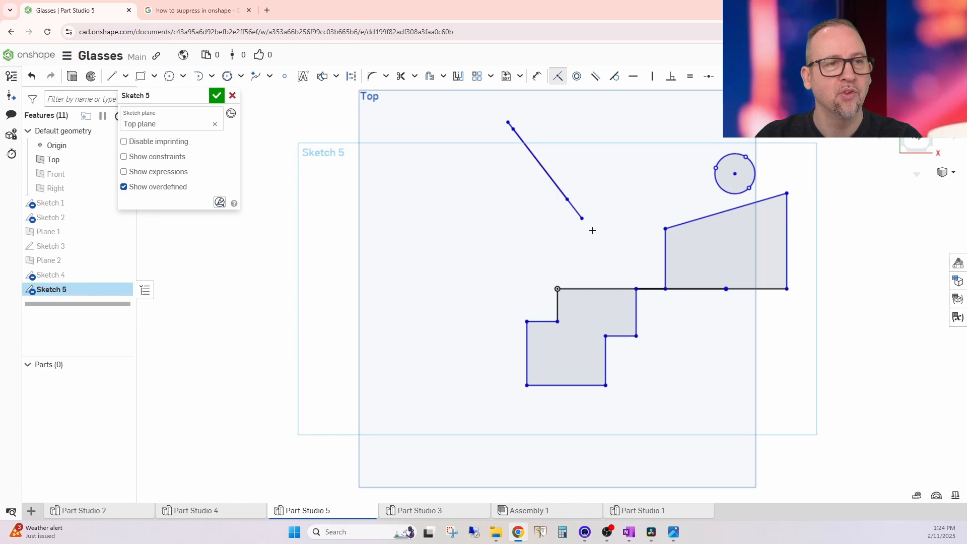
{"action": "left_click", "coordinate": [557, 76]}
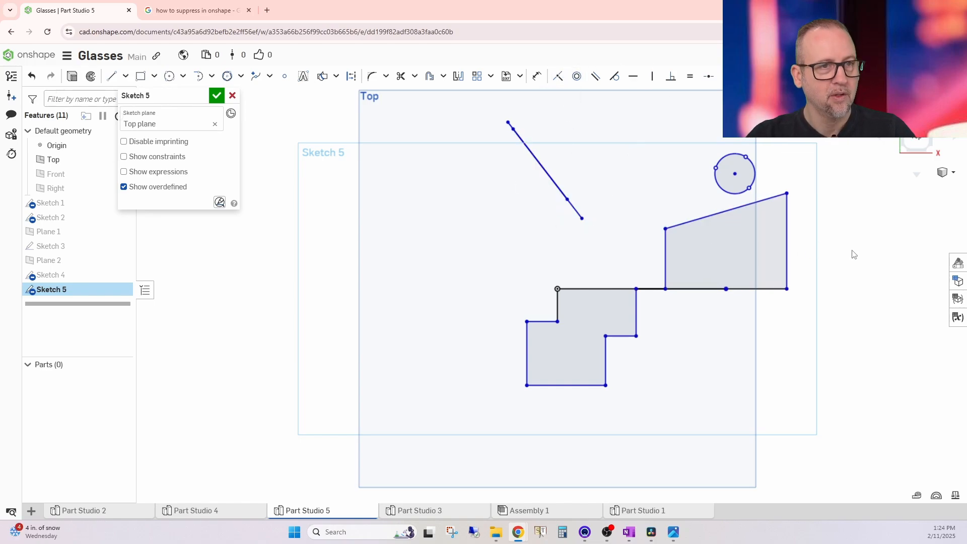
{"action": "key", "text": "ctrl+z"}
{"action": "key", "text": "ctrl+z"}
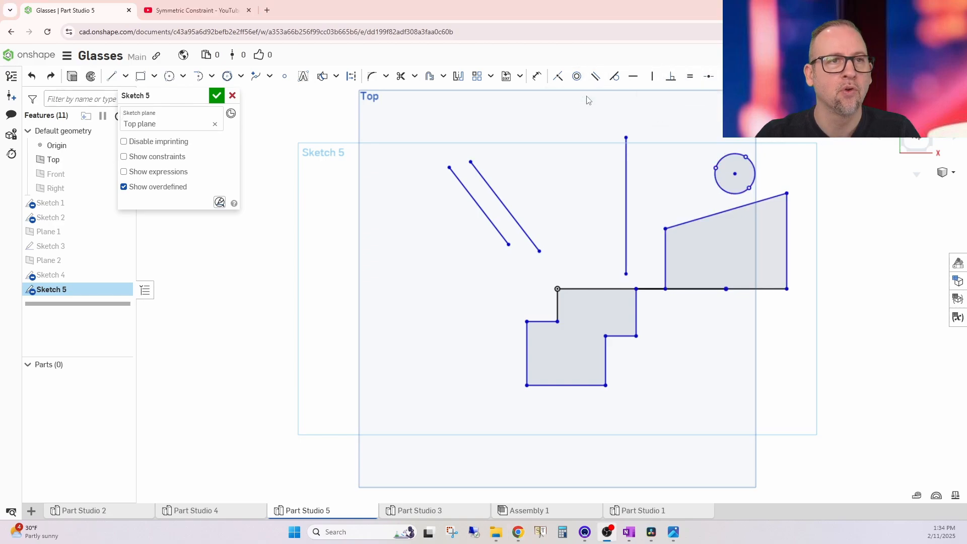
Step: Draw a vertical line about 14 mm long upward from the horizontal line, between the origin and the tall vertical line
{"action": "left_click", "coordinate": [125, 78]}
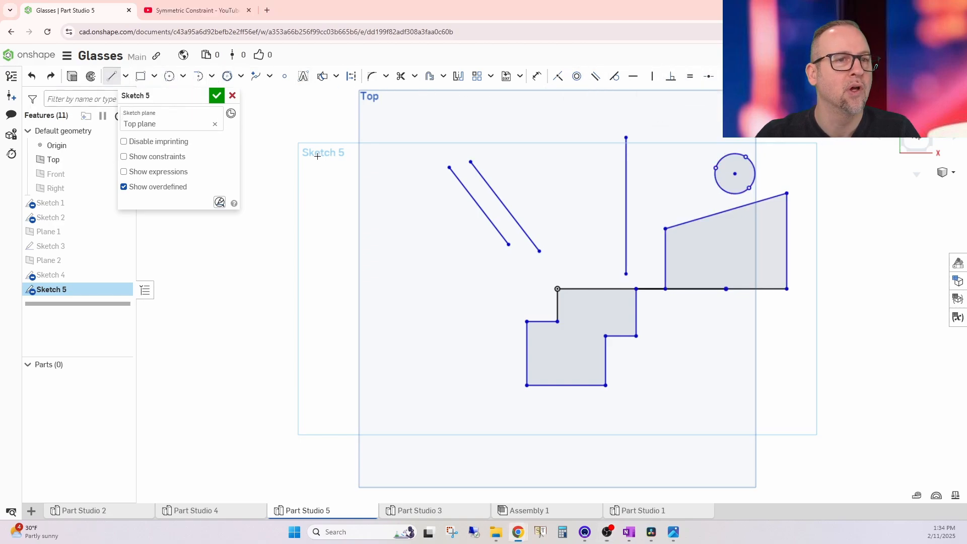
{"action": "left_click", "coordinate": [582, 289]}
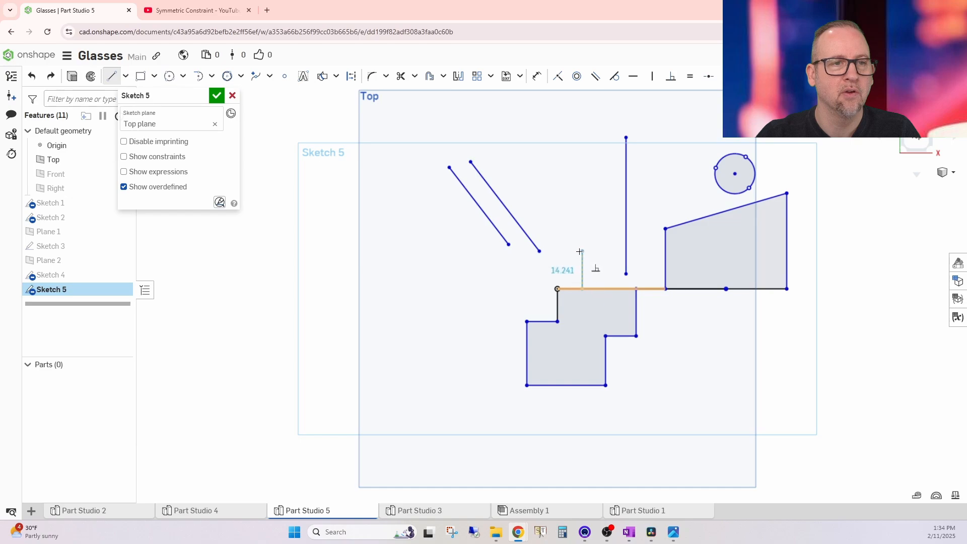
{"action": "left_click", "coordinate": [583, 252]}
{"action": "right_click", "coordinate": [653, 304]}
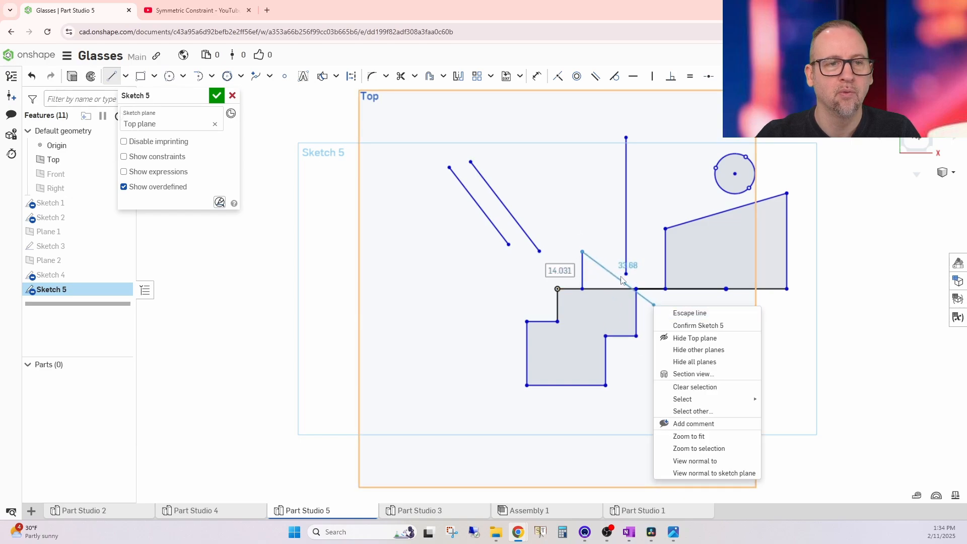
{"action": "left_click", "coordinate": [685, 313]}
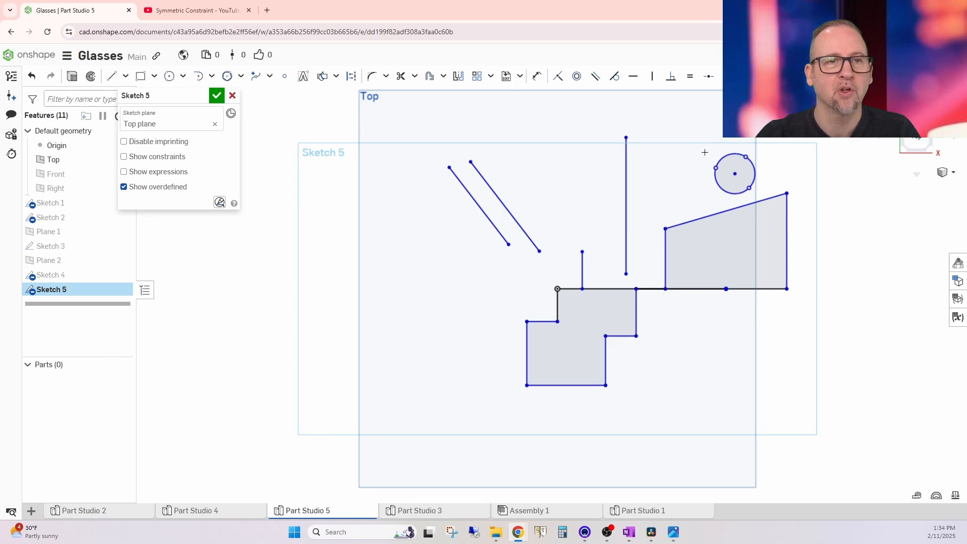
Step: Make the short line's top endpoint and the sloping outline's upper-left corner symmetric about the tall vertical line, and raise the endpoint to test it
{"action": "left_click", "coordinate": [581, 252]}
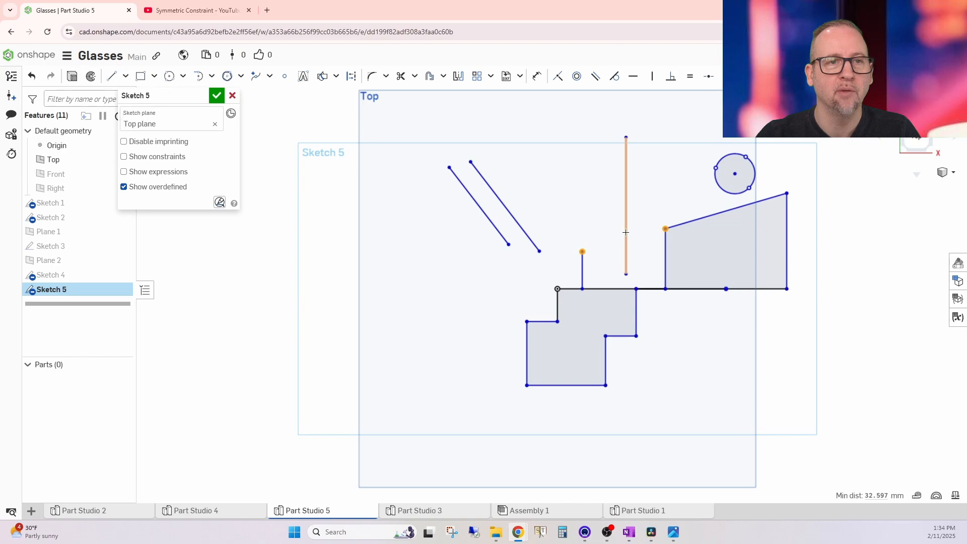
{"action": "key", "text": "h"}
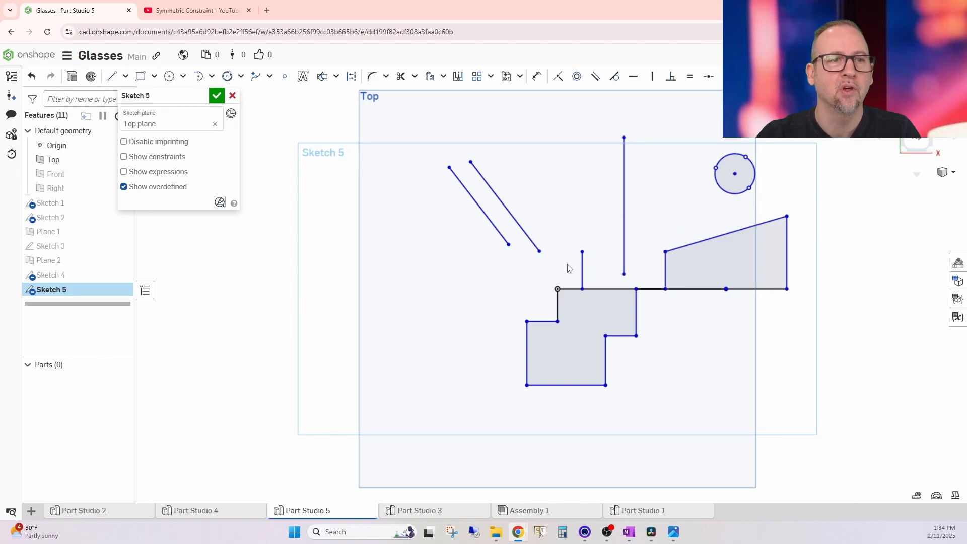
{"action": "mouse_move", "coordinate": [582, 252]}
{"action": "left_mouse_down"}
{"action": "mouse_move", "coordinate": [584, 227]}
{"action": "mouse_move", "coordinate": [585, 241]}
{"action": "mouse_move", "coordinate": [584, 229]}
{"action": "mouse_move", "coordinate": [598, 245]}
{"action": "mouse_move", "coordinate": [588, 236]}
{"action": "left_mouse_up"}
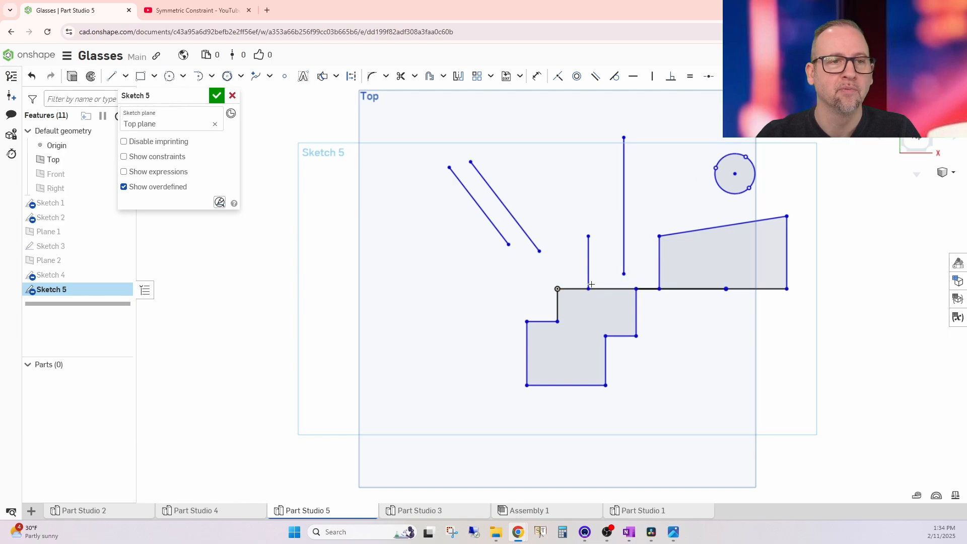
{"action": "left_click_drag", "start_coordinate": [589, 287], "coordinate": [589, 288]}
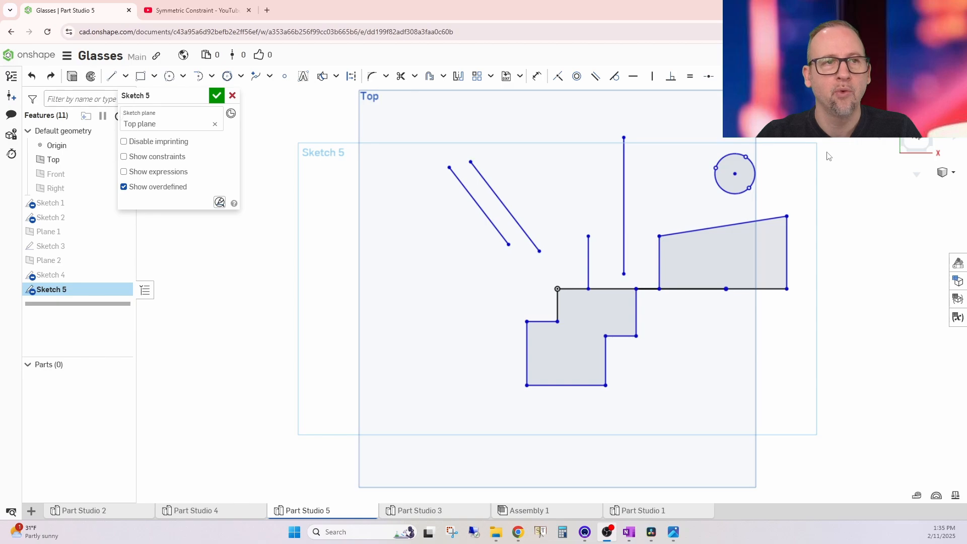
Step: Dimension the spacing between the two parallel slanted lines, and move the longer line's lower end upward to test the constraint
{"action": "left_click", "coordinate": [537, 76]}
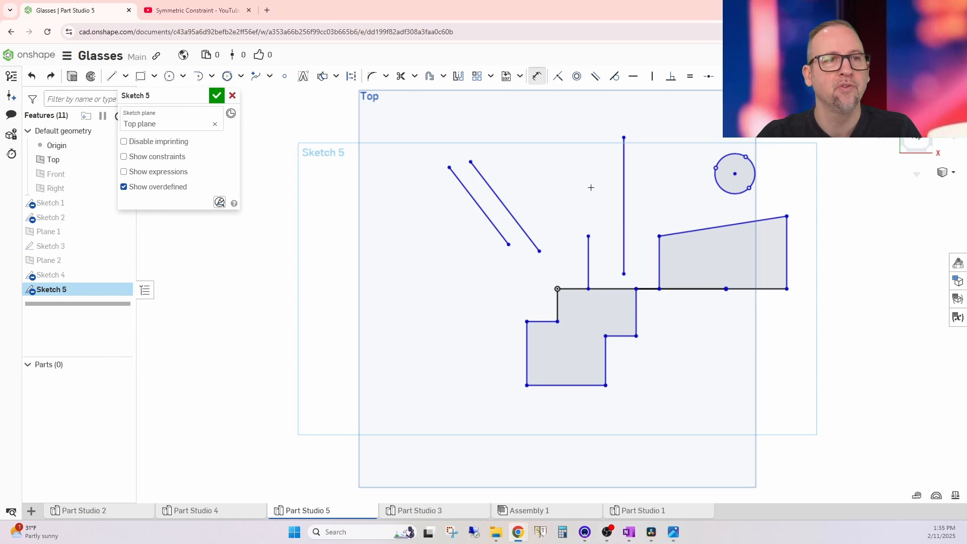
{"action": "left_click", "coordinate": [478, 205]}
{"action": "left_click", "coordinate": [504, 207]}
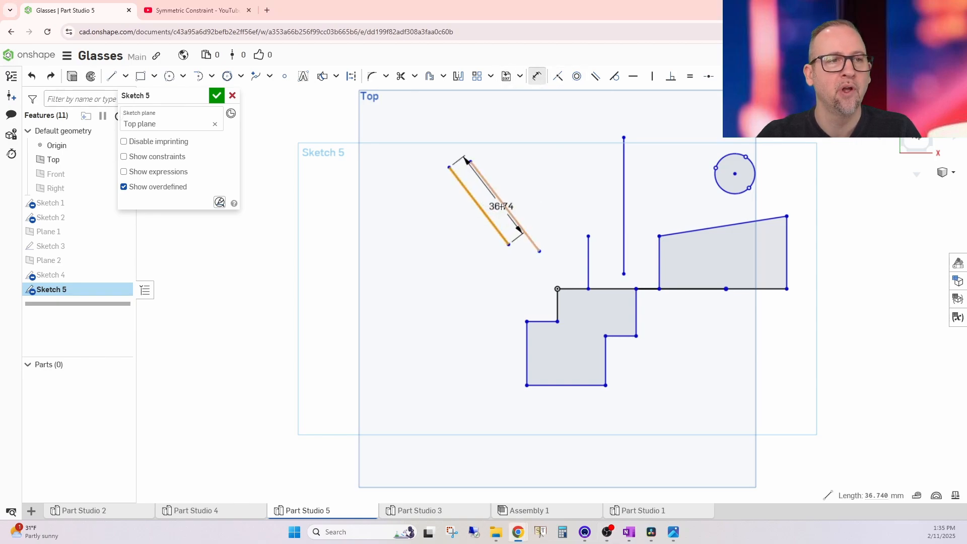
{"action": "left_click", "coordinate": [432, 130]}
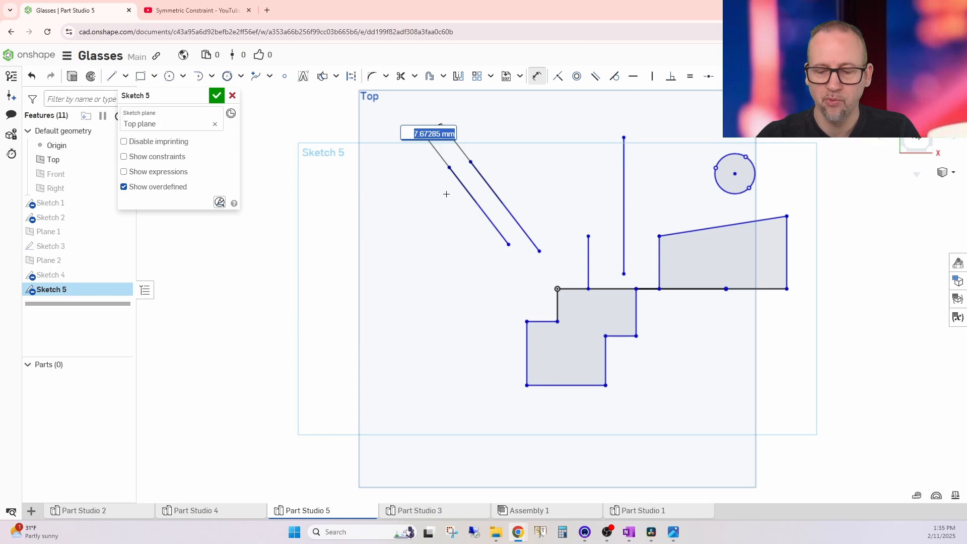
{"action": "type", "text": "2"}
{"action": "key", "text": "Return"}
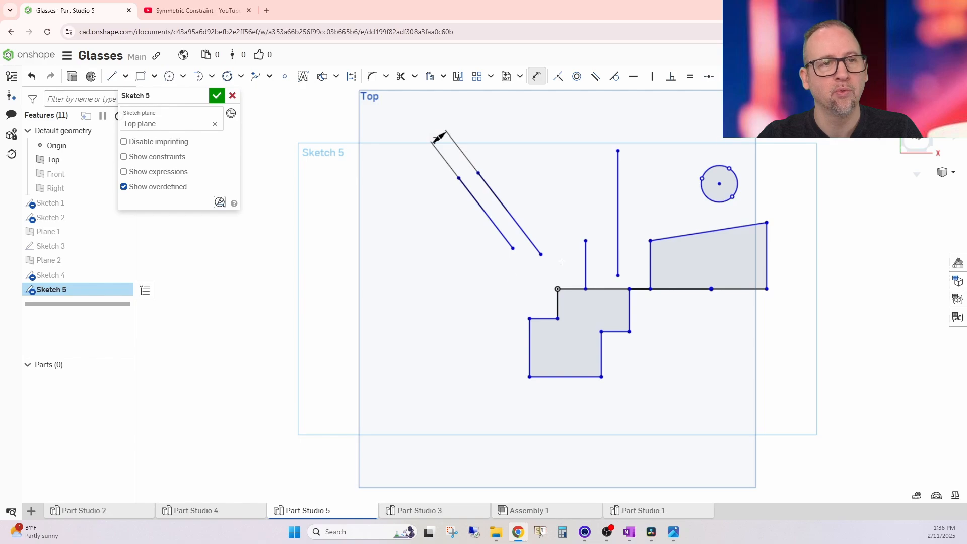
{"action": "left_click", "coordinate": [537, 76]}
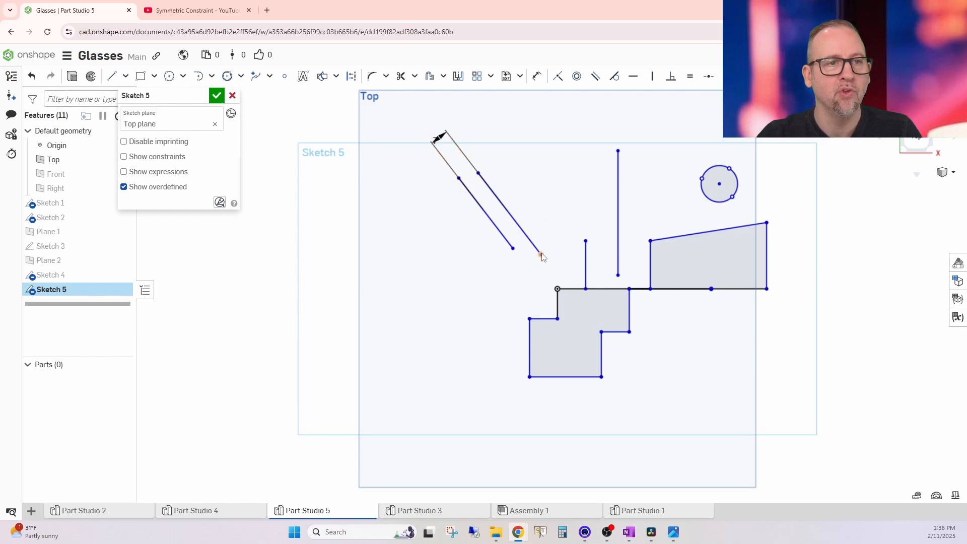
{"action": "left_click_drag", "start_coordinate": [543, 257], "coordinate": [532, 226]}
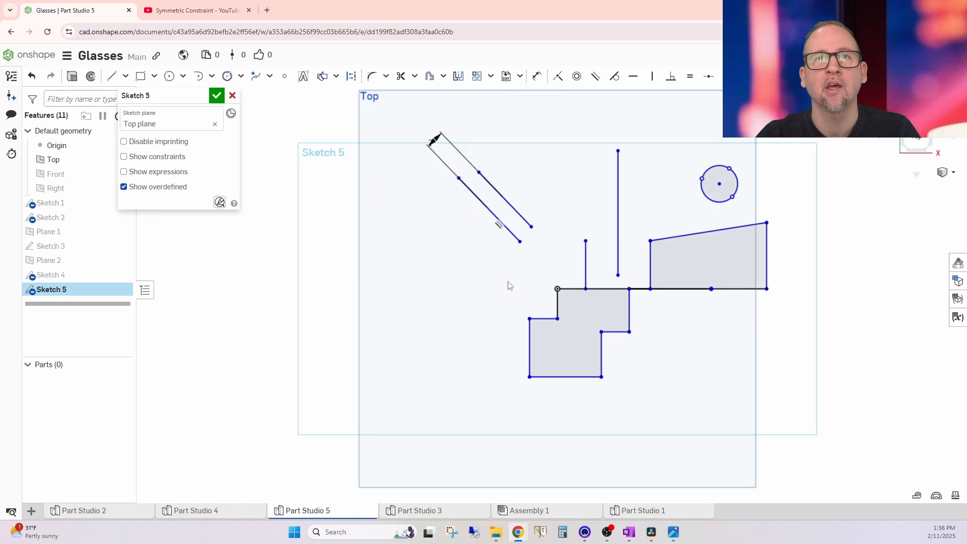
Step: Set the vertical distance between the origin and the shorter slanted line's lower endpoint to 17 mm
{"action": "left_click", "coordinate": [538, 77]}
{"action": "left_click", "coordinate": [557, 290]}
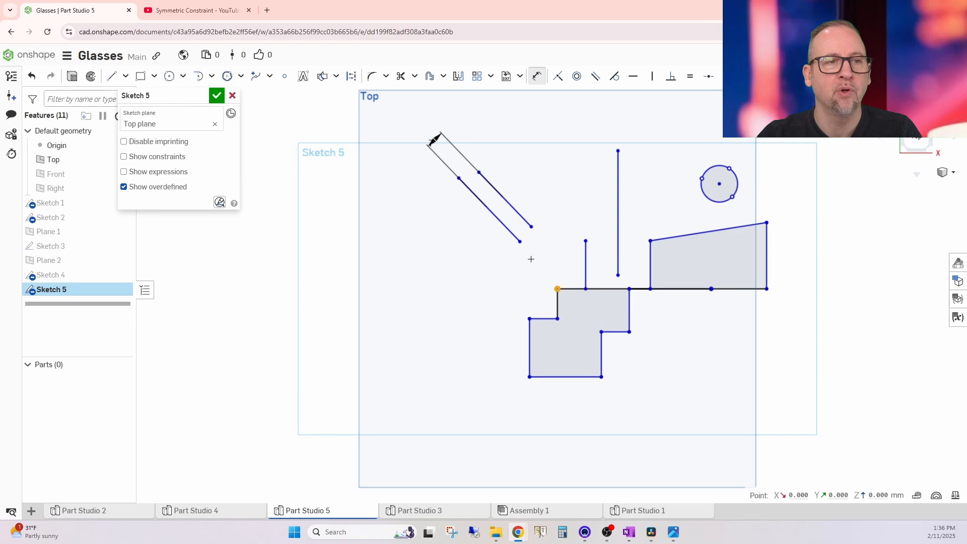
{"action": "left_click", "coordinate": [521, 241]}
{"action": "left_click", "coordinate": [488, 267]}
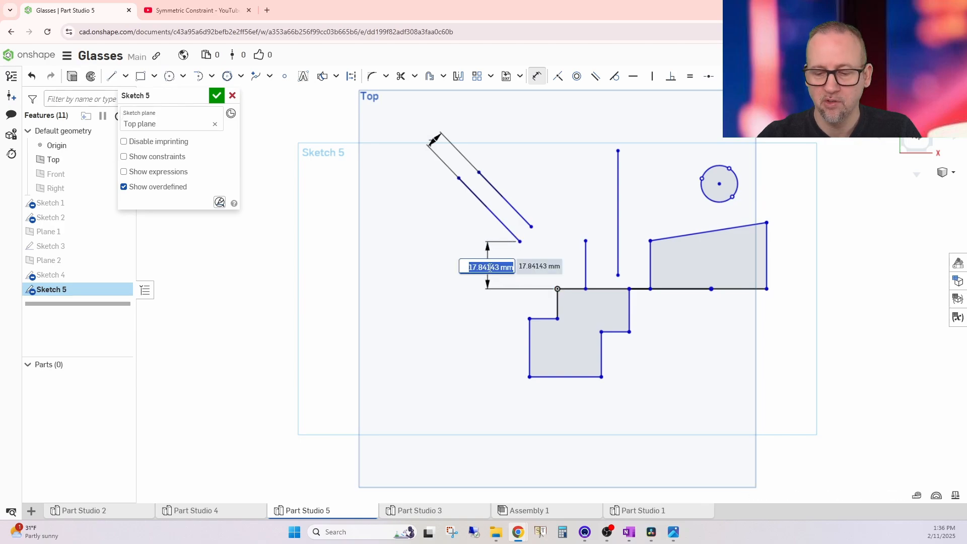
{"action": "key", "text": "Return"}
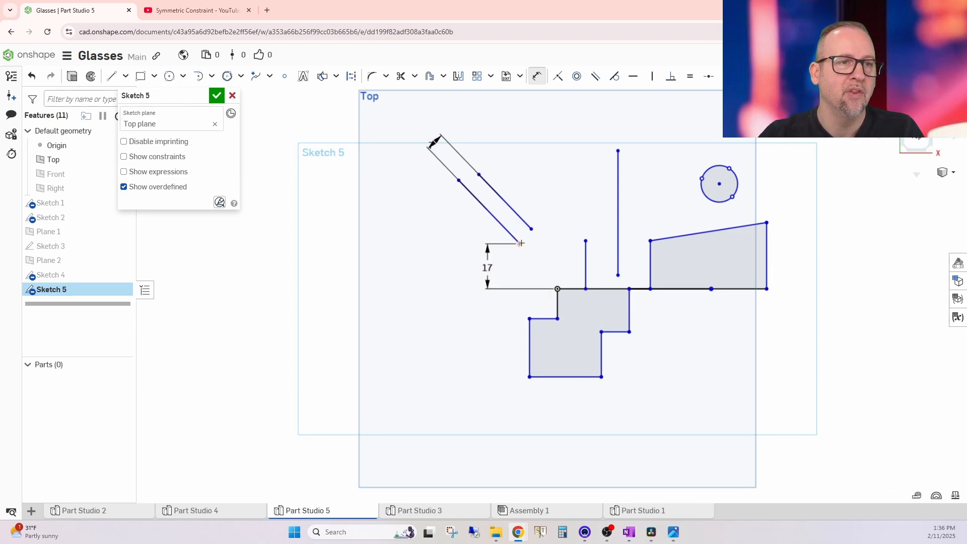
Step: Set the horizontal distance between the origin and the shorter slanted line's lower endpoint to 14 mm
{"action": "left_click", "coordinate": [557, 290]}
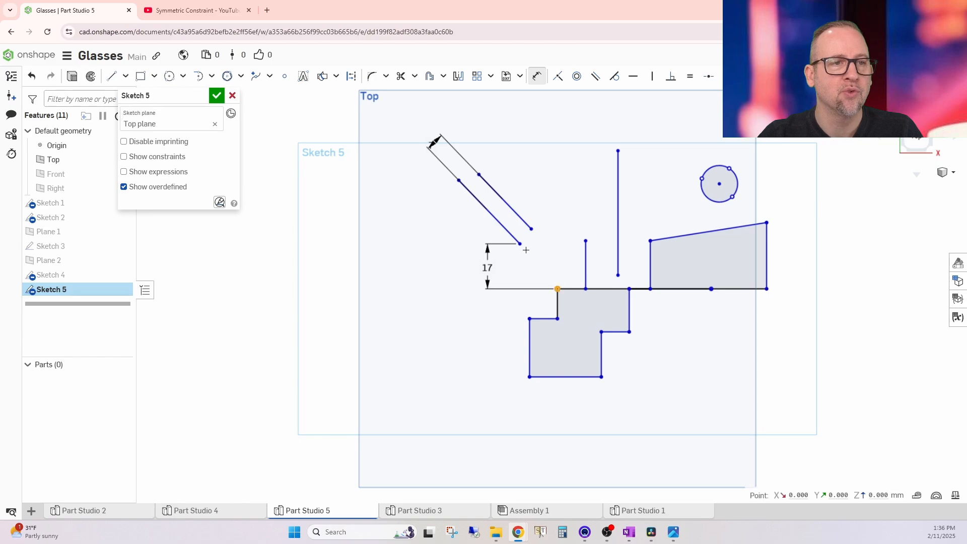
{"action": "left_click", "coordinate": [521, 244]}
{"action": "left_click", "coordinate": [539, 197]}
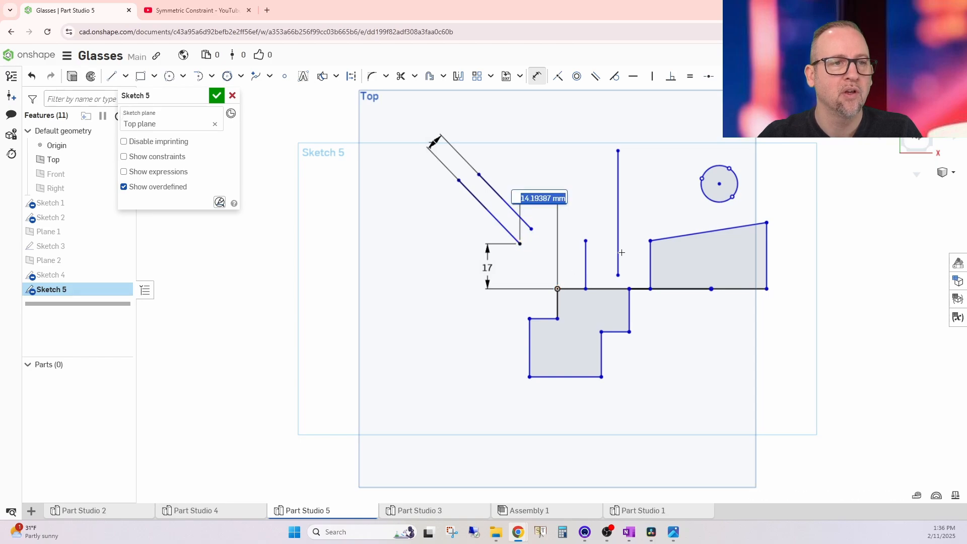
{"action": "type", "text": "14"}
{"action": "key", "text": "Return"}
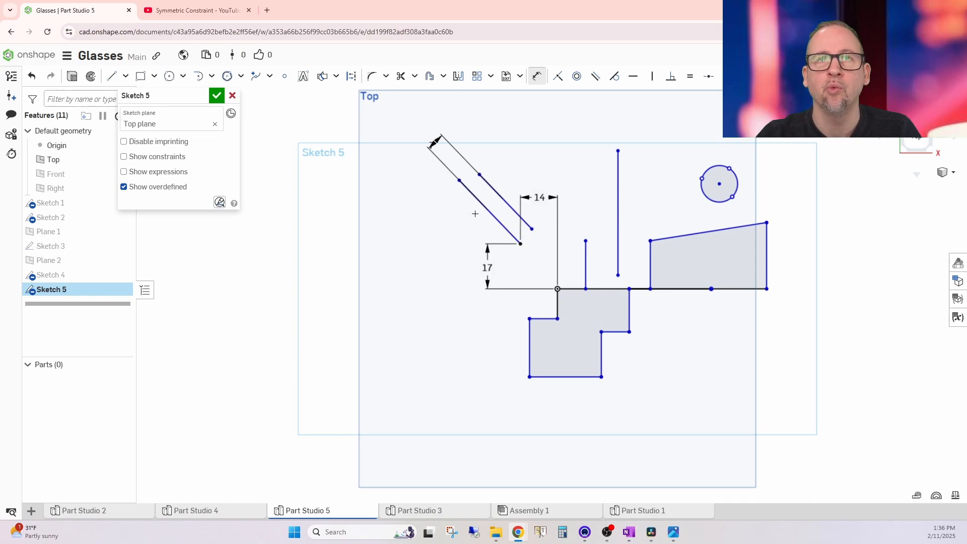
Step: Draw lines joining the upper and lower endpoints of the two parallel slanted lines to close the profile
{"action": "left_click", "coordinate": [111, 76]}
{"action": "left_click", "coordinate": [479, 174]}
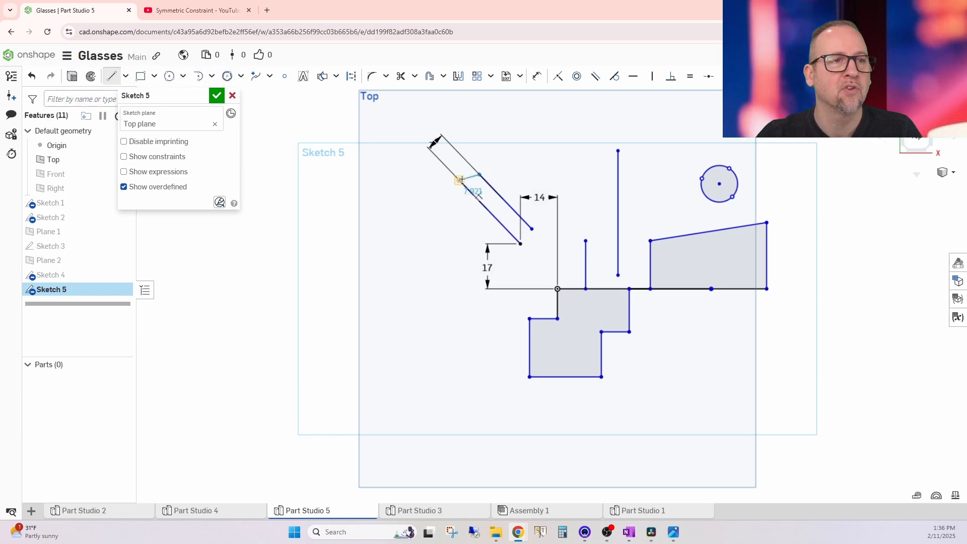
{"action": "left_click", "coordinate": [459, 180]}
{"action": "left_click", "coordinate": [532, 229]}
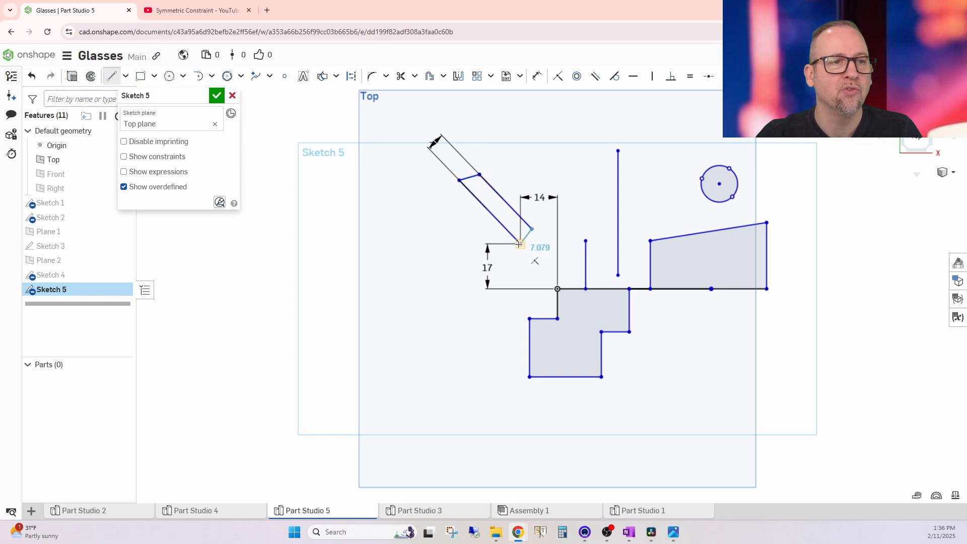
{"action": "left_click", "coordinate": [520, 243]}
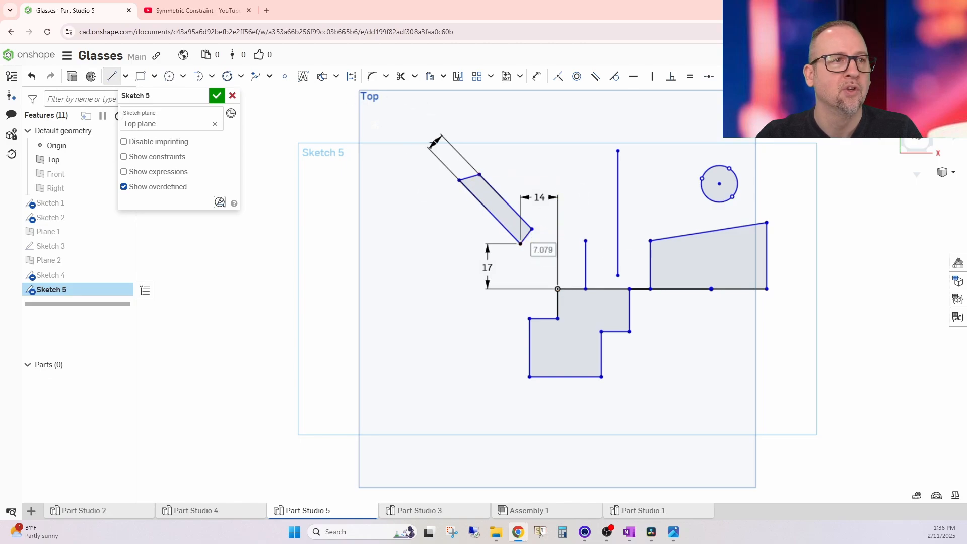
{"action": "left_click", "coordinate": [111, 76]}
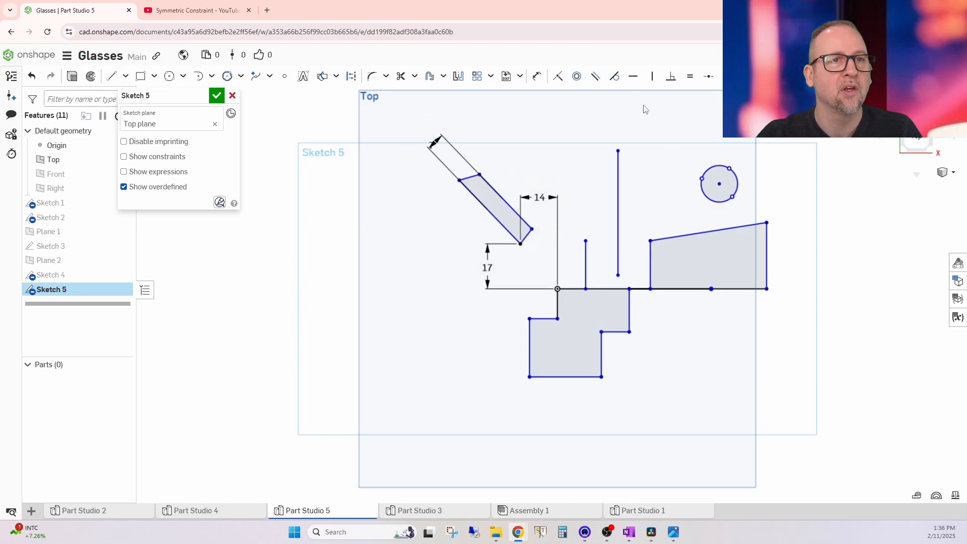
Step: Apply horizontal constraints to the lower and upper short end lines of the slanted profile
{"action": "left_click", "coordinate": [633, 76]}
{"action": "left_click", "coordinate": [527, 235]}
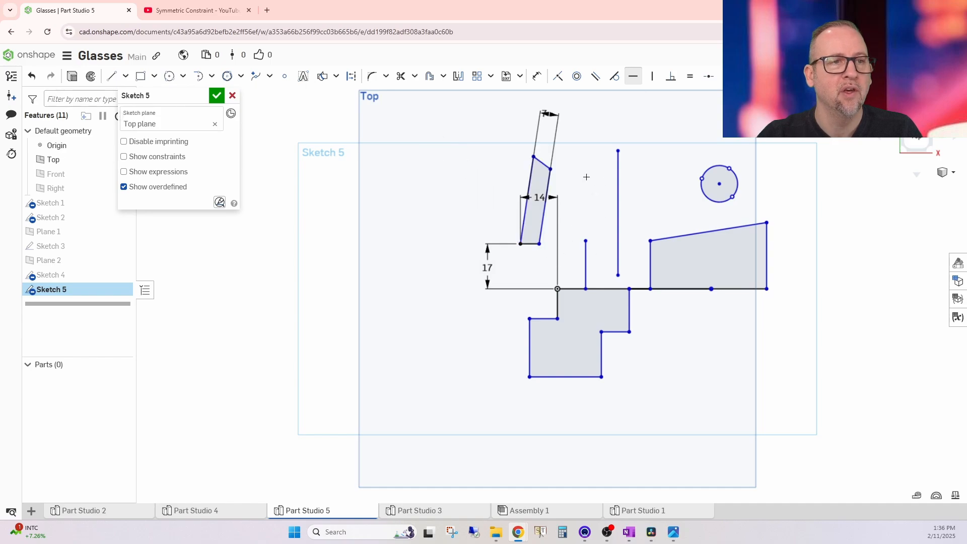
{"action": "left_click", "coordinate": [544, 162]}
{"action": "left_click", "coordinate": [633, 76]}
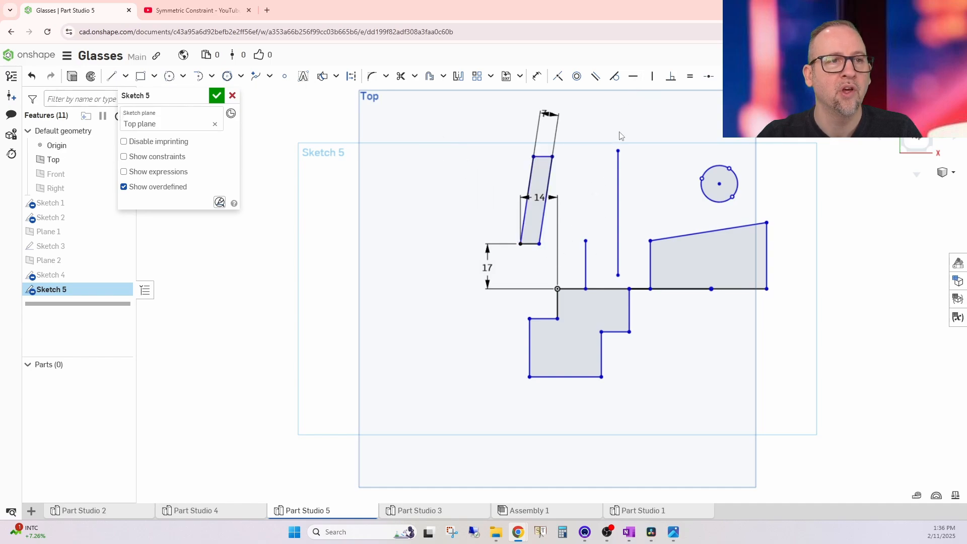
Step: Constrain the profile's left long side to vertical and move the 14 mm dimension text clear of the profile
{"action": "left_click", "coordinate": [533, 180]}
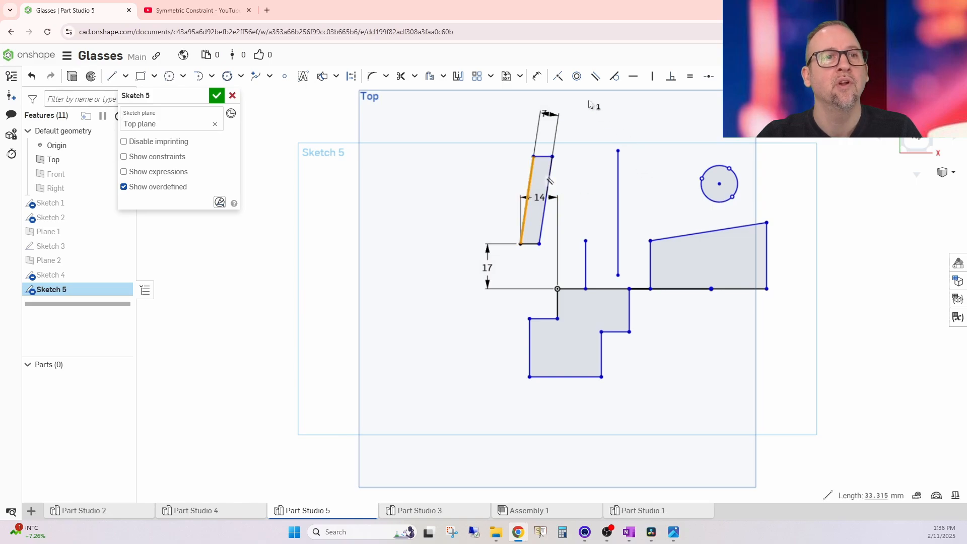
{"action": "left_click", "coordinate": [653, 76]}
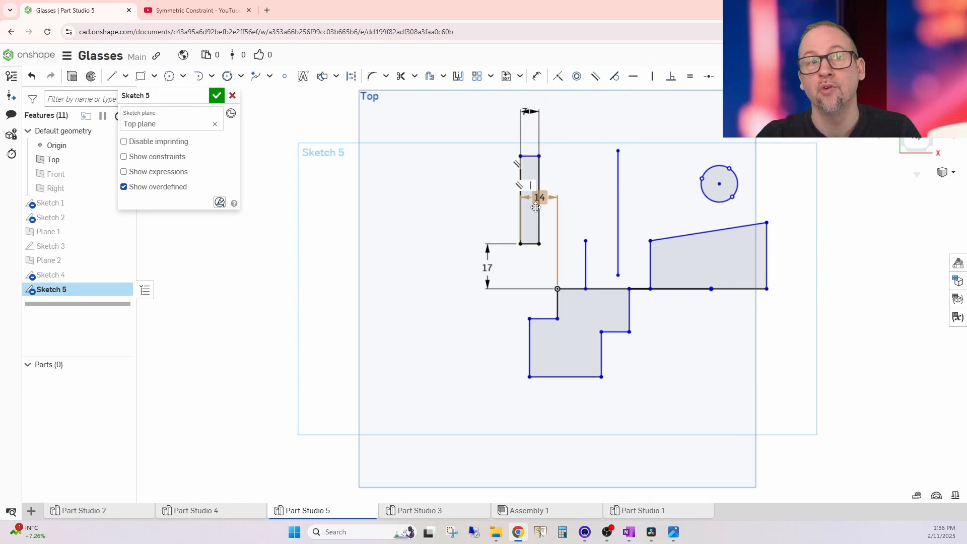
{"action": "left_click_drag", "start_coordinate": [539, 198], "coordinate": [588, 176]}
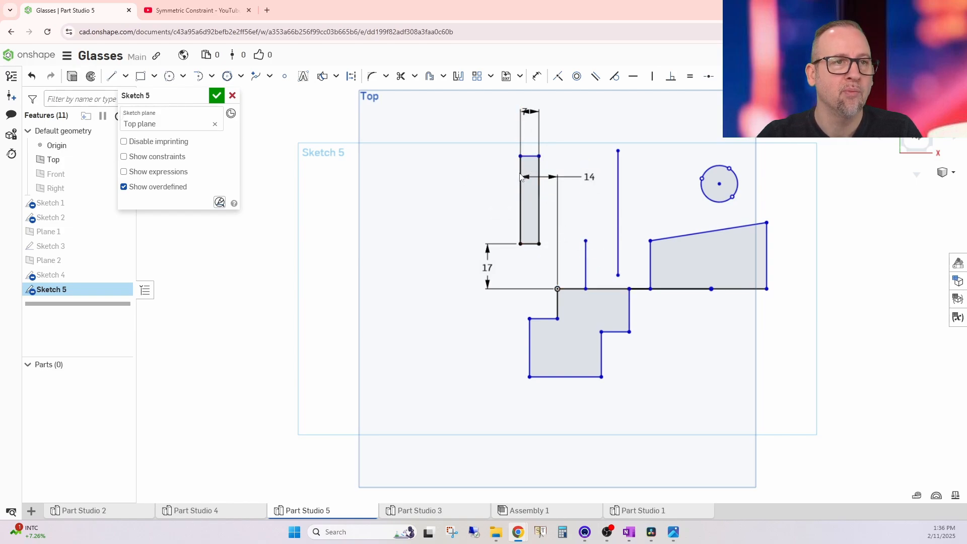
Step: Shift the rectangle's upper edge to test its freedom, and set its vertical distance from the origin to 50 mm
{"action": "mouse_move", "coordinate": [528, 158]}
{"action": "left_mouse_down"}
{"action": "mouse_move", "coordinate": [530, 181]}
{"action": "mouse_move", "coordinate": [538, 160]}
{"action": "left_mouse_up"}
{"action": "left_click", "coordinate": [536, 76]}
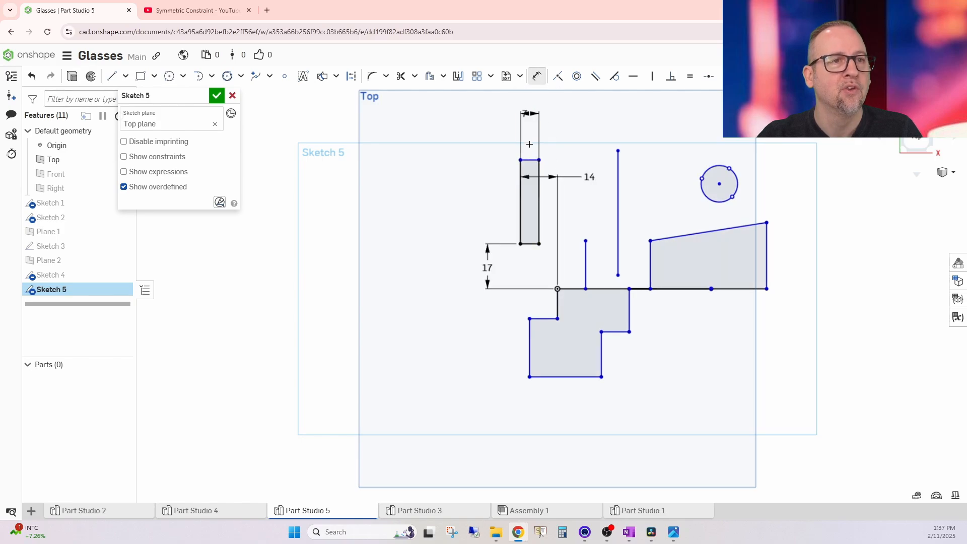
{"action": "left_click", "coordinate": [531, 161]}
{"action": "left_click", "coordinate": [557, 289]}
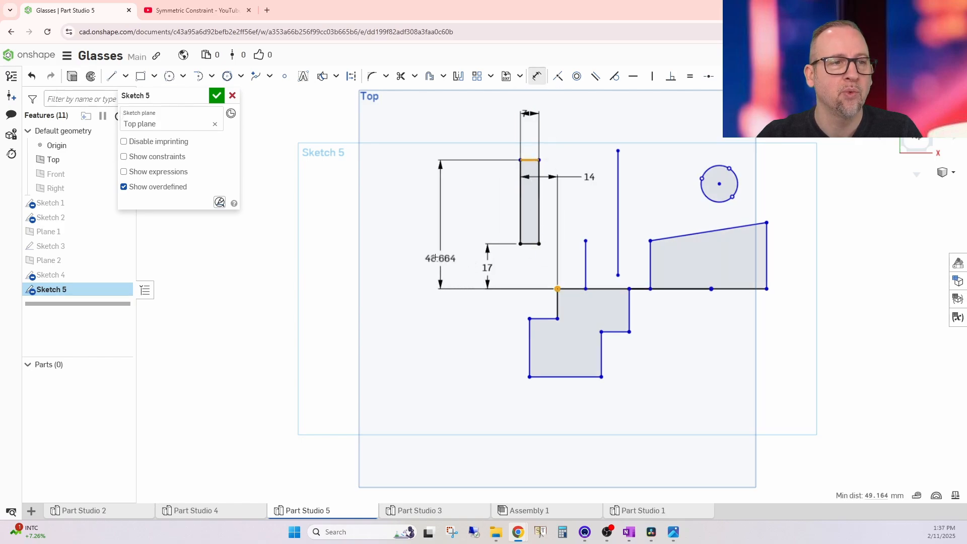
{"action": "left_click", "coordinate": [458, 265]}
{"action": "type", "text": "50"}
{"action": "key", "text": "Return"}
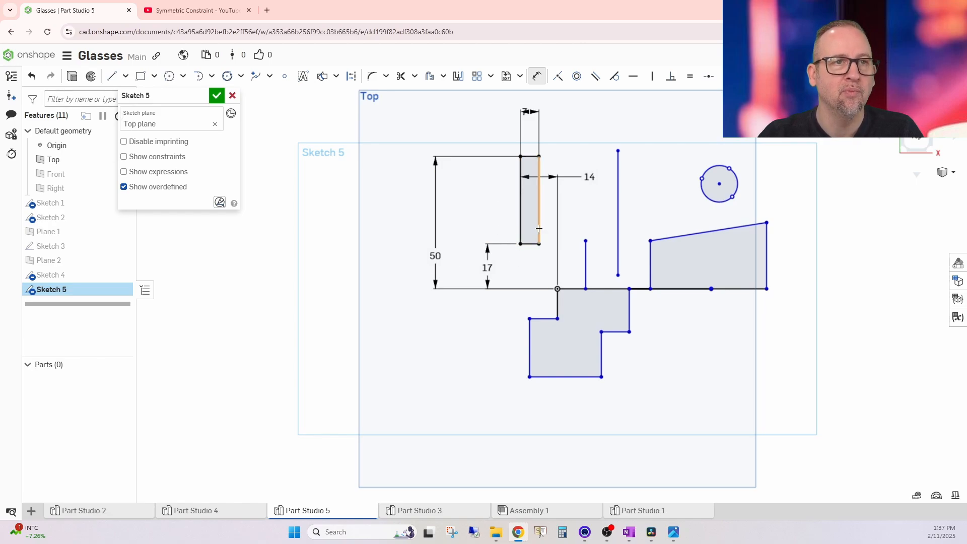
{"action": "left_click", "coordinate": [536, 76]}
{"action": "left_click", "coordinate": [528, 245]}
{"action": "left_click", "coordinate": [520, 223]}
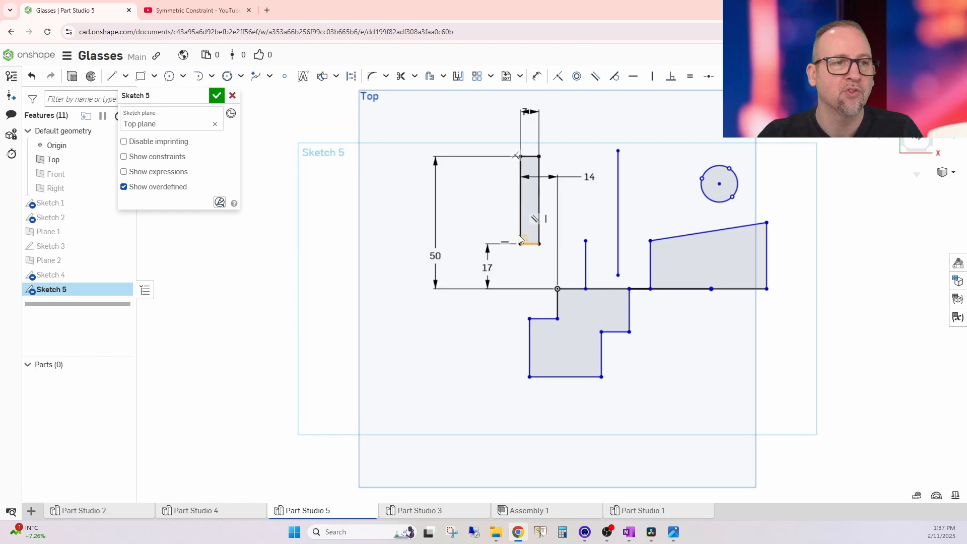